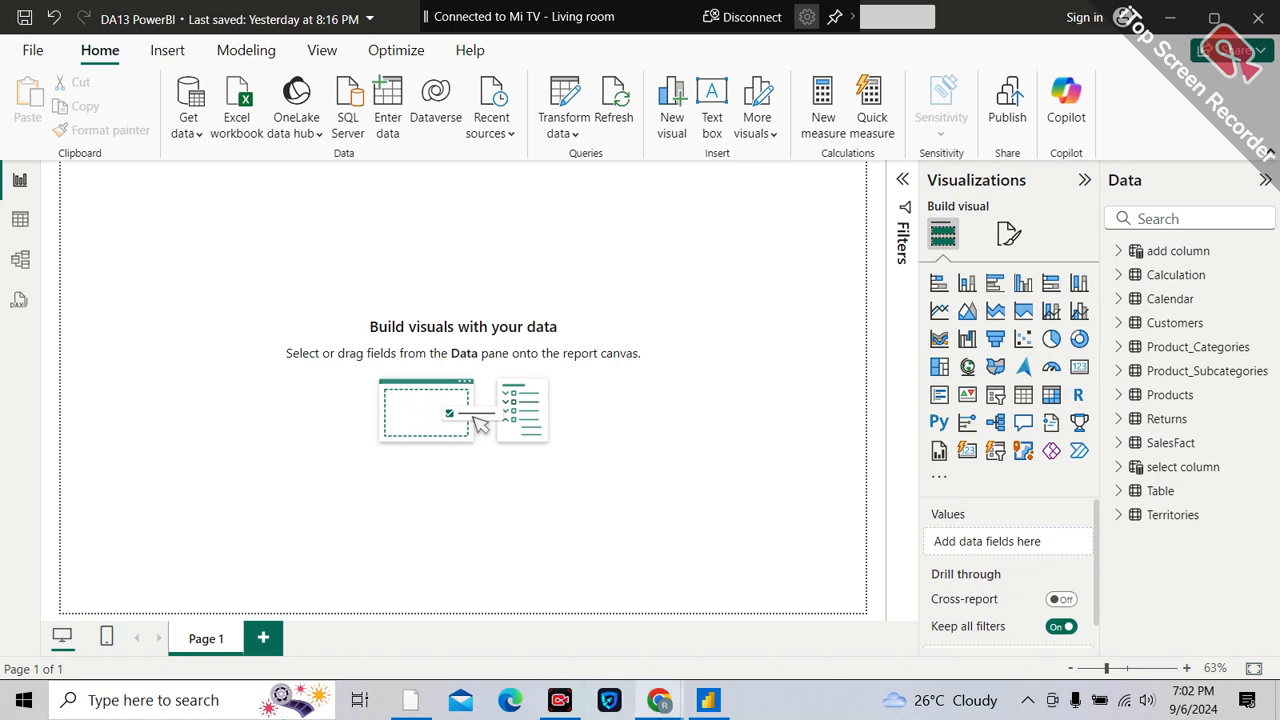
- Switch to the Google Meet call, admit the two waiting participants, and return to Power BI Desktop
mouse_move(659, 700)
click(483, 613)
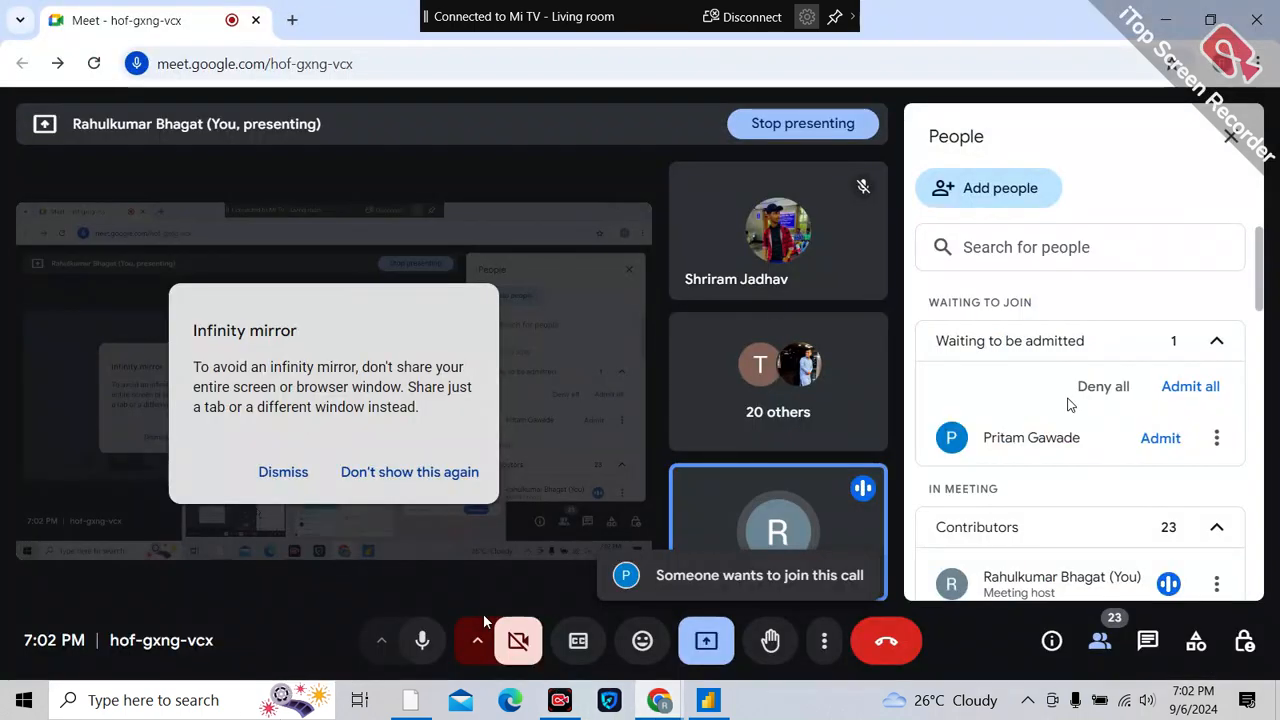
click(1160, 440)
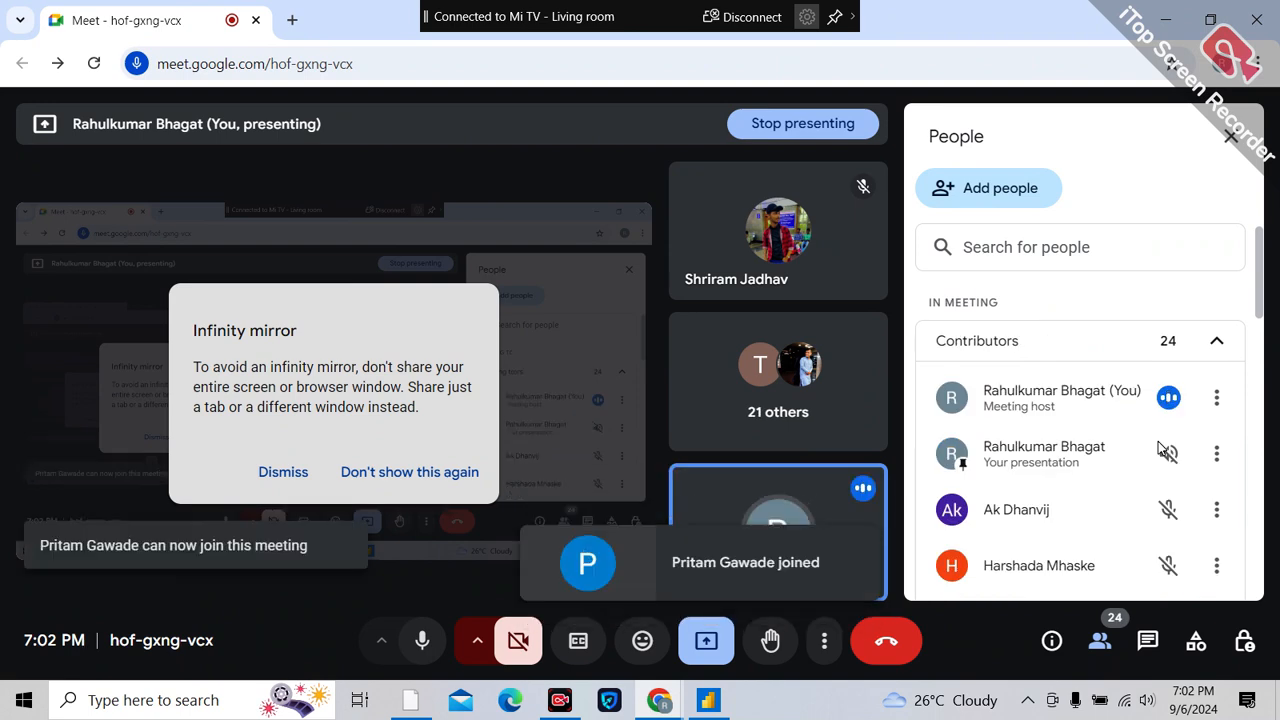
mouse_move(659, 700)
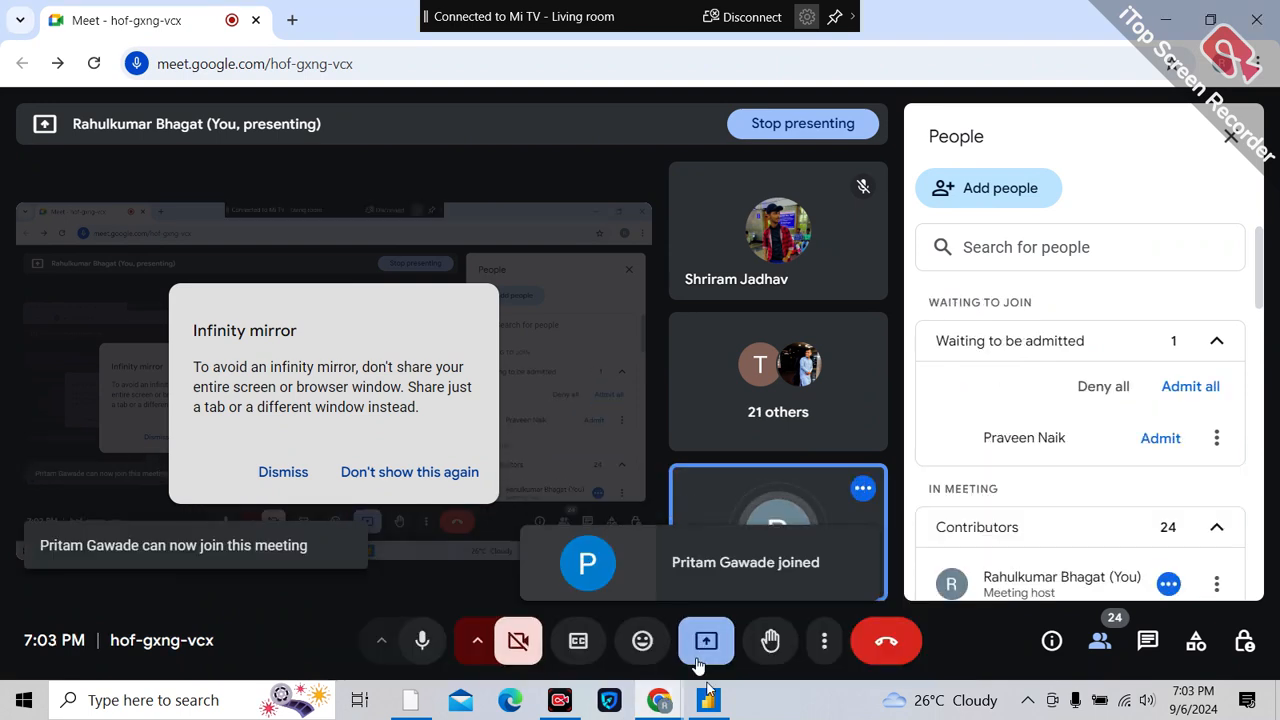
click(708, 700)
click(710, 700)
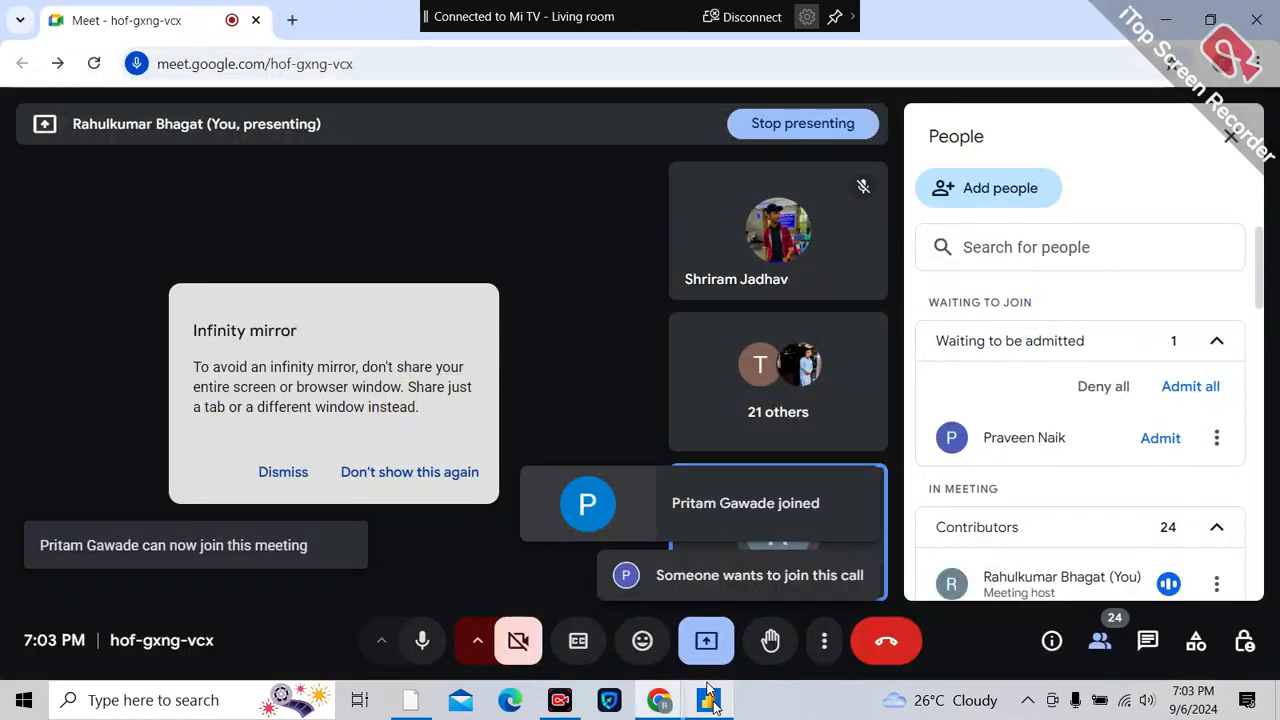
click(1150, 448)
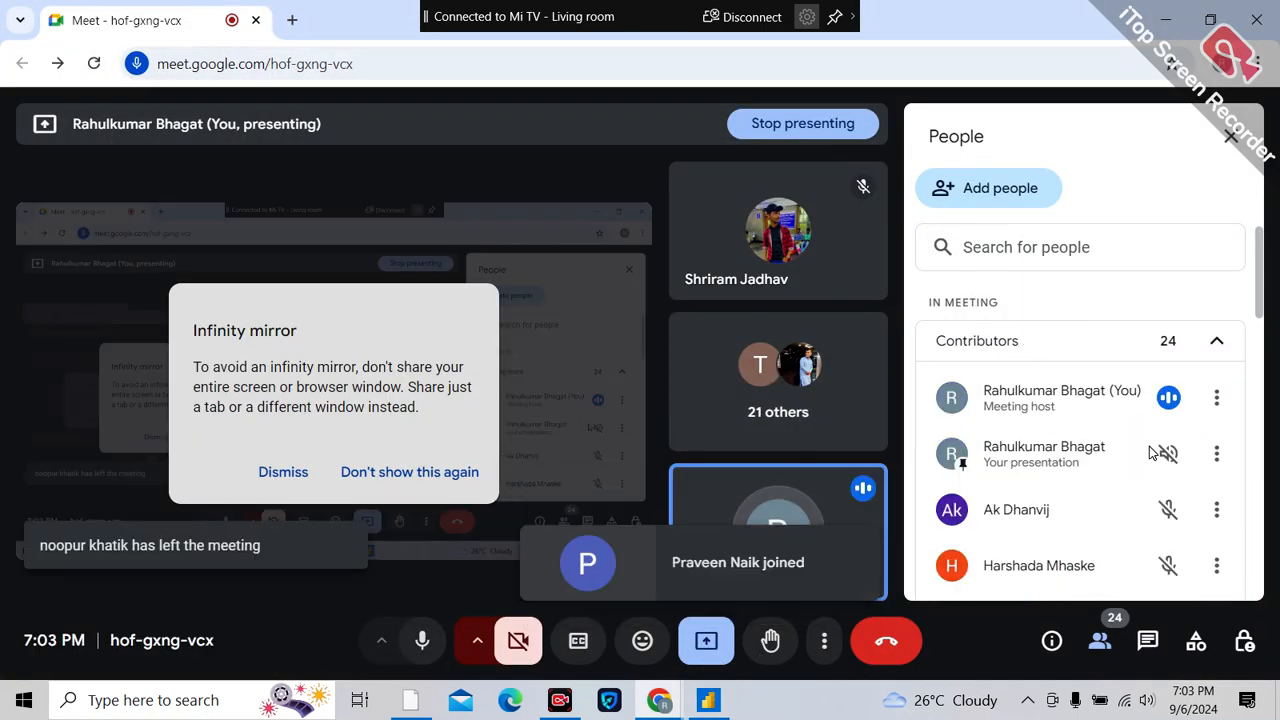
click(712, 714)
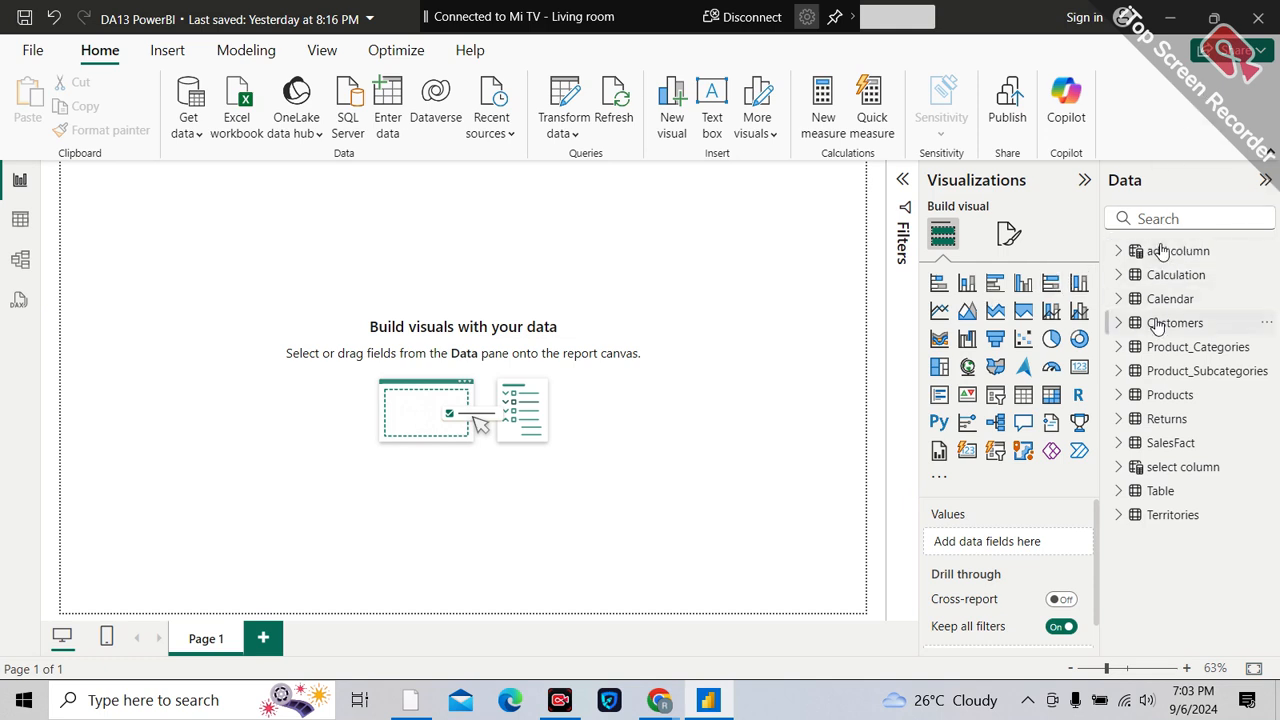
- Examine the rows of the Customers and Calendar tables in Table view
click(12, 226)
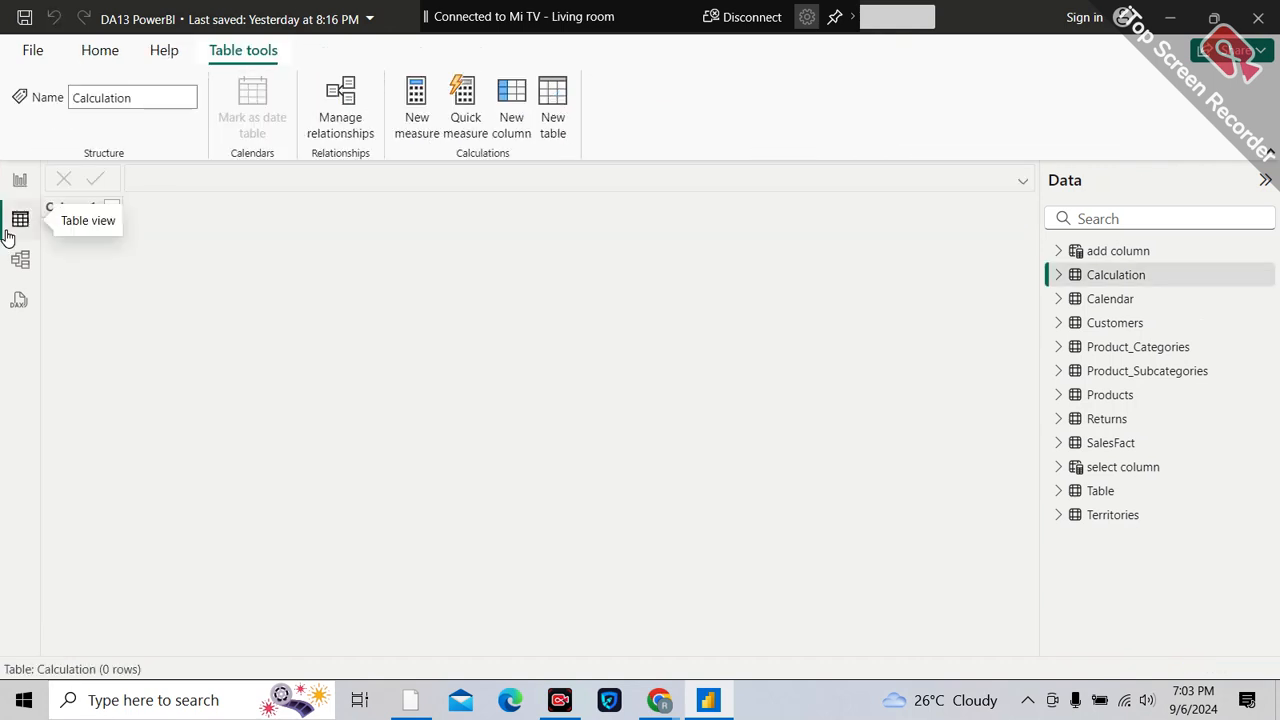
click(1118, 324)
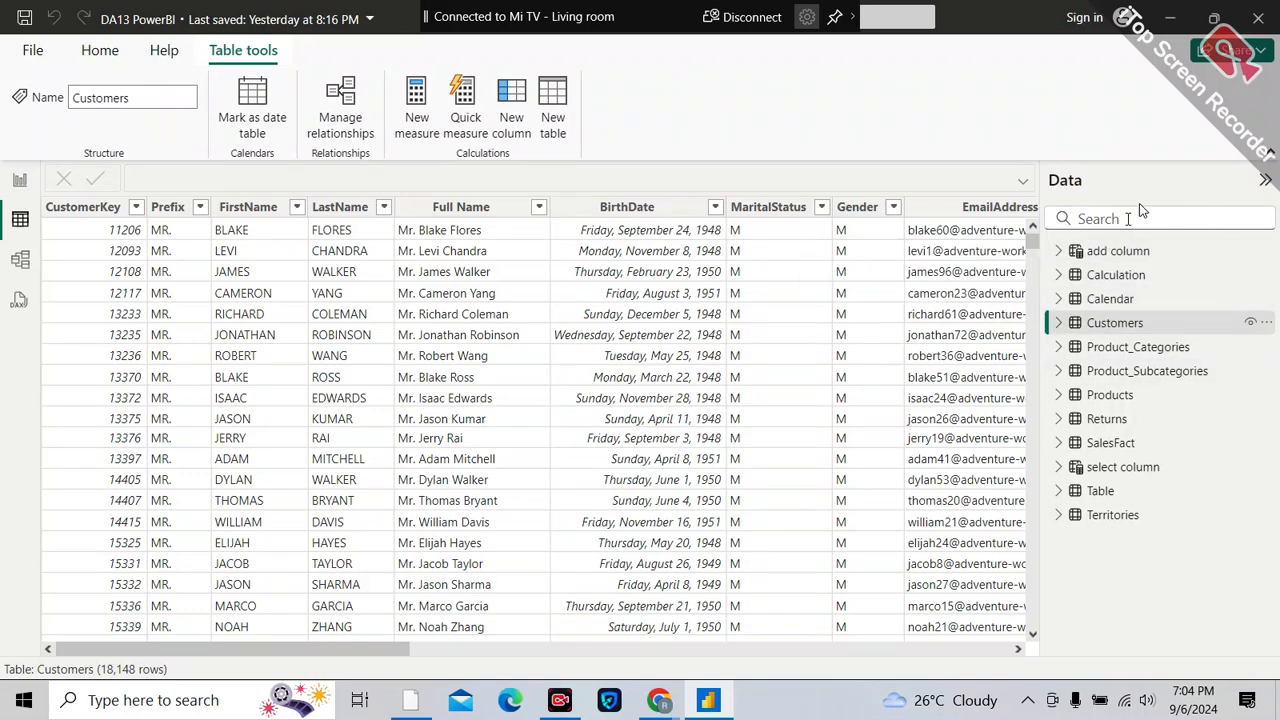
click(1113, 327)
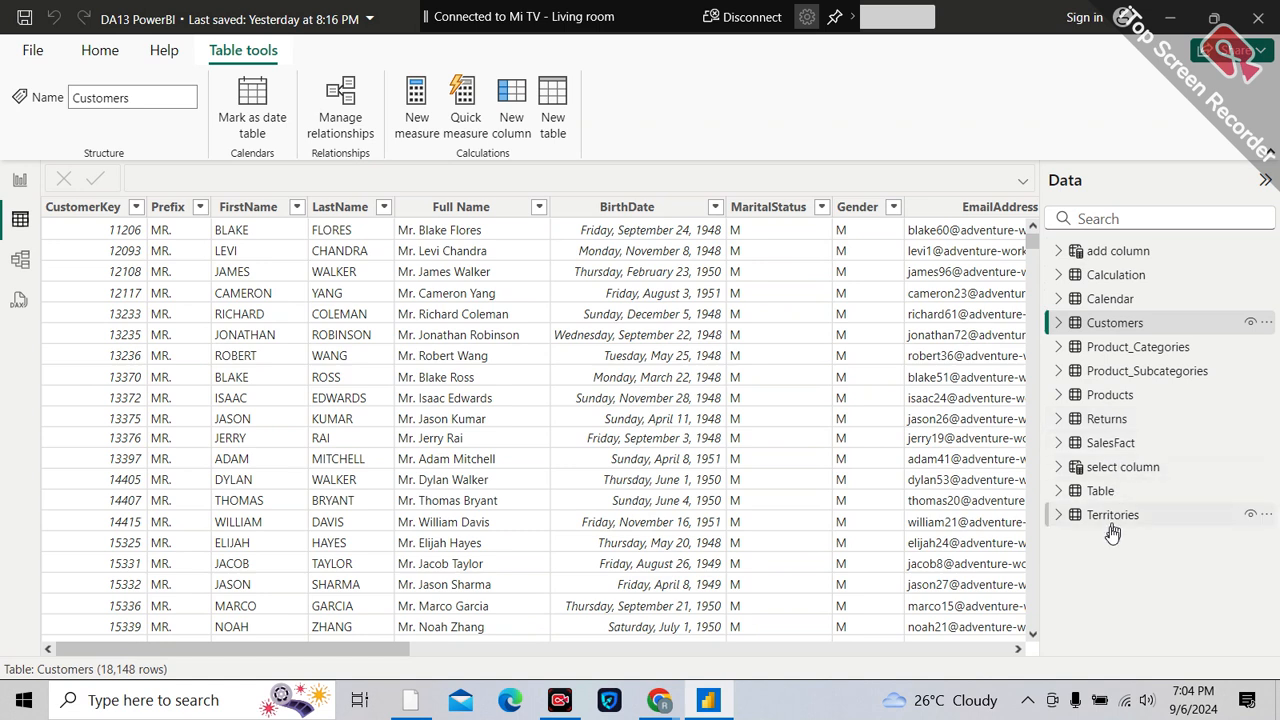
click(1120, 324)
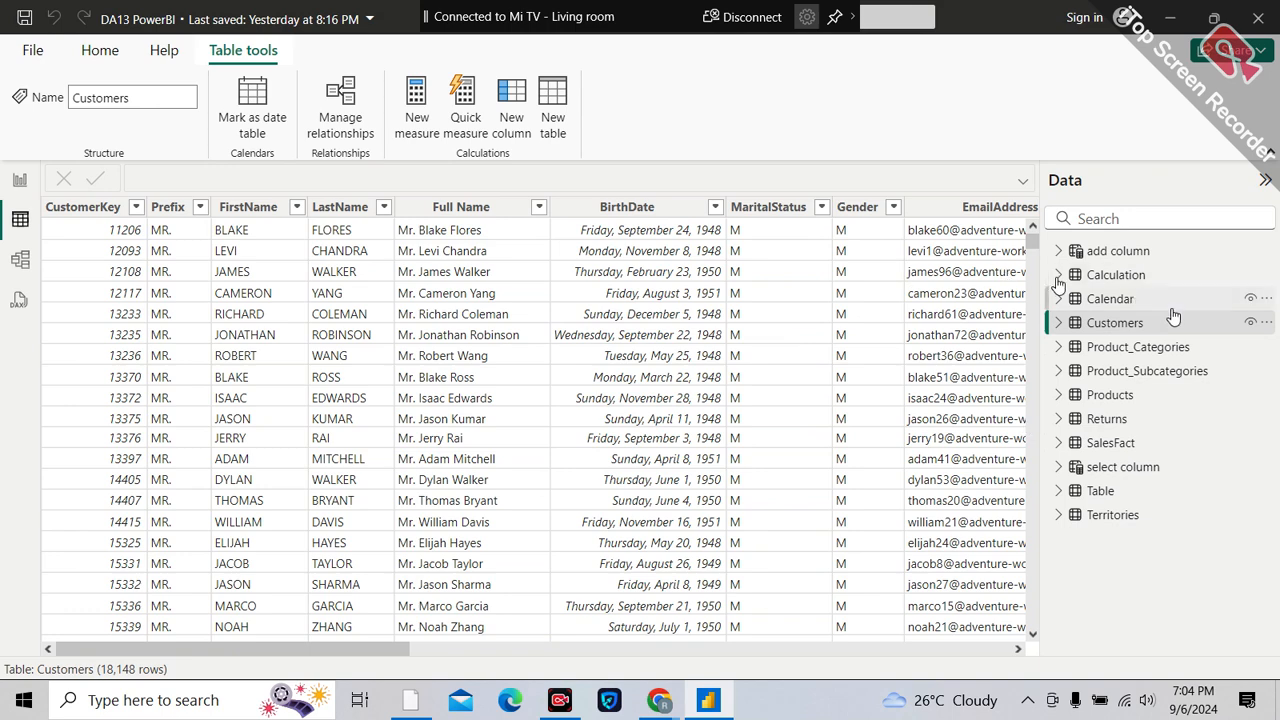
click(1141, 308)
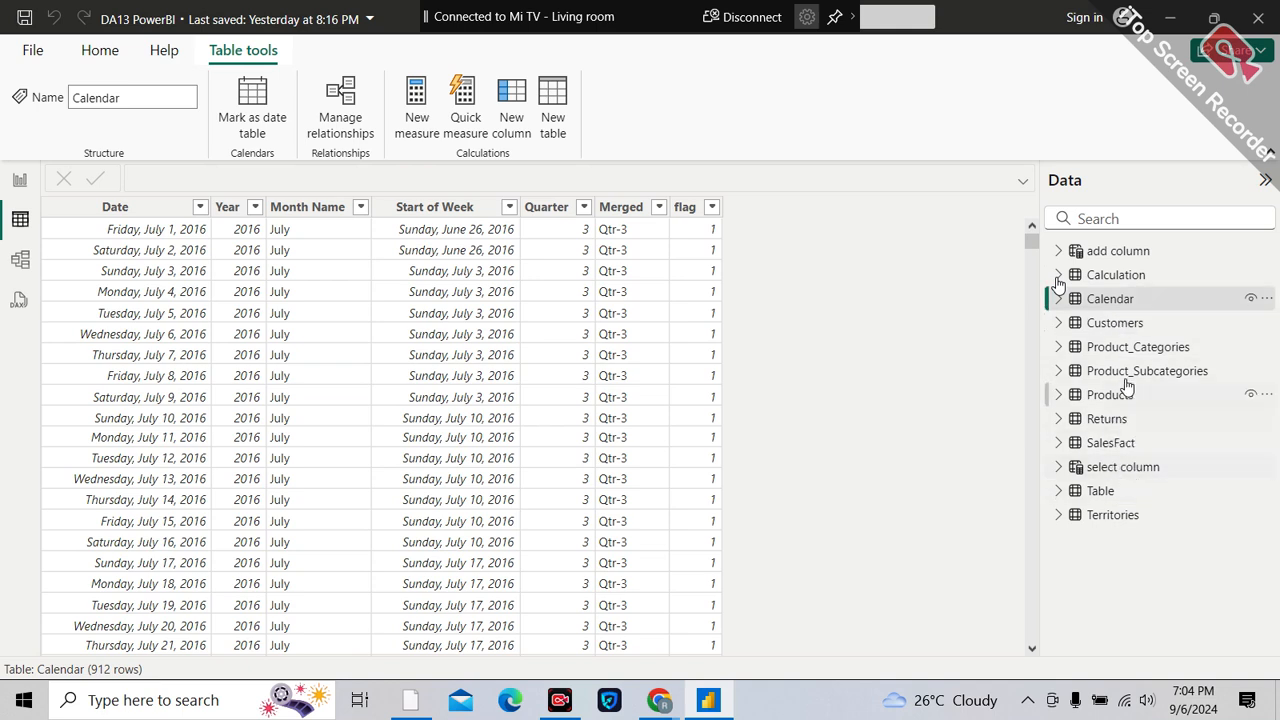
- Examine the table relationships in Model view with the Properties pane collapsed, then return to Report view
mouse_move(1113, 397)
click(21, 272)
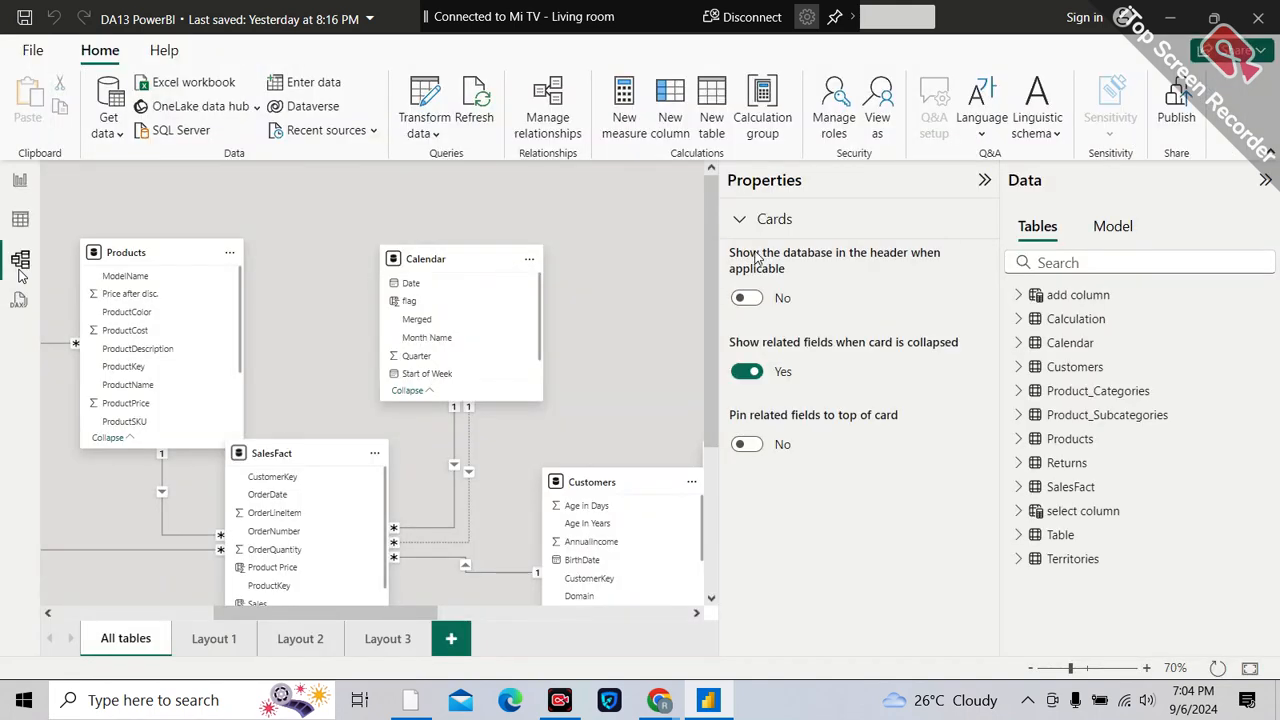
click(984, 180)
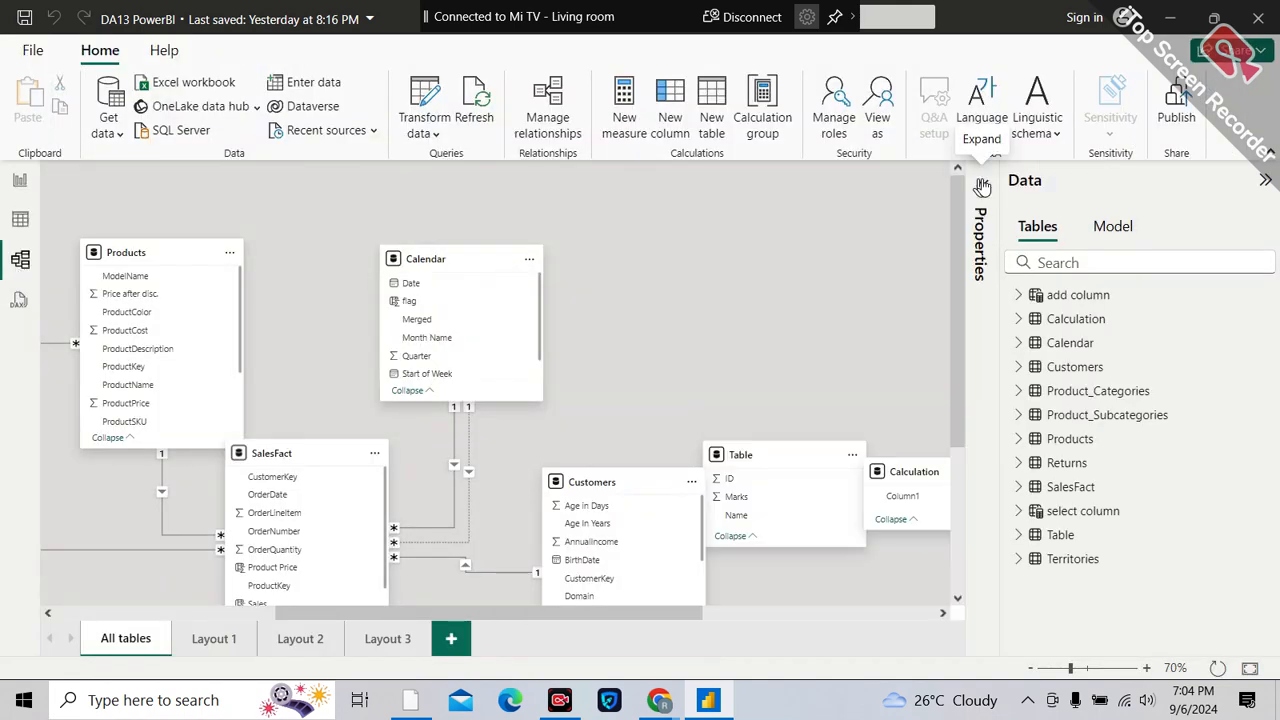
scroll(740, 366, down, 2)
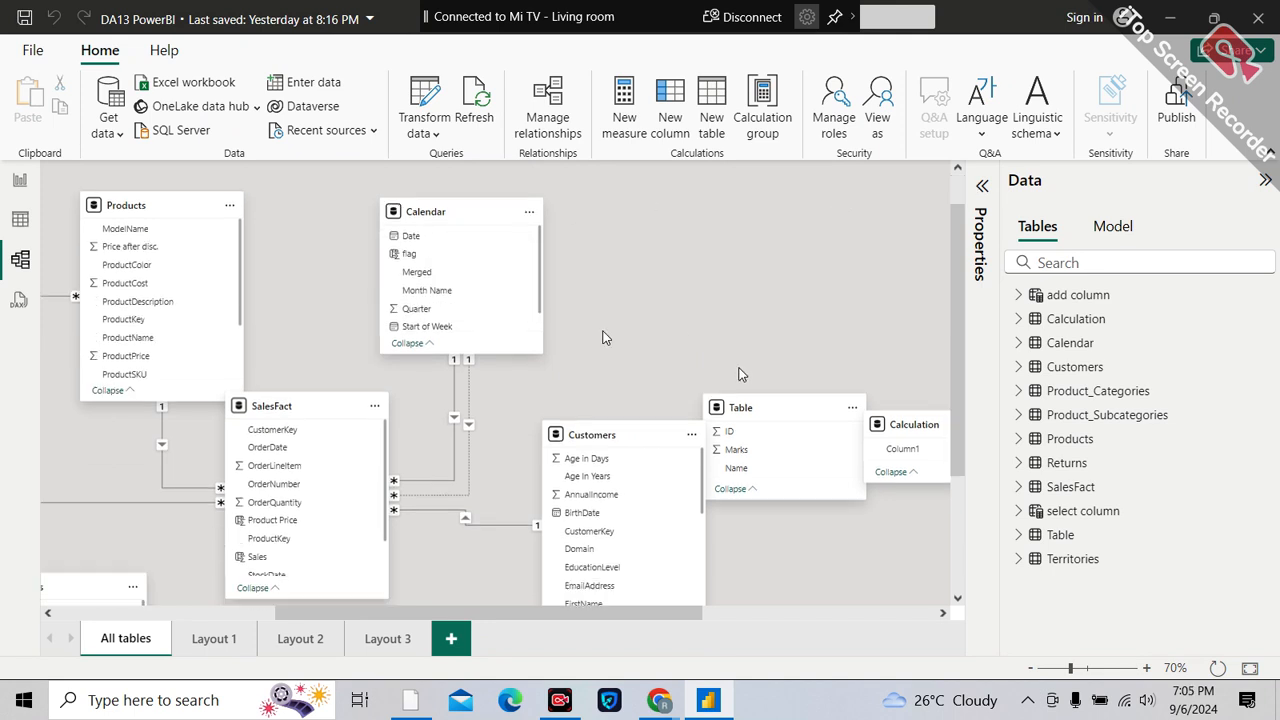
scroll(752, 292, up, 2)
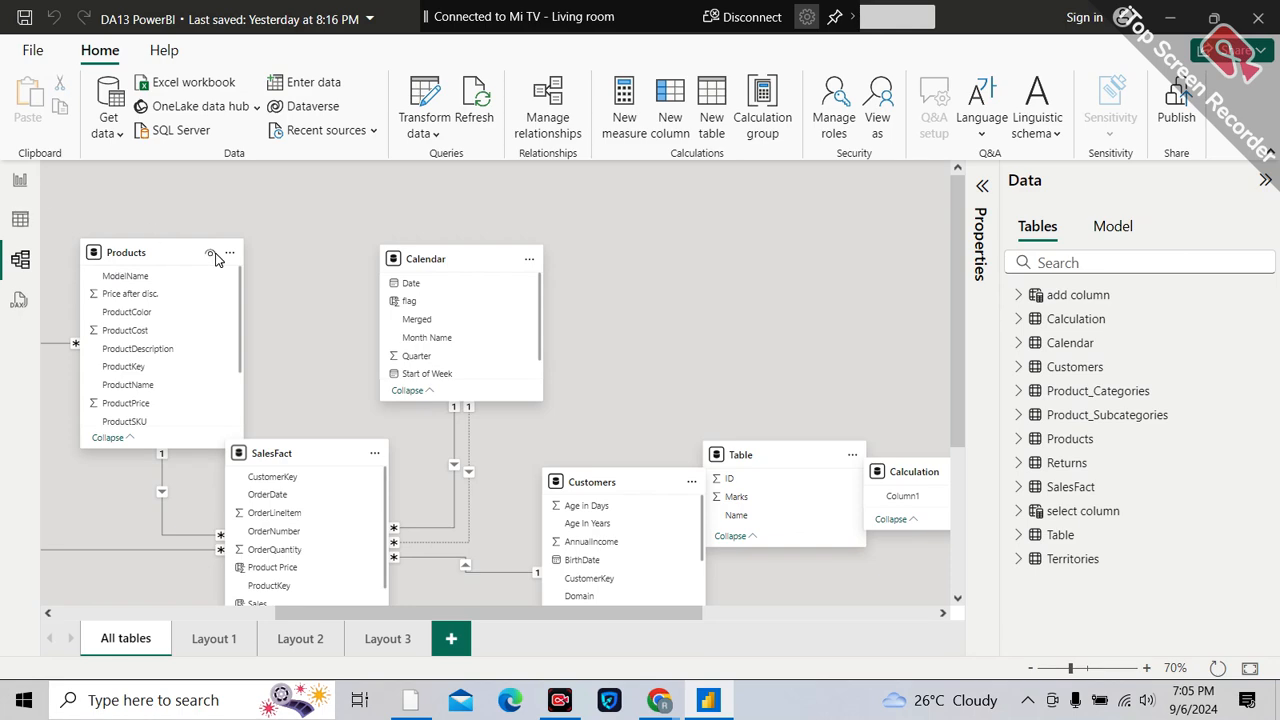
mouse_move(127, 242)
click(22, 184)
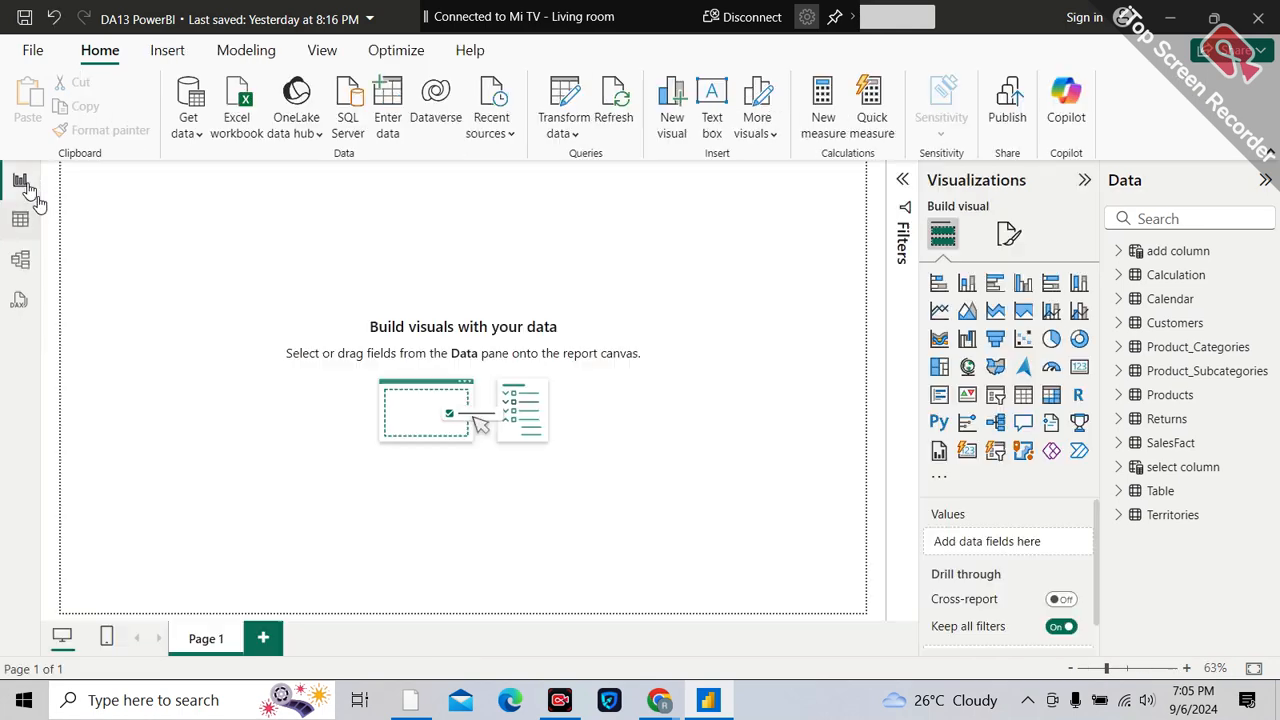
double_click(209, 310)
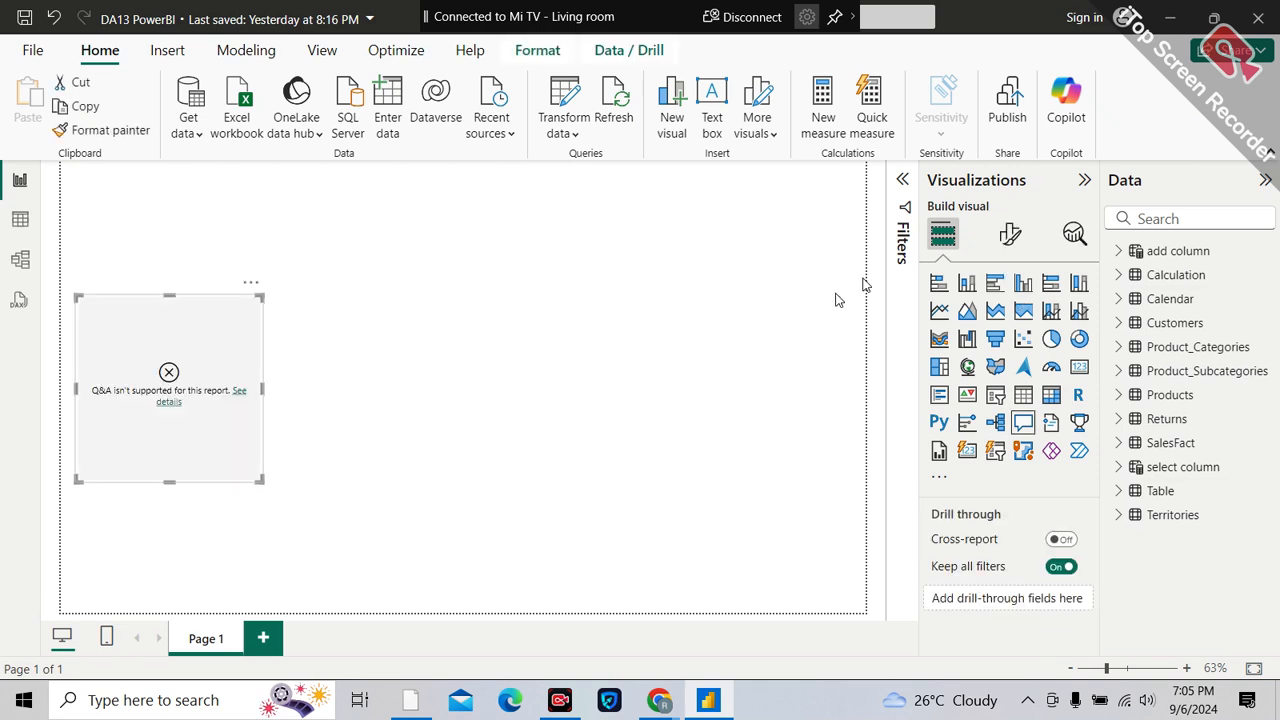
click(251, 283)
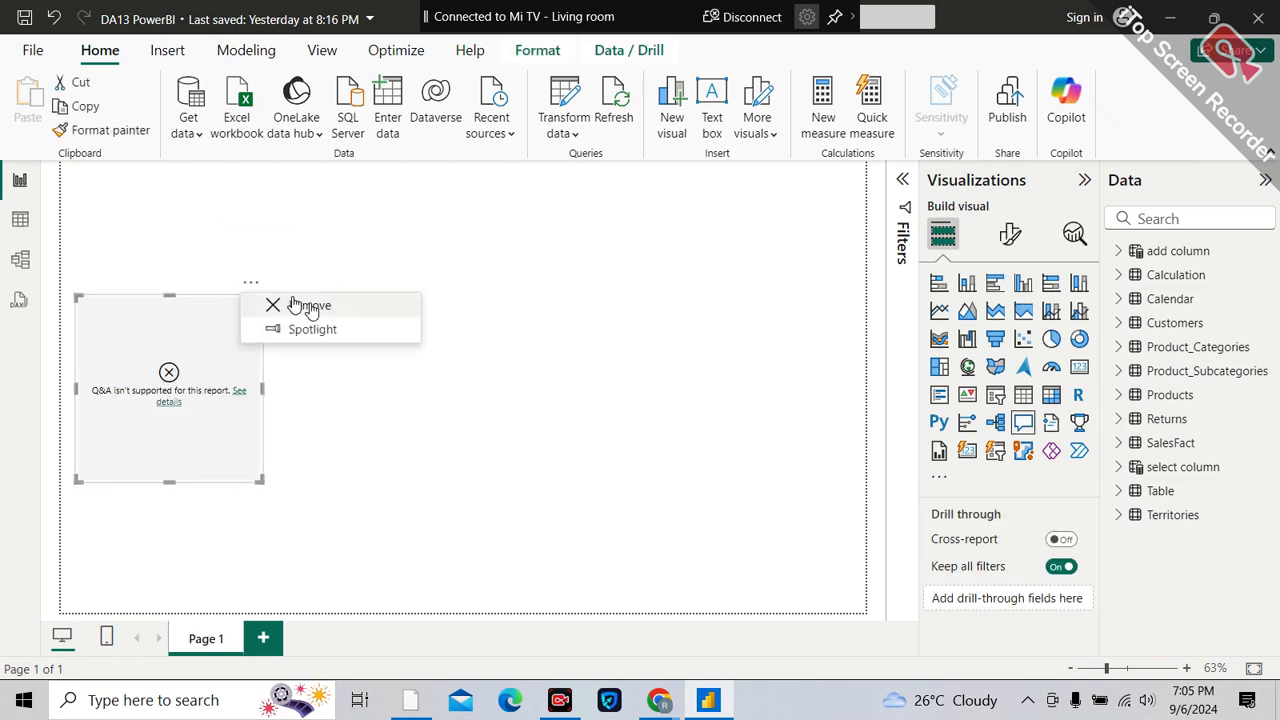
click(298, 305)
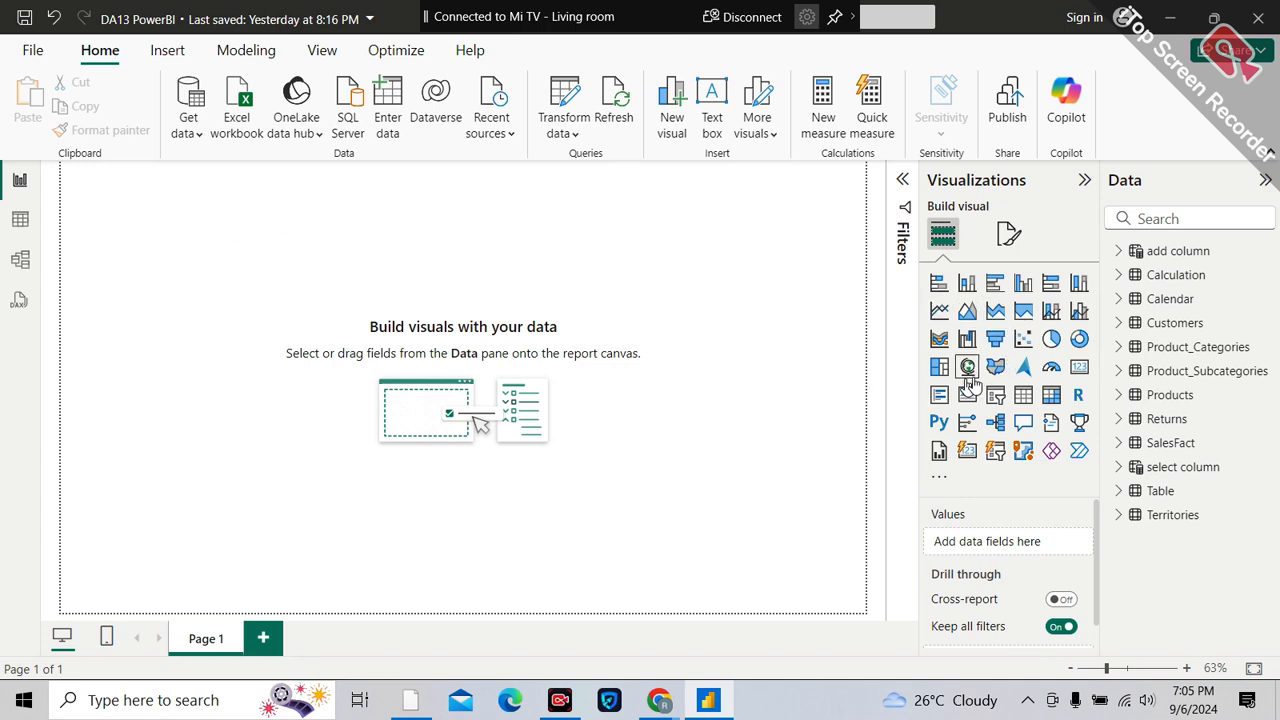
- Insert a treemap near the page's upper-left corner and set CategoryName from Product_Categories as its category
click(938, 368)
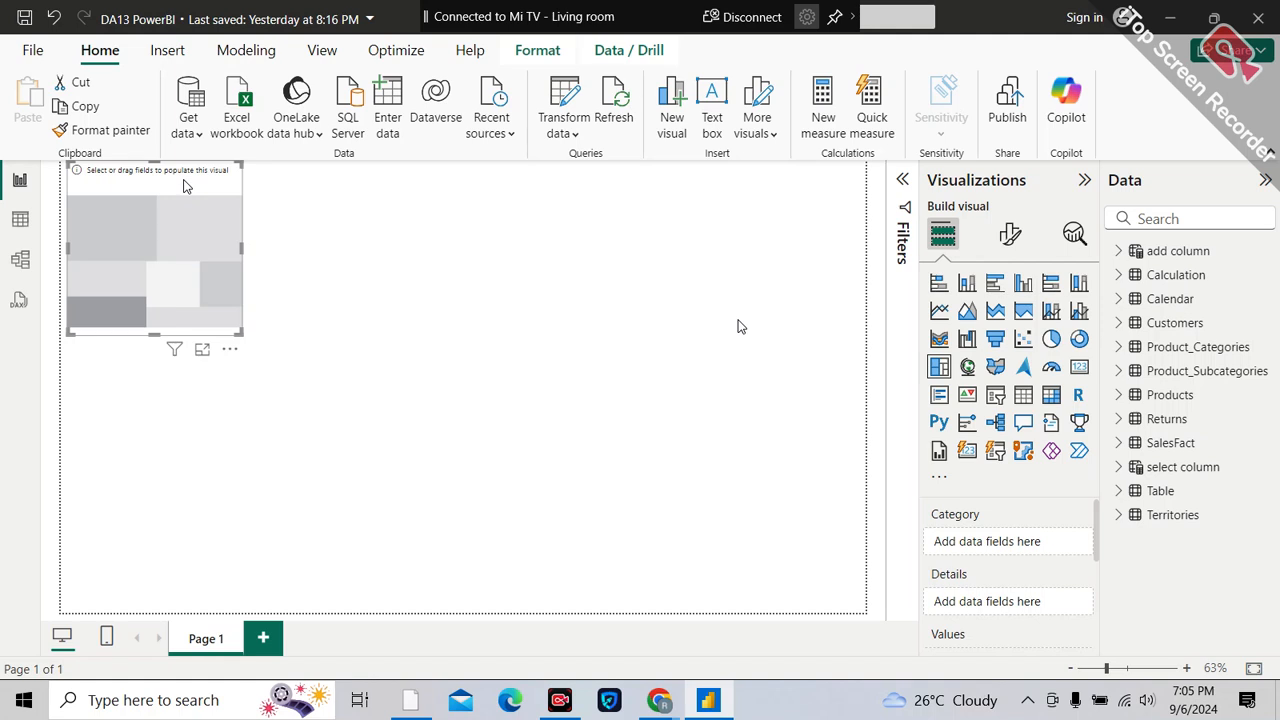
drag(183, 185, 203, 225)
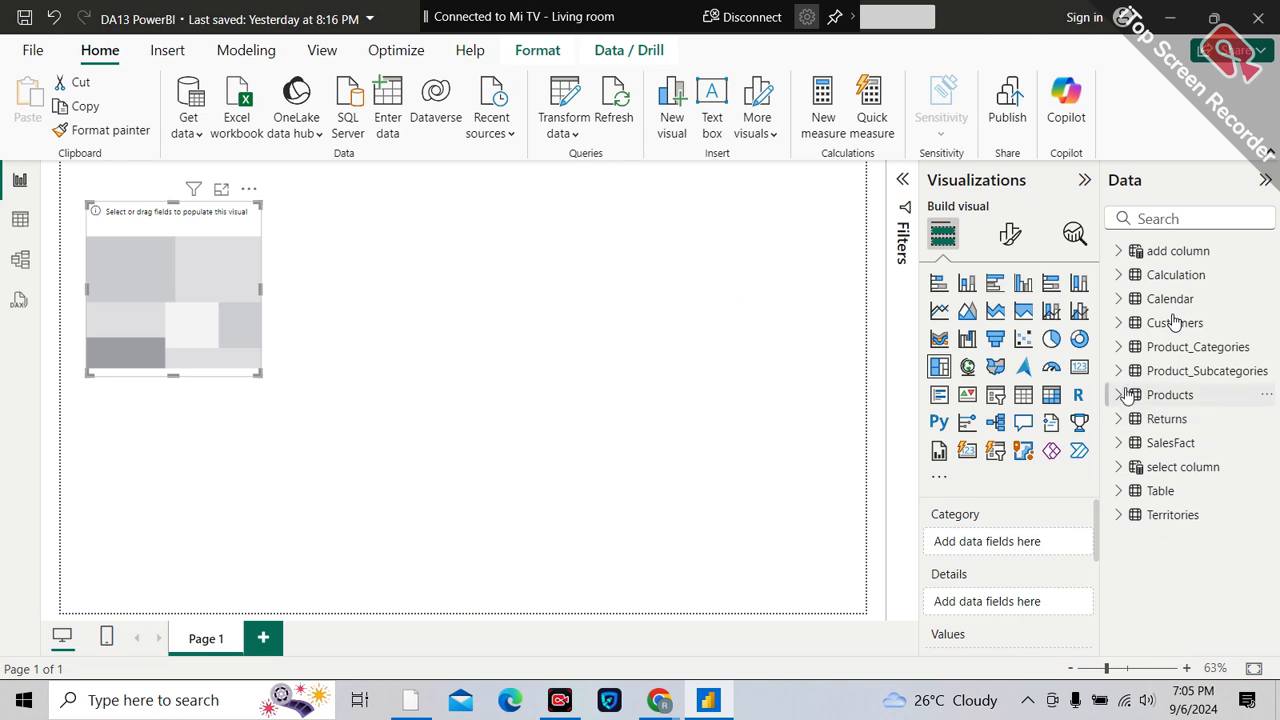
click(1119, 347)
drag(1220, 372, 1008, 538)
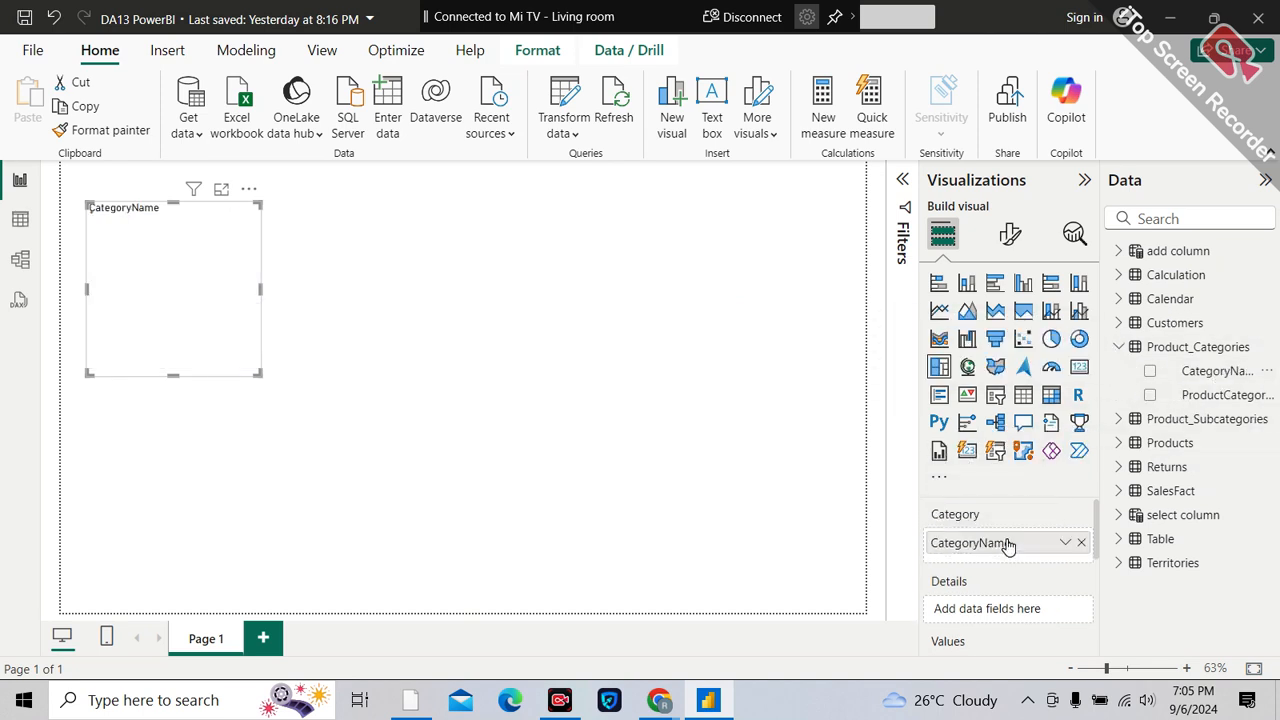
- Use the Total Order Qty new measure from the Calculation table as the treemap's values and widen the visual
click(1119, 277)
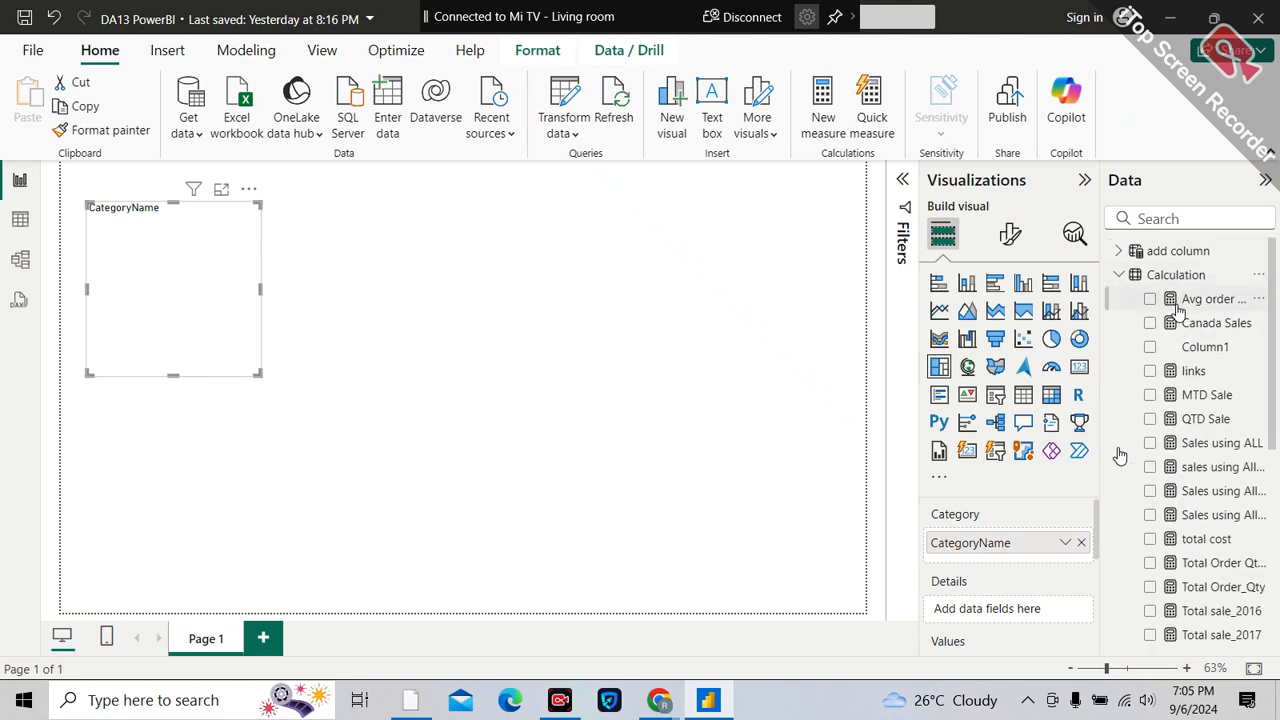
scroll(1220, 550, down, 3)
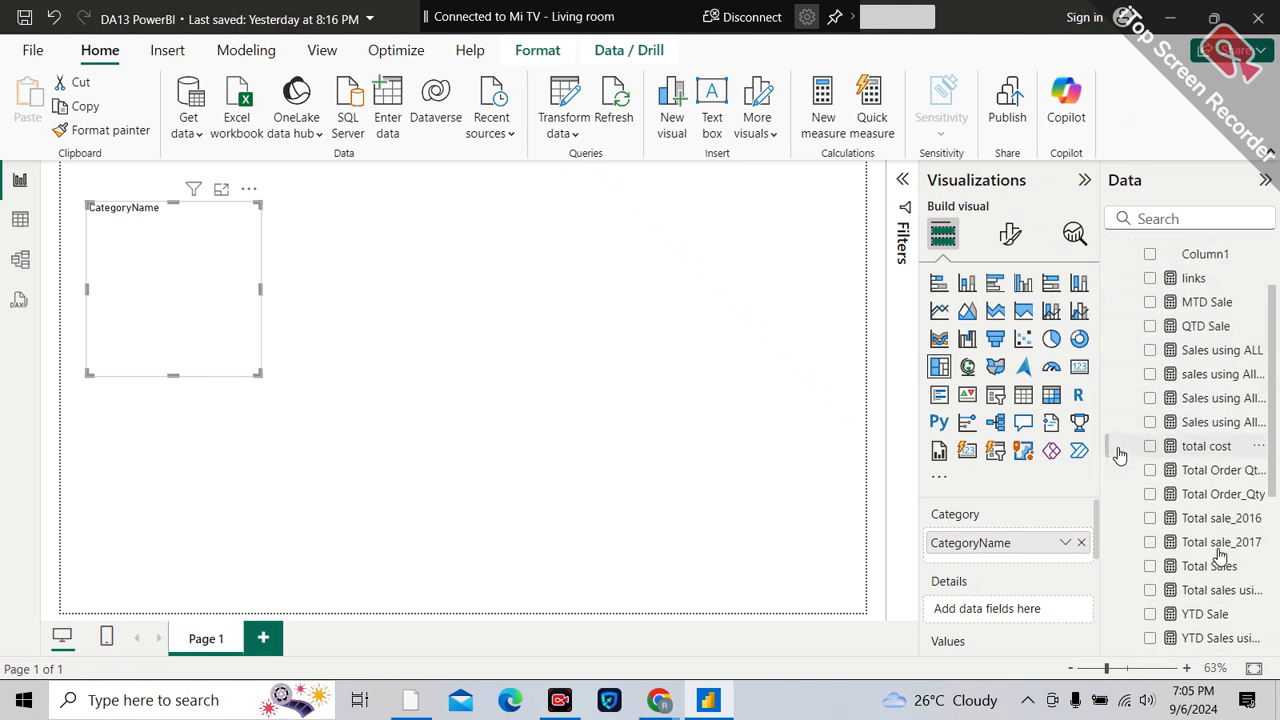
drag(1230, 427, 1030, 622)
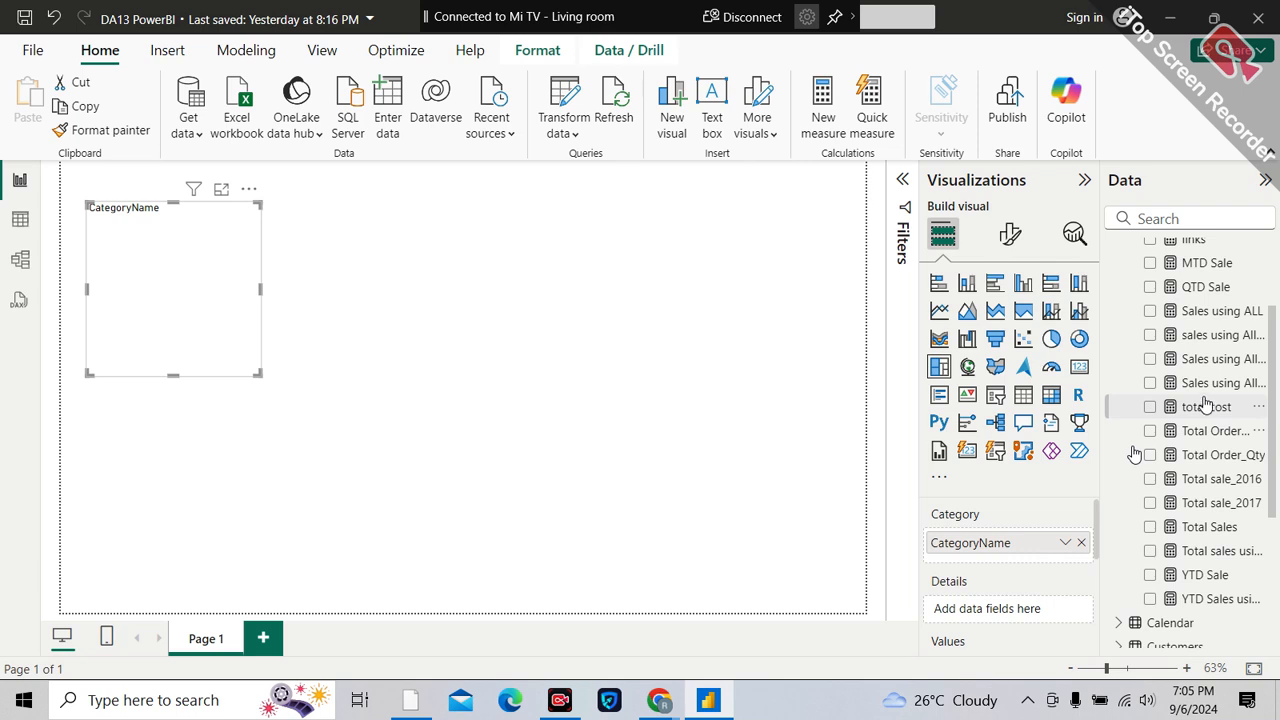
drag(1212, 432, 1046, 608)
scroll(1093, 538, down, 2)
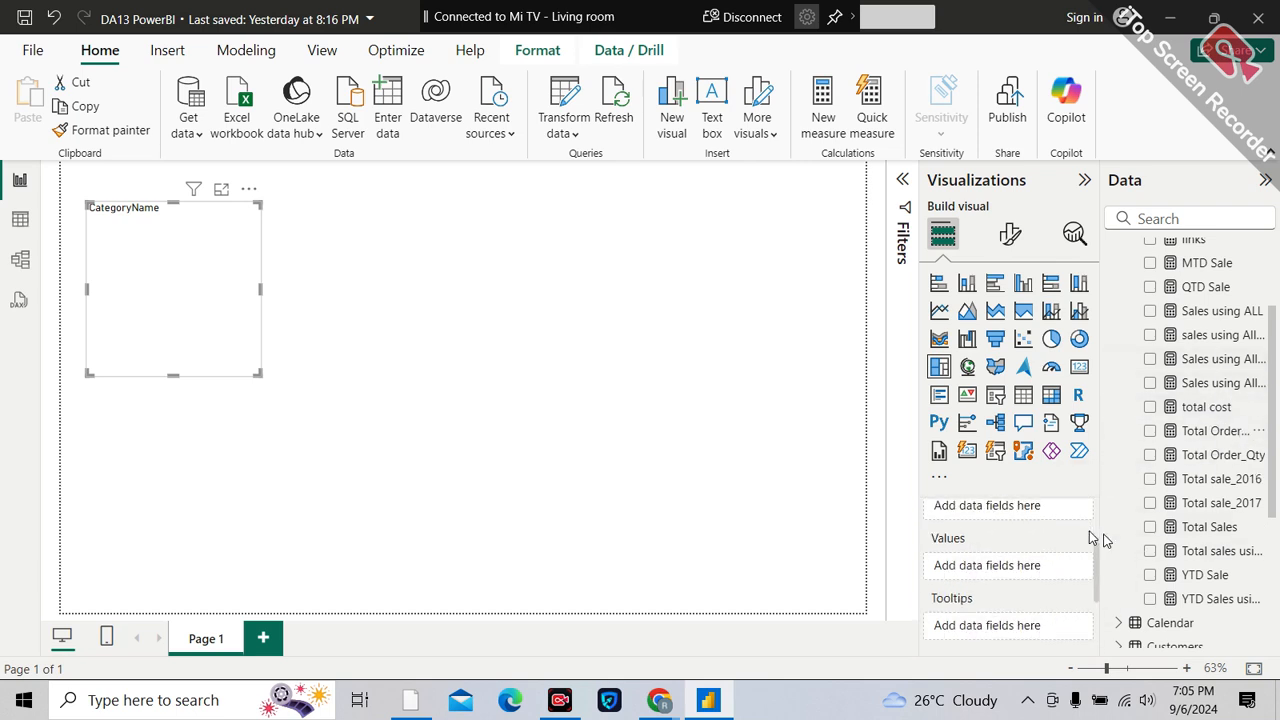
drag(1208, 432, 1025, 575)
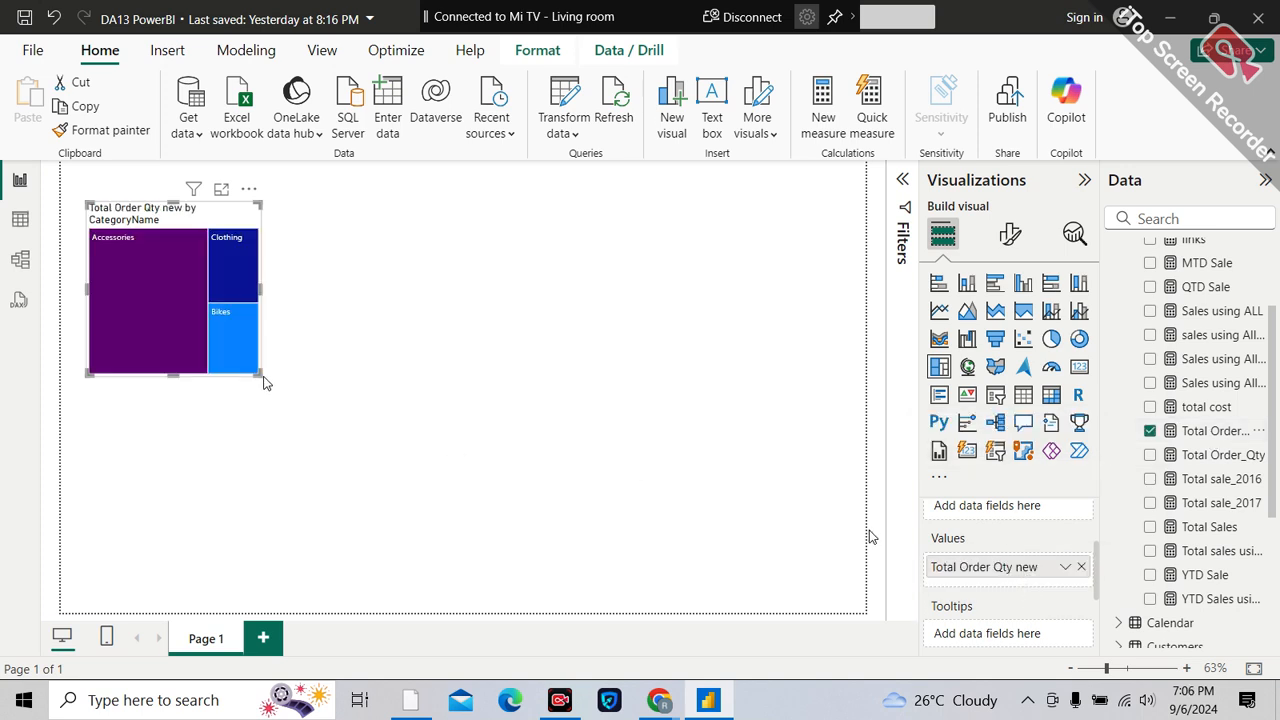
drag(262, 378, 351, 381)
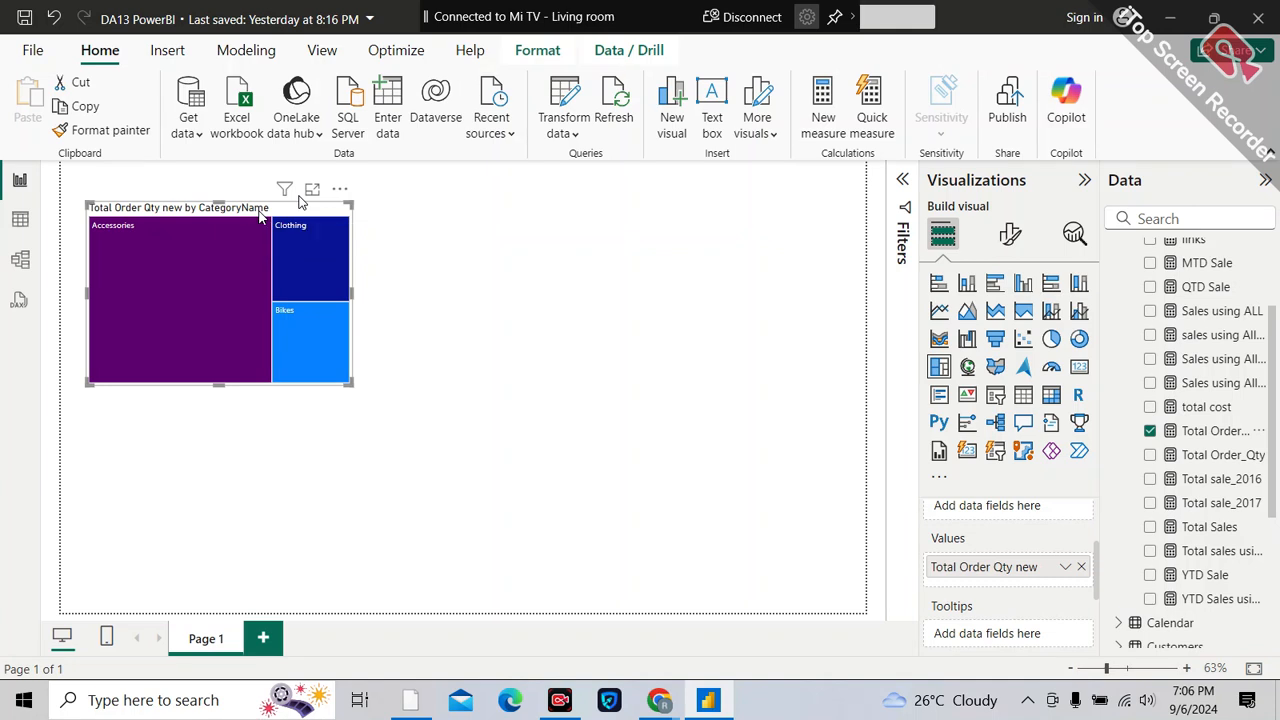
- Add SubcategoryName from Product_Subcategories below CategoryName as the treemap's second category level
scroll(1003, 553, up, 2)
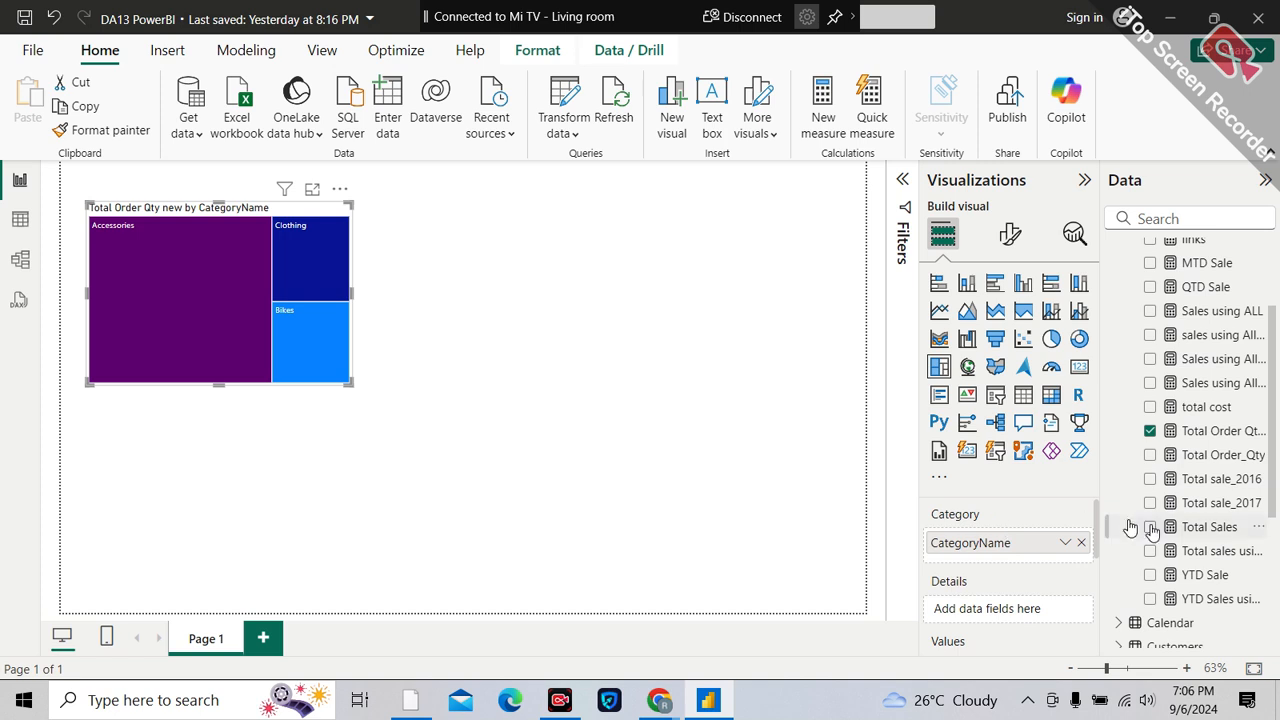
scroll(1203, 540, down, 3)
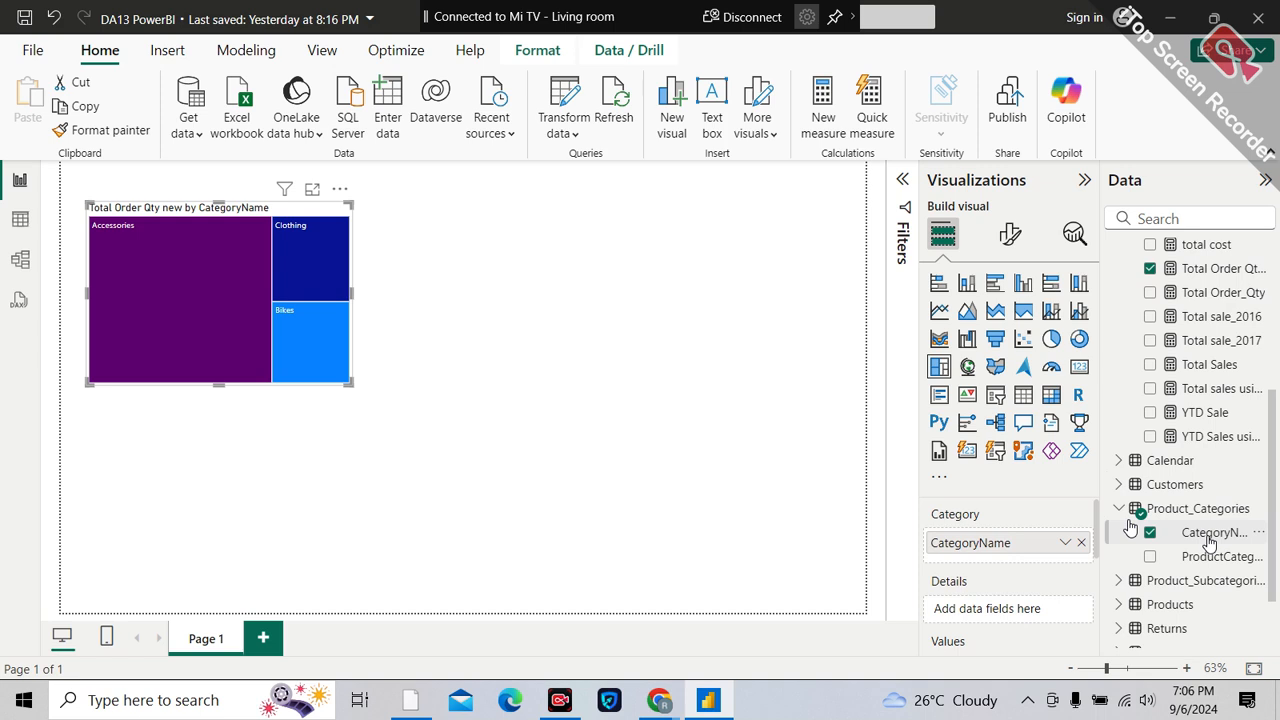
scroll(1208, 545, down, 2)
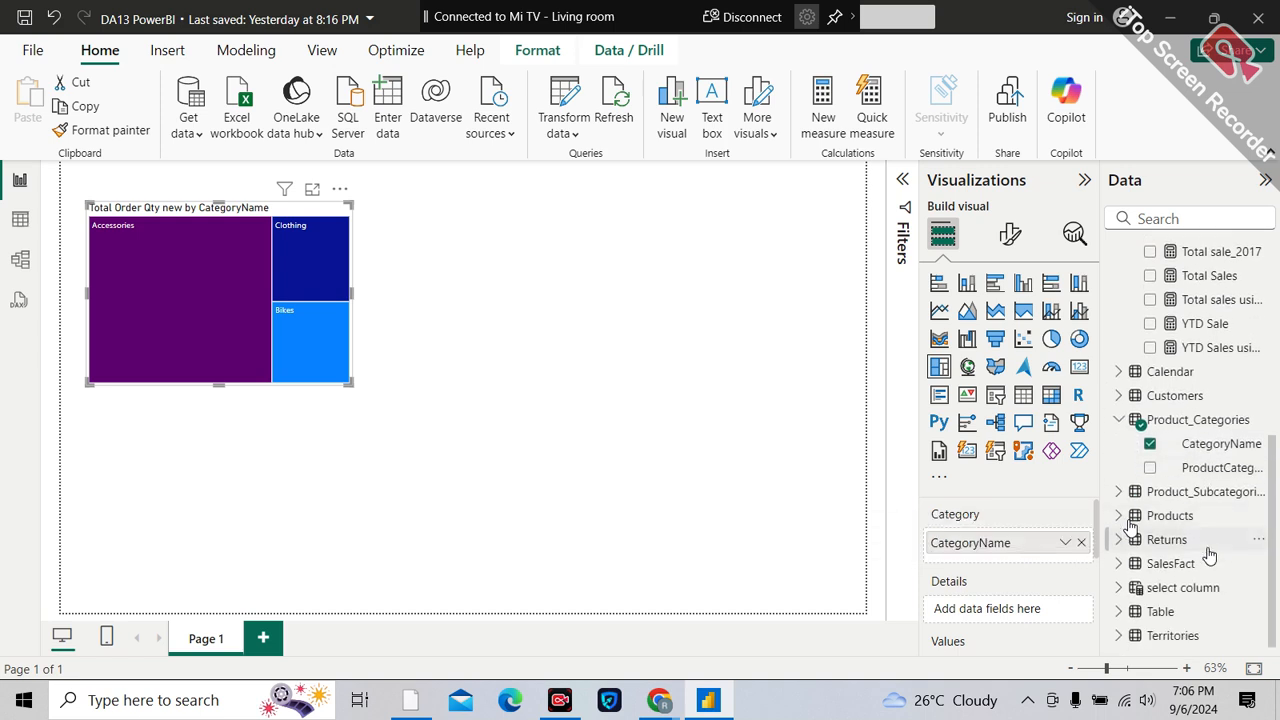
click(1119, 491)
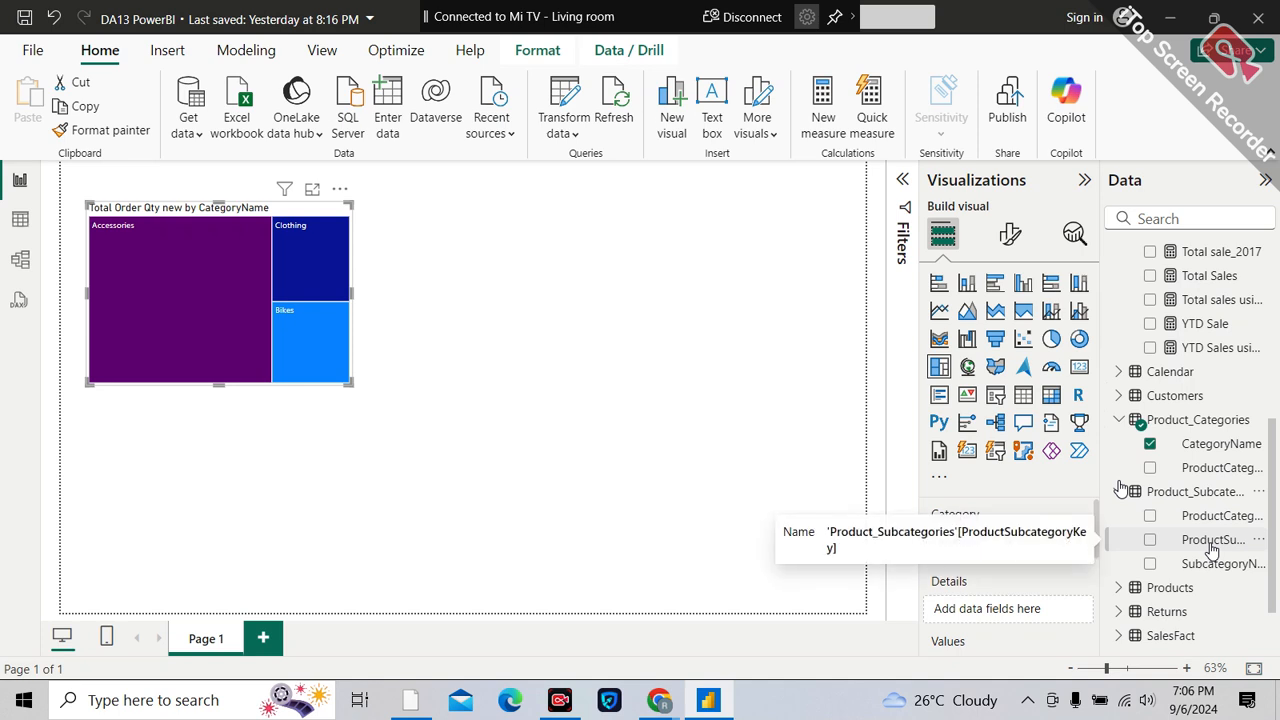
drag(1212, 550, 1014, 565)
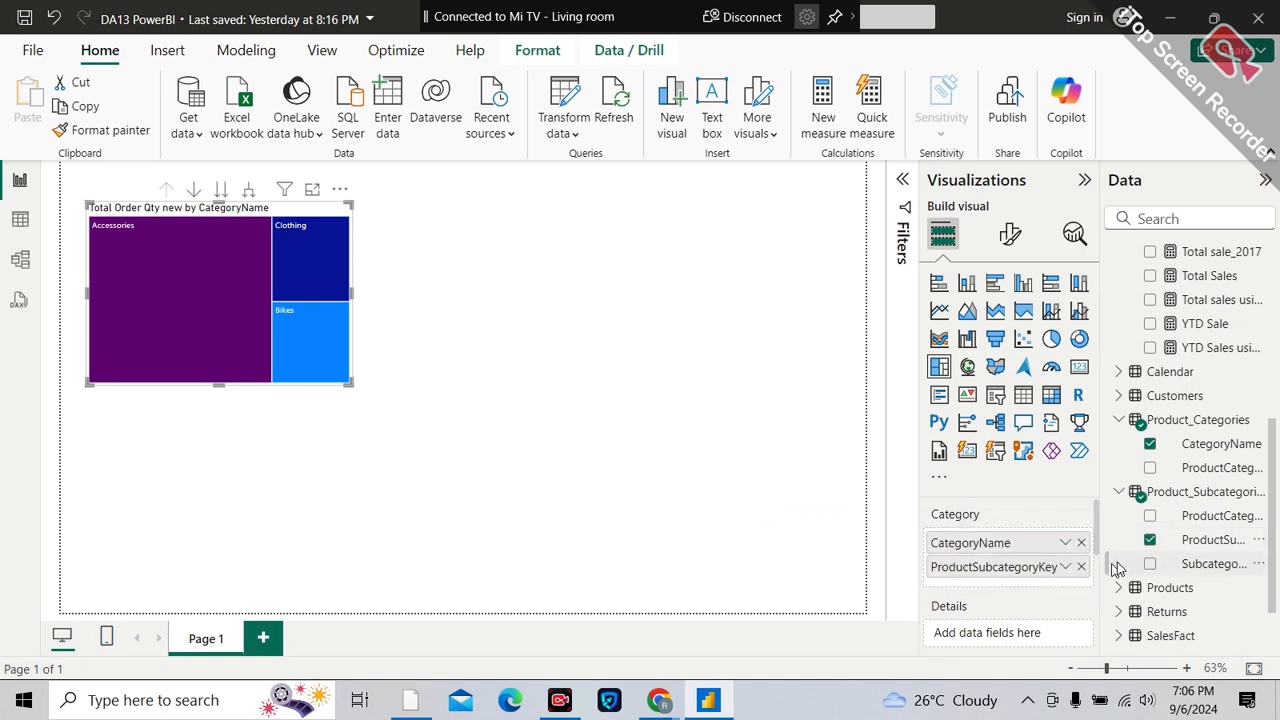
click(1081, 567)
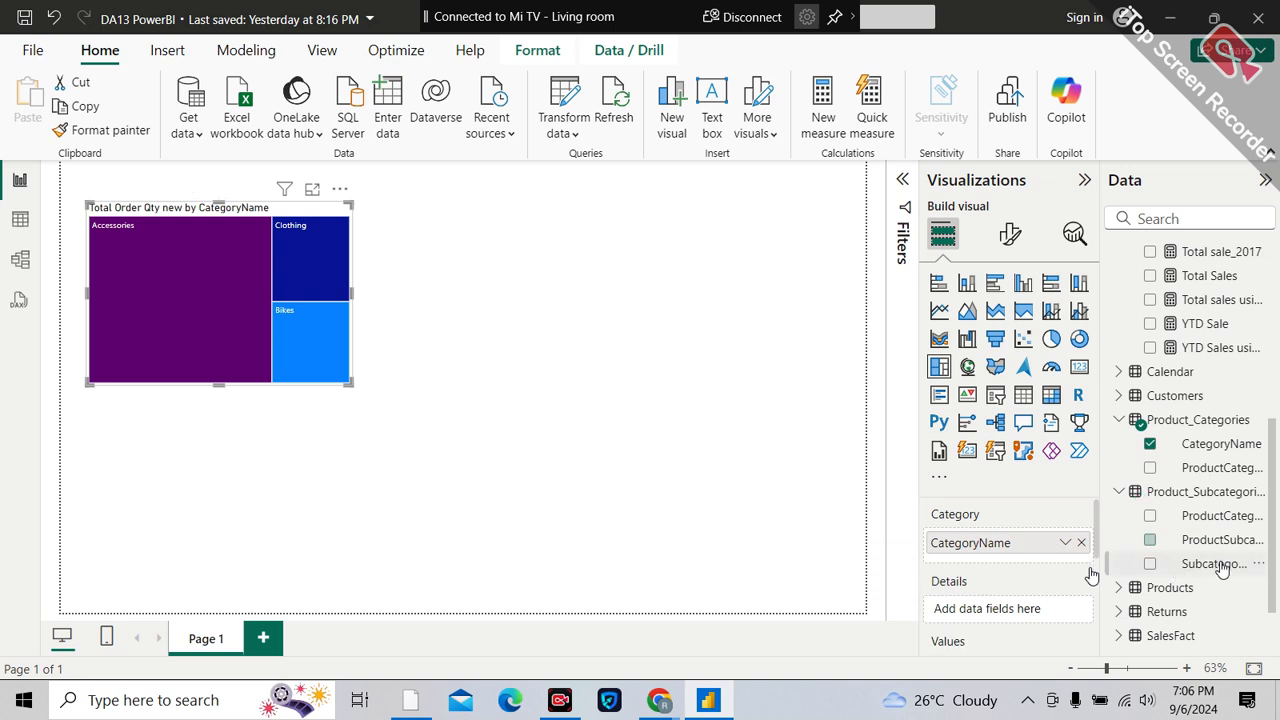
drag(1091, 575, 1010, 565)
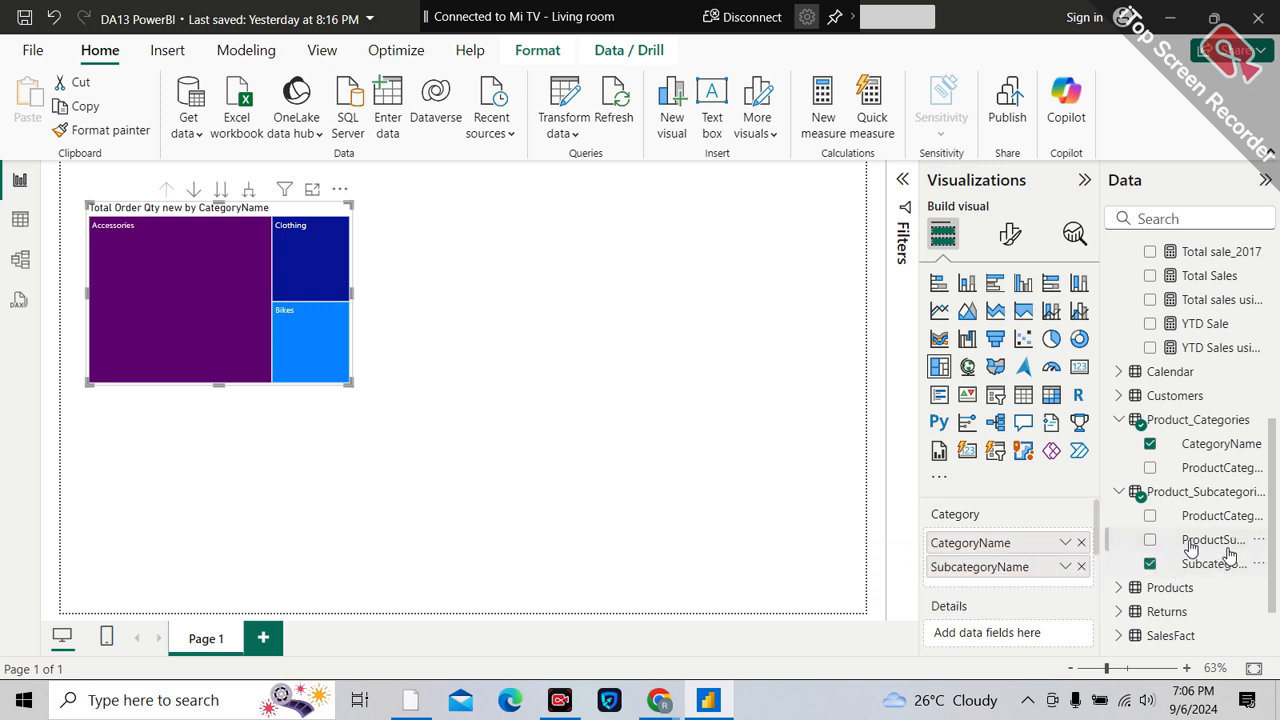
- Add ProductName from the Products table below SubcategoryName as the treemap's third category level
click(1118, 588)
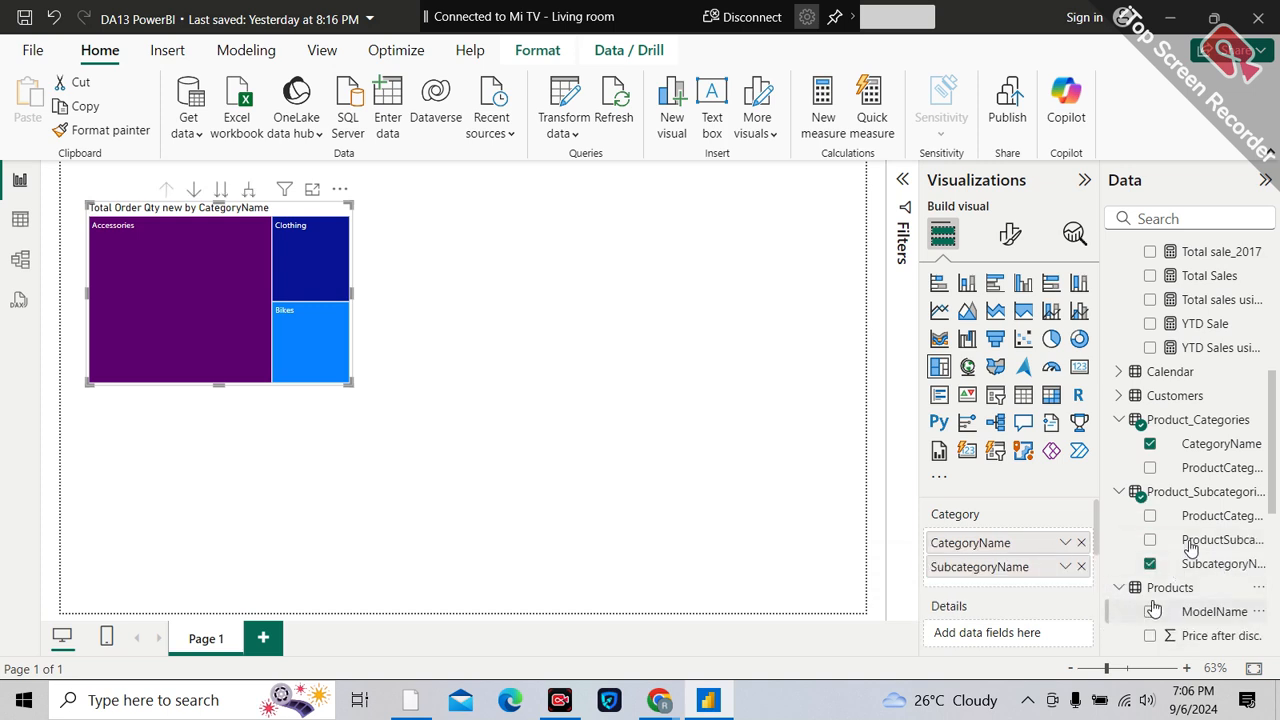
scroll(1190, 600, down, 2)
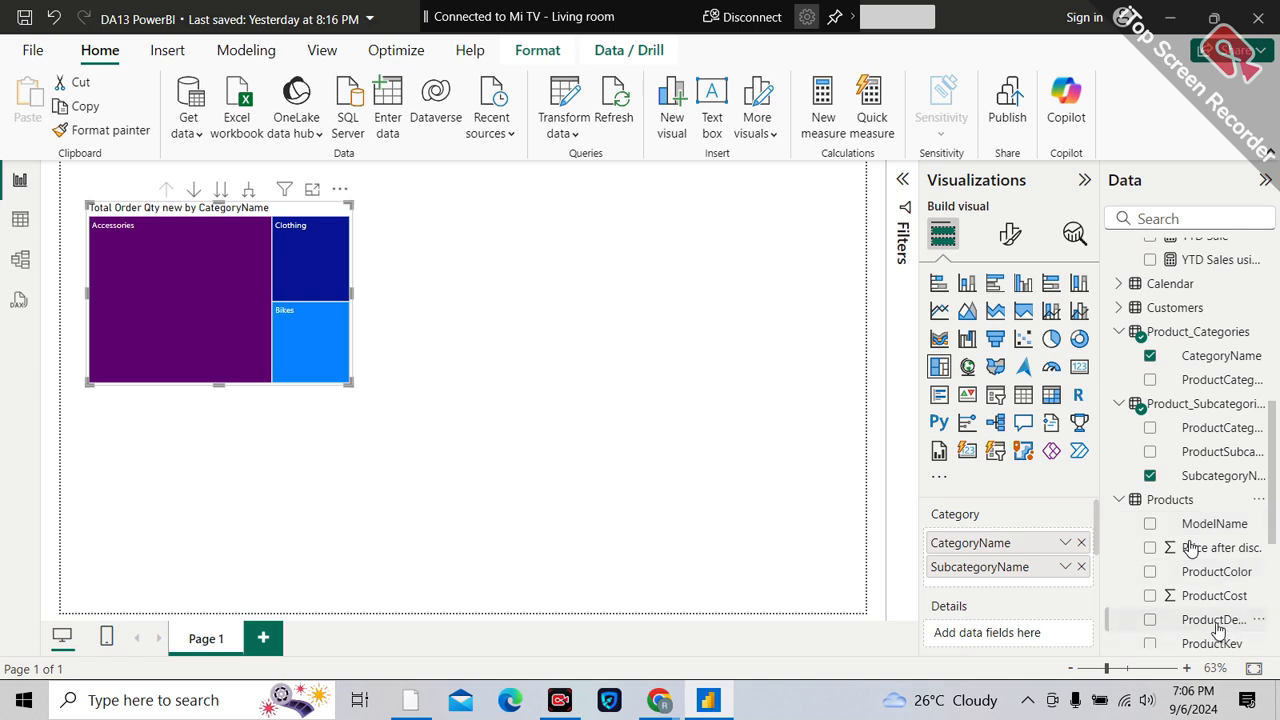
scroll(1219, 632, down, 1)
drag(1217, 625, 1025, 578)
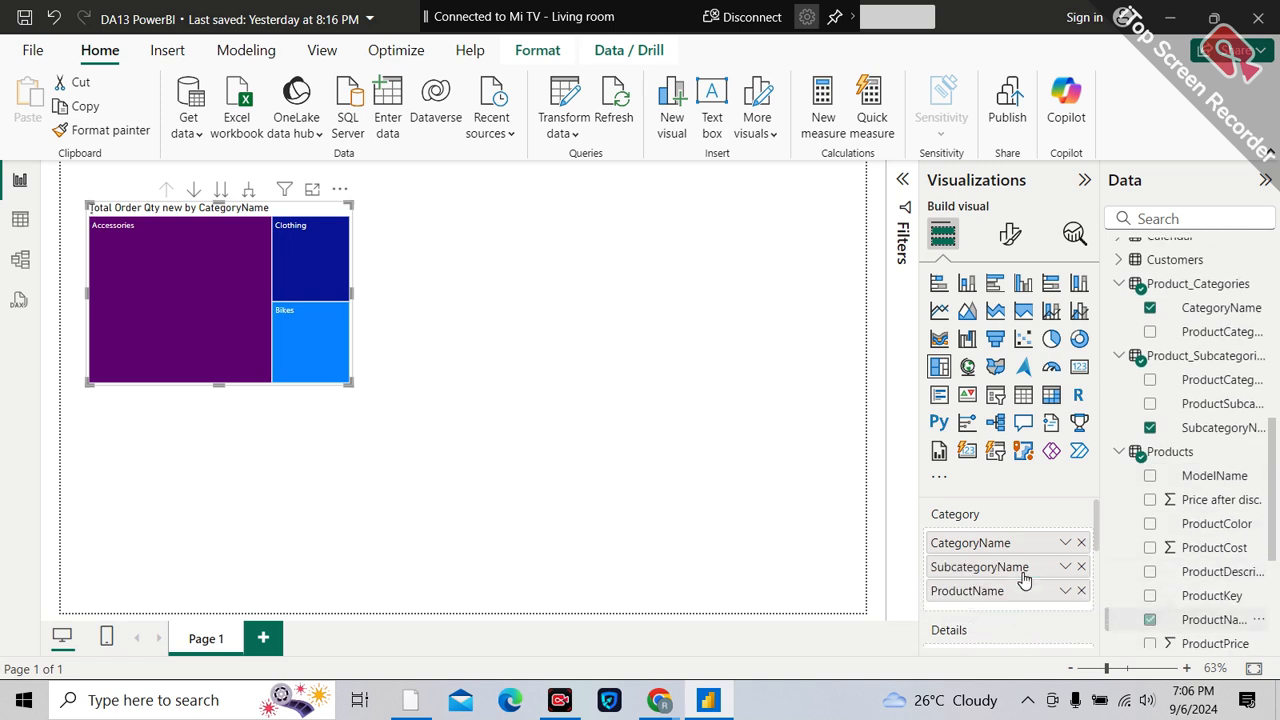
click(556, 243)
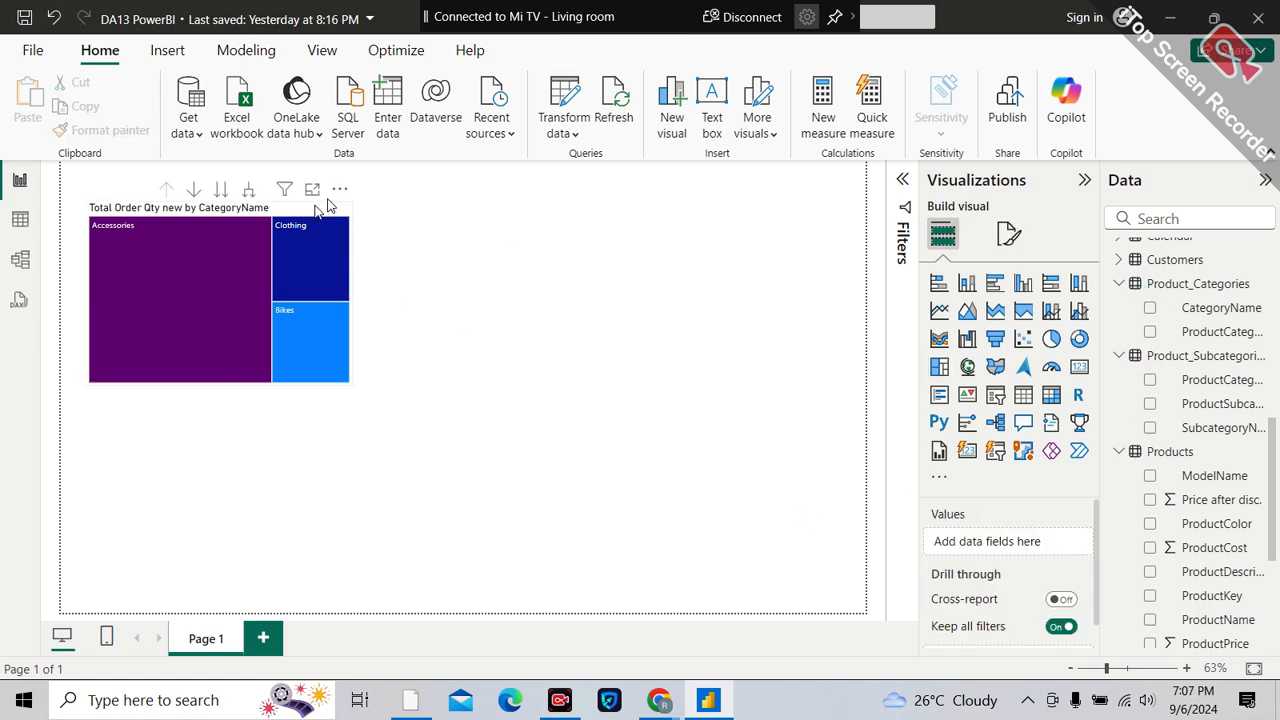
- Insert an empty matrix beside the treemap
click(327, 205)
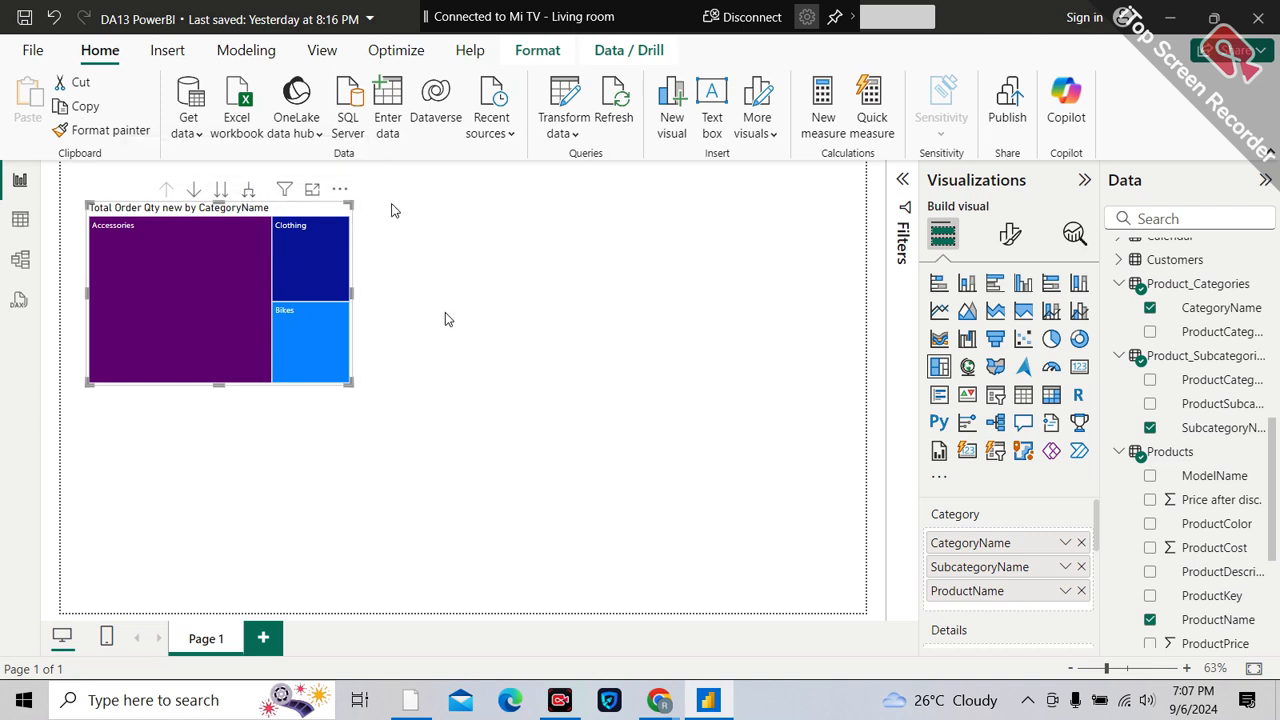
double_click(398, 275)
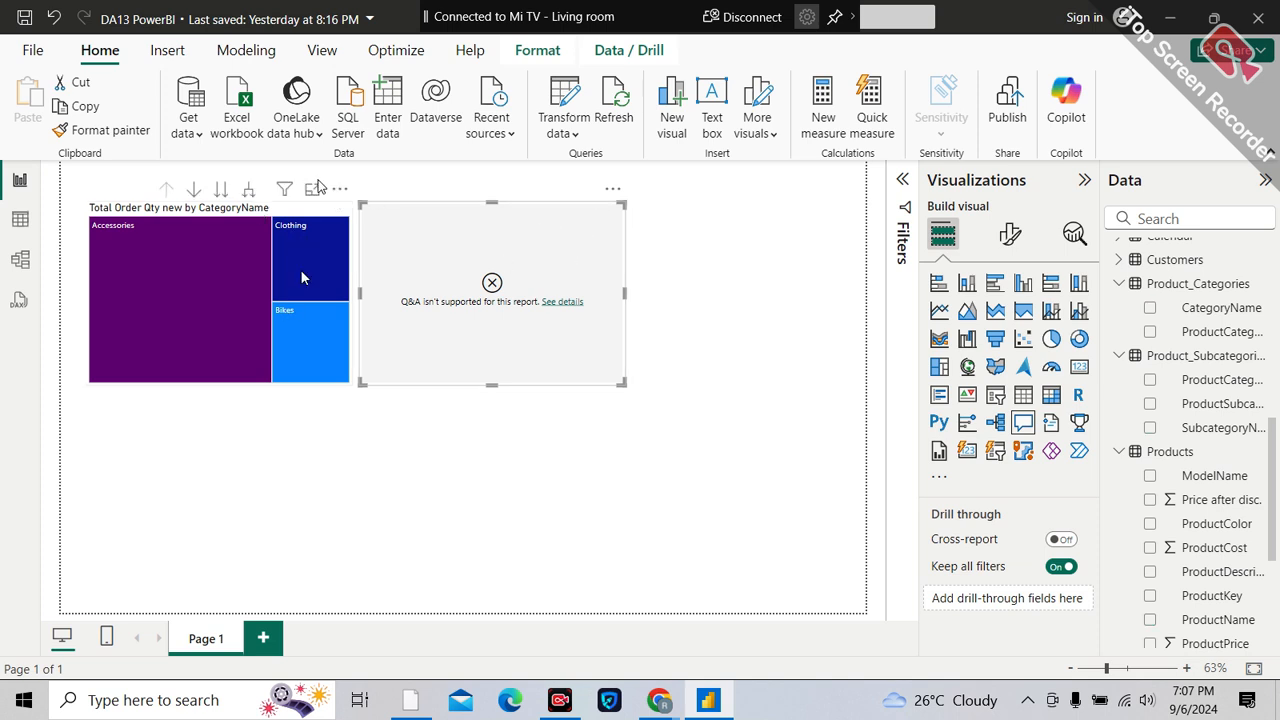
click(1047, 396)
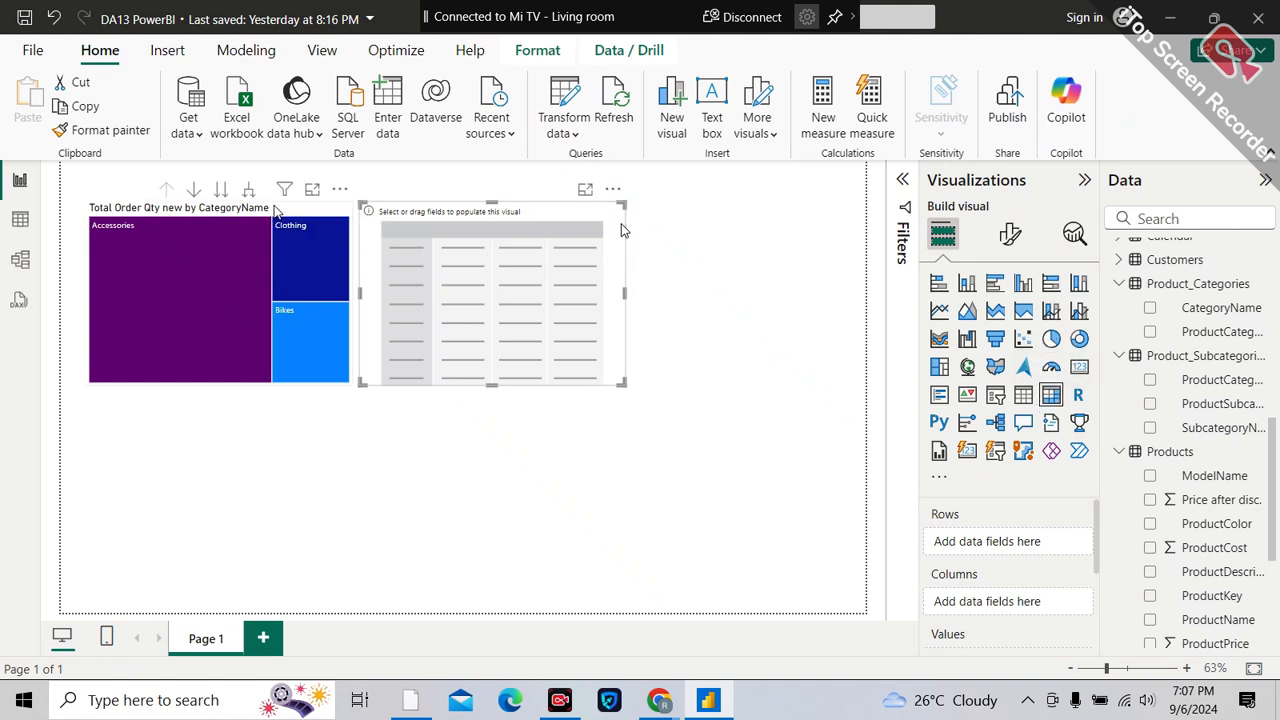
- Duplicate the treemap and place the copy beside the original, level with it
click(275, 210)
key(ctrl+c)
key(ctrl+v)
drag(275, 214, 580, 214)
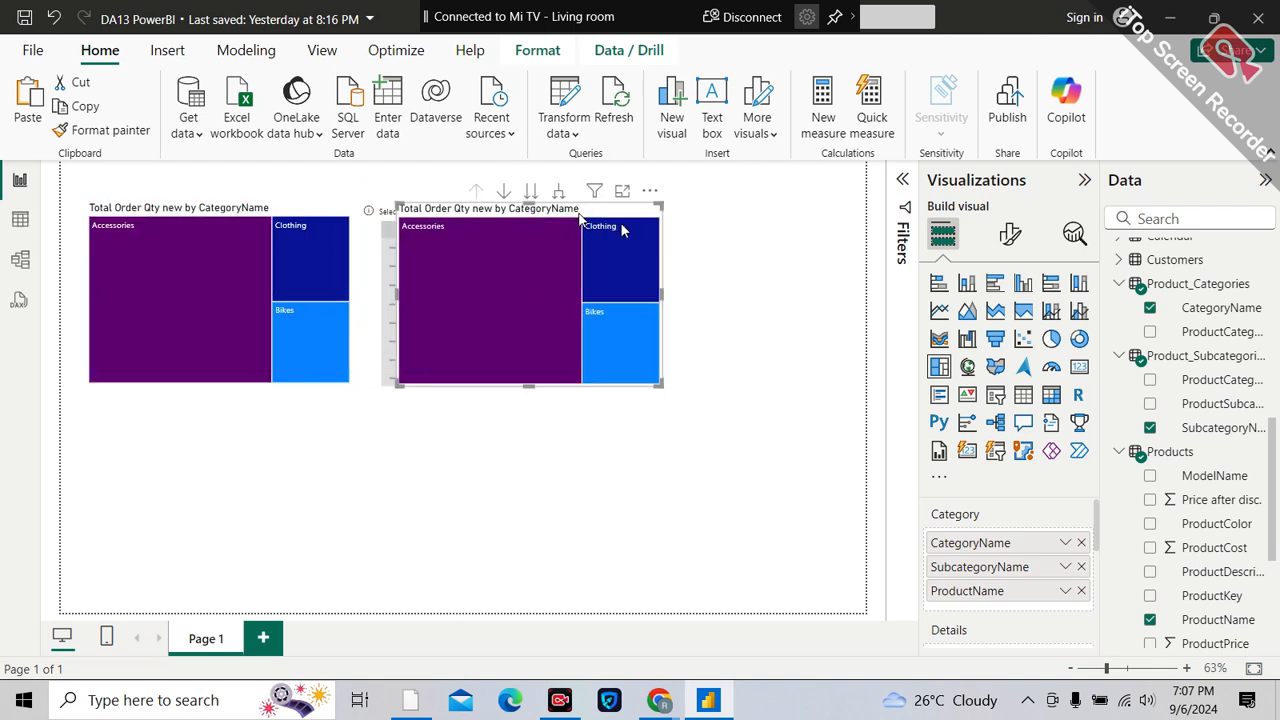
- Delete the empty matrix and convert the copied treemap into a matrix
click(381, 222)
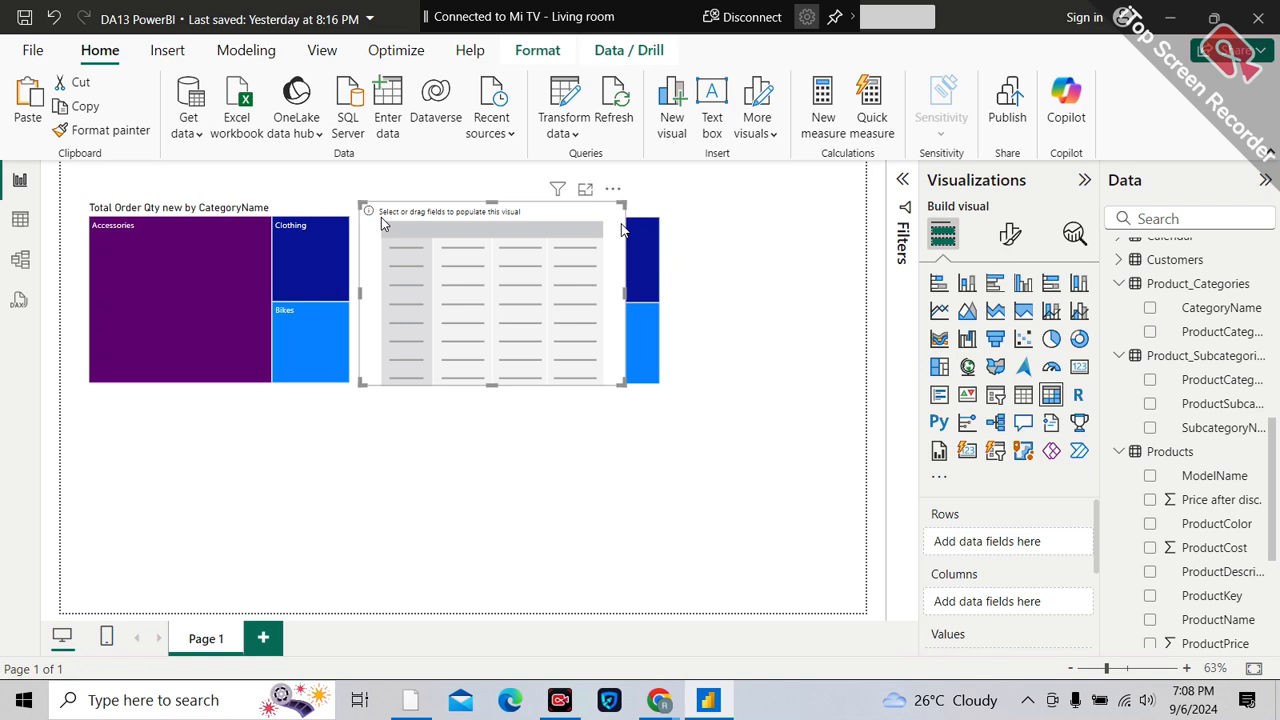
key(Delete)
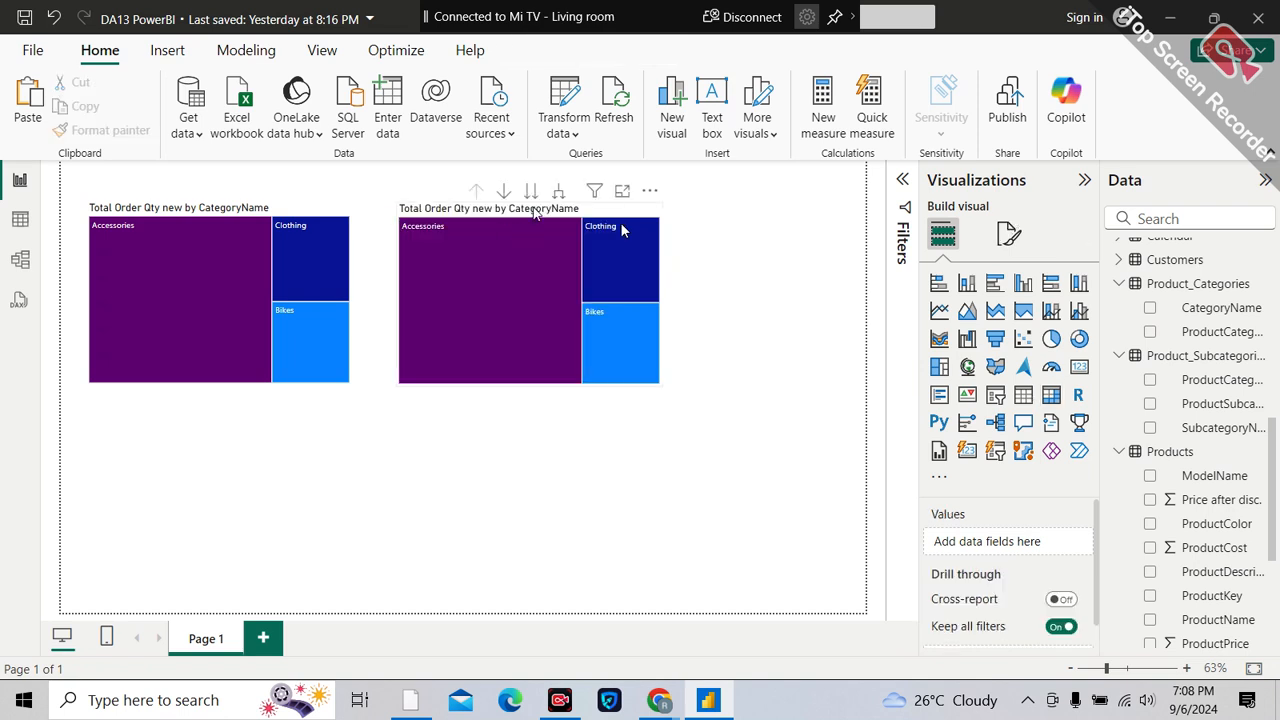
click(621, 230)
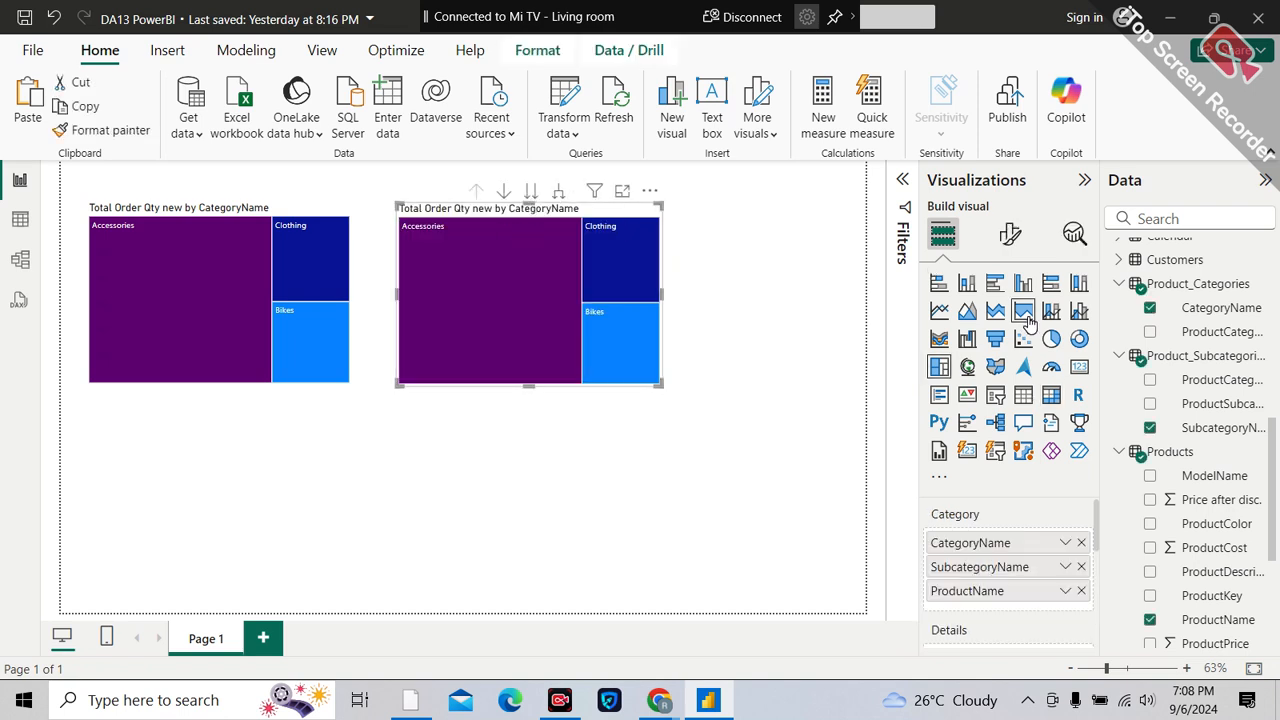
click(1047, 396)
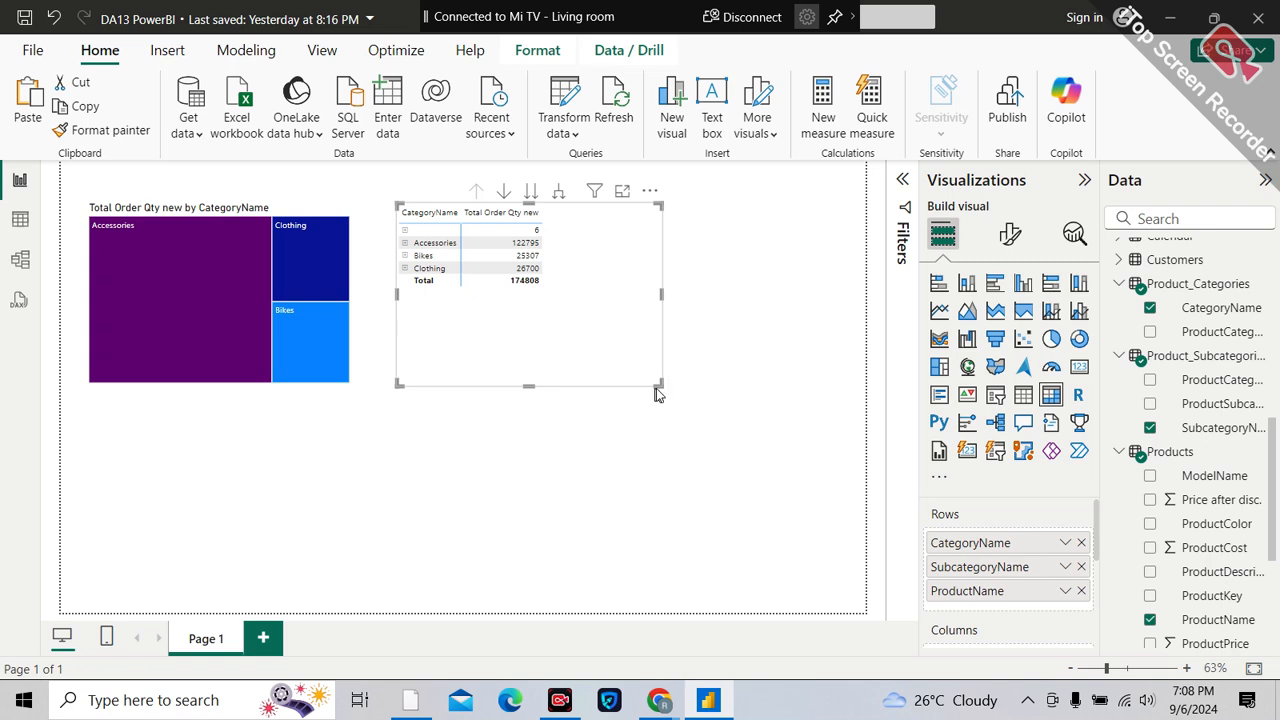
- Go down the matrix hierarchy level by level to ProductName and examine order quantities by product
click(531, 193)
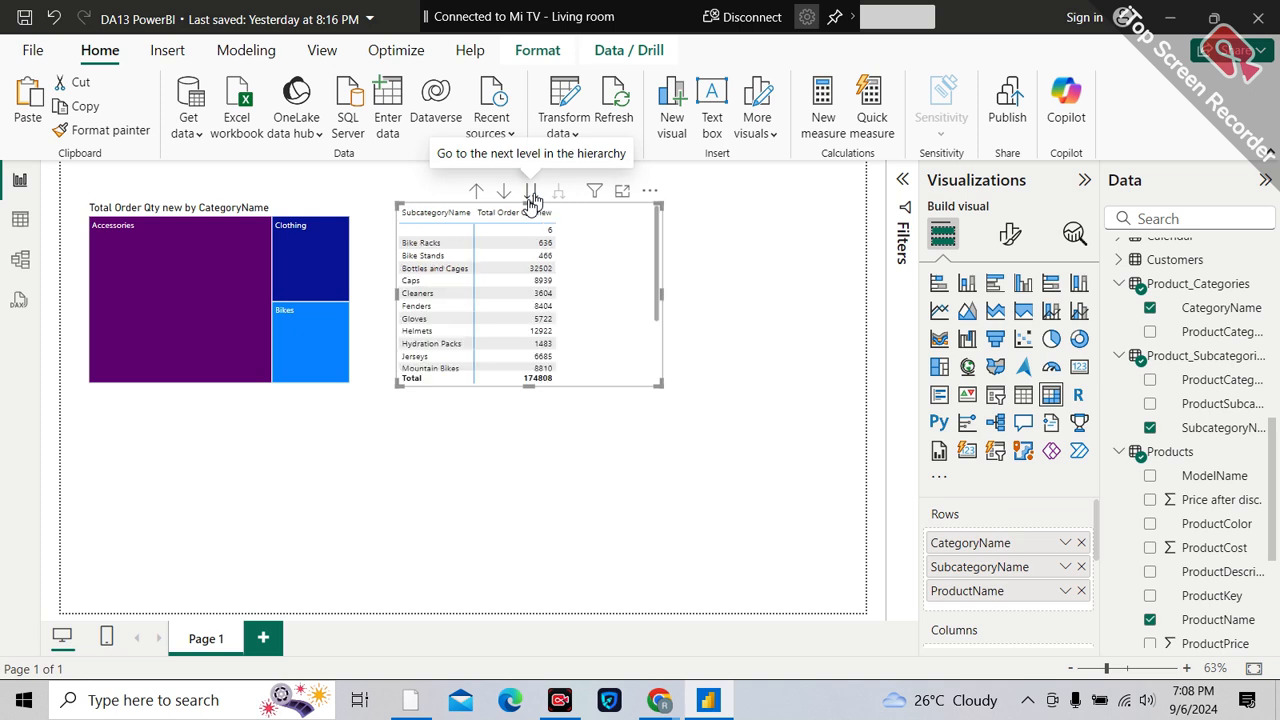
click(531, 193)
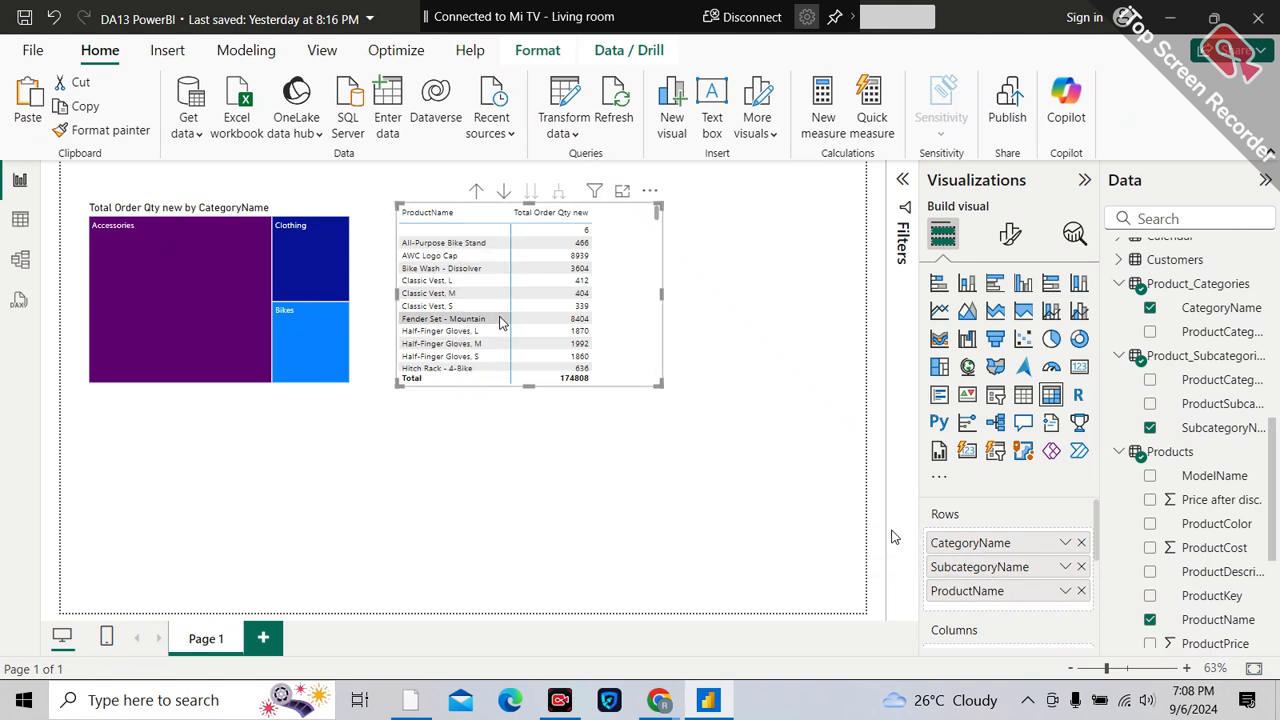
scroll(444, 325, down, 3)
scroll(444, 328, down, 5)
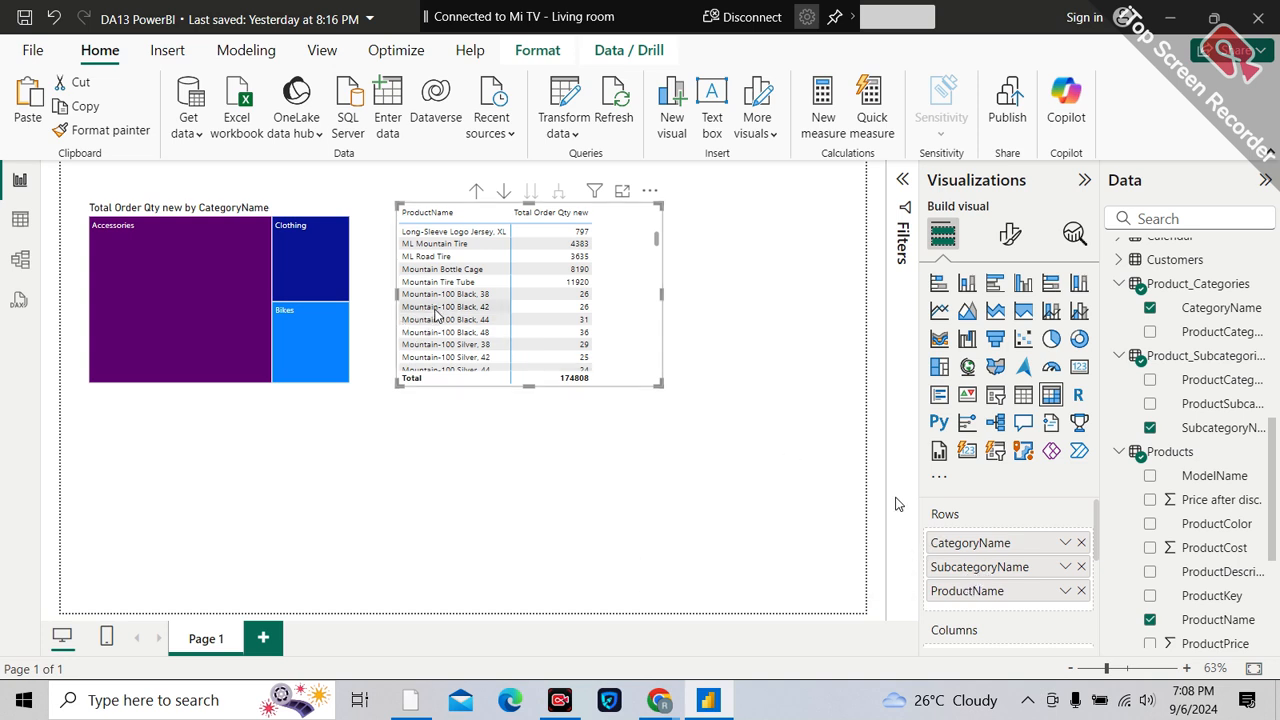
scroll(445, 300, down, 2)
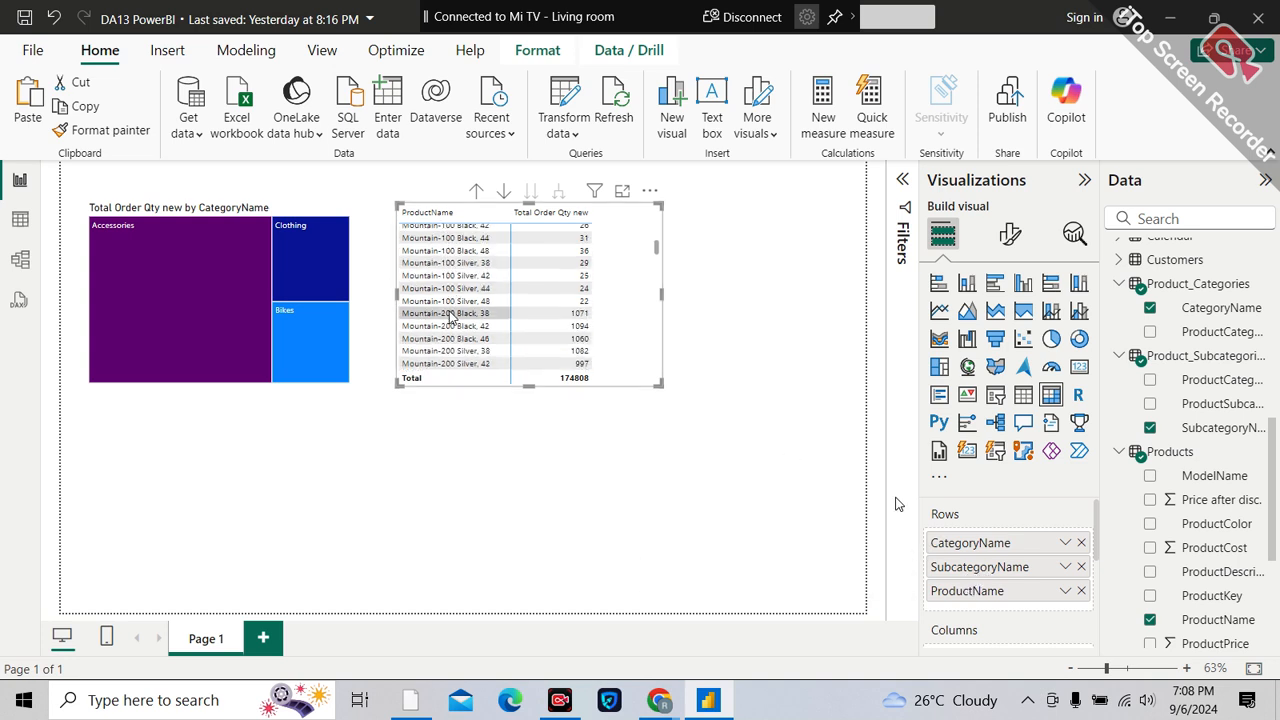
right_click(450, 318)
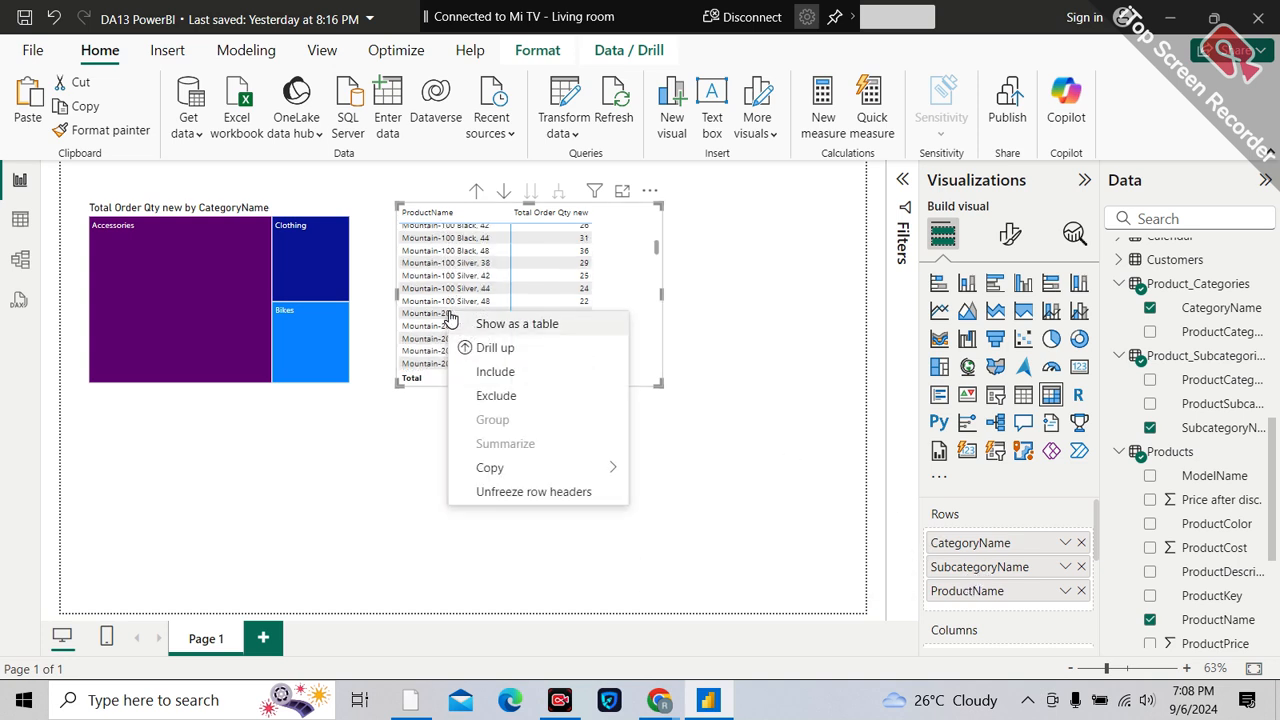
- Drill the matrix up to the SubcategoryName level and review the subcategory rows
click(476, 191)
click(476, 191)
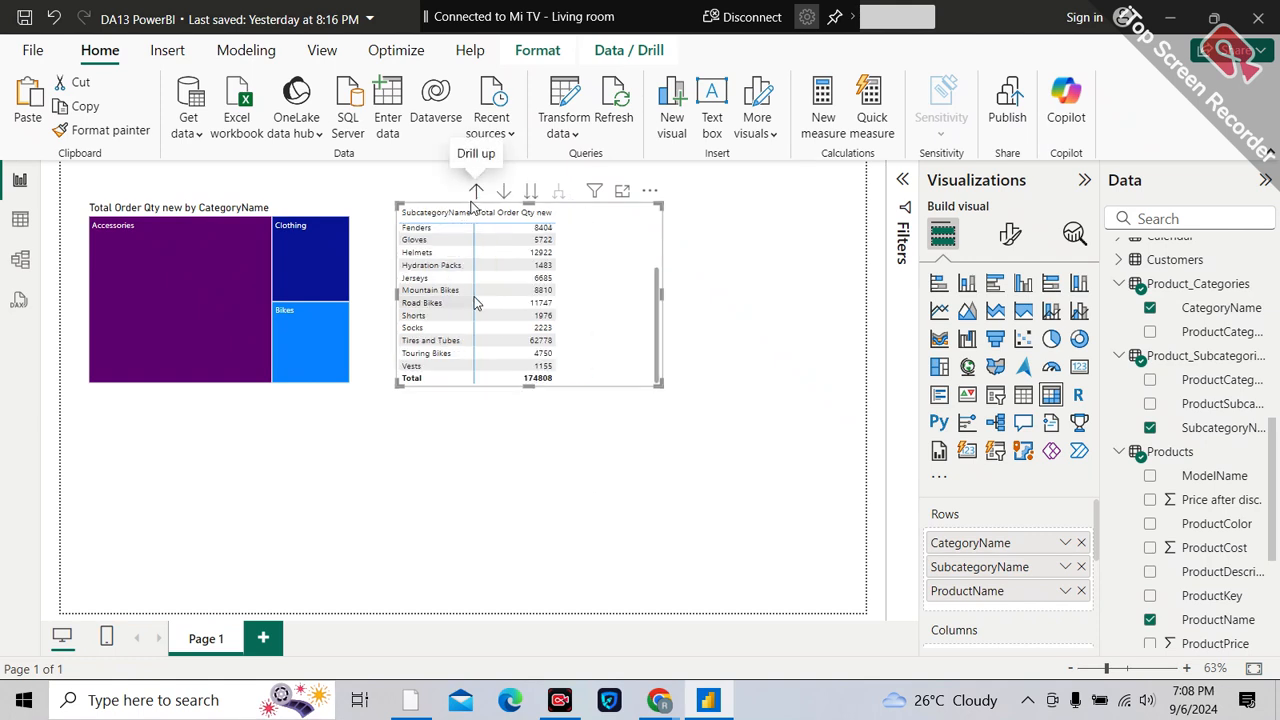
scroll(465, 265, up, 1)
scroll(478, 280, up, 1)
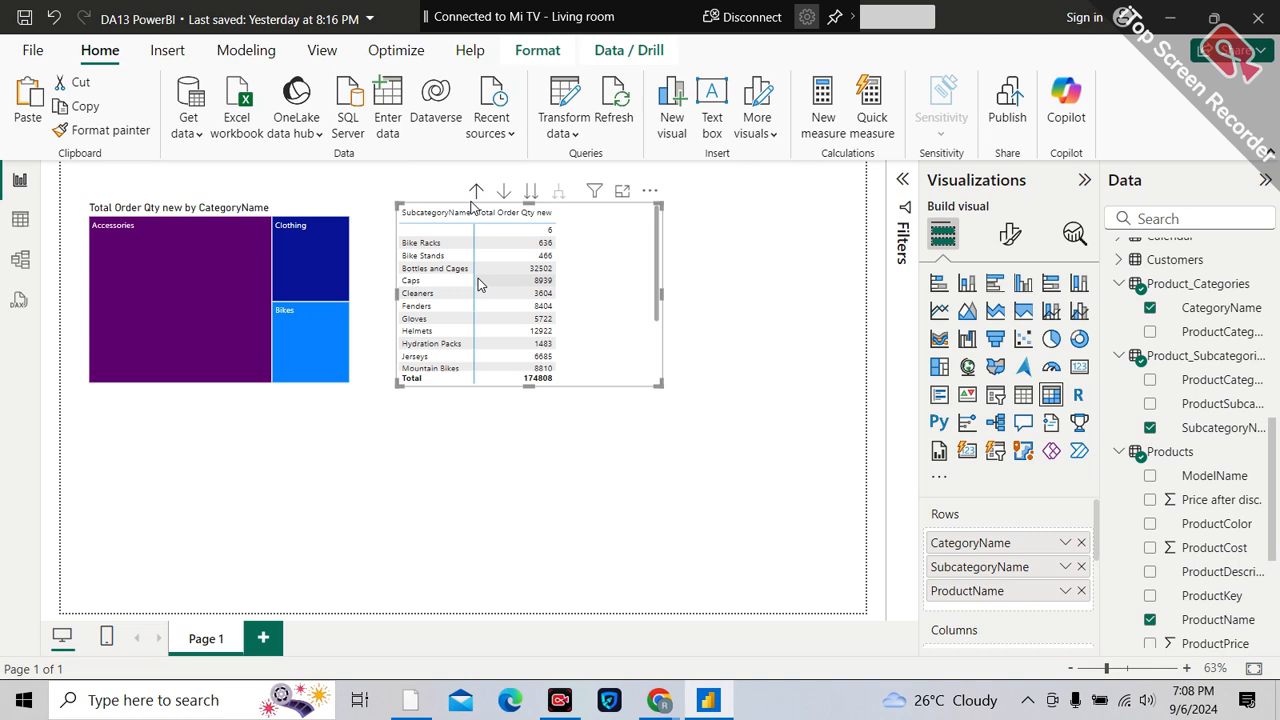
- Show the matrix at the ProductName level again and drill back up to CategoryName
click(537, 193)
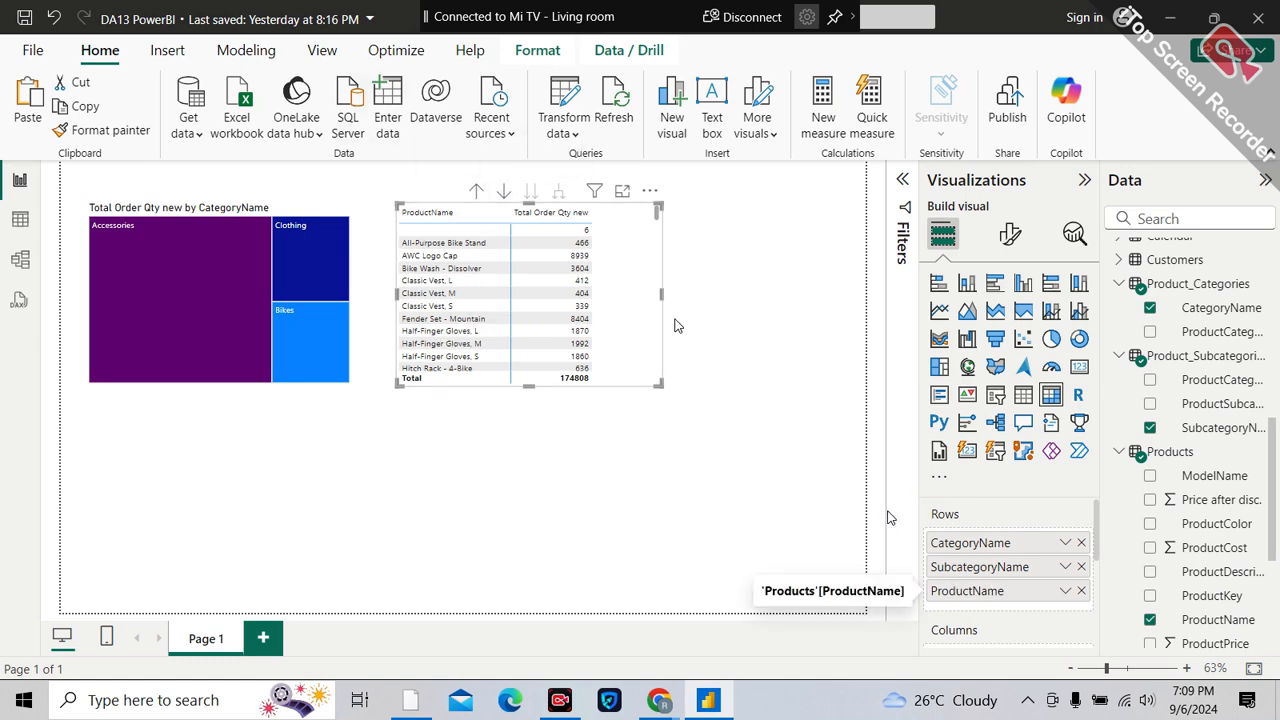
click(474, 191)
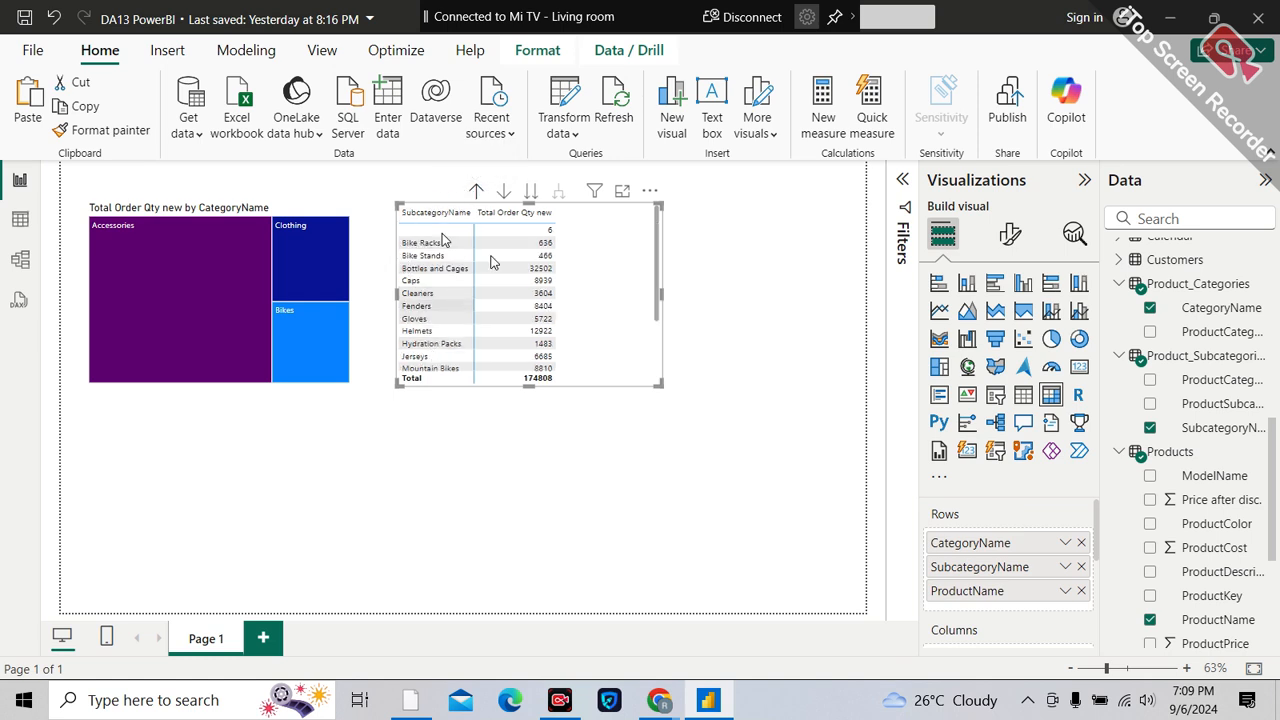
click(480, 191)
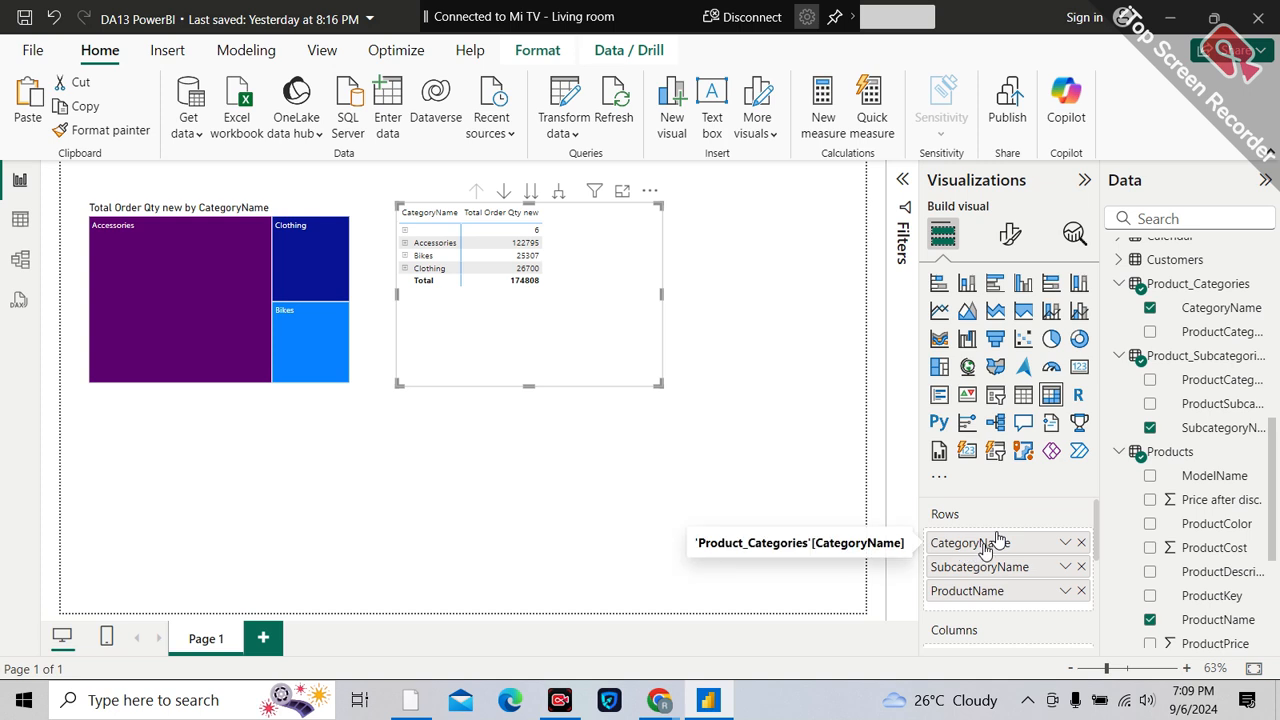
- Expand all matrix categories down to subcategories and check how selecting Bike Racks filters the treemap, clearing the selection again
click(559, 197)
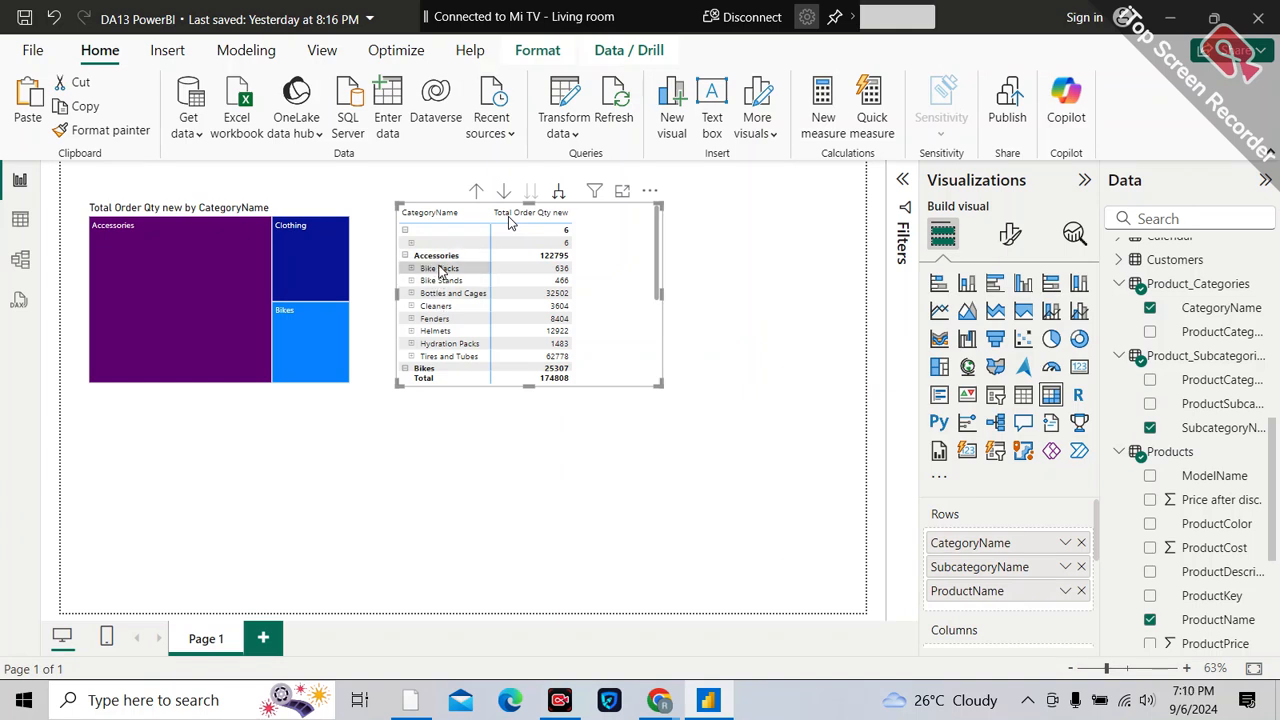
click(441, 270)
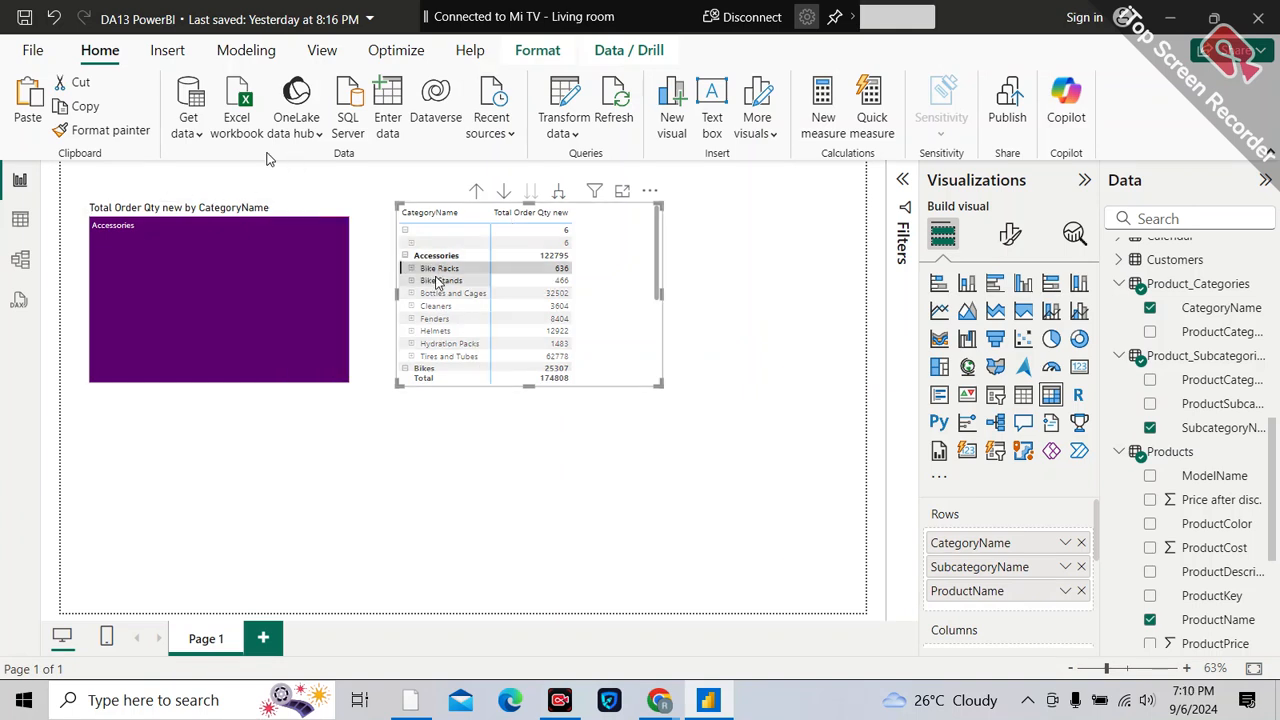
click(441, 270)
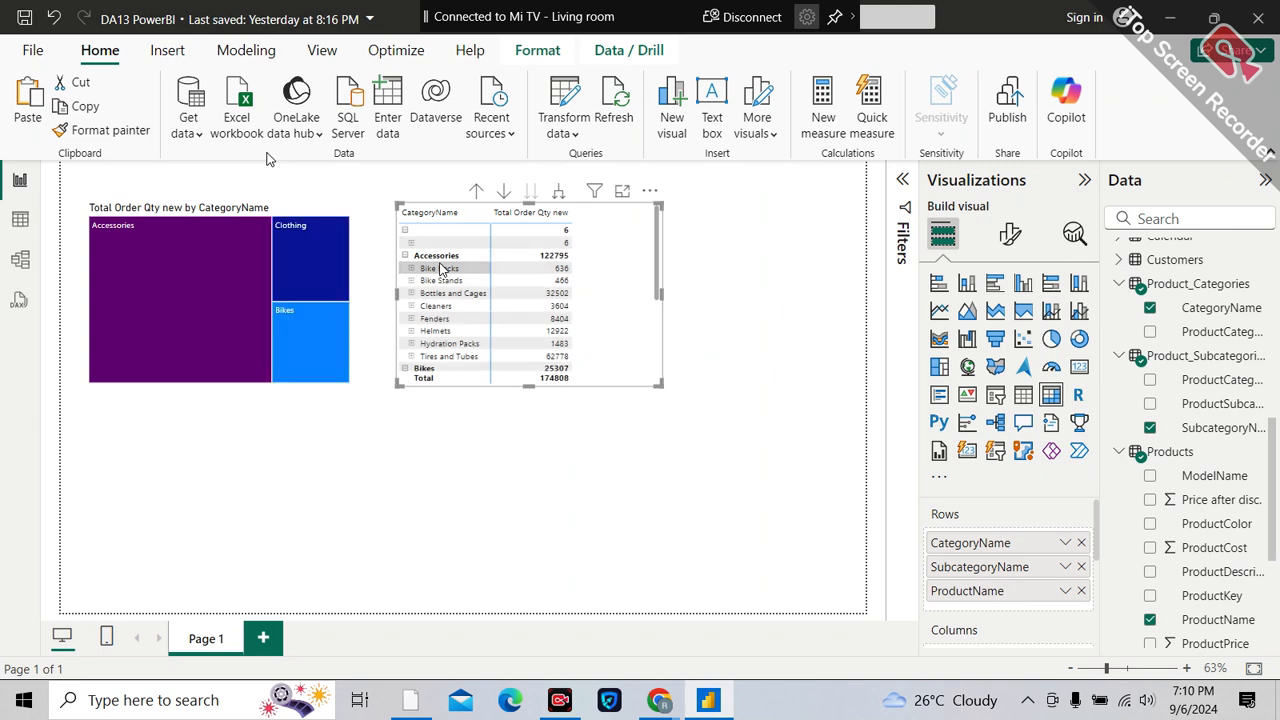
- Expand the matrix to nested product names and examine the rows, checking the treemap's response to Short-Sleeve Classic Jersey, M
click(560, 198)
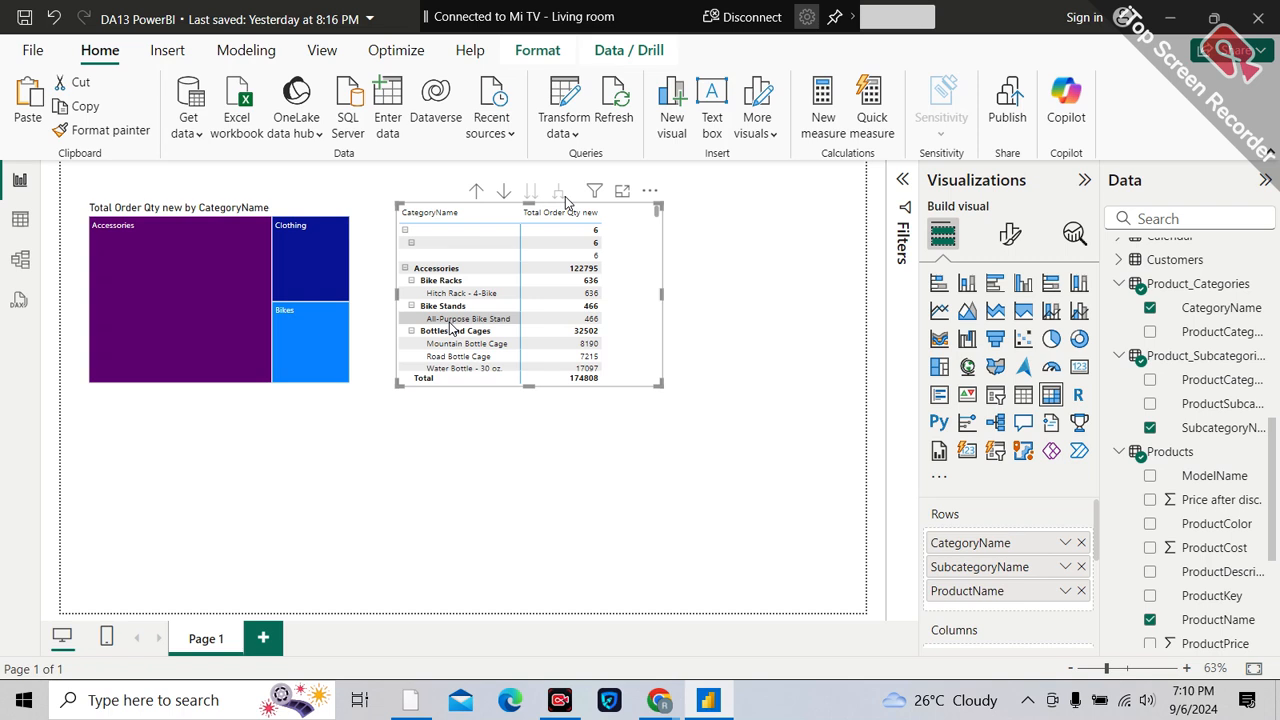
scroll(434, 304, down, 1)
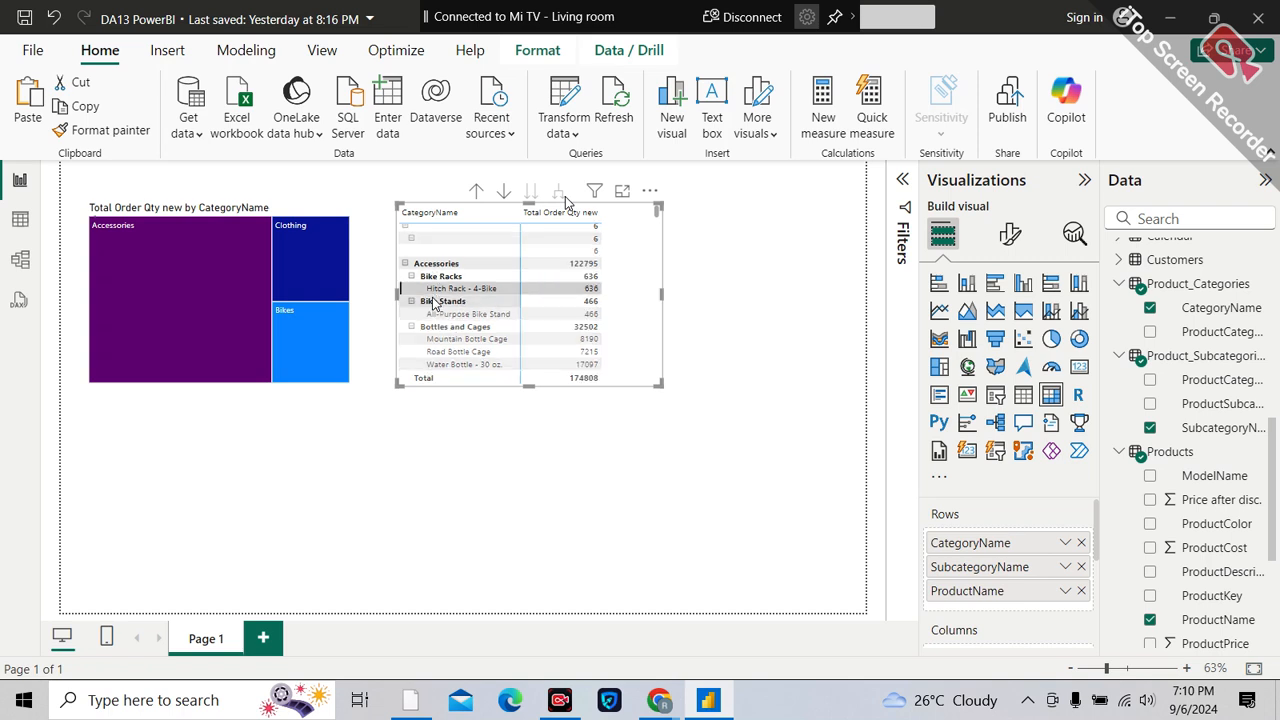
click(434, 304)
scroll(434, 304, down, 10)
scroll(434, 304, down, 15)
scroll(434, 304, down, 20)
scroll(449, 277, down, 3)
click(449, 273)
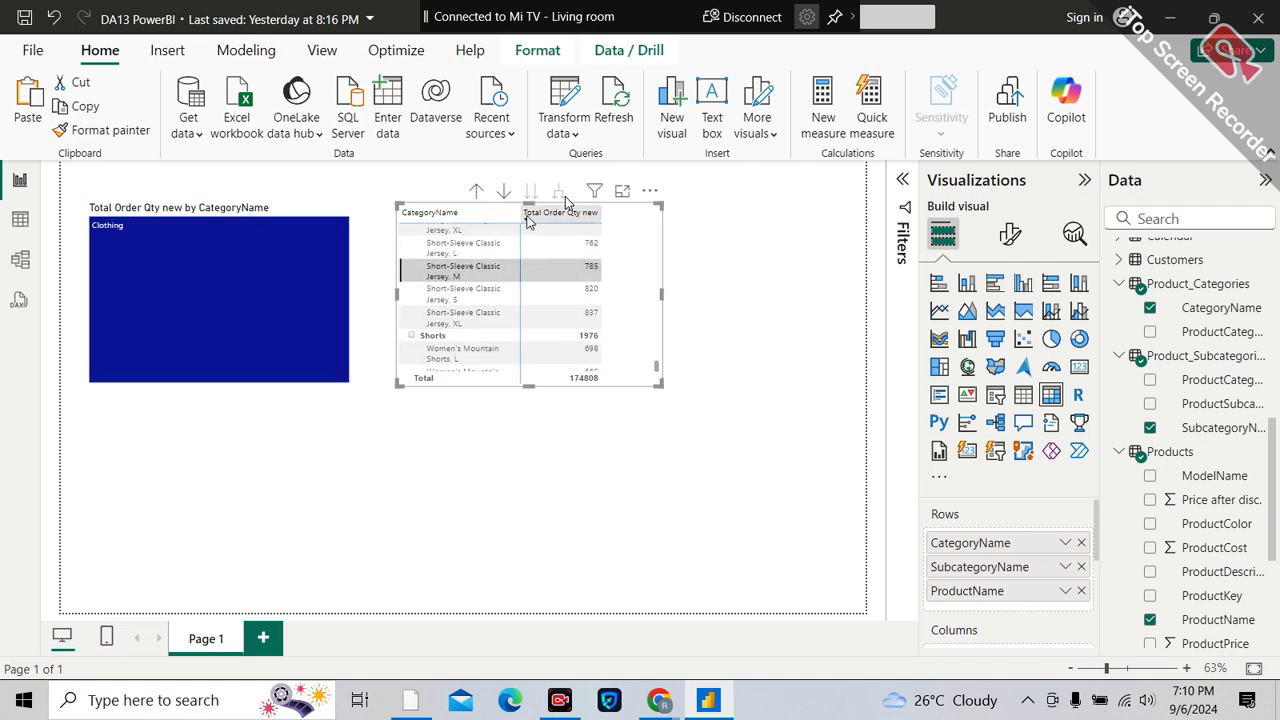
click(456, 272)
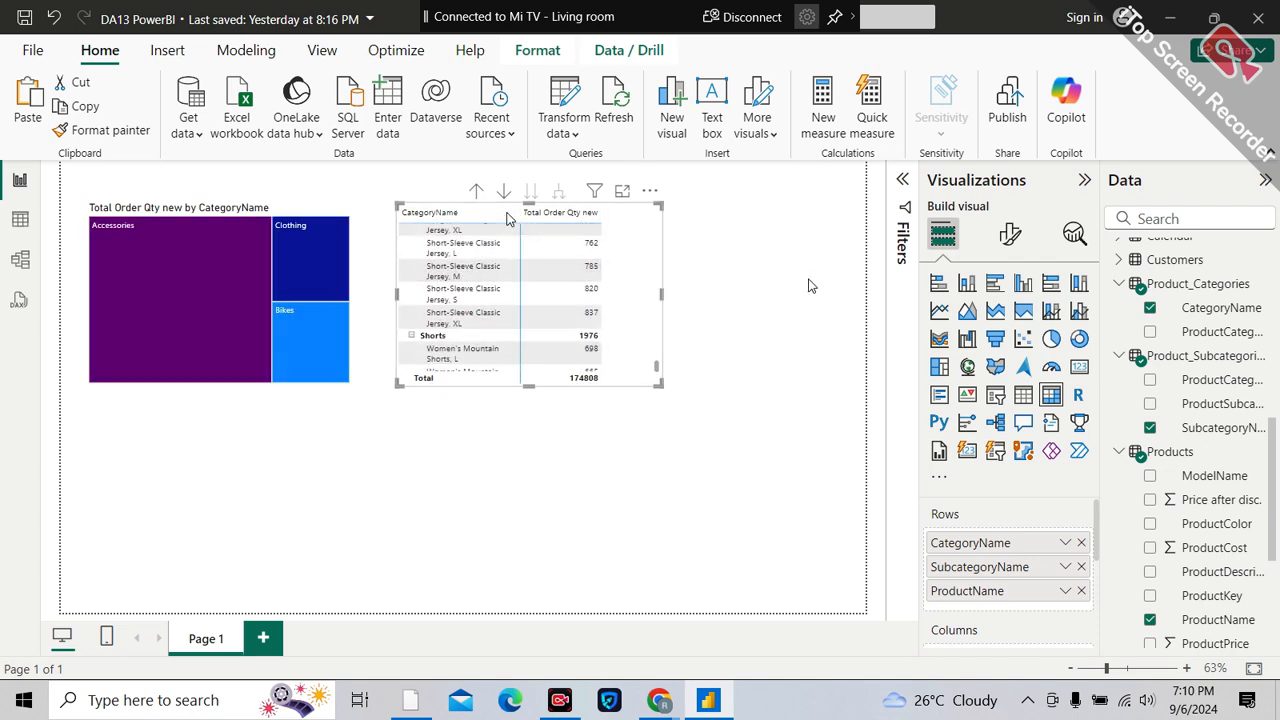
- Review the last clothing rows and drill the expanded matrix back up to the category level
scroll(620, 295, down, 3)
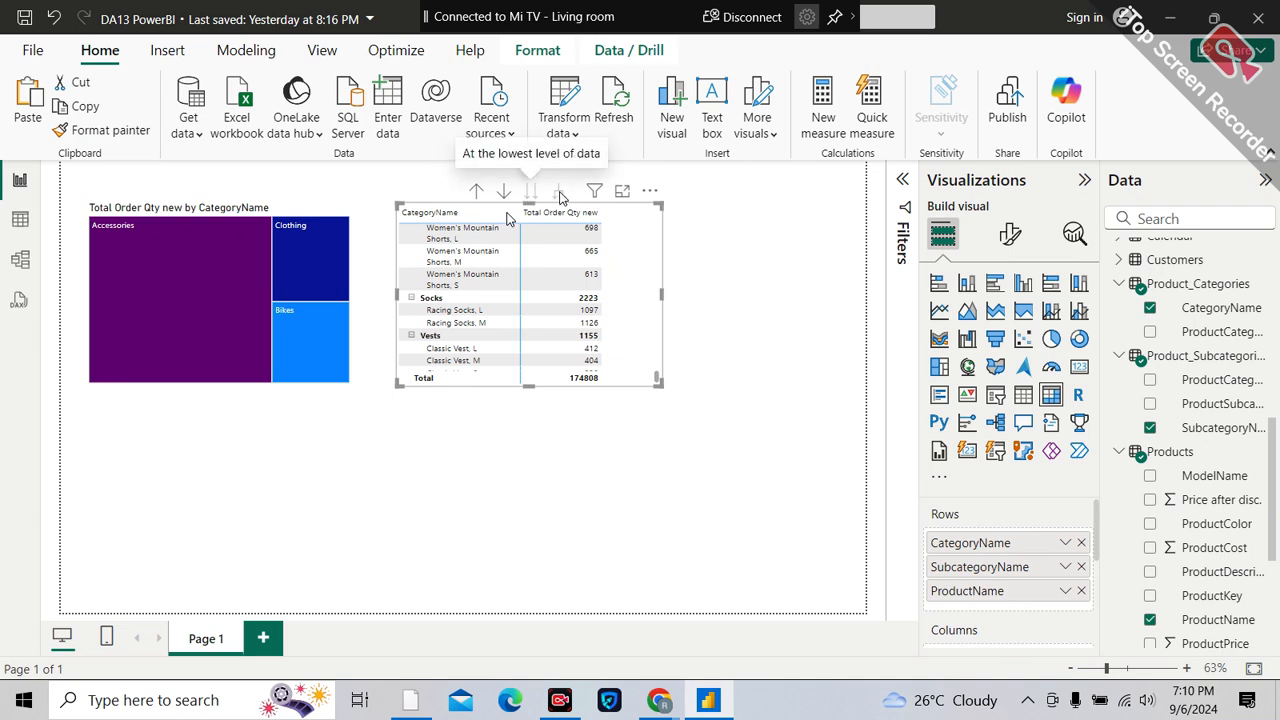
click(474, 192)
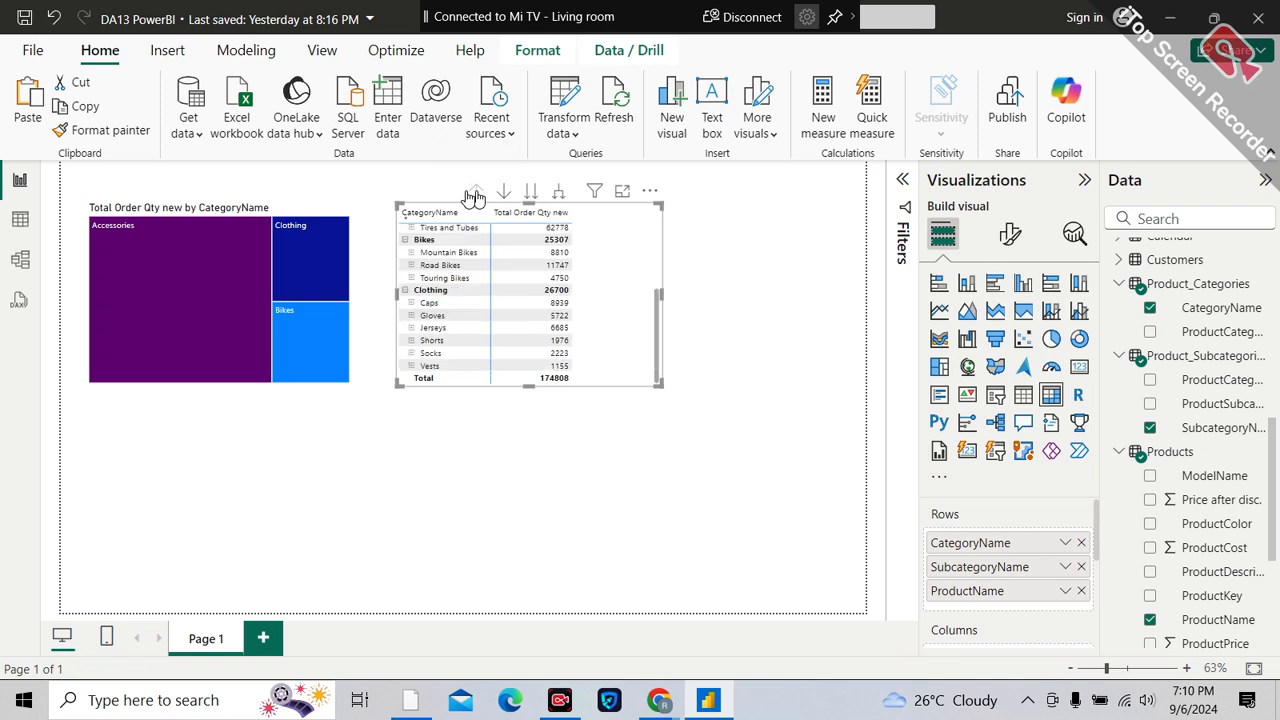
click(474, 192)
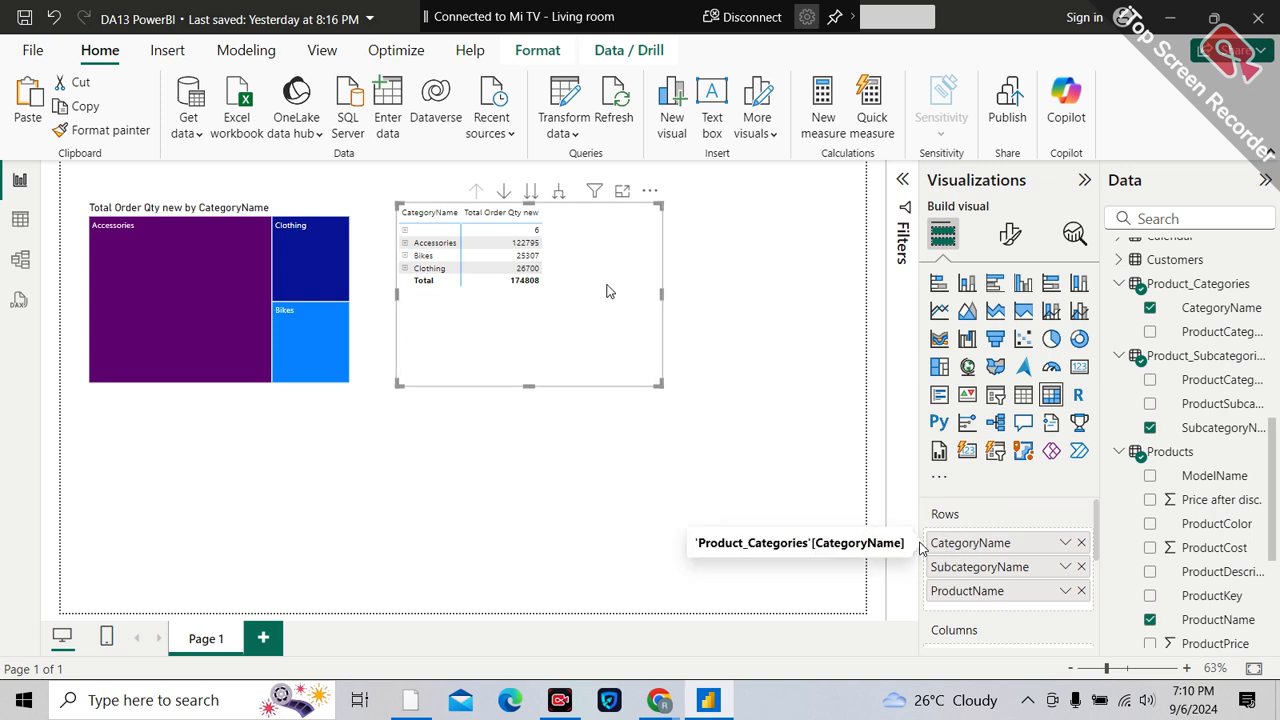
- Turn on drill-down mode for the matrix and drill into Accessories, followed by Bike Racks
click(507, 190)
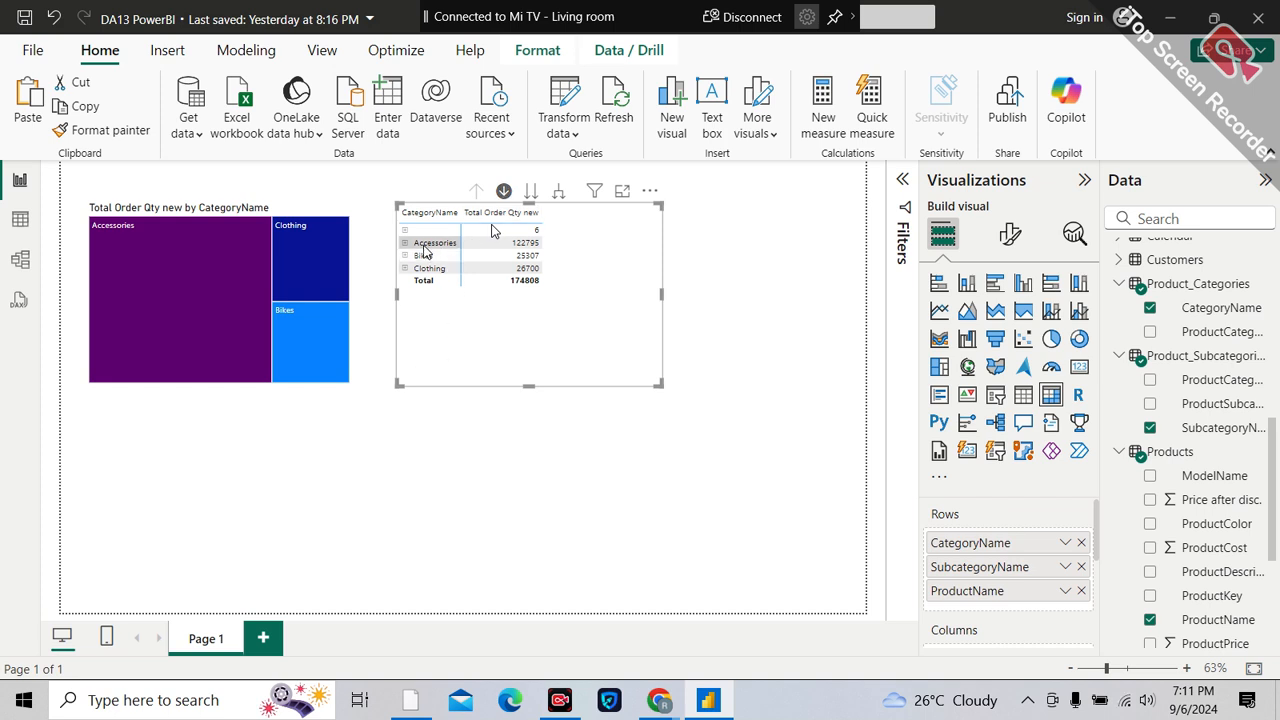
click(425, 247)
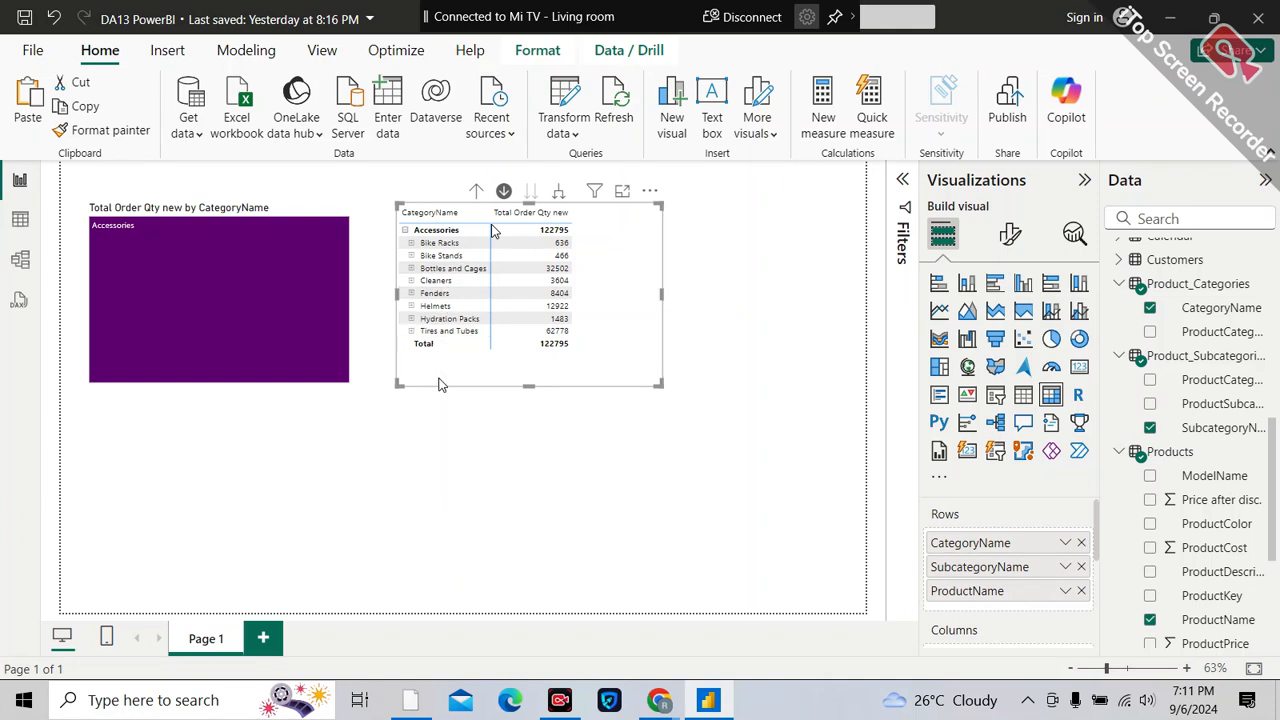
click(440, 246)
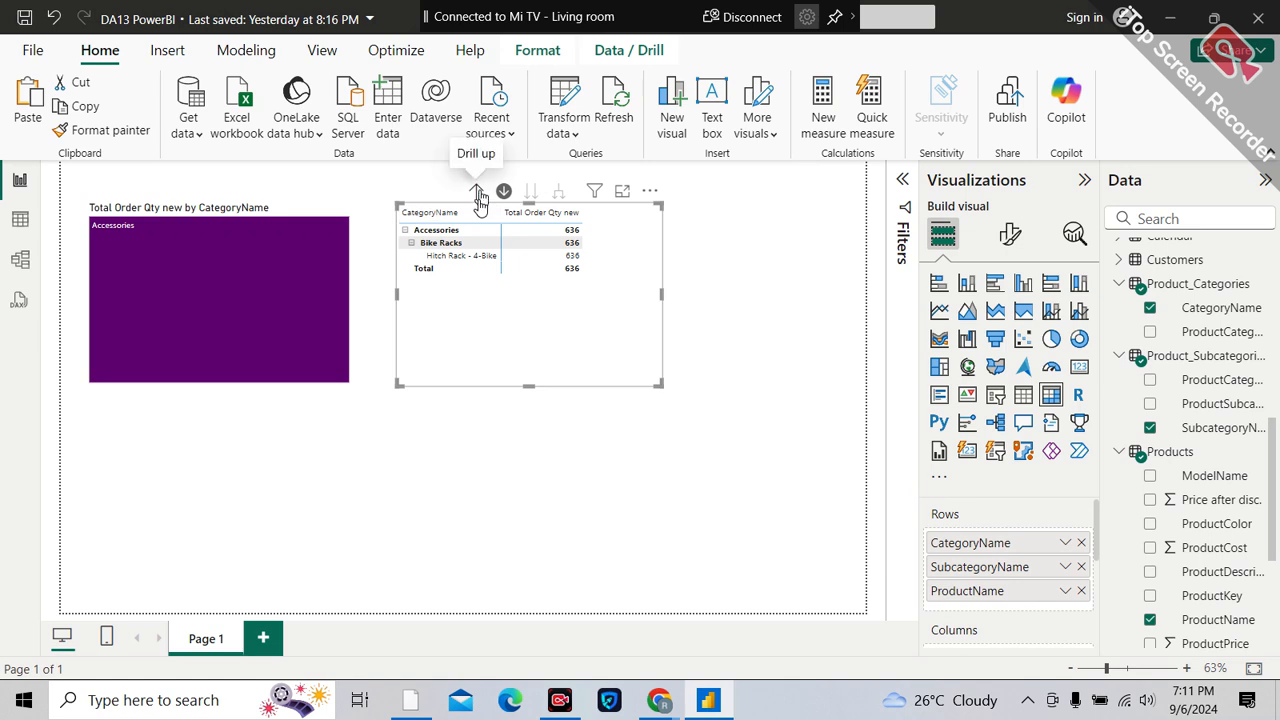
- Drill the matrix back up from Bike Racks to the category level and toggle its drill-down mode
click(477, 194)
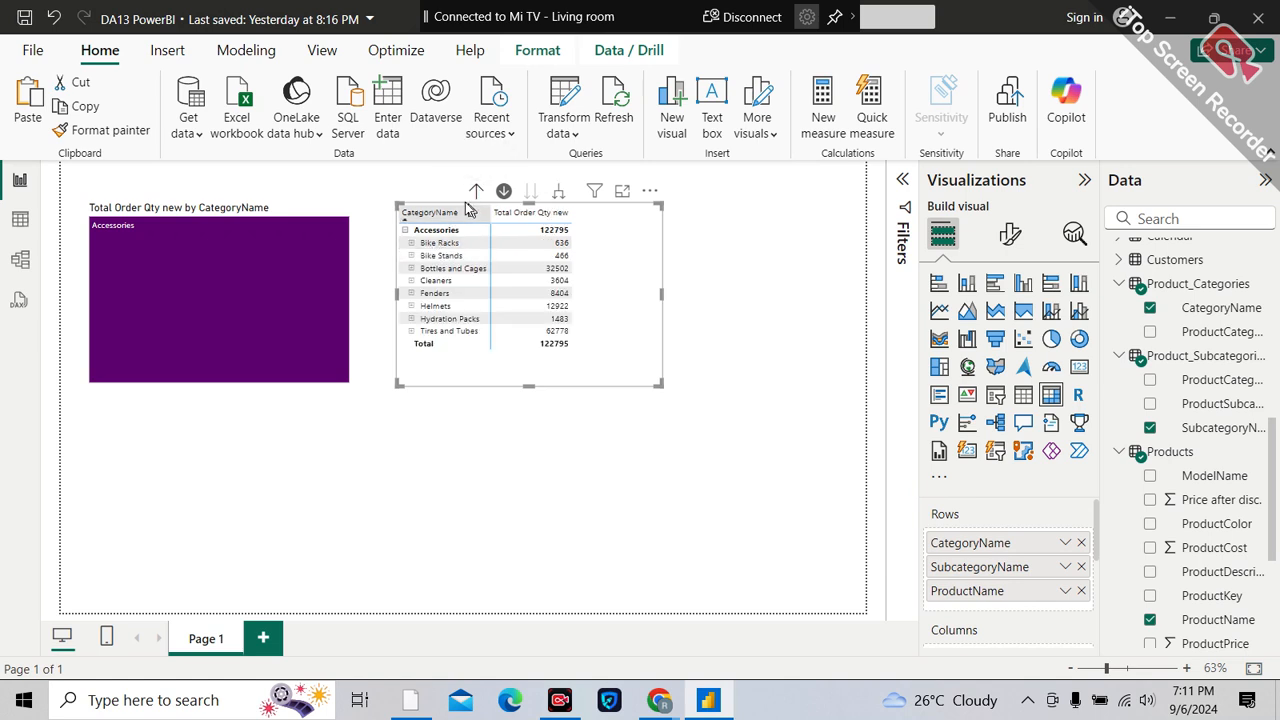
click(476, 192)
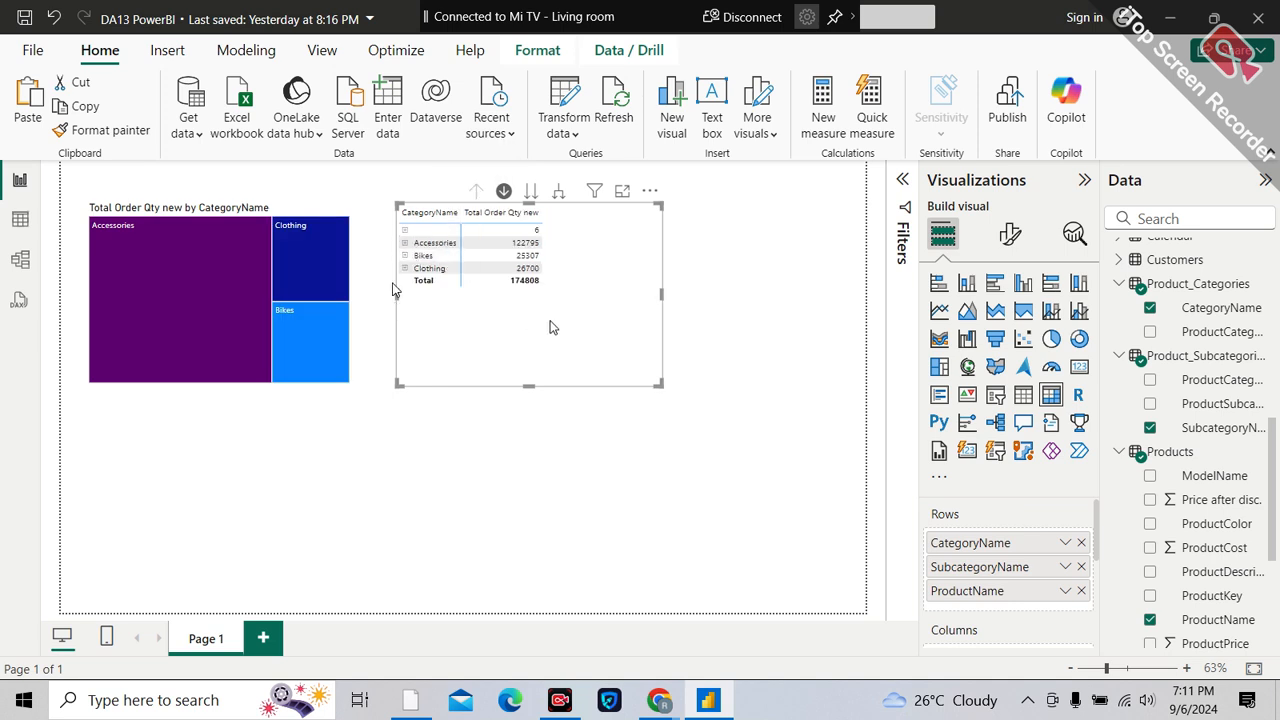
click(503, 191)
click(505, 197)
click(502, 191)
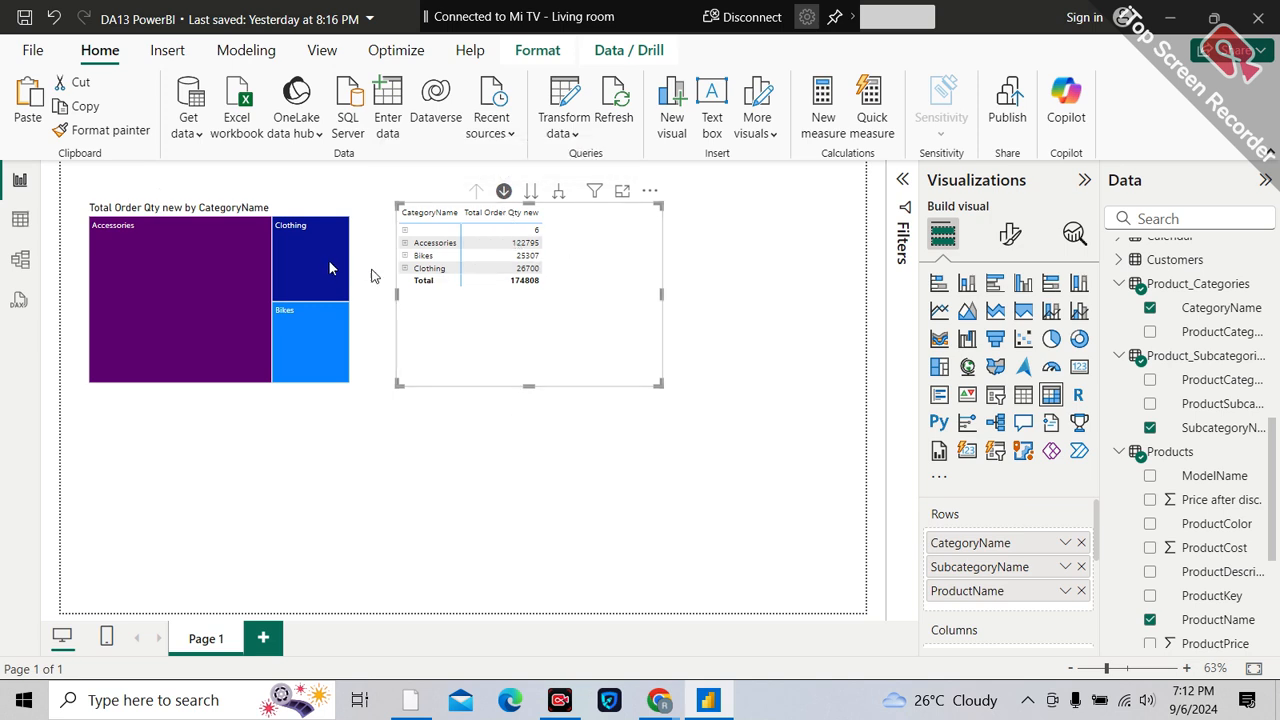
- Compare the treemap's hierarchy options with those of the matrix
click(288, 208)
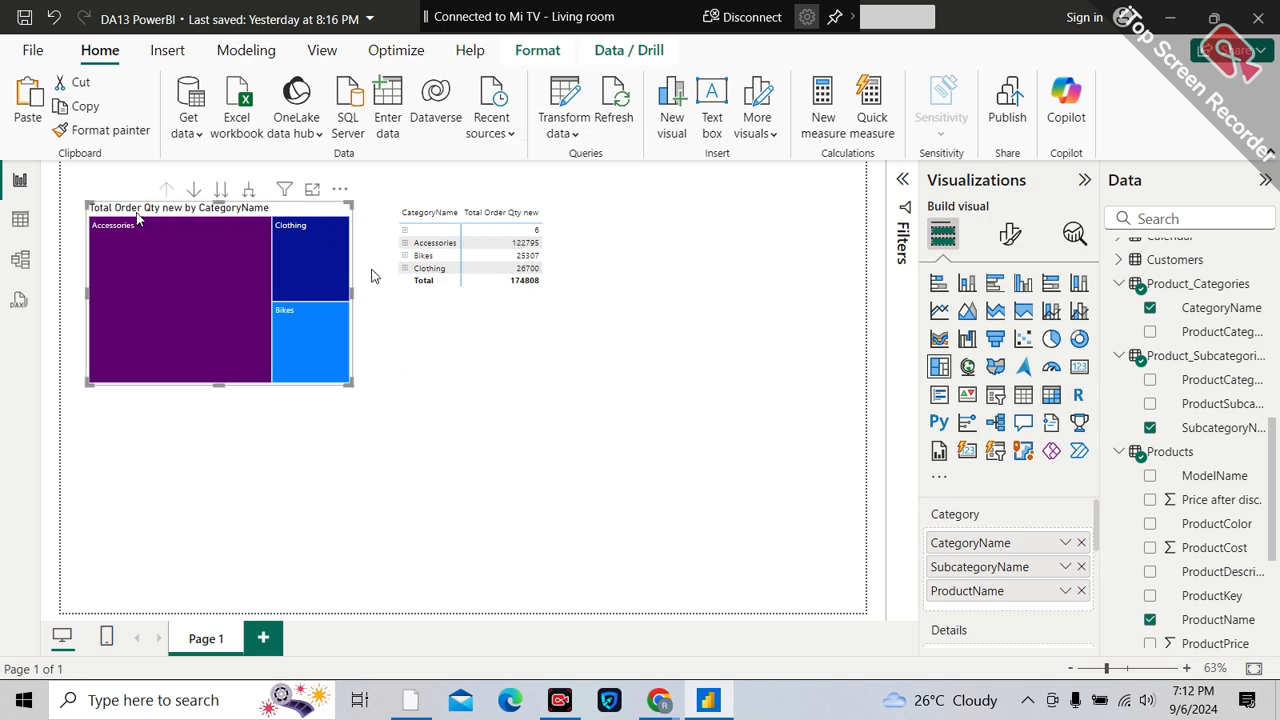
mouse_move(137, 236)
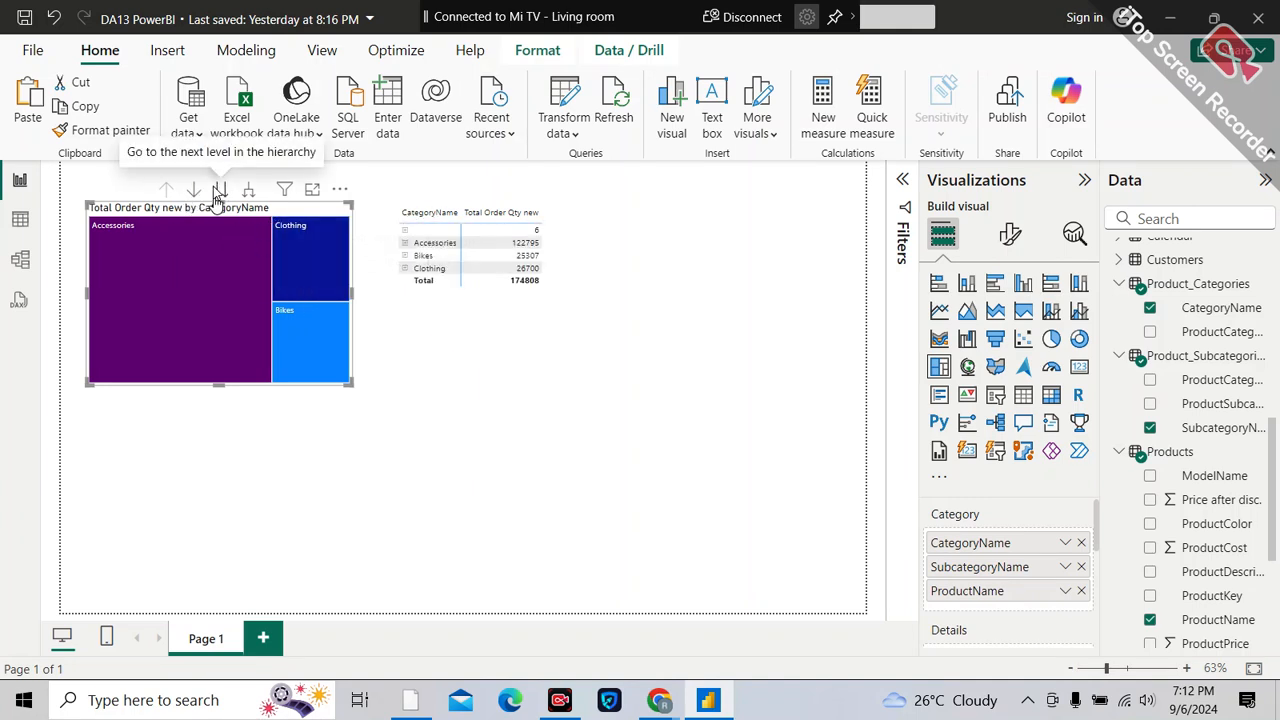
mouse_move(275, 232)
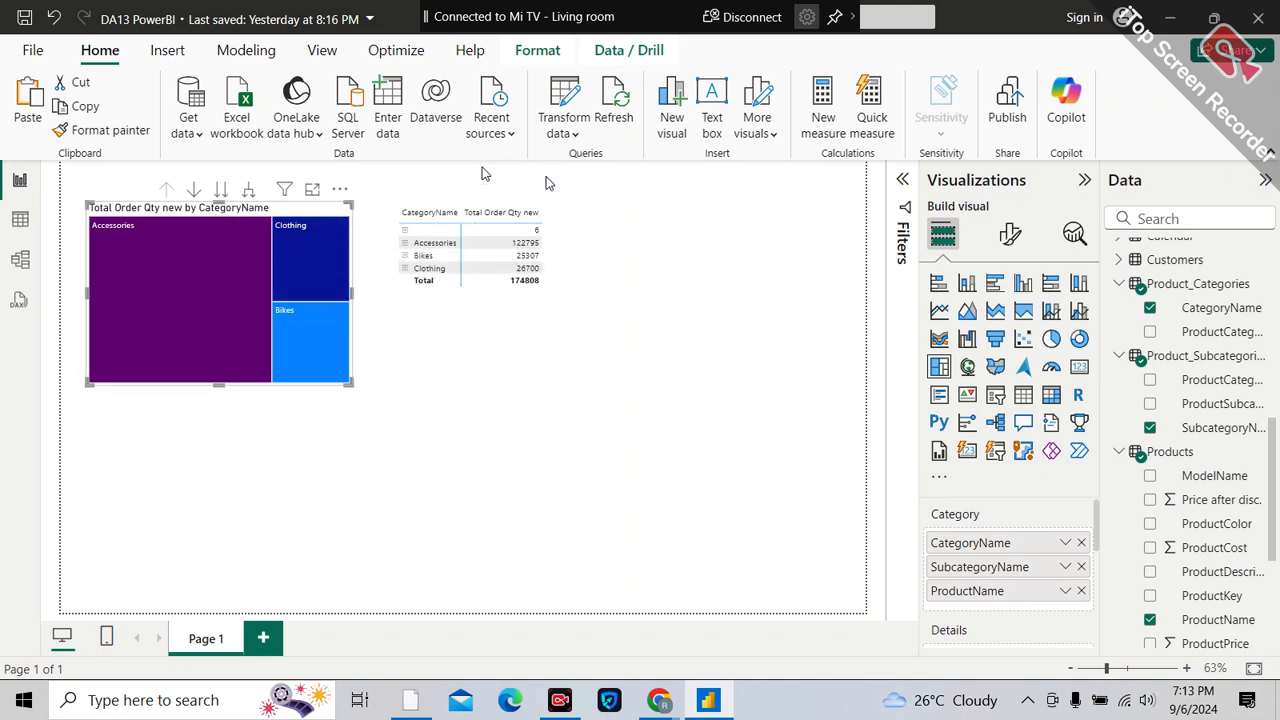
click(517, 356)
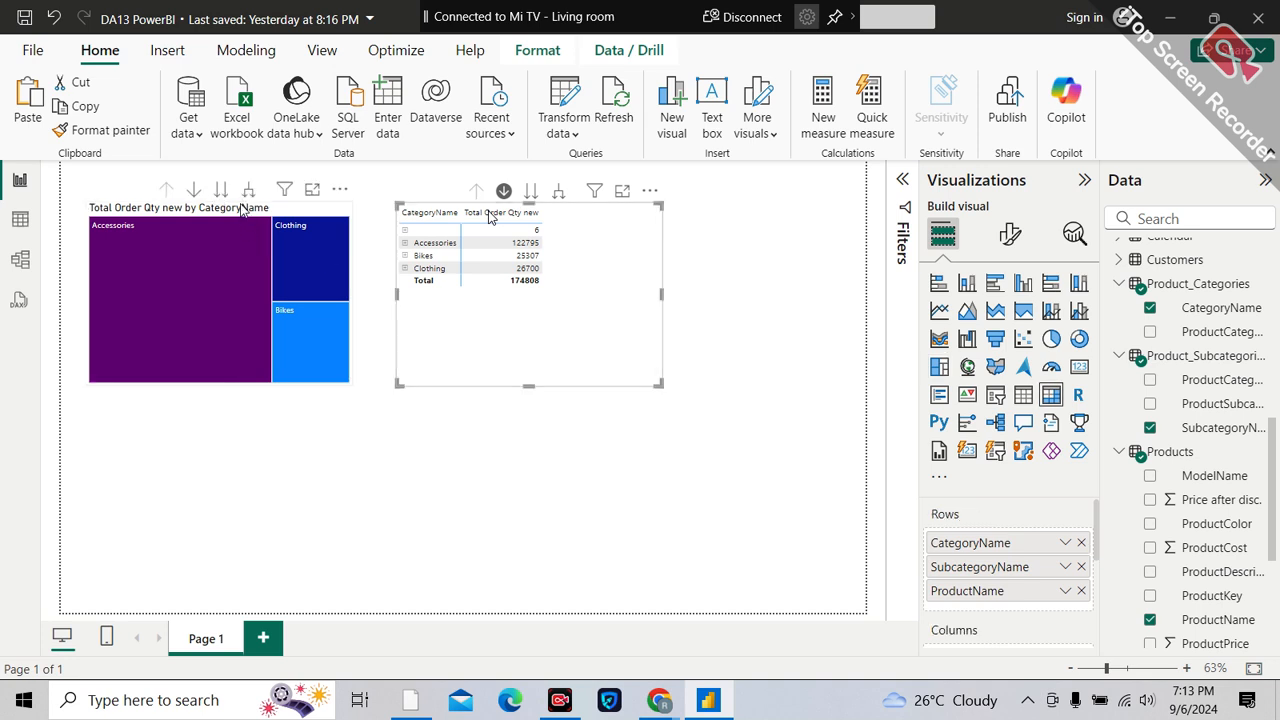
click(215, 212)
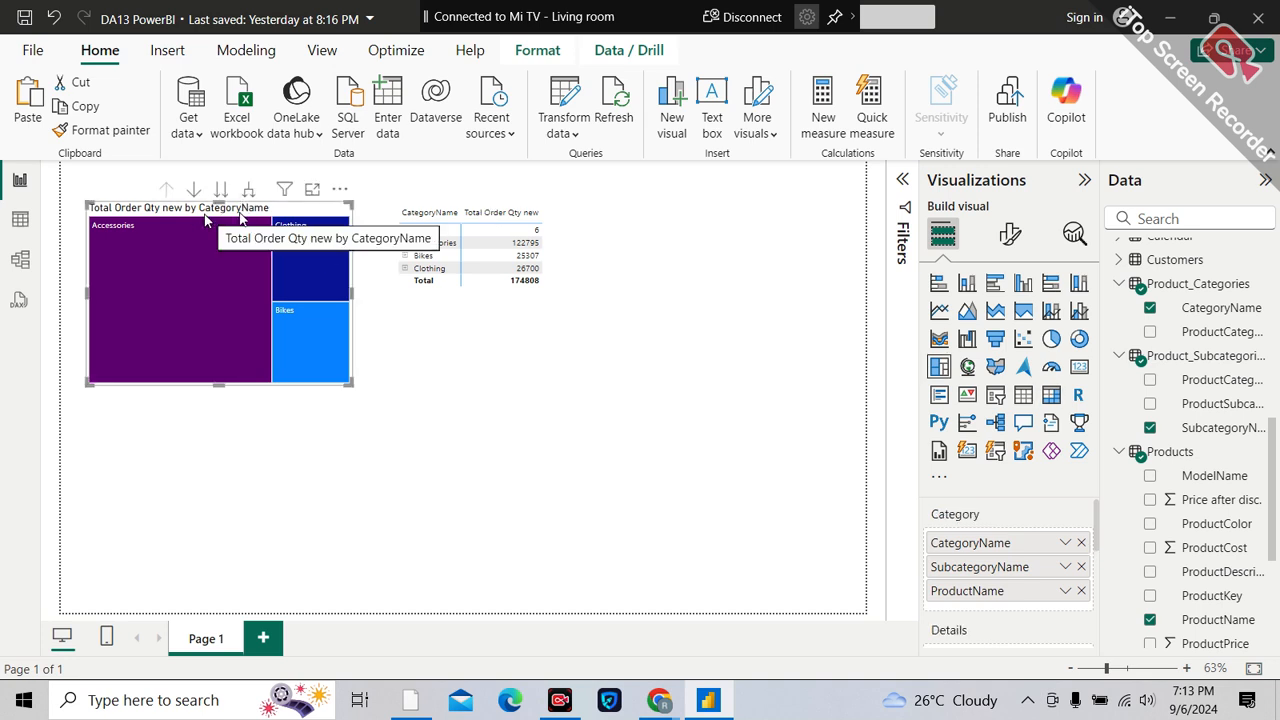
- Add the Total sales using sumx measure to the matrix values and expand all categories down to subcategories
click(559, 300)
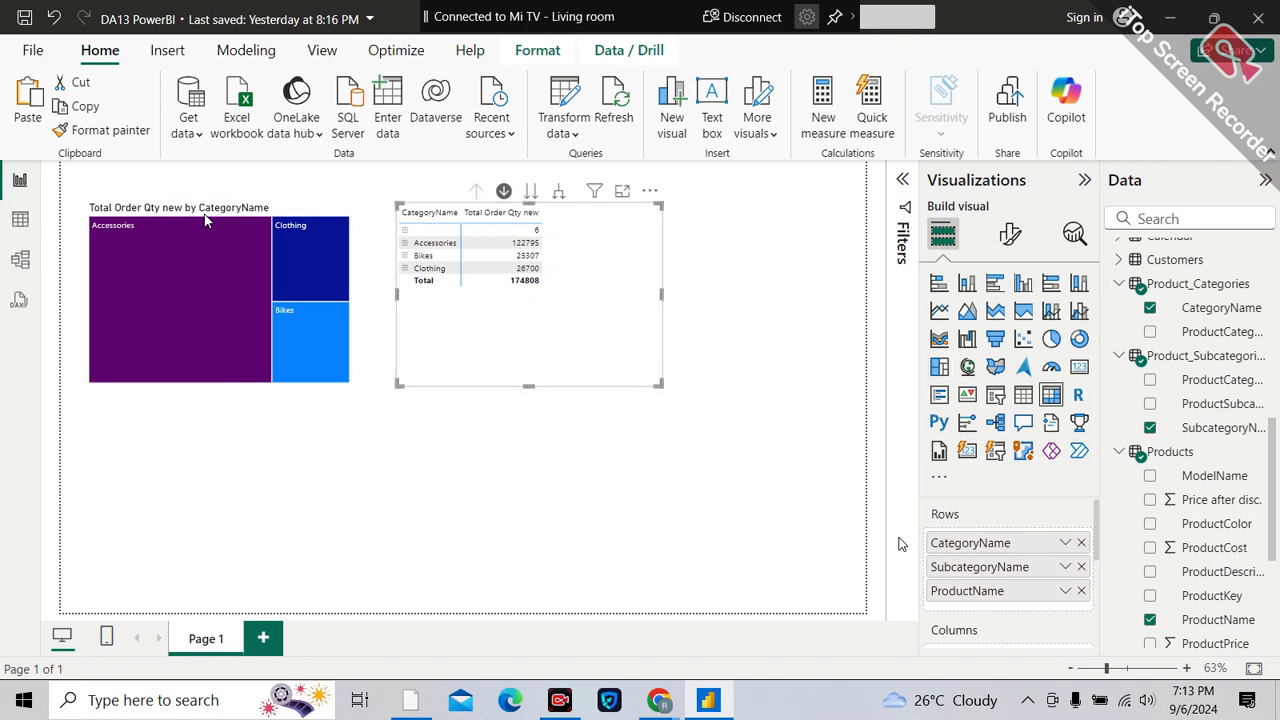
right_click(1043, 595)
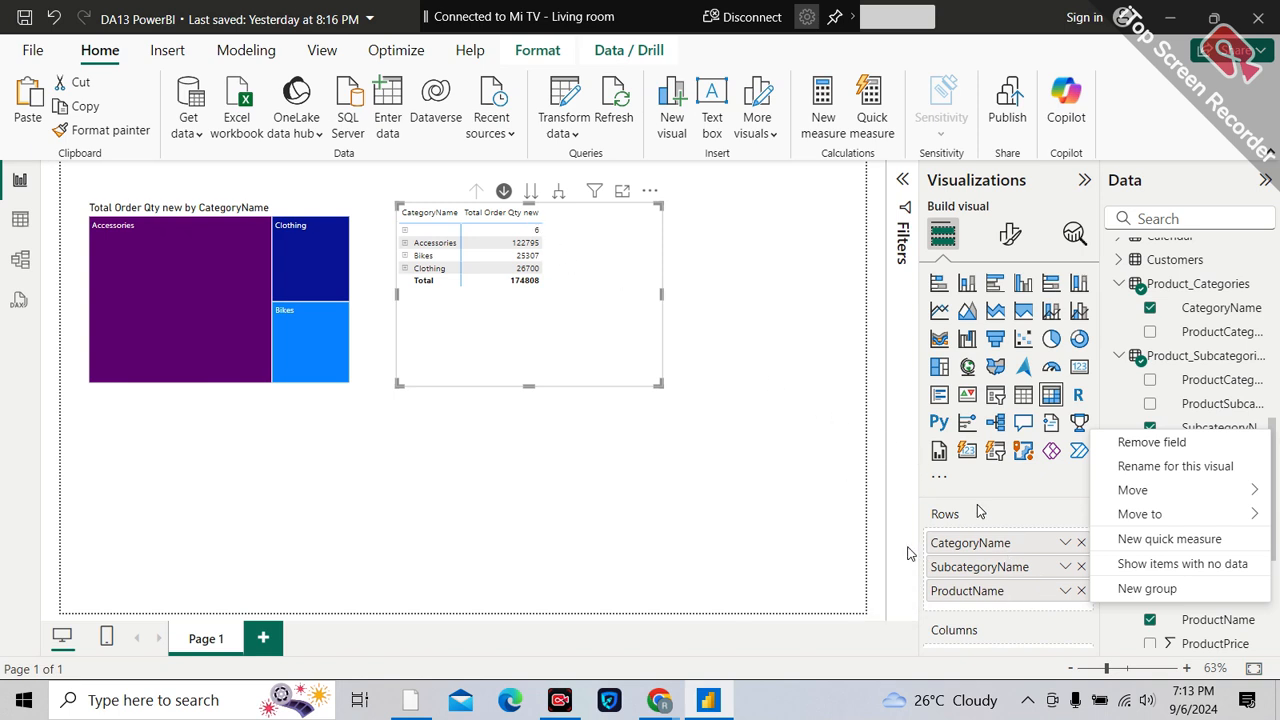
click(908, 548)
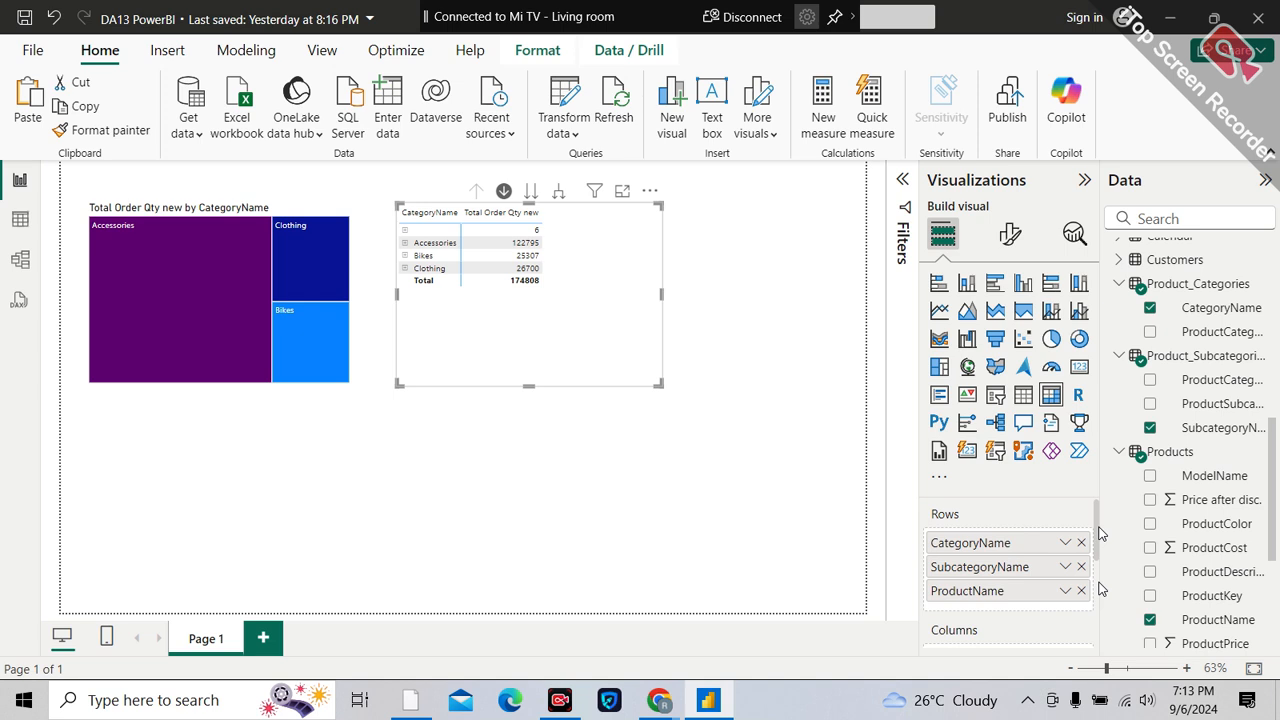
scroll(1100, 560, down, 3)
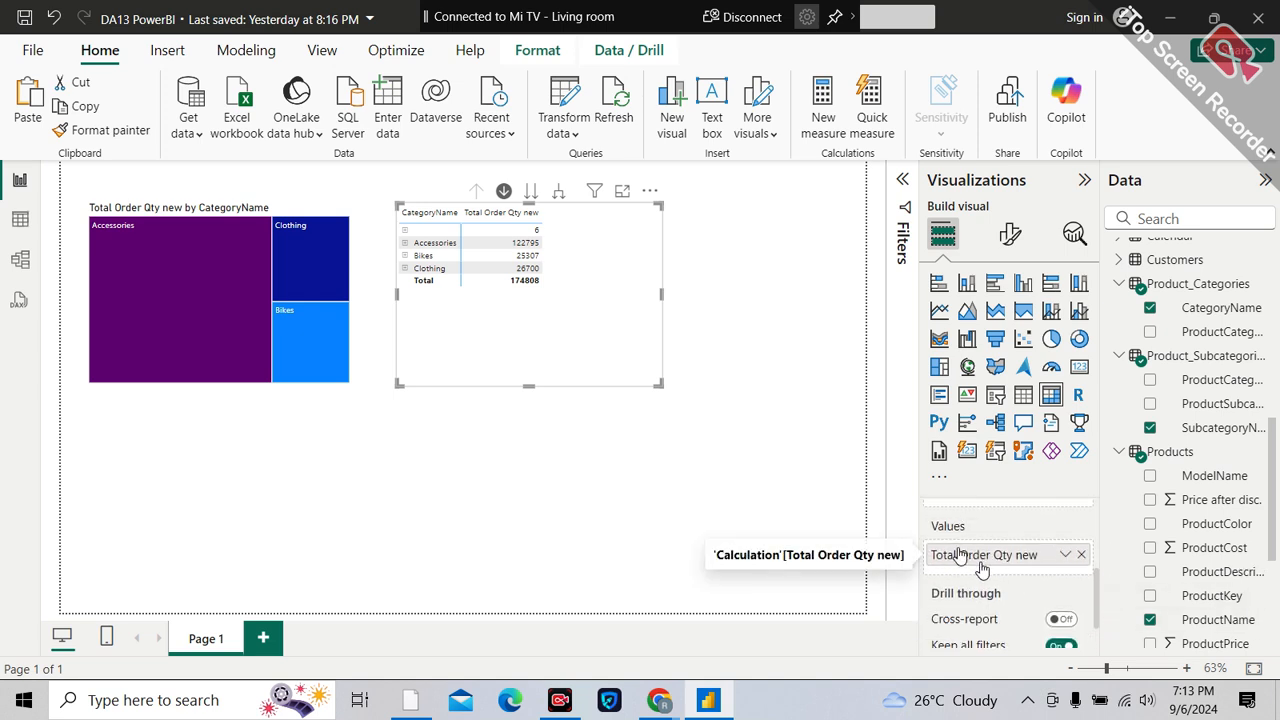
scroll(1200, 495, down, 3)
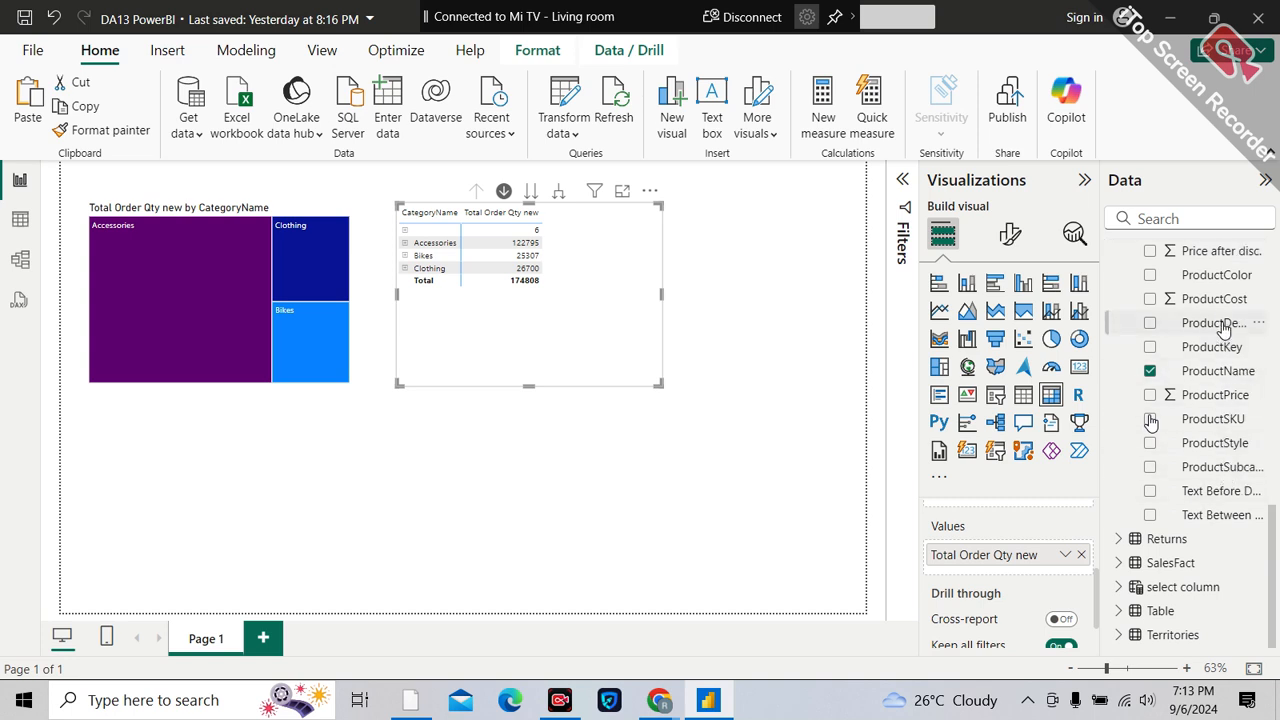
scroll(1225, 330, up, 1)
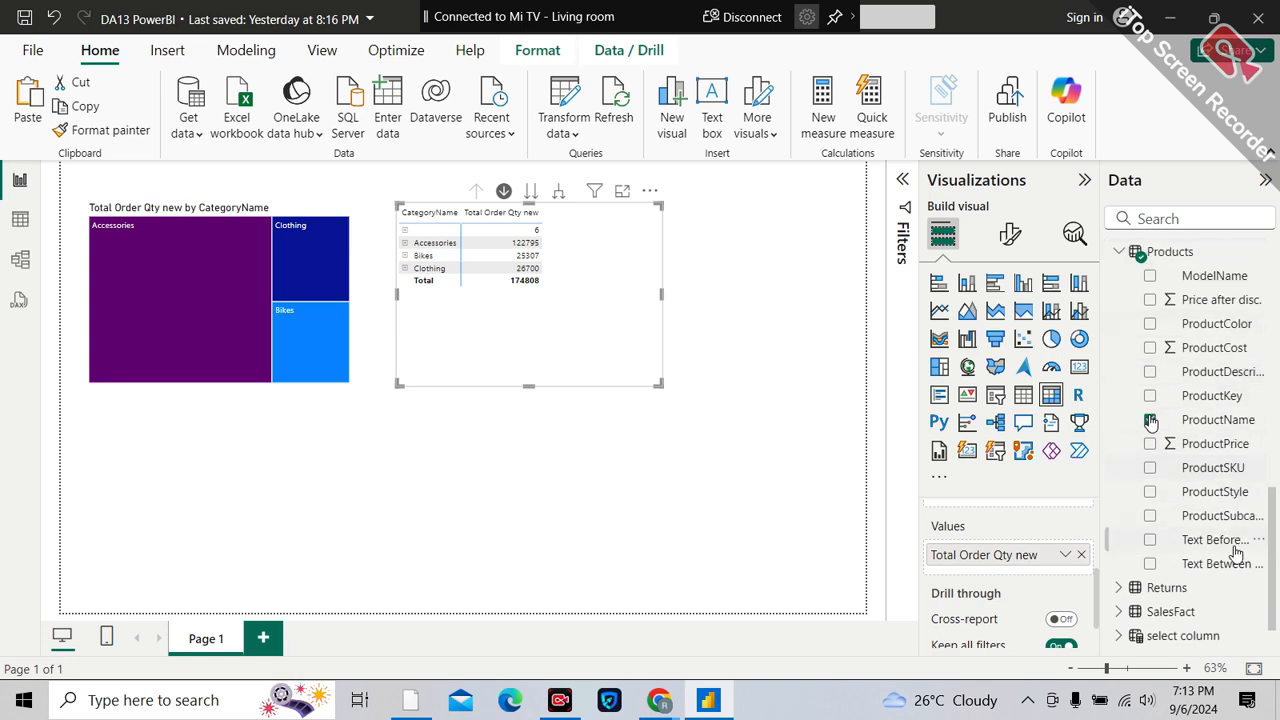
scroll(1240, 494, up, 1)
right_click(1240, 492)
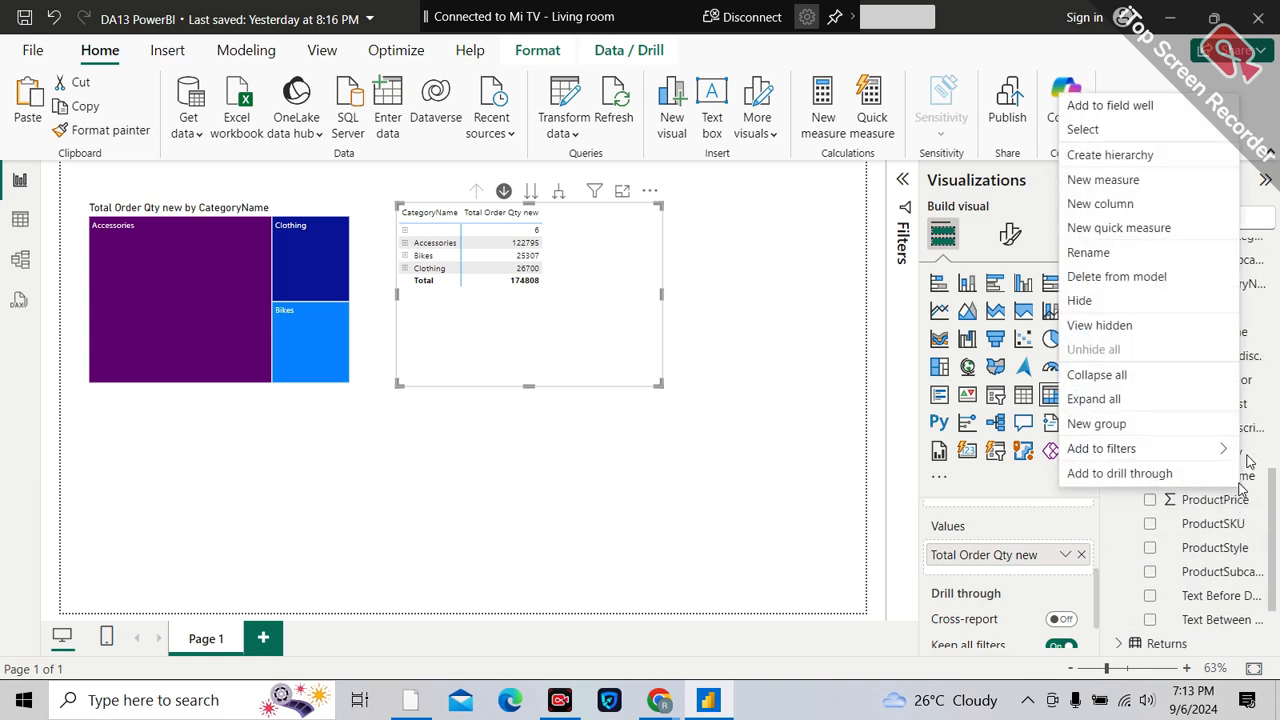
click(1109, 526)
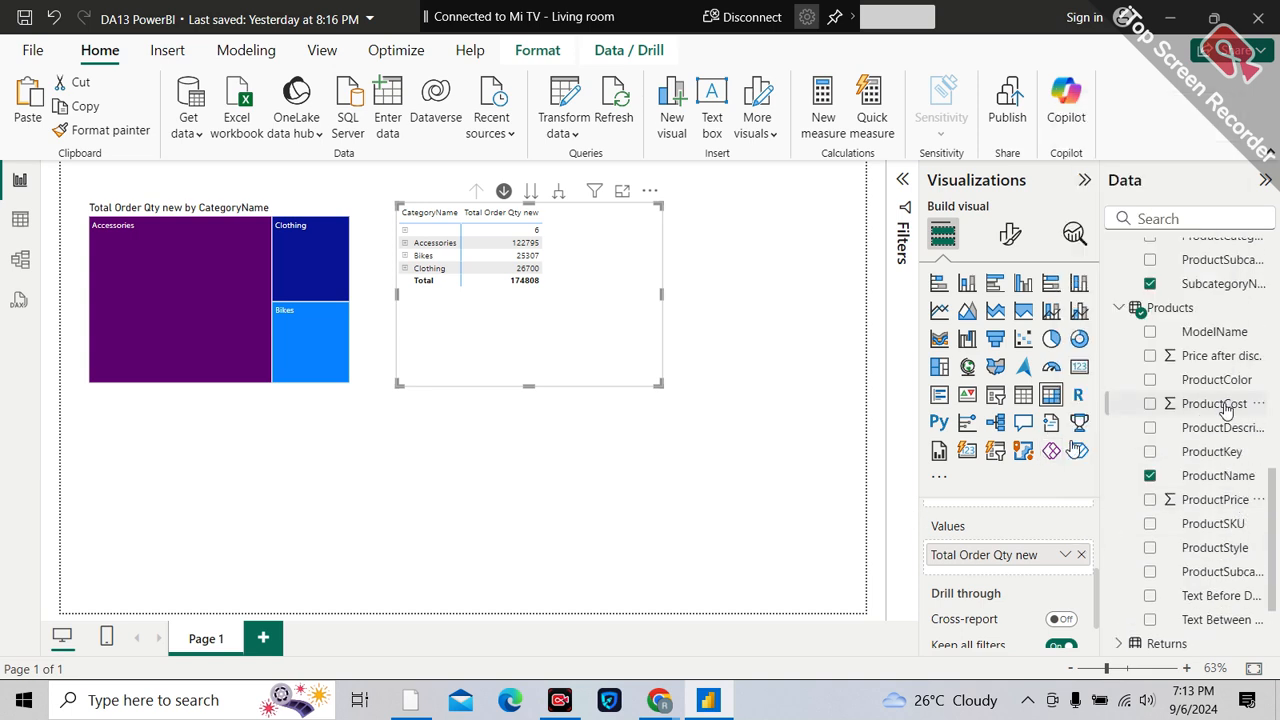
scroll(1234, 356, up, 10)
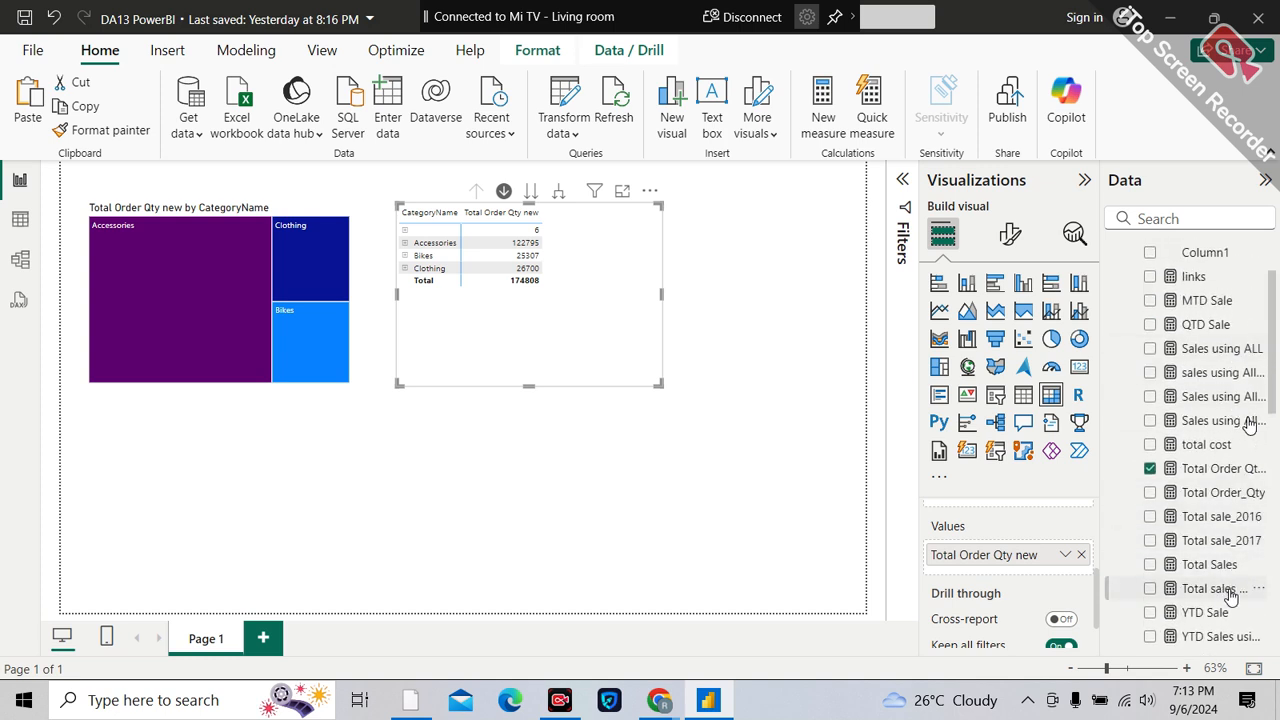
drag(1230, 595, 1052, 570)
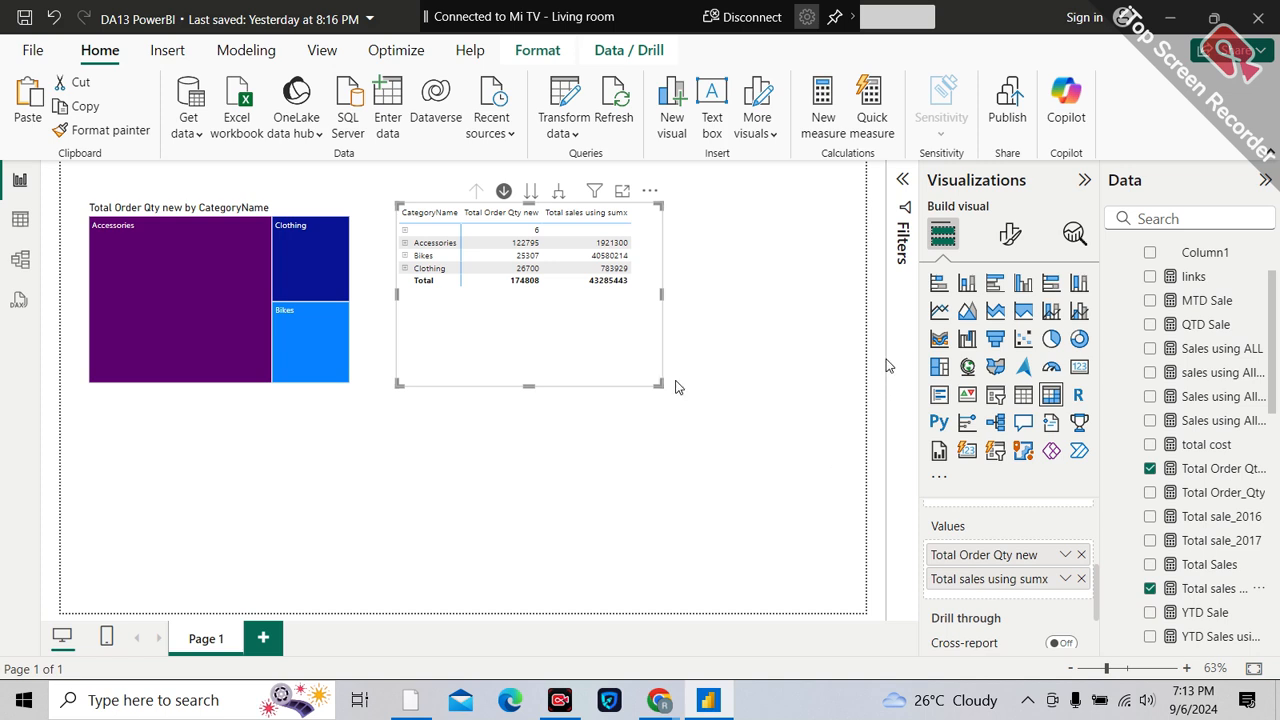
click(563, 191)
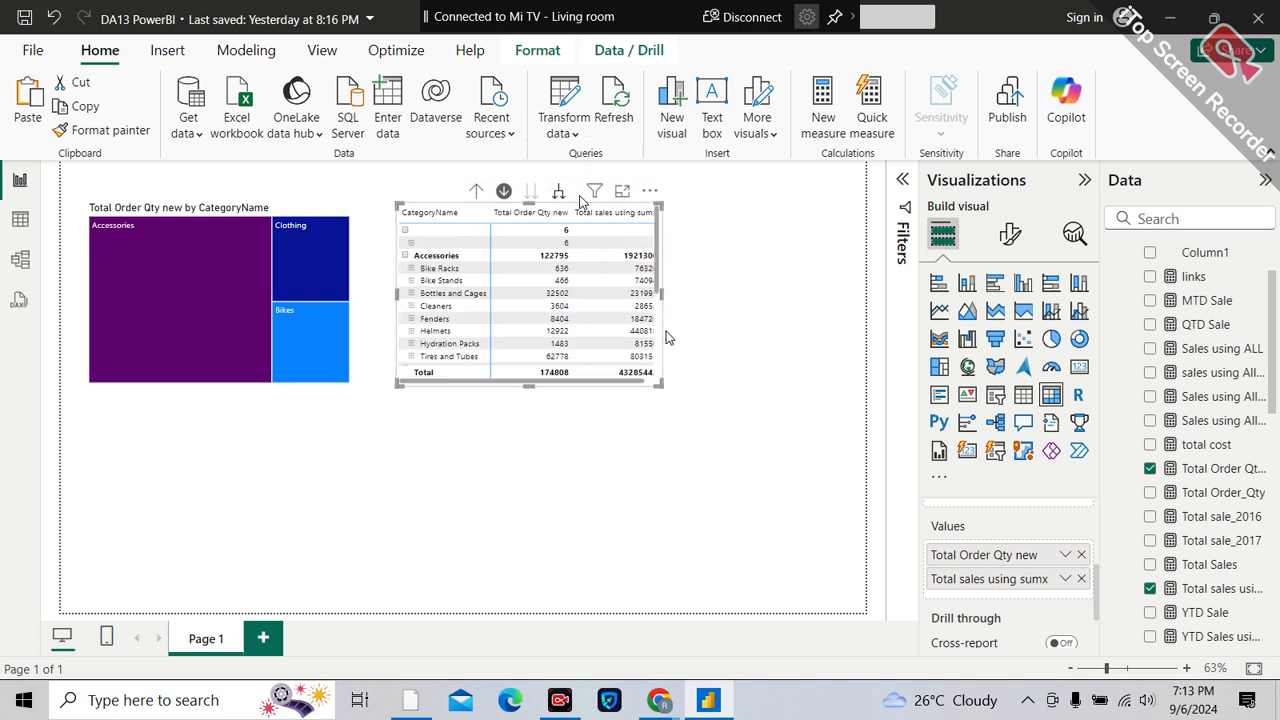
click(690, 381)
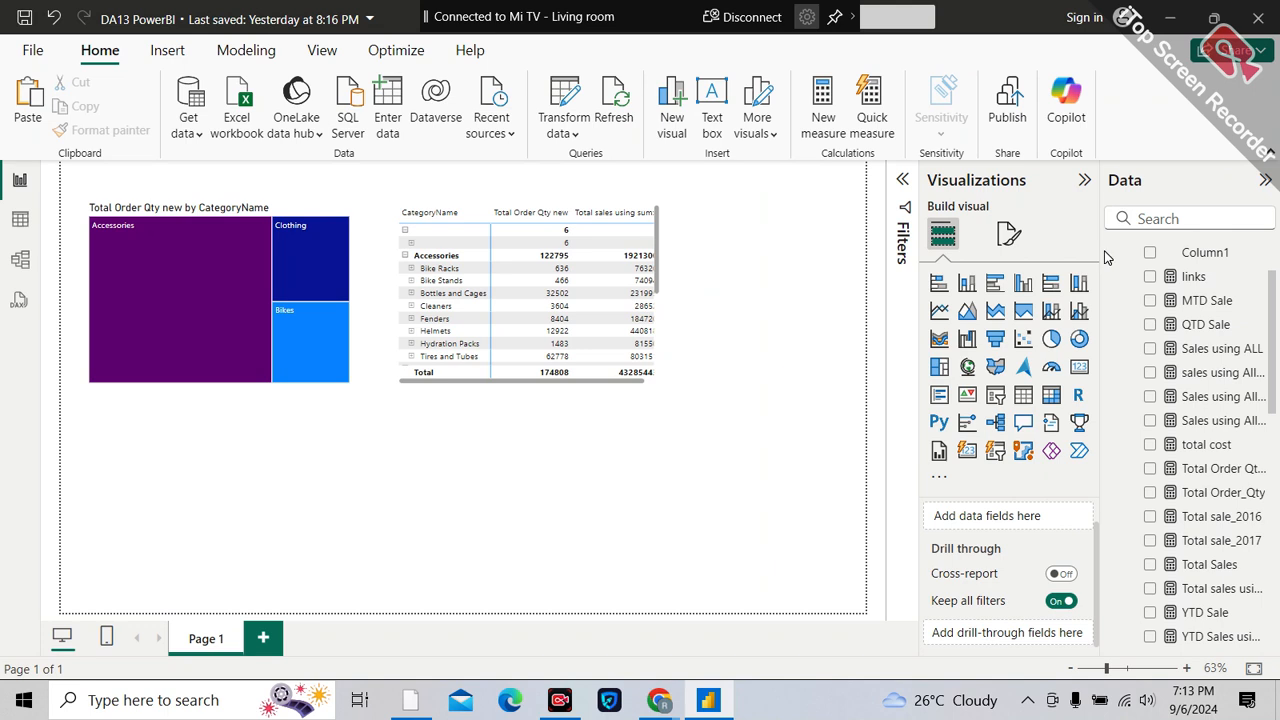
- Widen the Data pane to show full field names and enlarge the matrix to fit both measure columns
drag(1103, 250, 1025, 250)
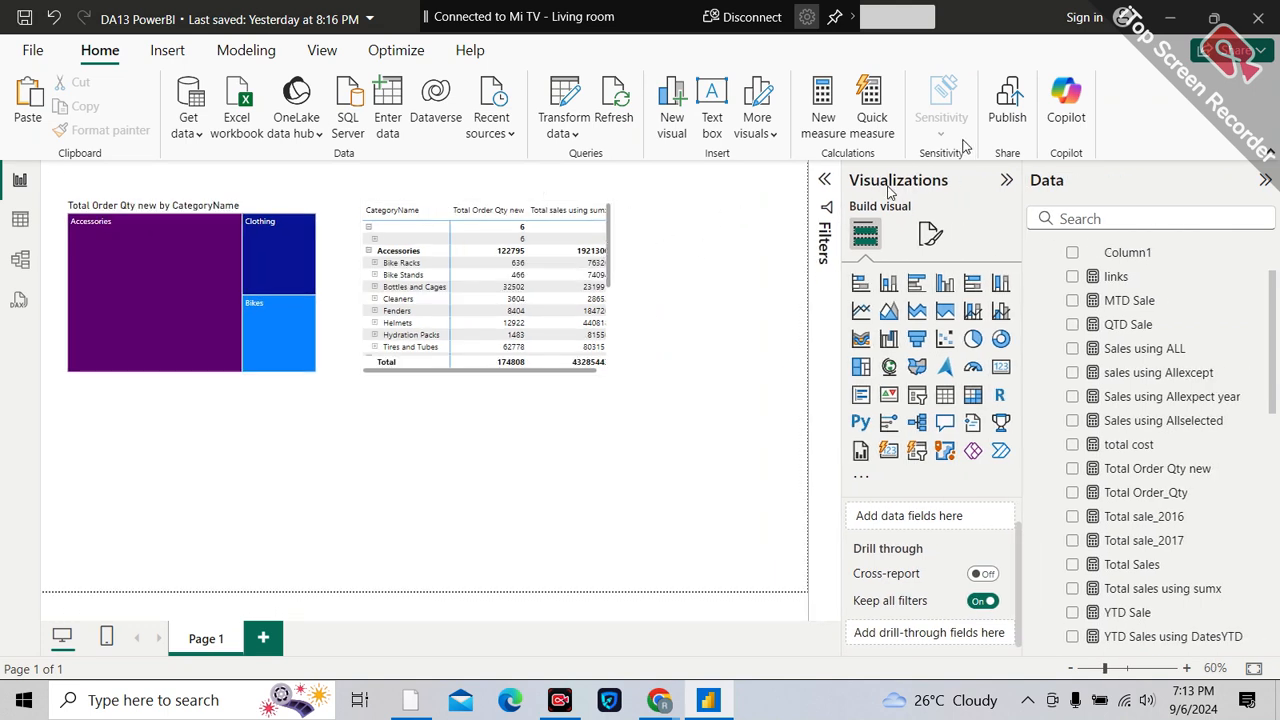
click(610, 236)
drag(607, 371, 635, 441)
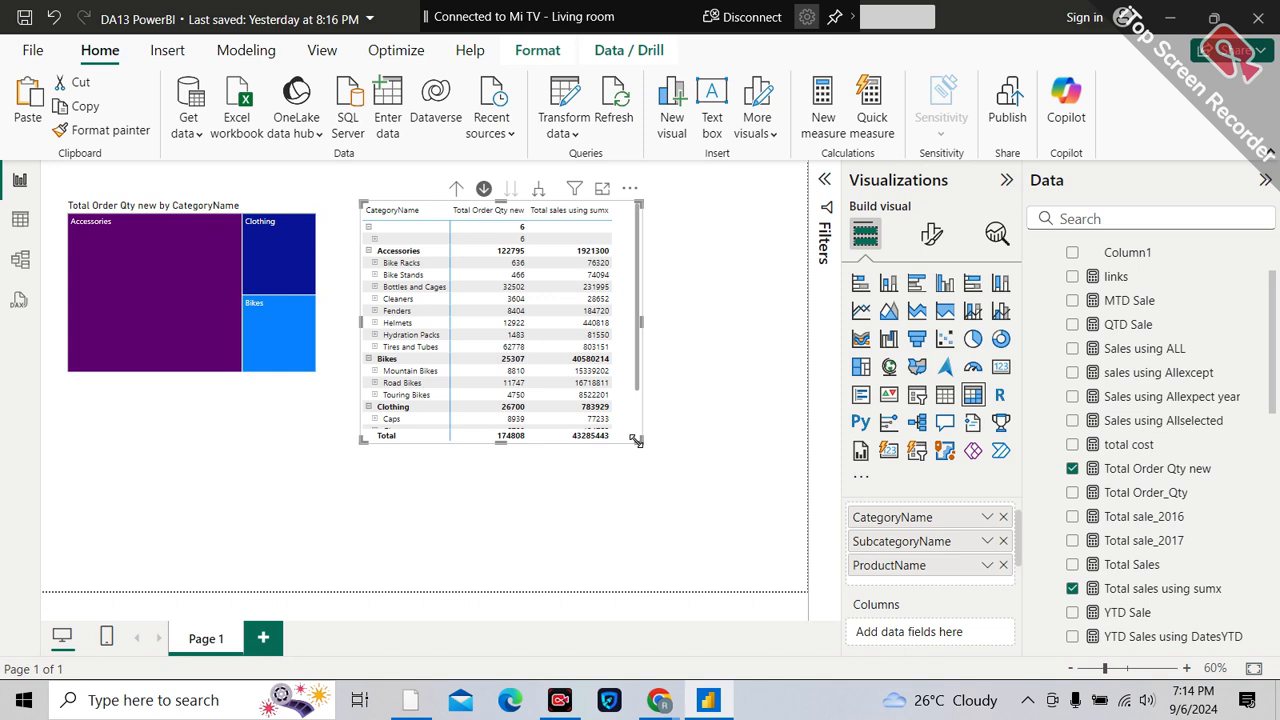
- Switch to the Google Meet window, admit the waiting participant and return to Power BI
click(210, 205)
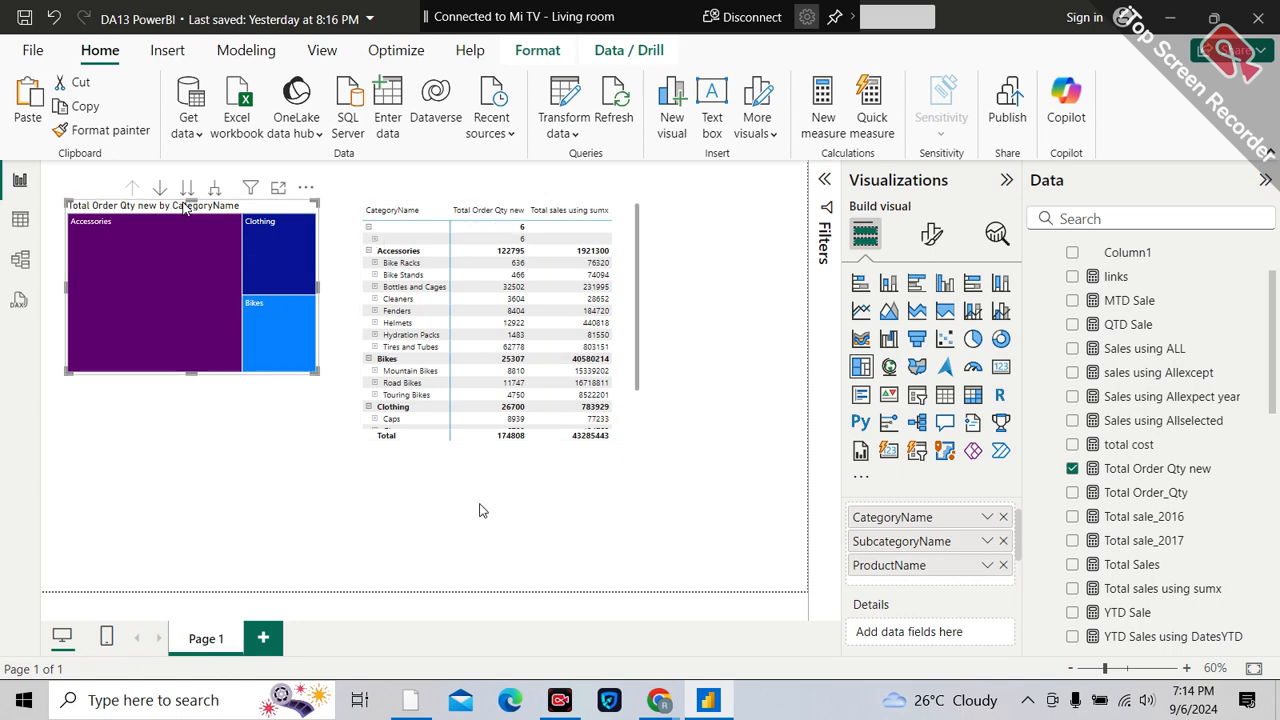
mouse_move(656, 712)
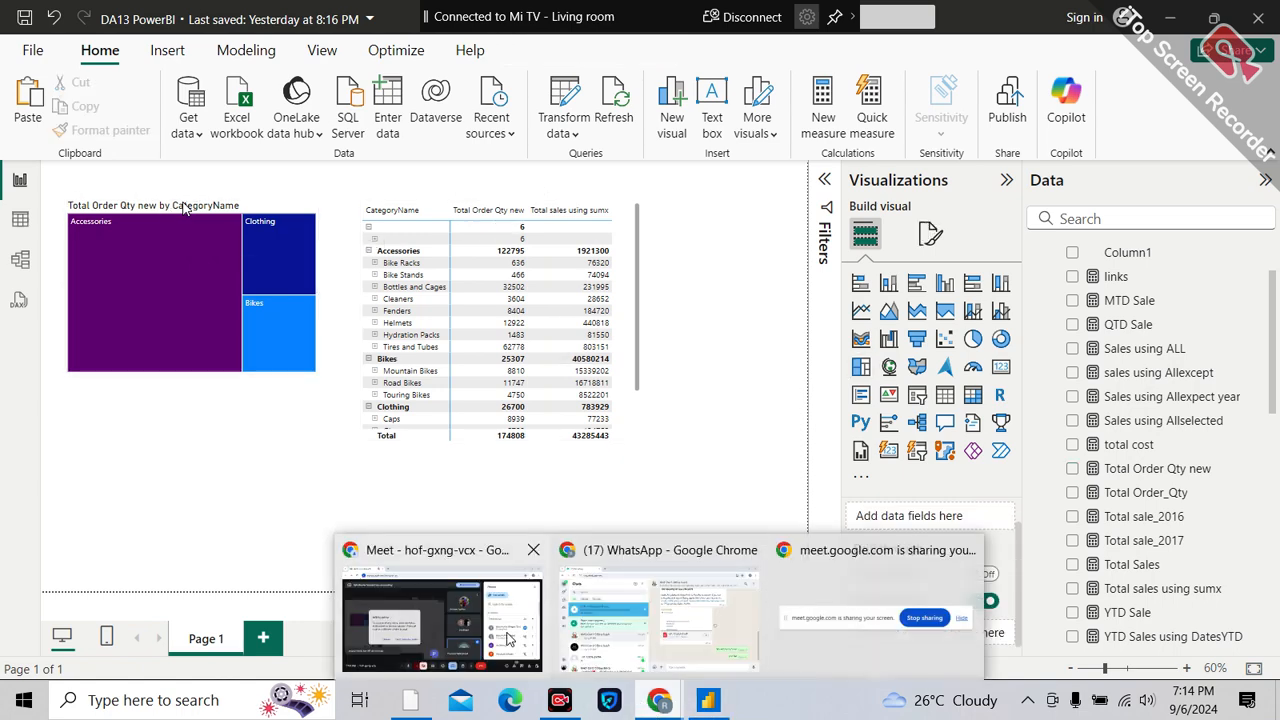
click(510, 640)
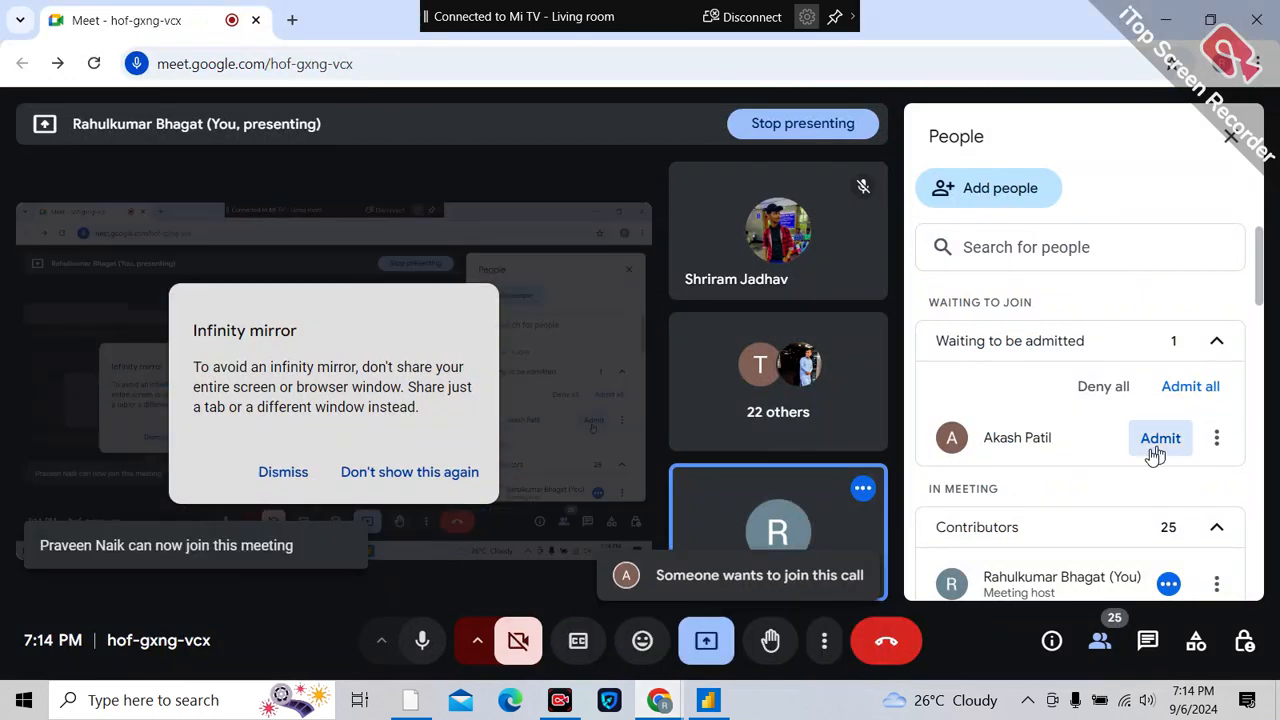
click(1158, 440)
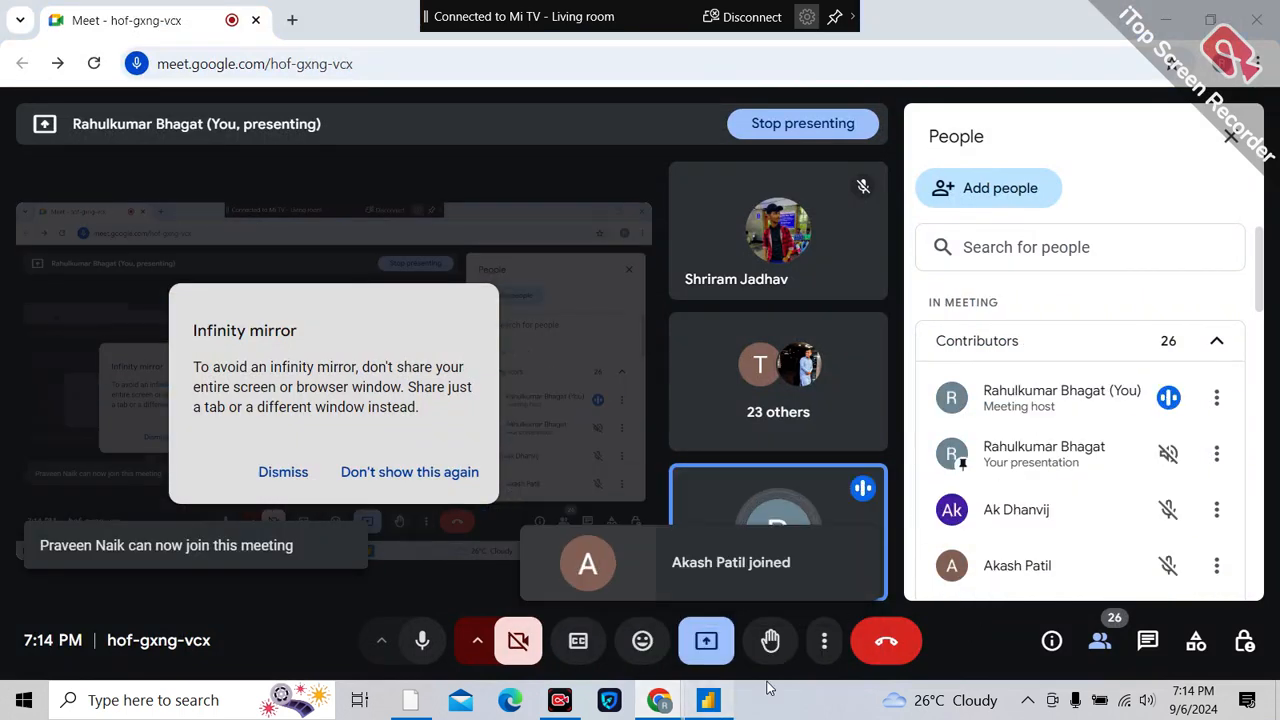
click(708, 700)
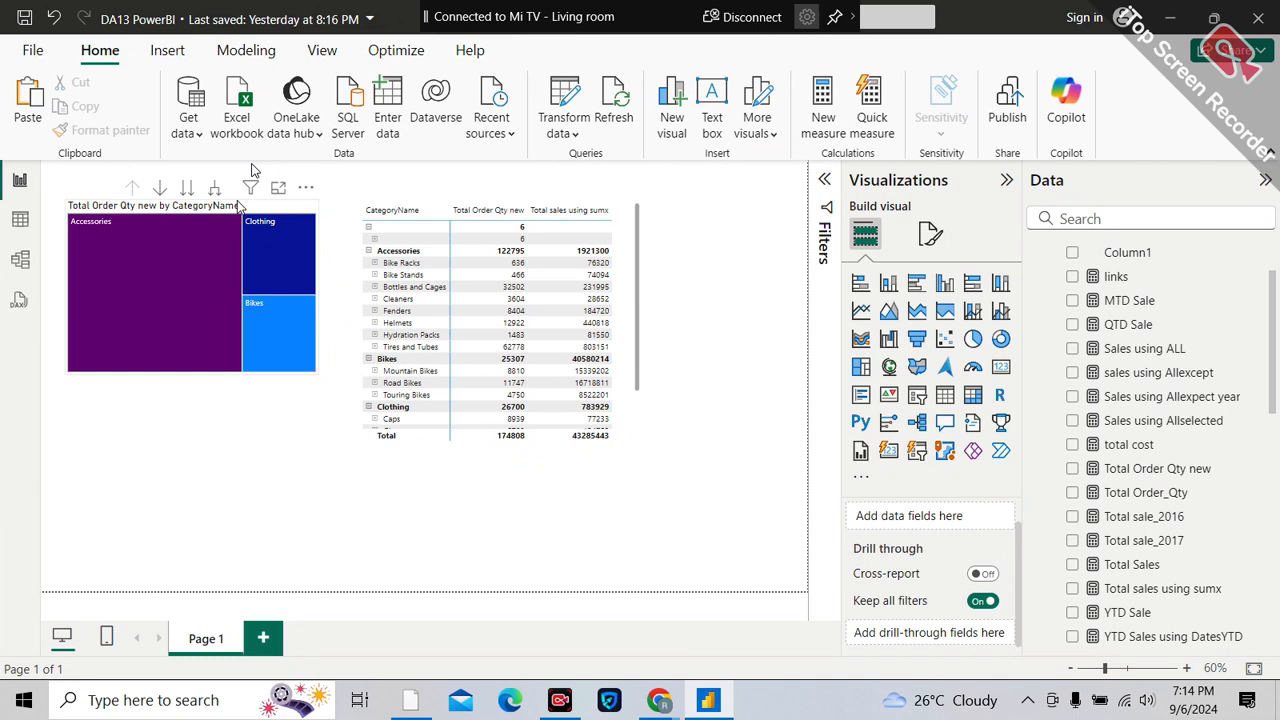
- Change the treemap's title text to "Total Order Qty by CategoryName"
click(240, 205)
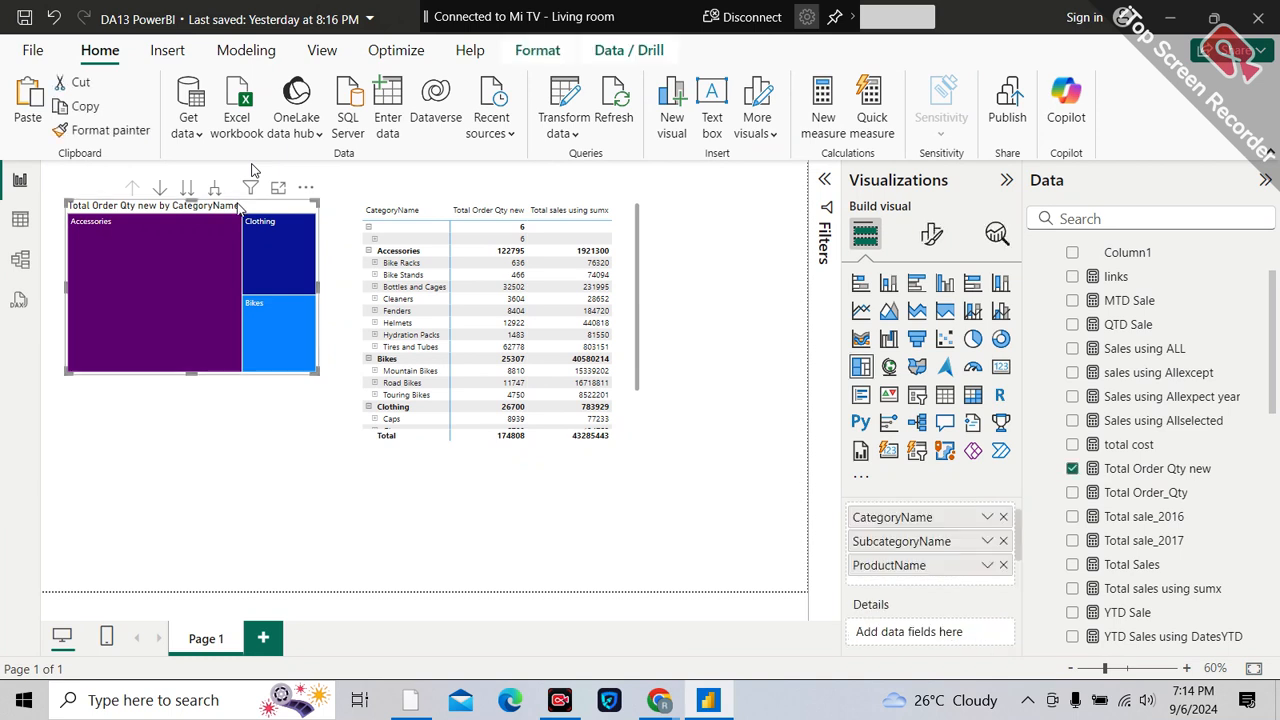
click(941, 248)
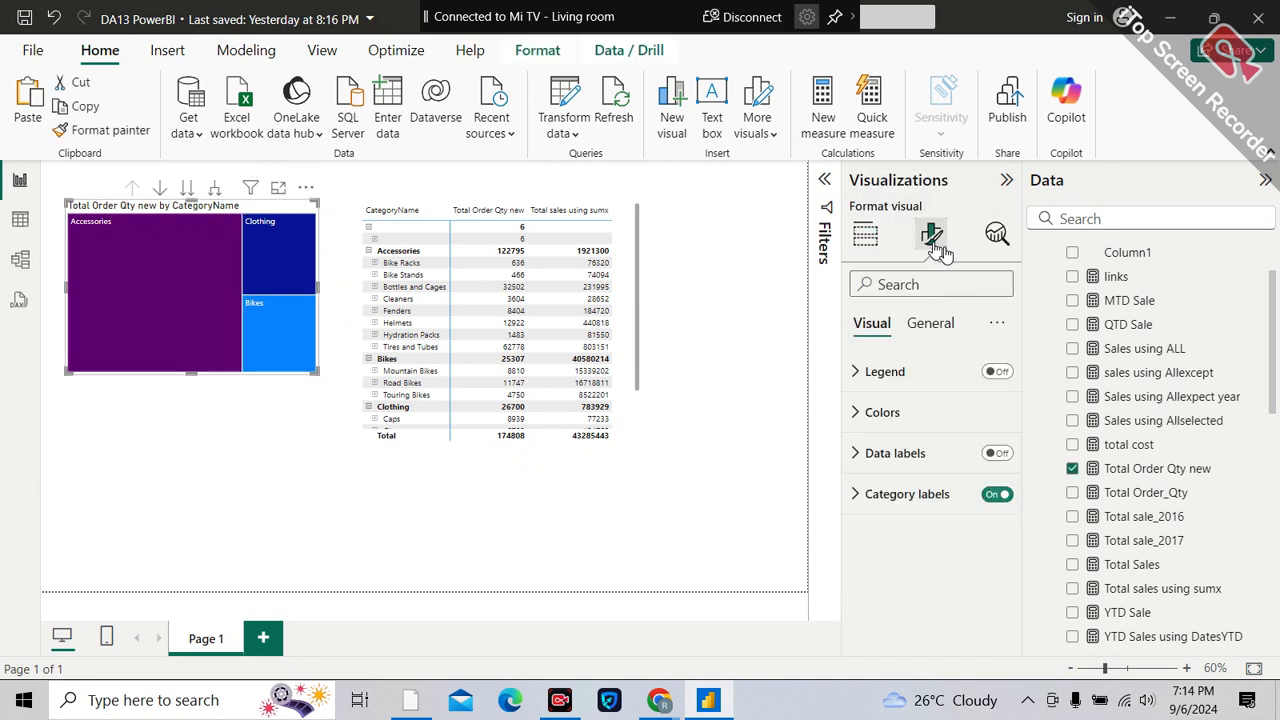
click(912, 330)
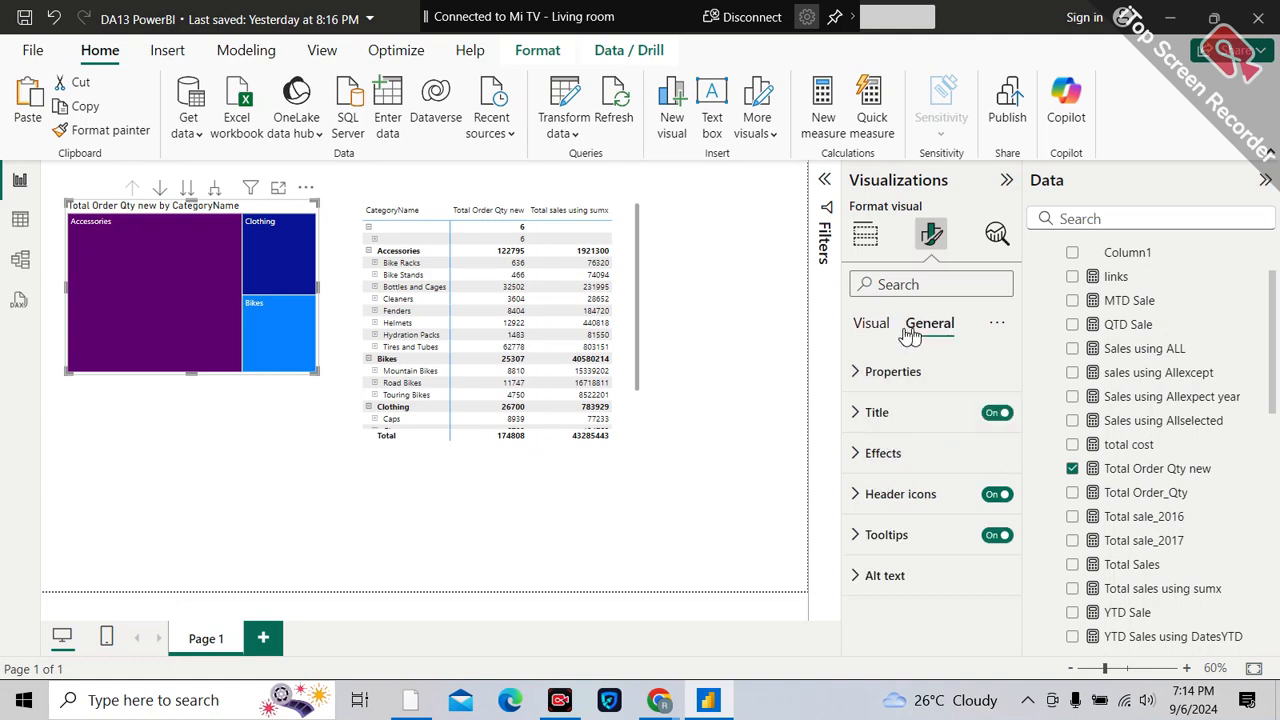
click(863, 416)
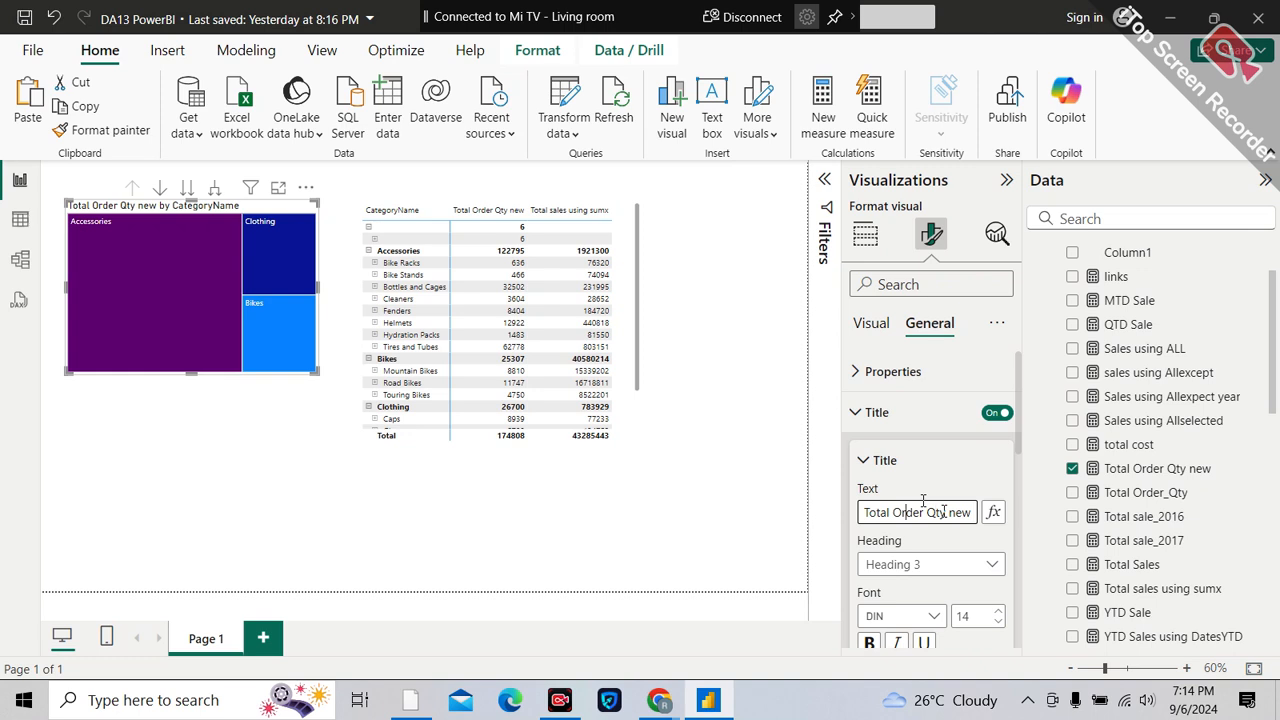
text(by)
key(BackSpace)
key(BackSpace)
key(BackSpace)
key(BackSpace)
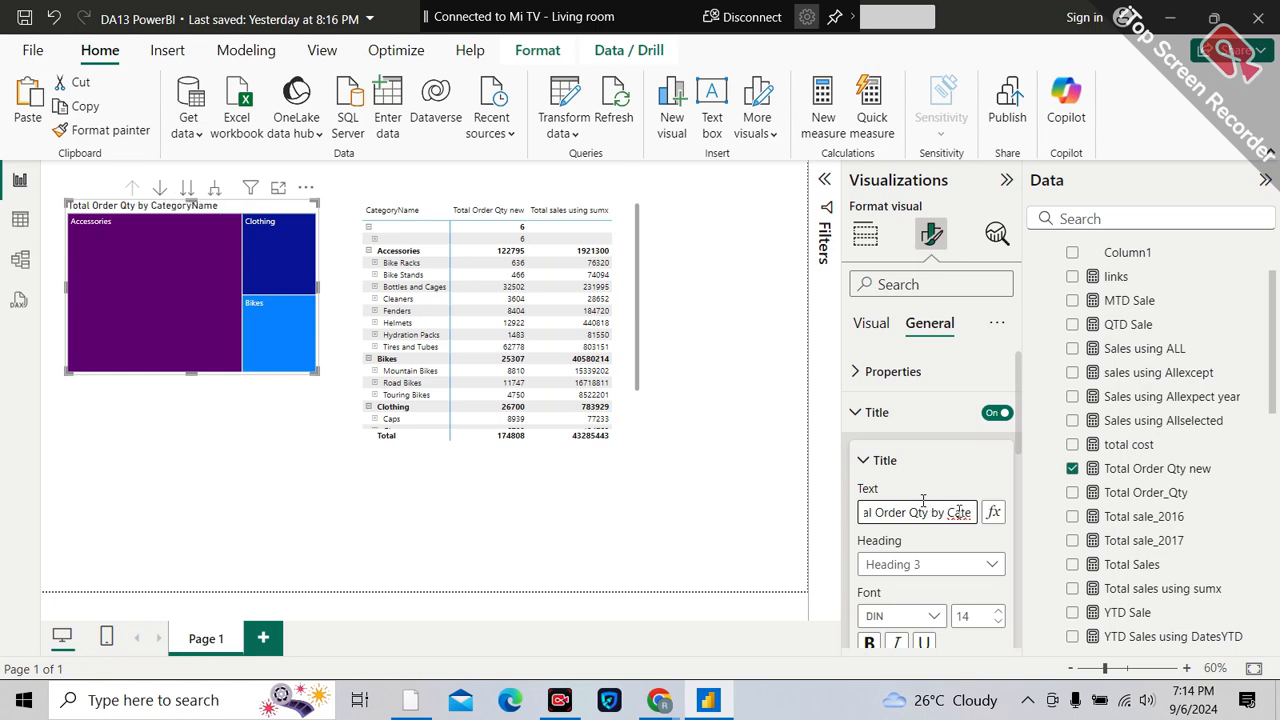
click(826, 543)
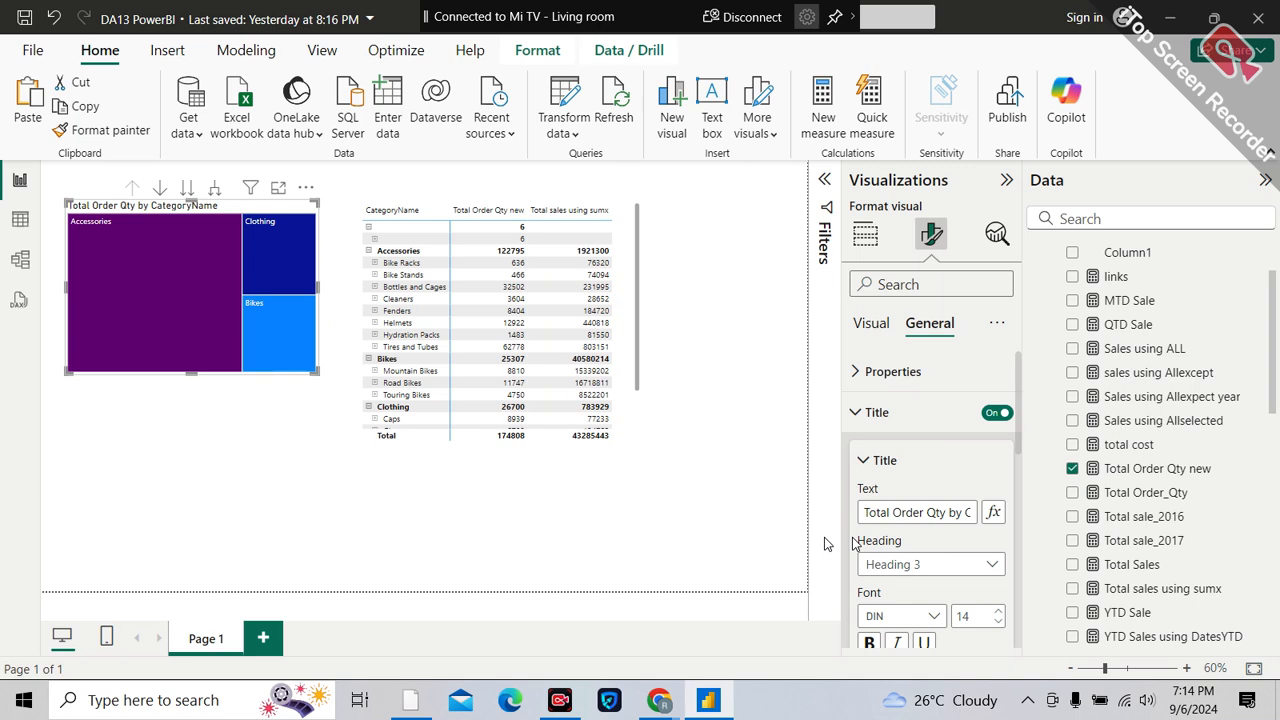
- Center the treemap's title horizontally
click(504, 362)
click(282, 207)
scroll(960, 572, down, 5)
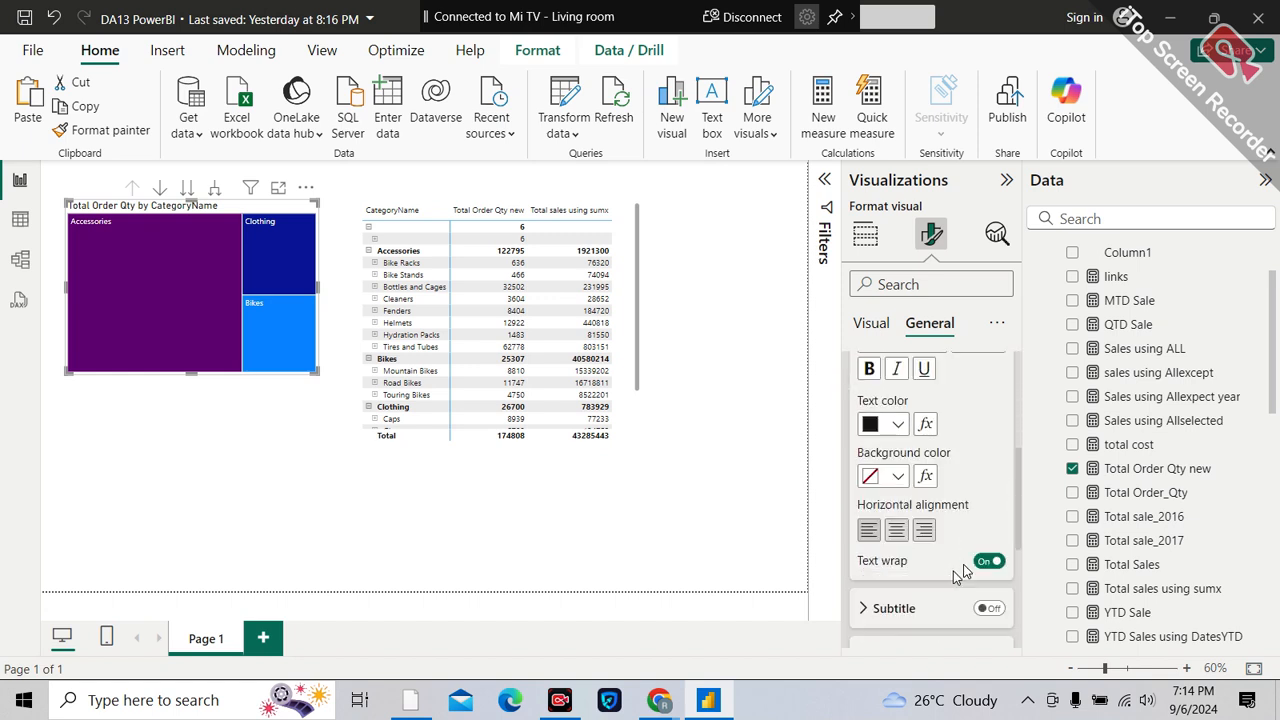
click(900, 531)
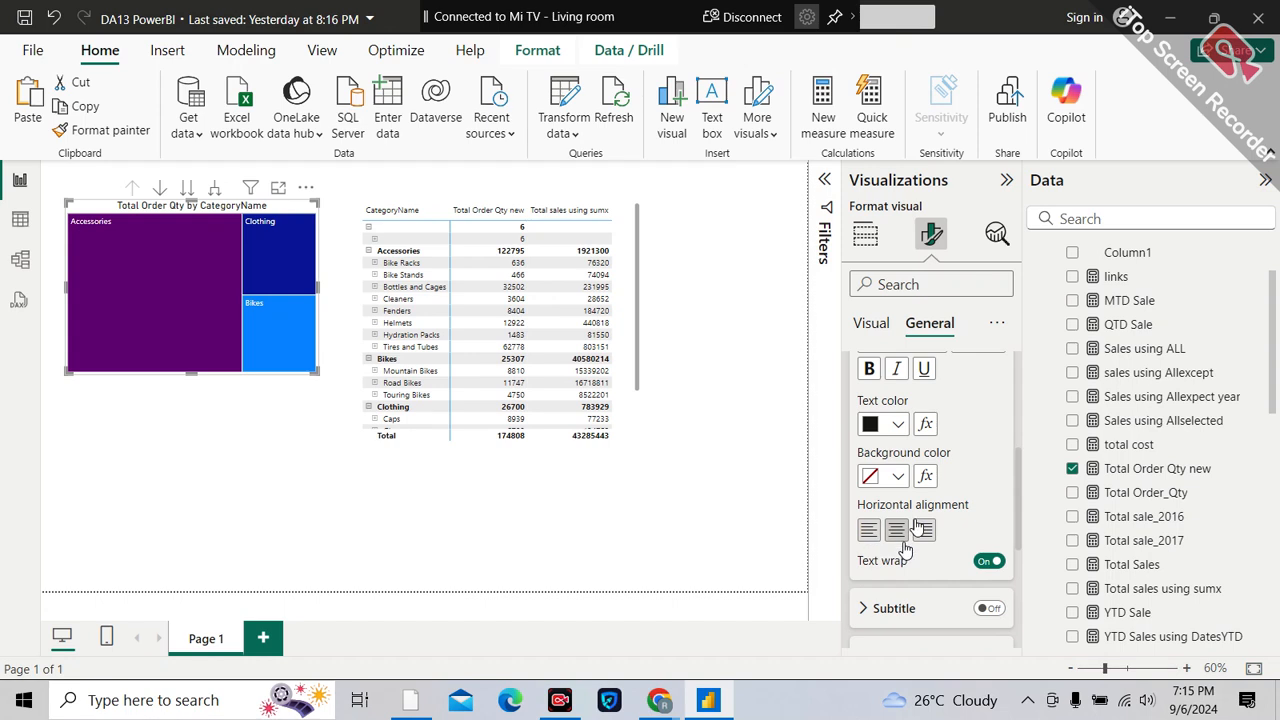
- Turn on data labels for the treemap
scroll(903, 540, down, 2)
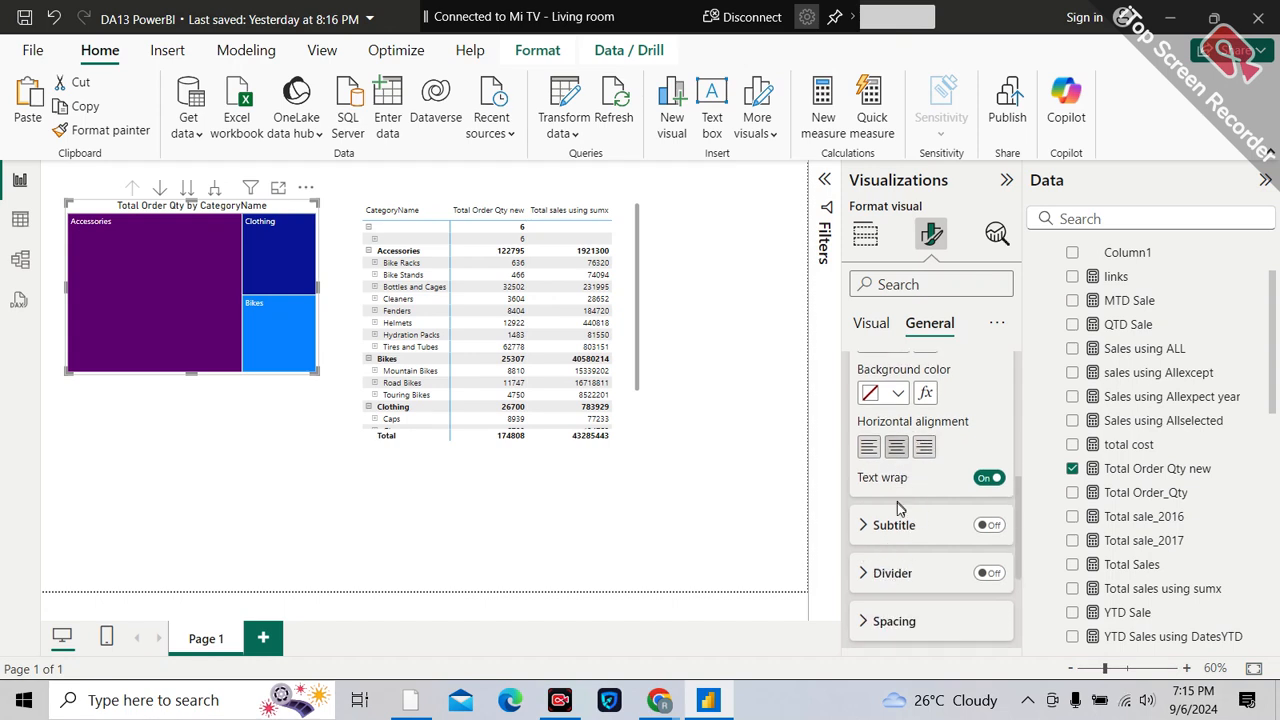
scroll(924, 404, up, 5)
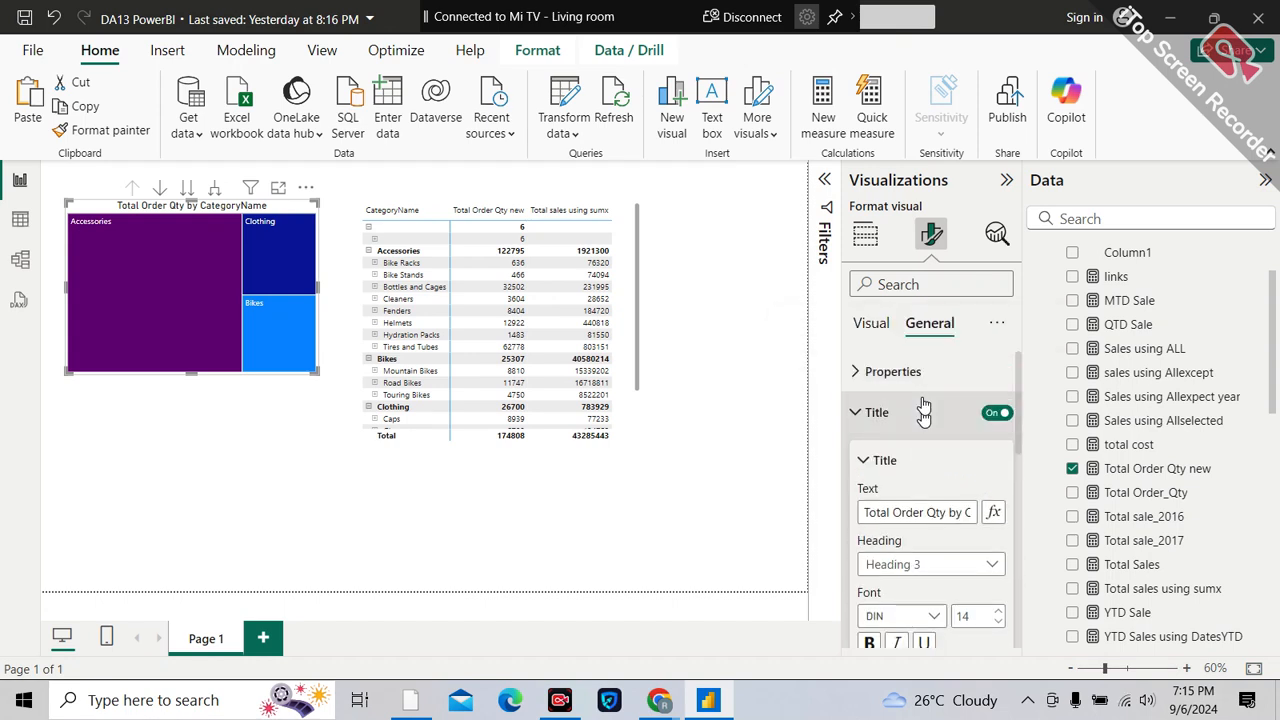
click(876, 340)
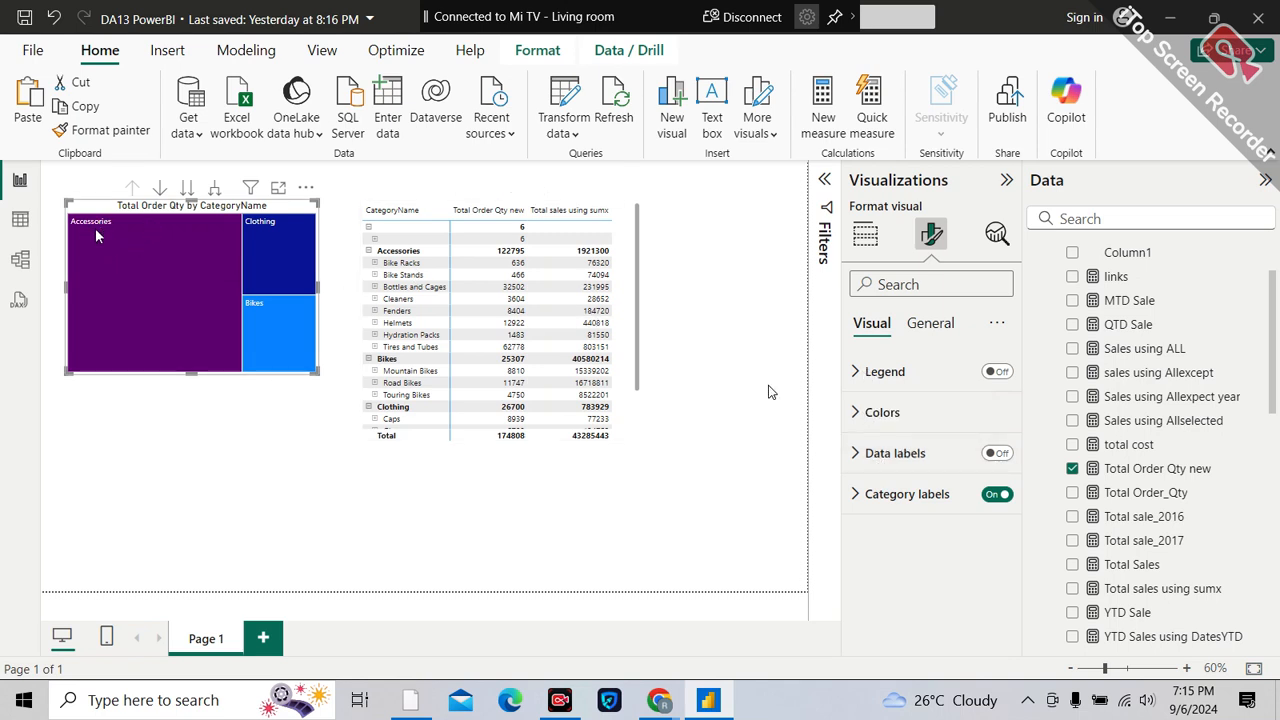
mouse_move(89, 235)
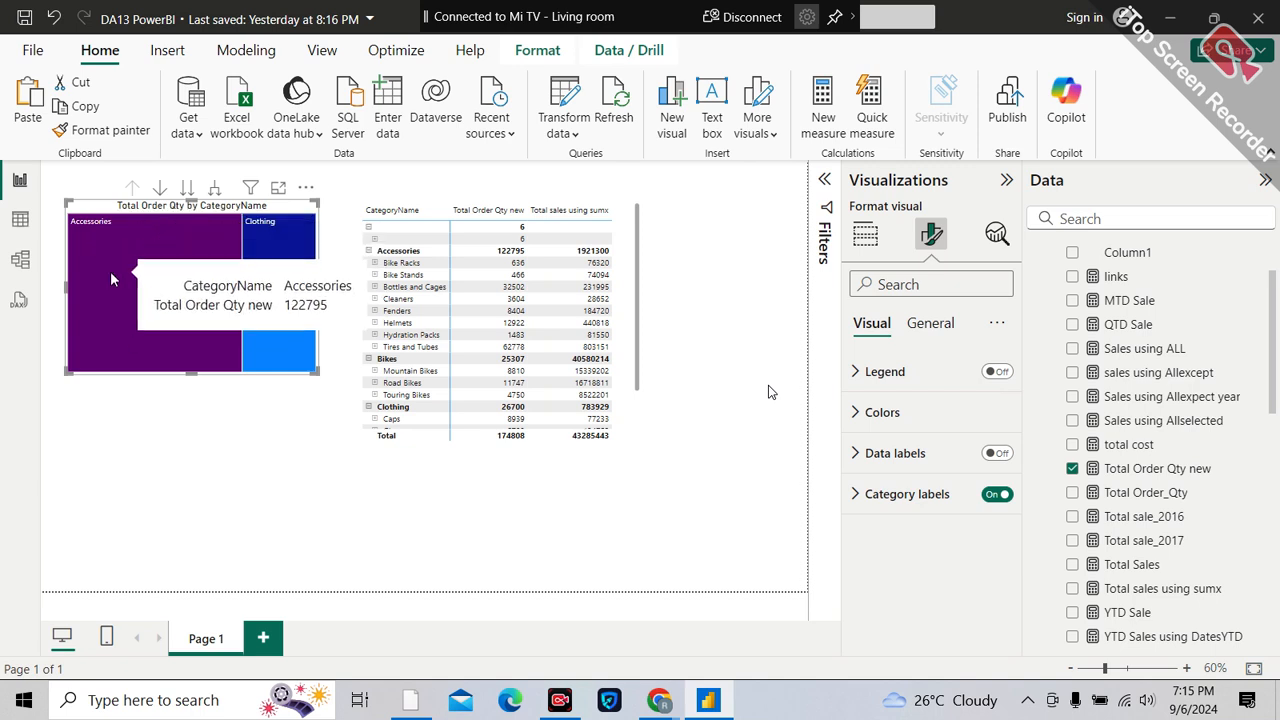
click(998, 455)
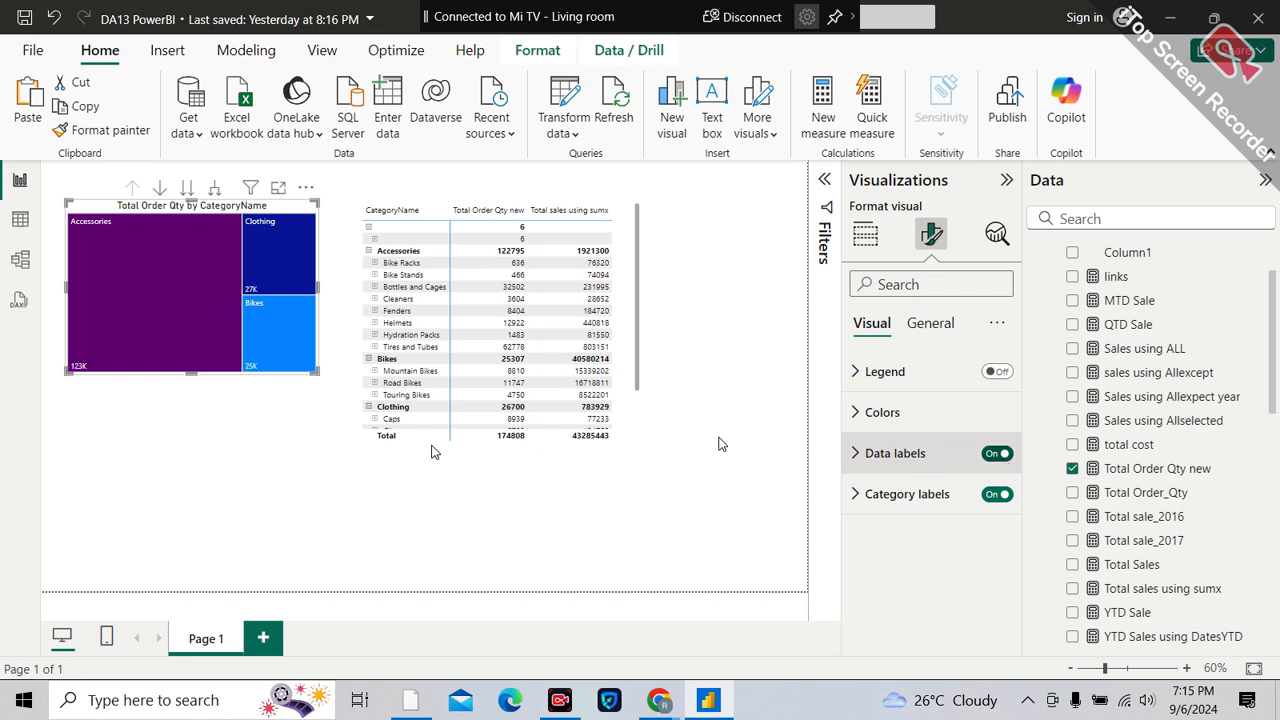
double_click(97, 371)
mouse_move(263, 364)
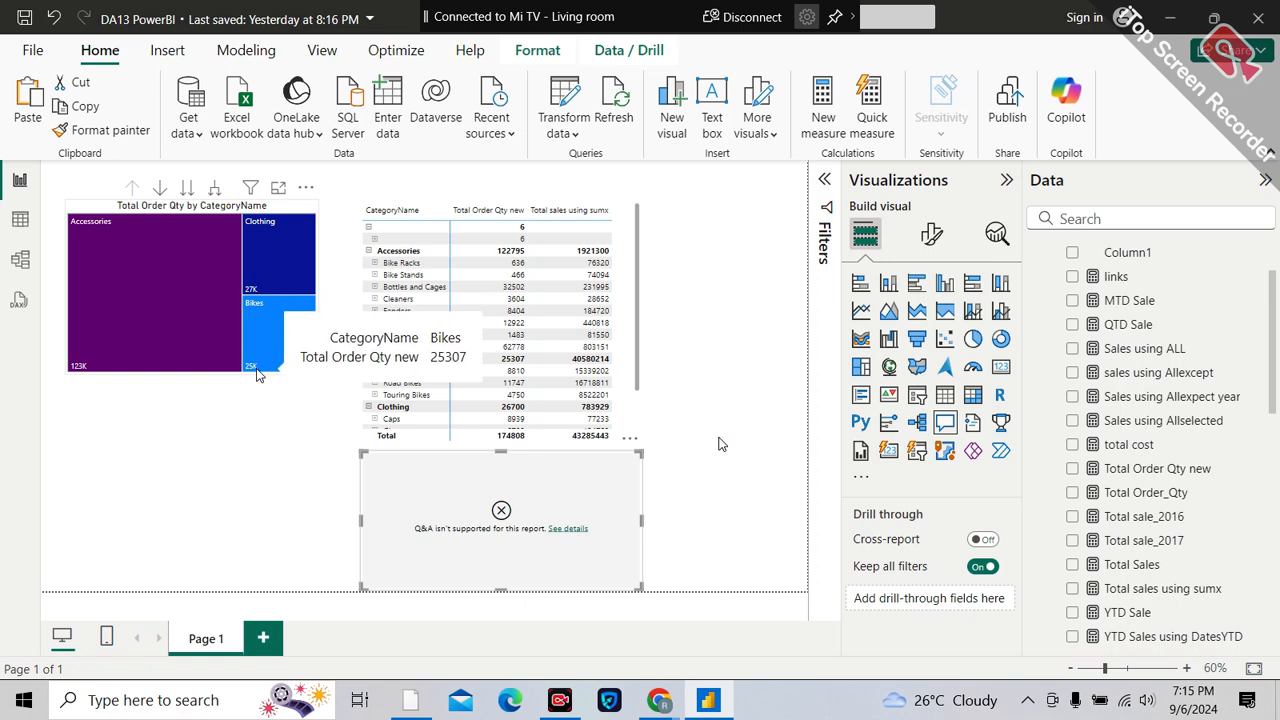
click(283, 207)
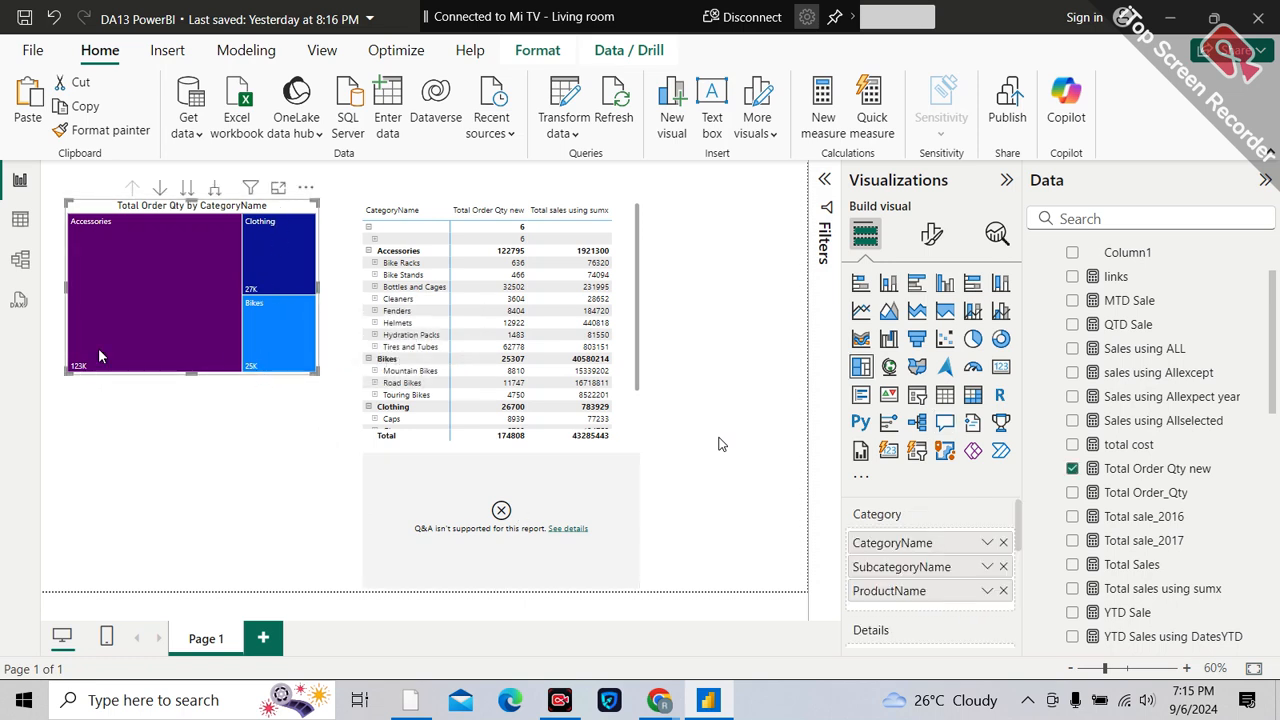
- Cross-filter the matrix by the treemap's Bikes tile and its Accessories tile, and clear the selection
mouse_move(143, 272)
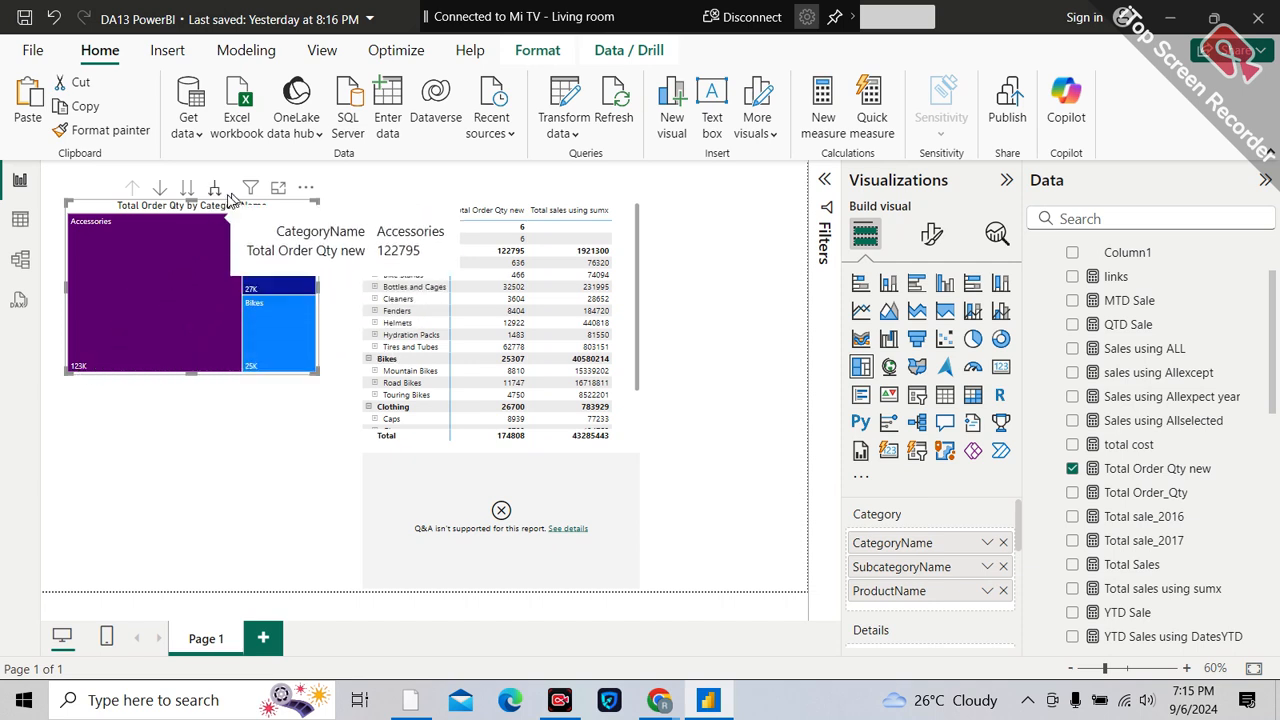
mouse_move(180, 242)
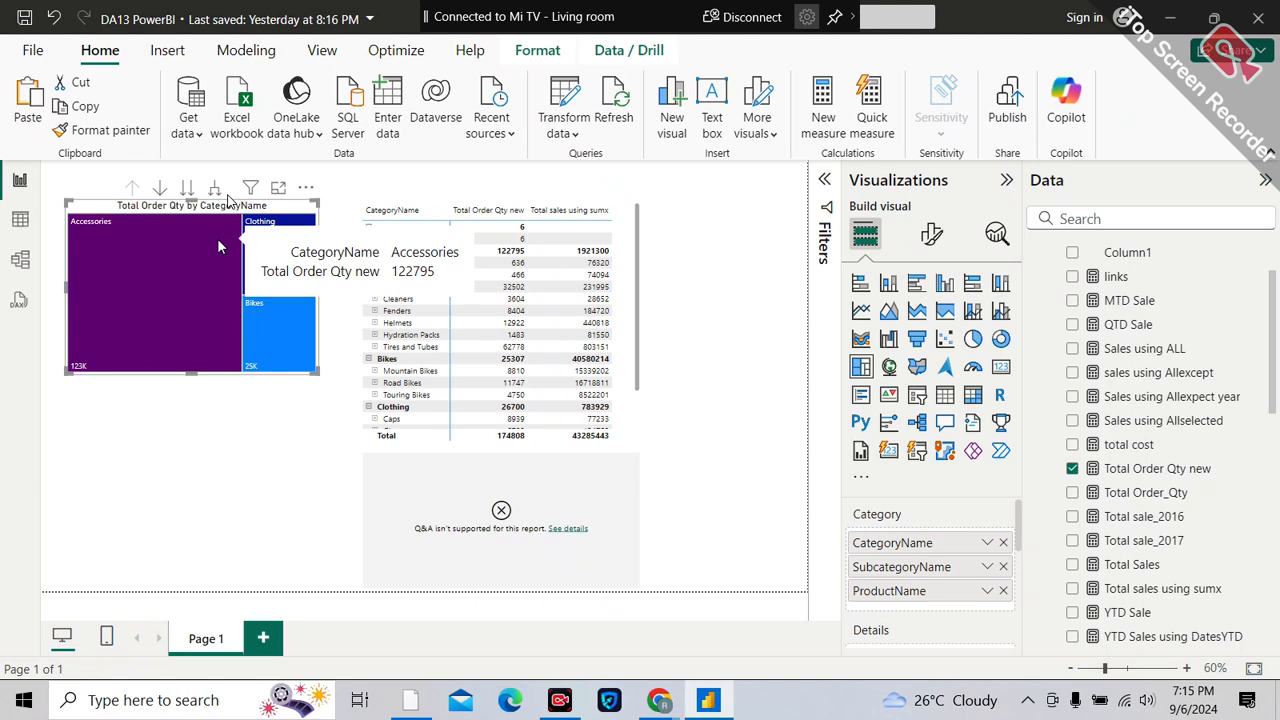
click(278, 330)
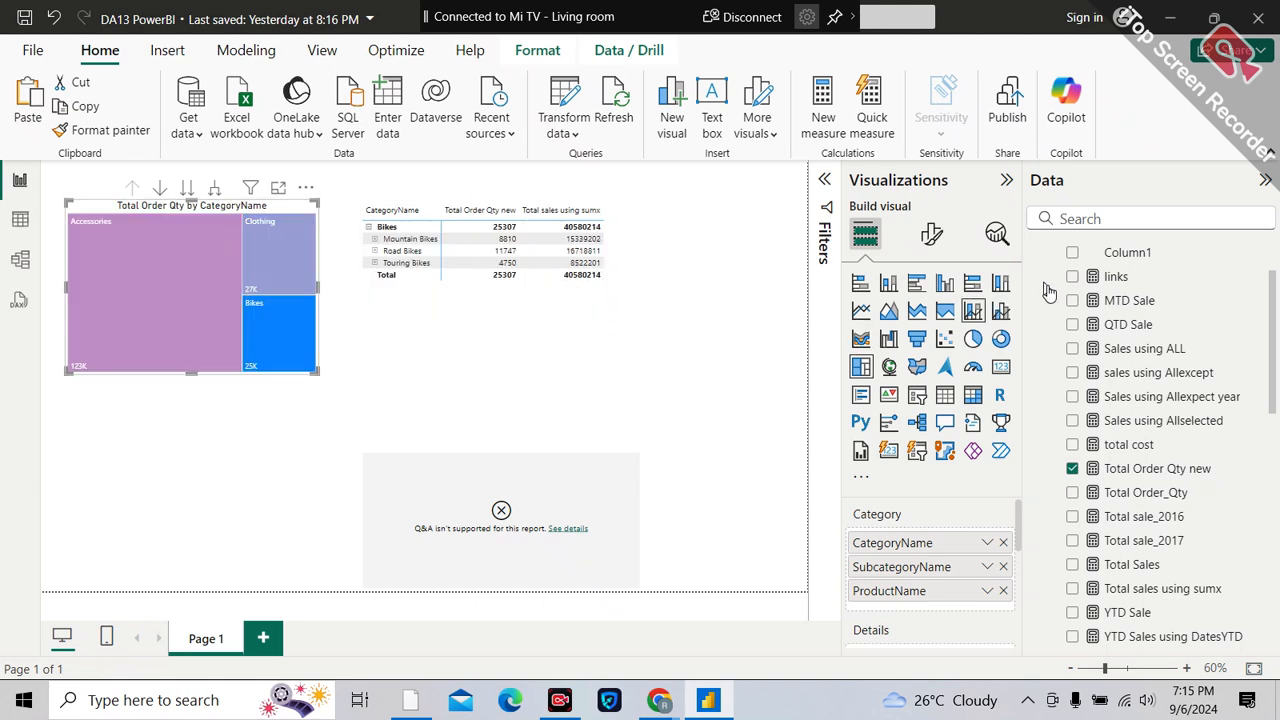
click(160, 258)
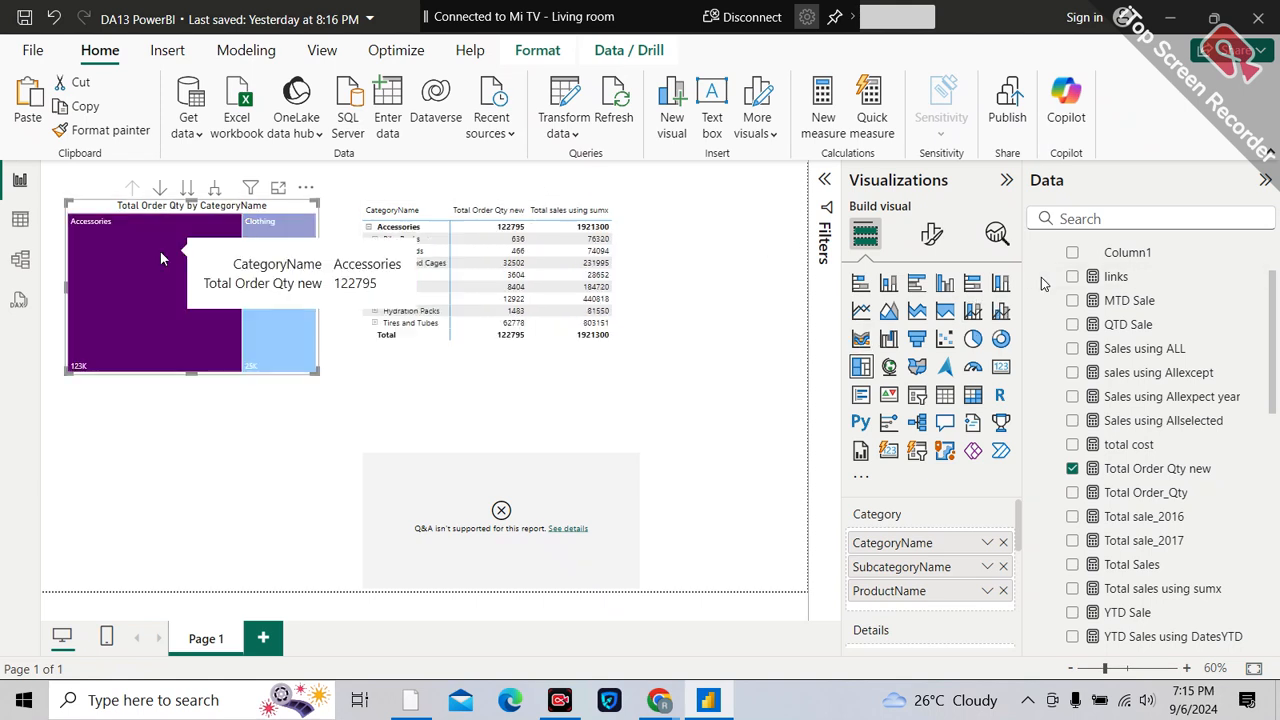
click(163, 257)
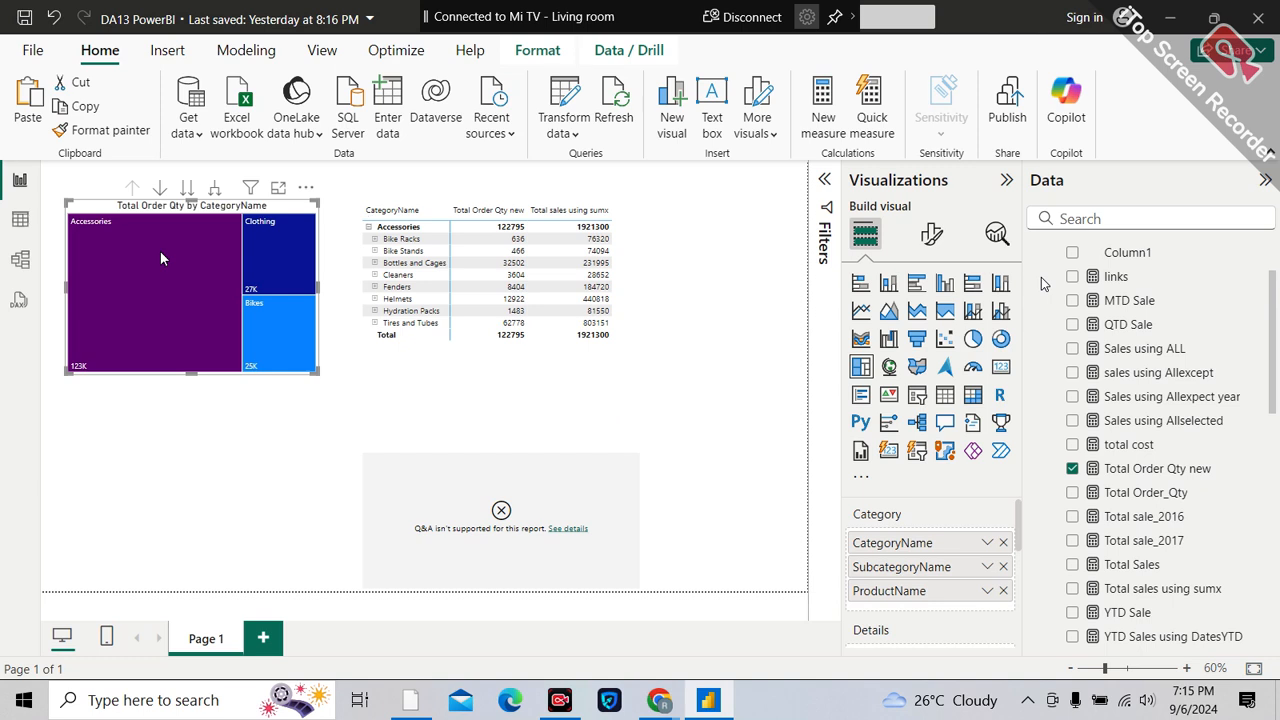
- Set the display units of the treemap's data labels to None
click(931, 233)
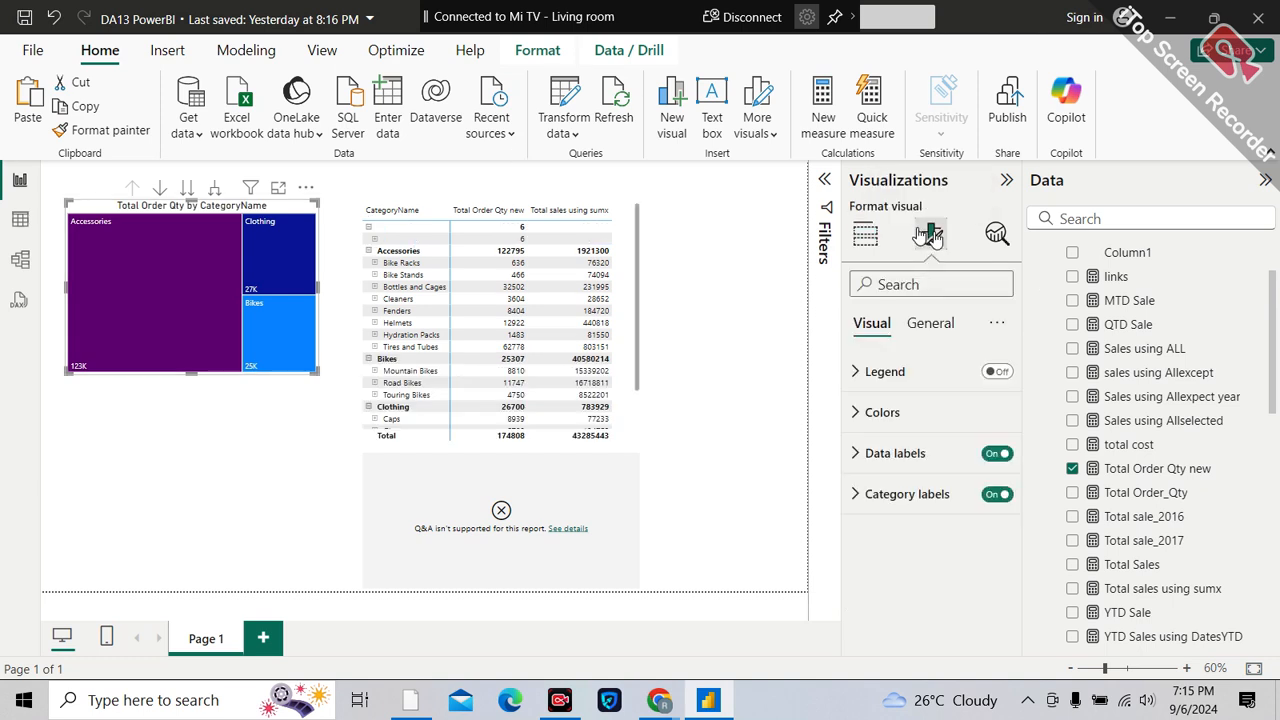
click(858, 460)
scroll(903, 545, down, 1)
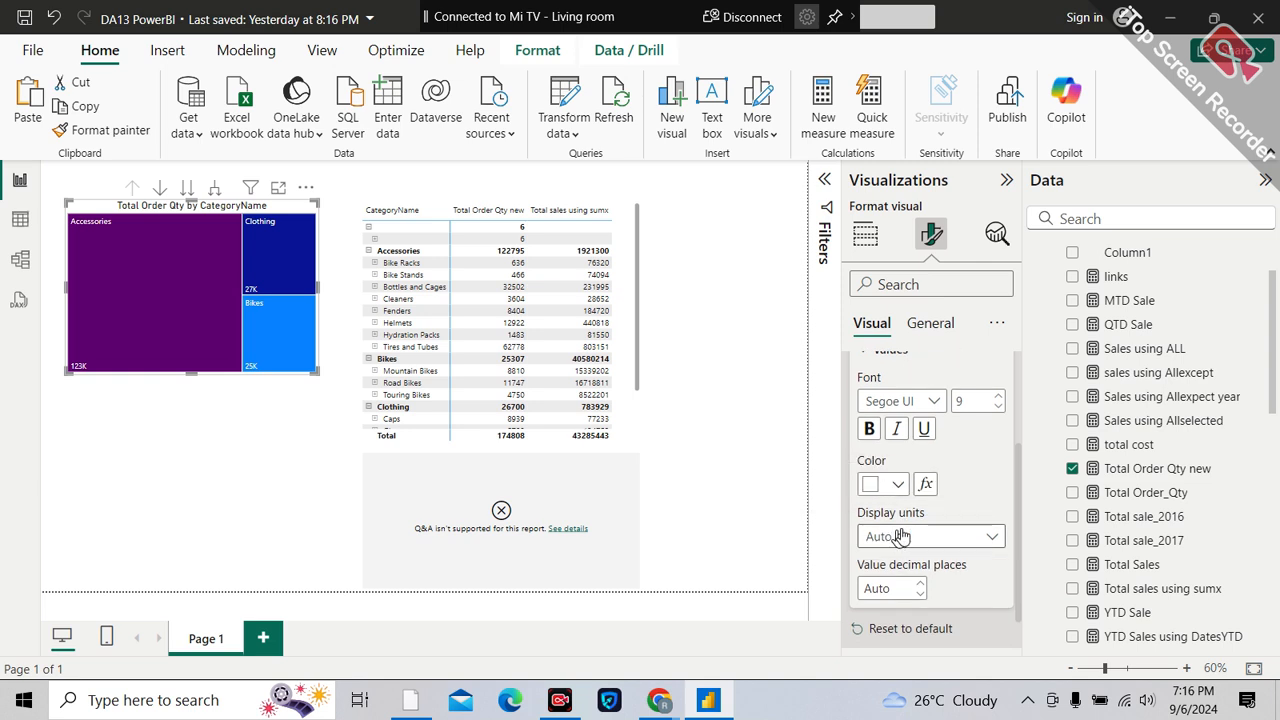
click(901, 535)
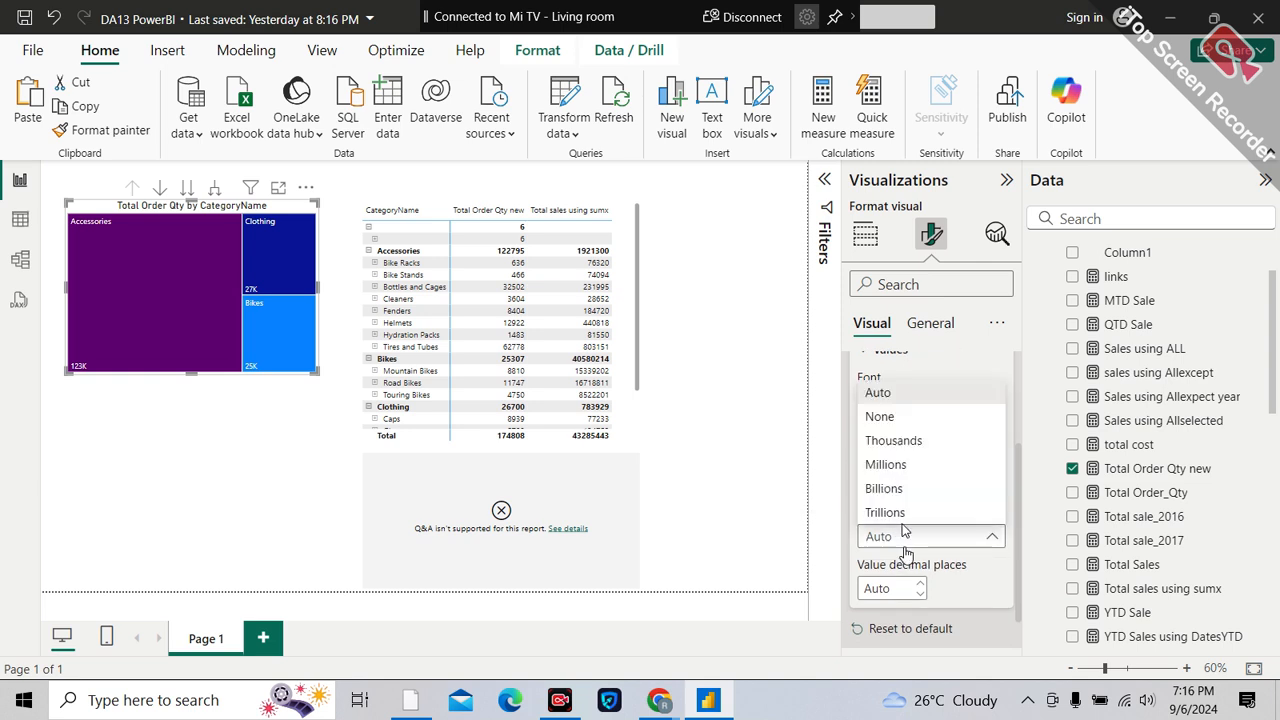
click(894, 420)
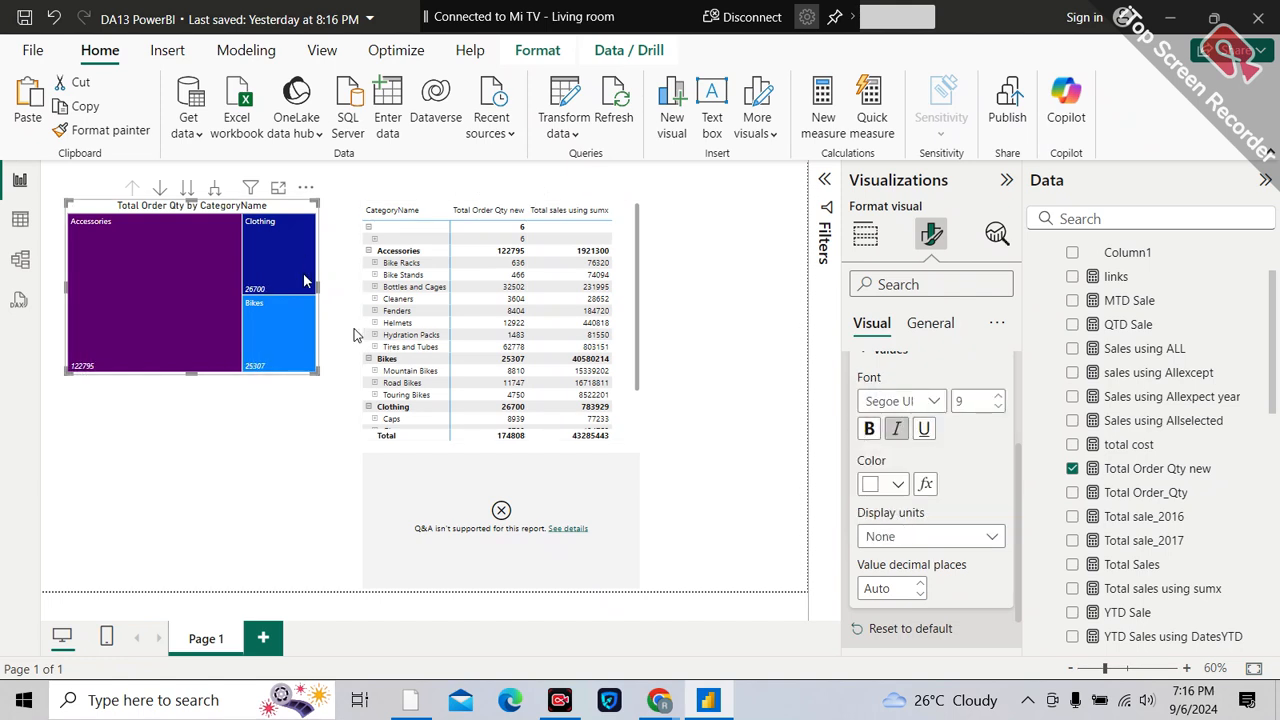
- Make the treemap's data label values bold italic and set their font to Times New Roman
click(866, 430)
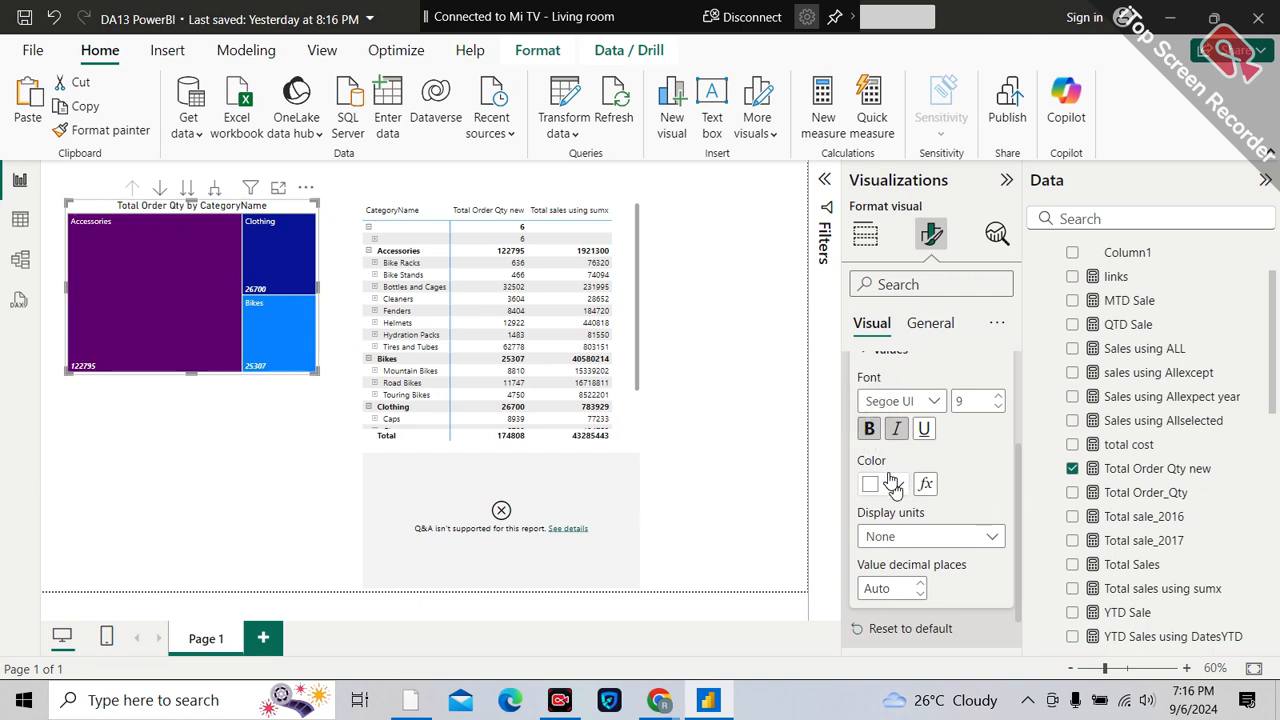
click(940, 408)
scroll(926, 315, down, 1)
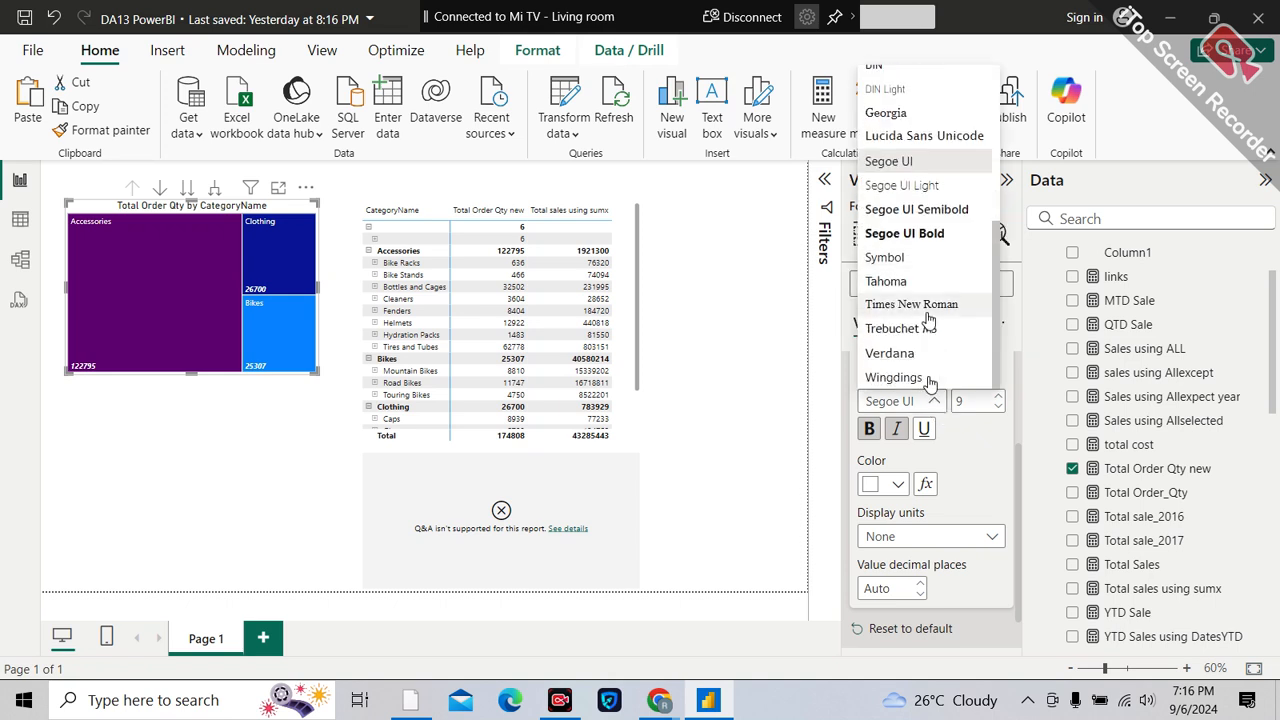
click(922, 318)
click(926, 322)
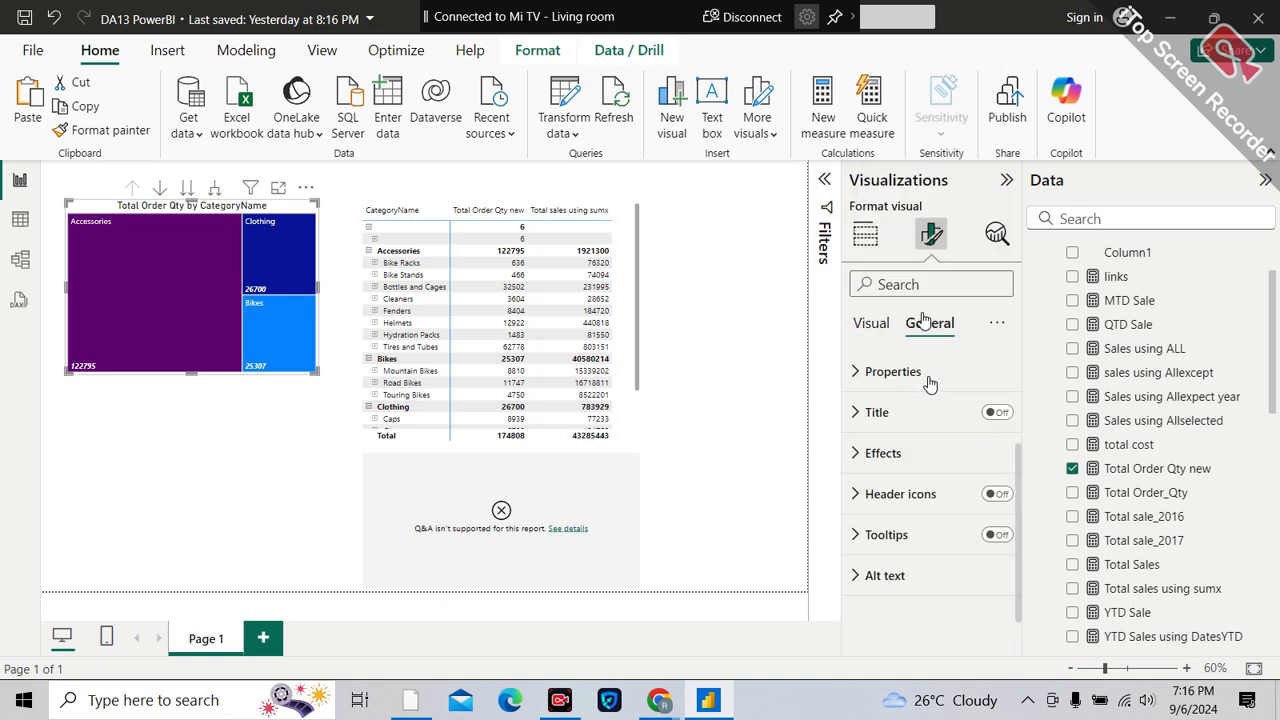
click(875, 324)
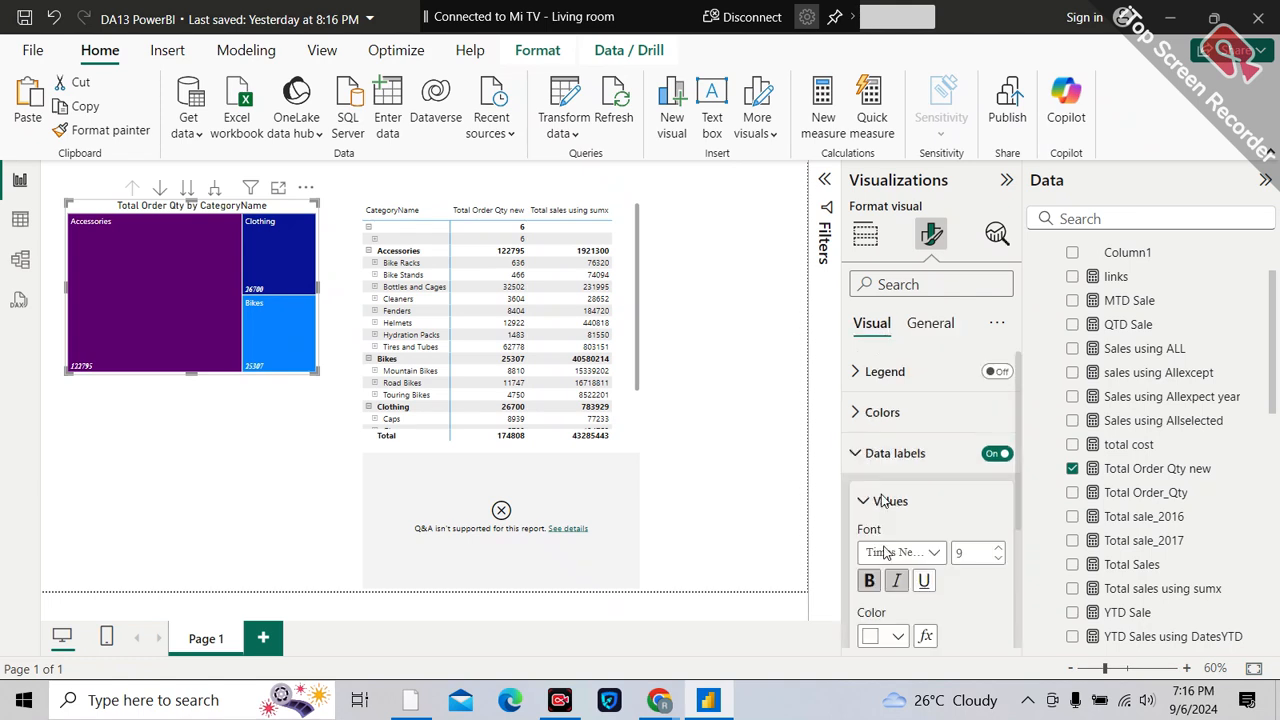
- Change the font of the treemap's data label values to Calibri
click(922, 556)
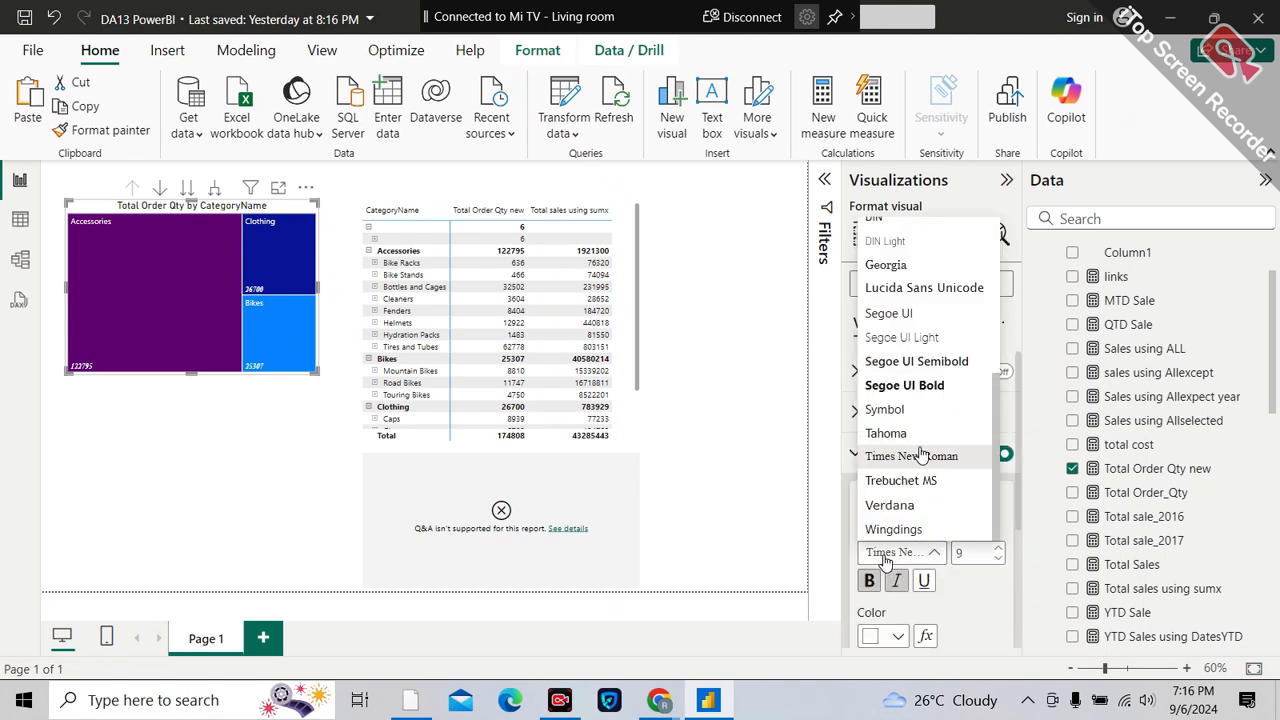
scroll(918, 448, up, 5)
click(918, 299)
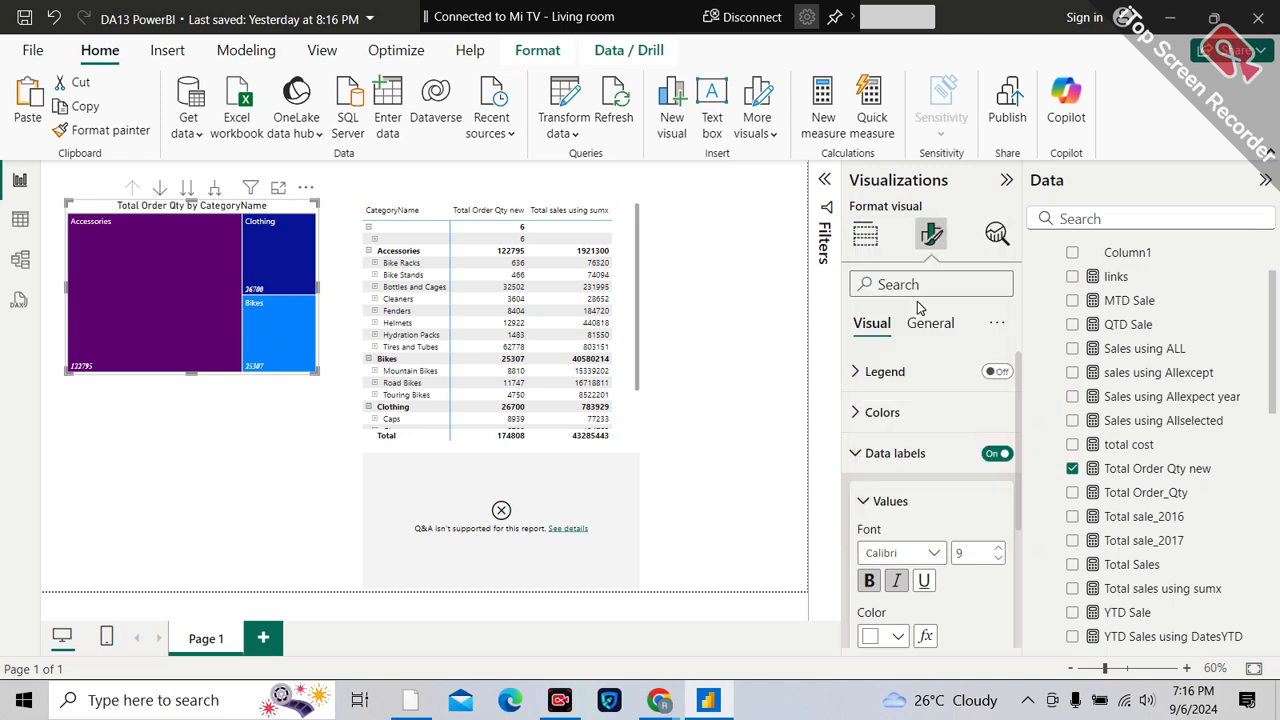
- Delete the stray Q&A visual below the matrix and reselect the treemap
click(607, 528)
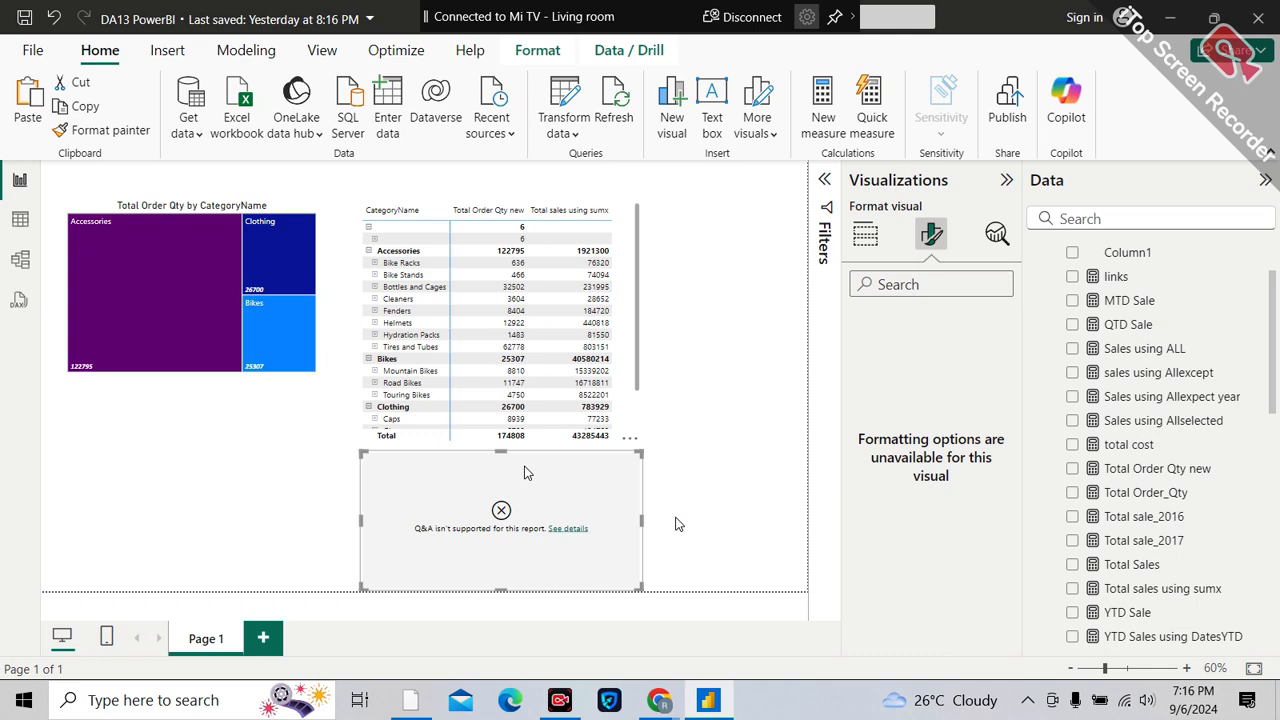
key(Delete)
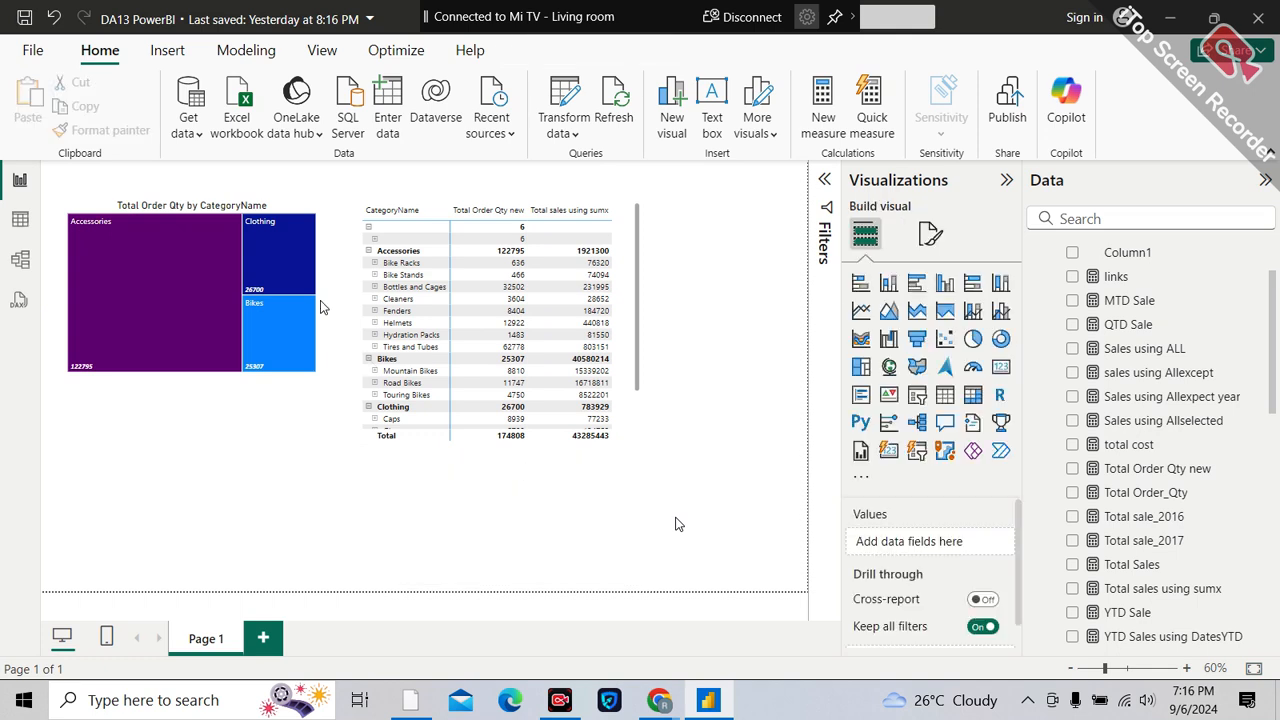
click(292, 214)
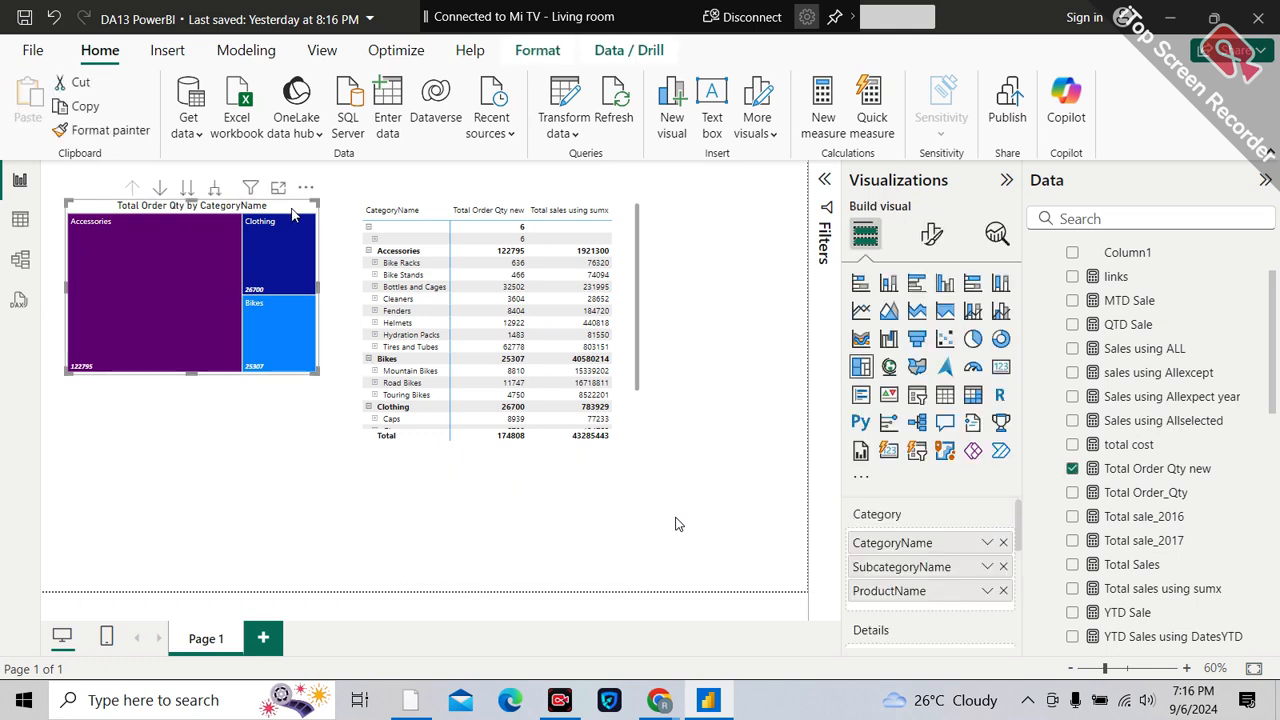
- Open the treemap's color settings to view the Accessories, Clothing and Bikes colors
click(930, 240)
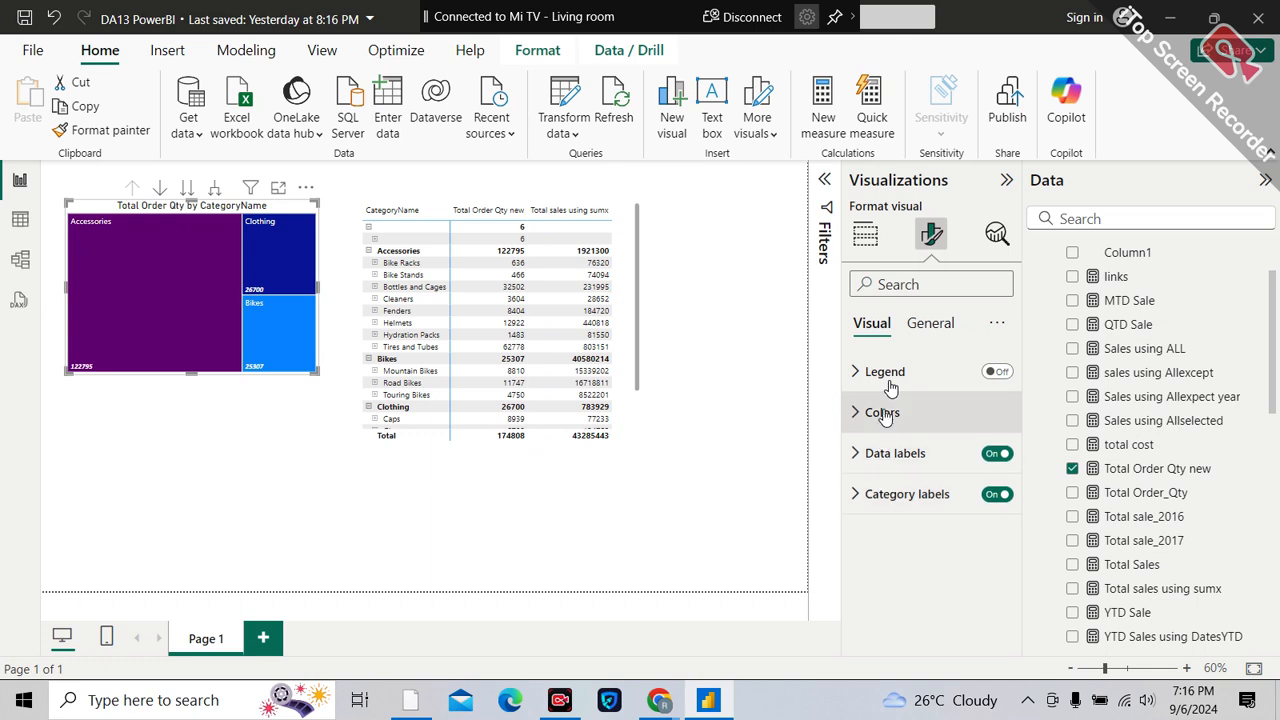
click(790, 383)
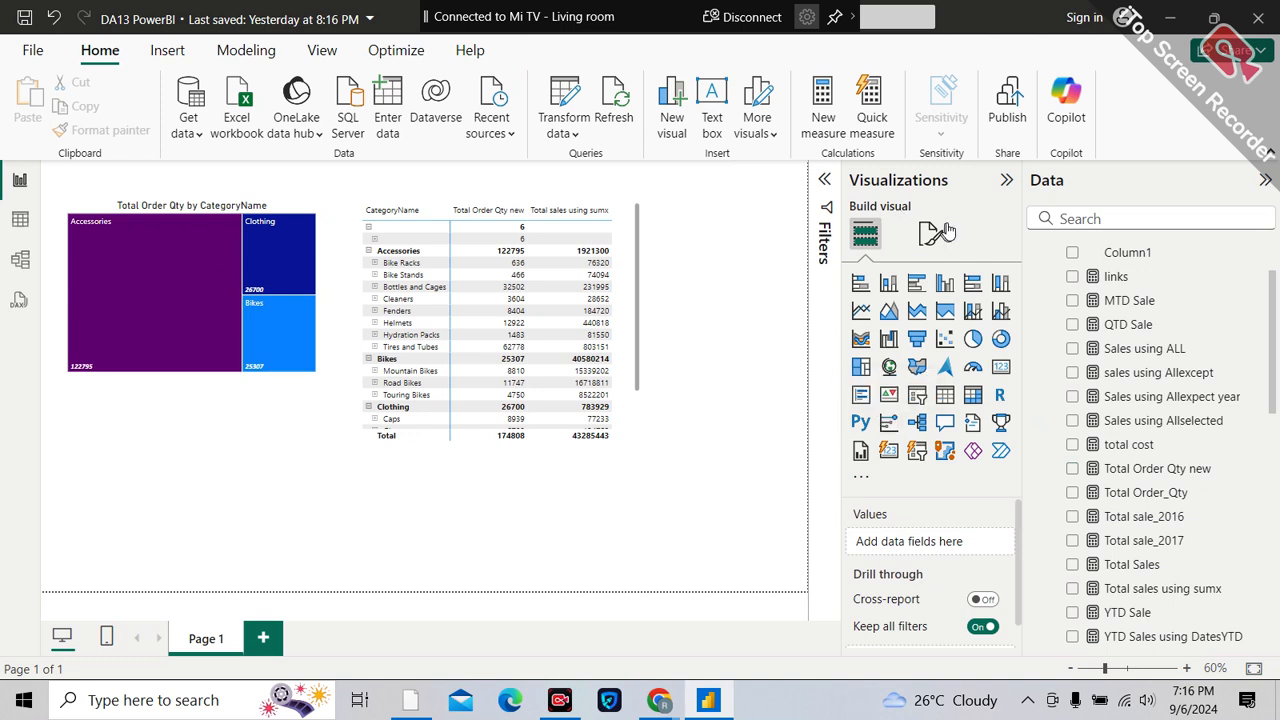
click(281, 216)
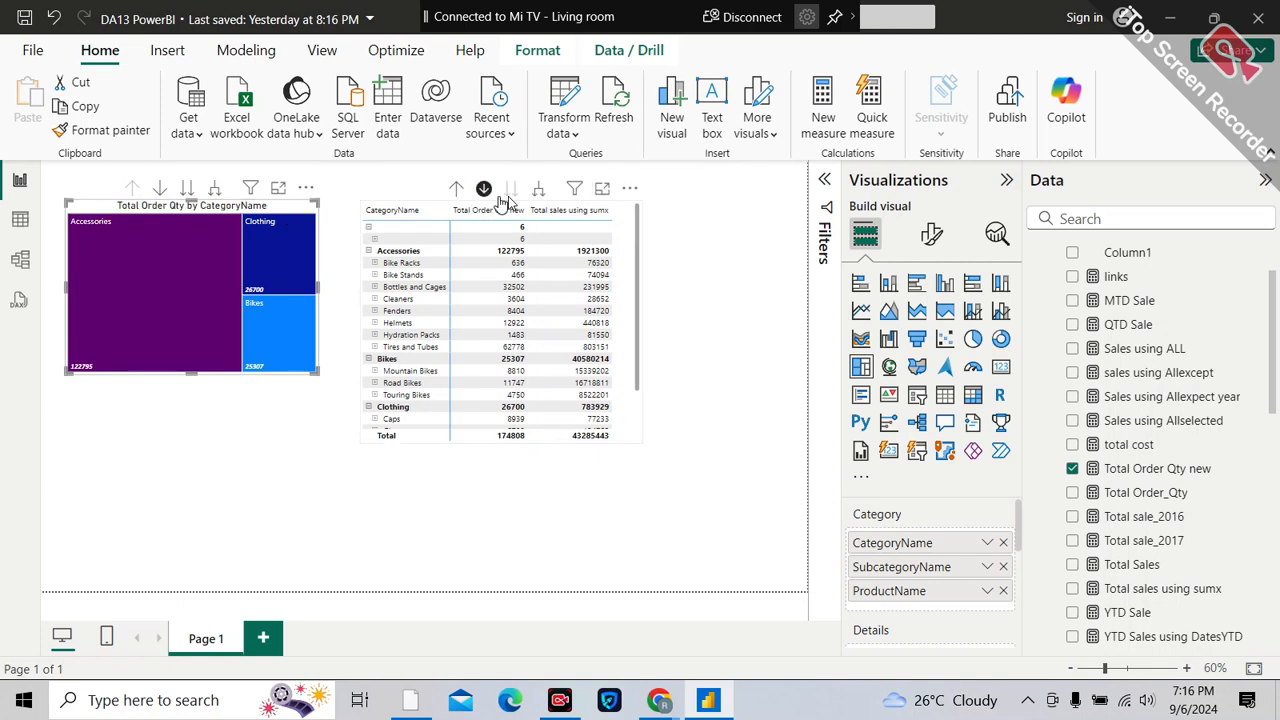
click(933, 234)
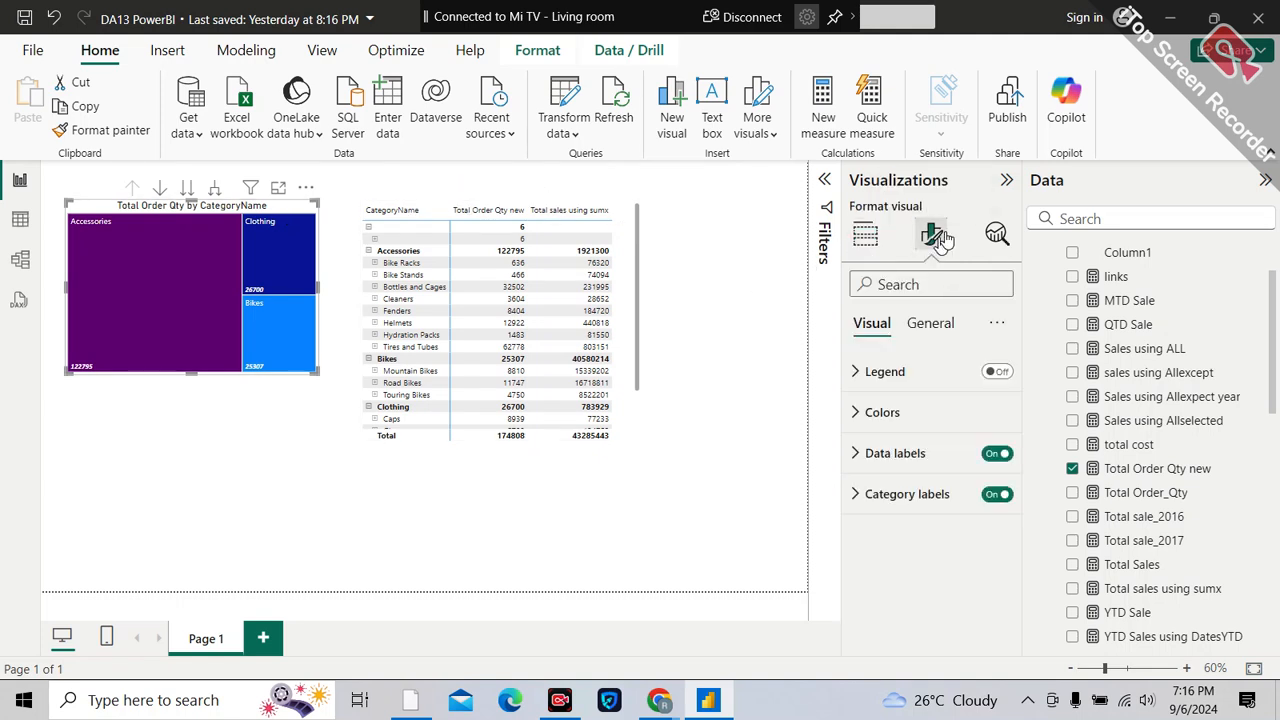
click(862, 420)
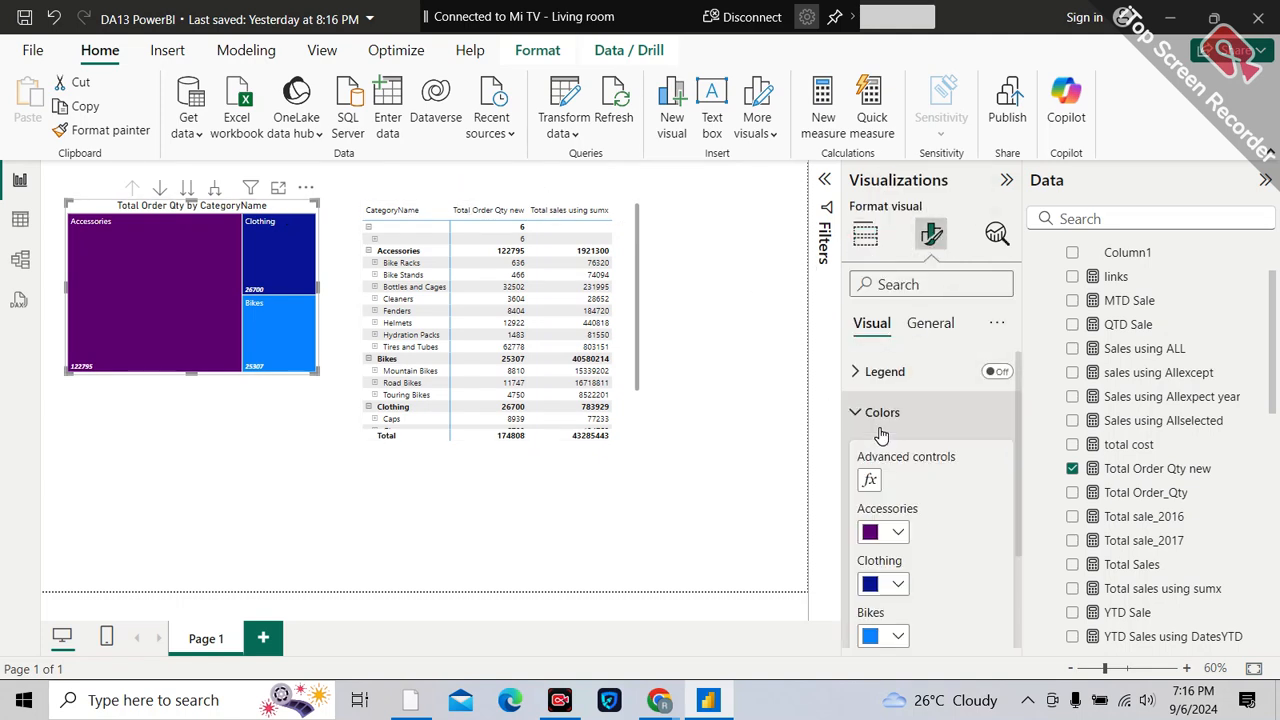
scroll(905, 540, down, 2)
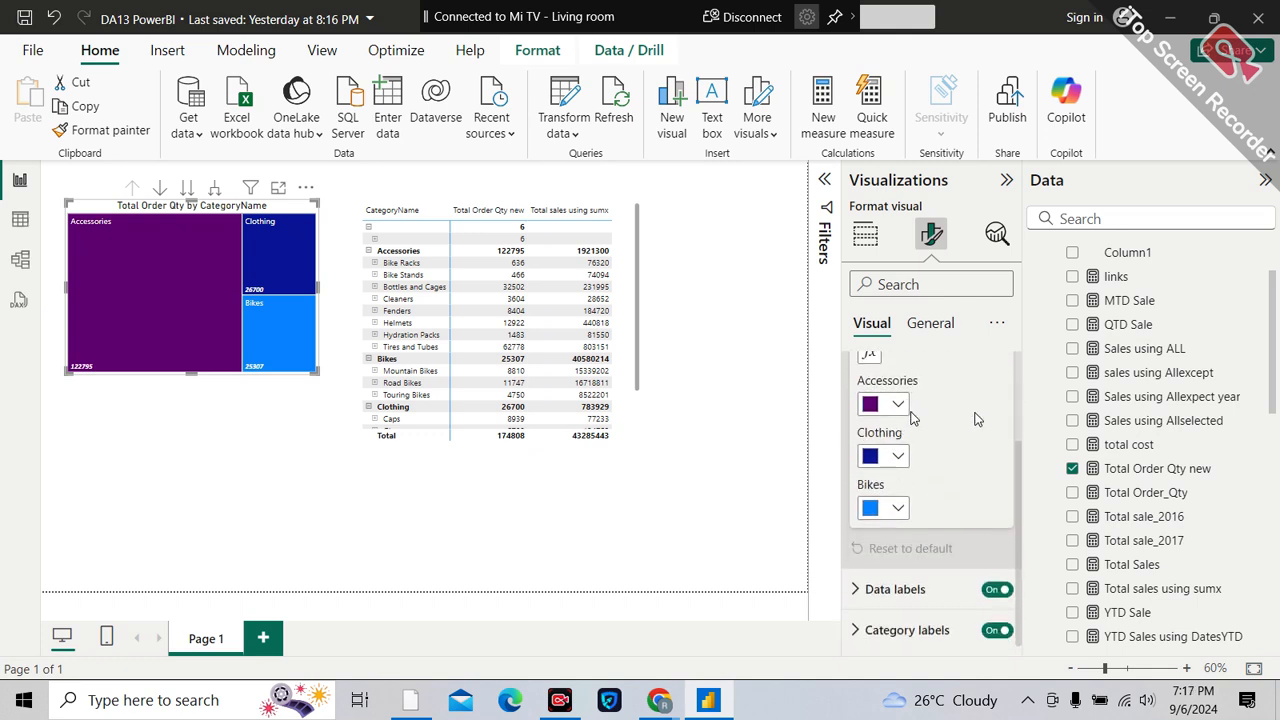
right_click(968, 449)
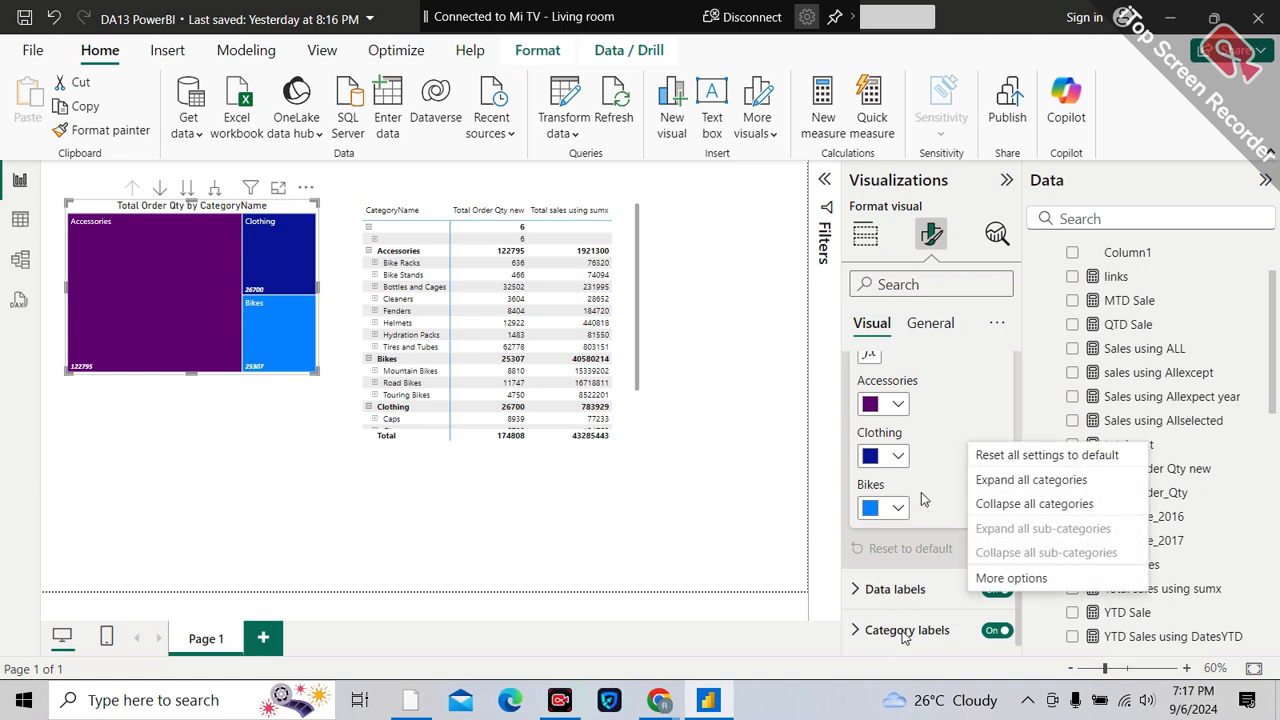
- Turn the treemap's category labels off and back on
click(995, 638)
click(995, 638)
click(995, 636)
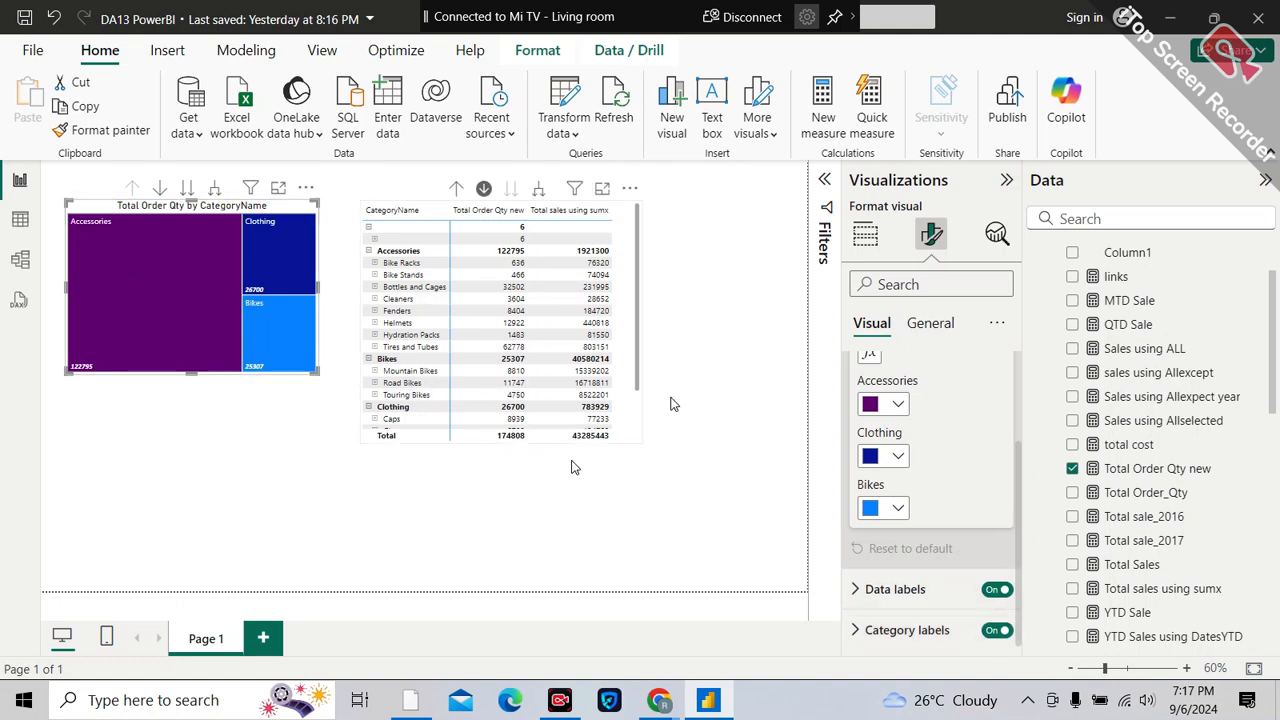
- Open the value settings of the treemap's category labels
click(910, 630)
right_click(949, 494)
click(1015, 546)
right_click(957, 449)
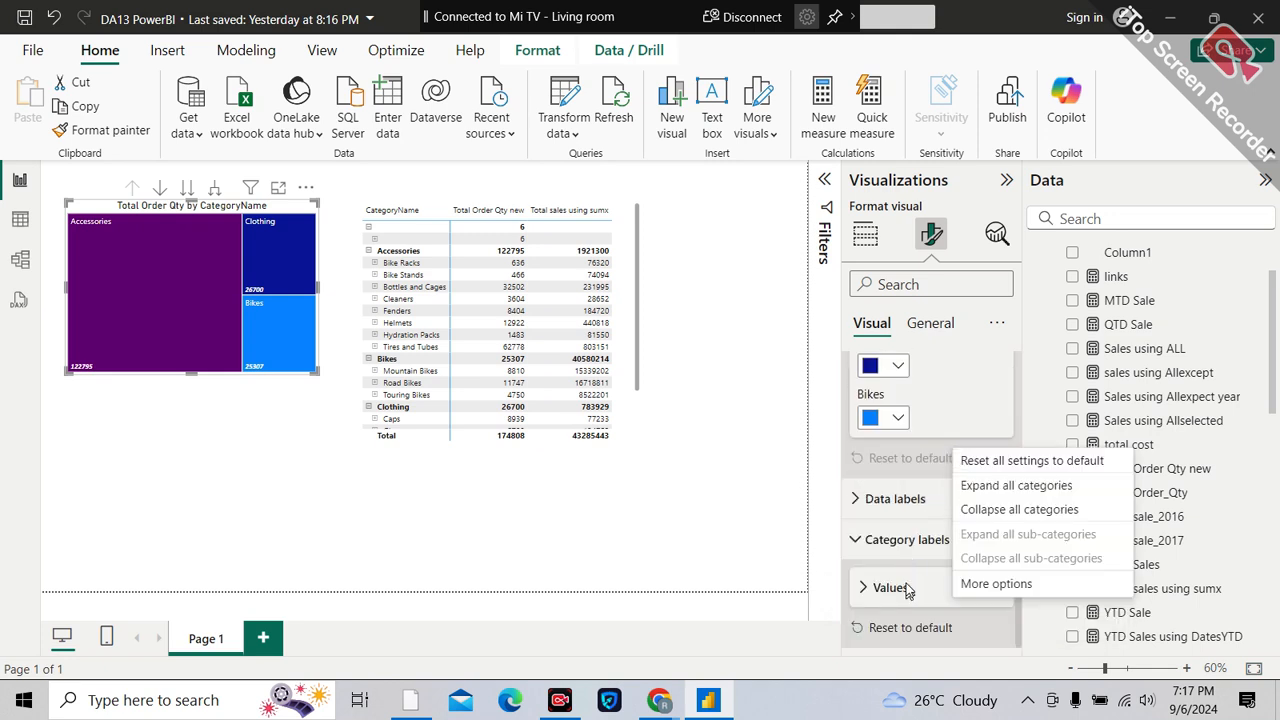
click(900, 588)
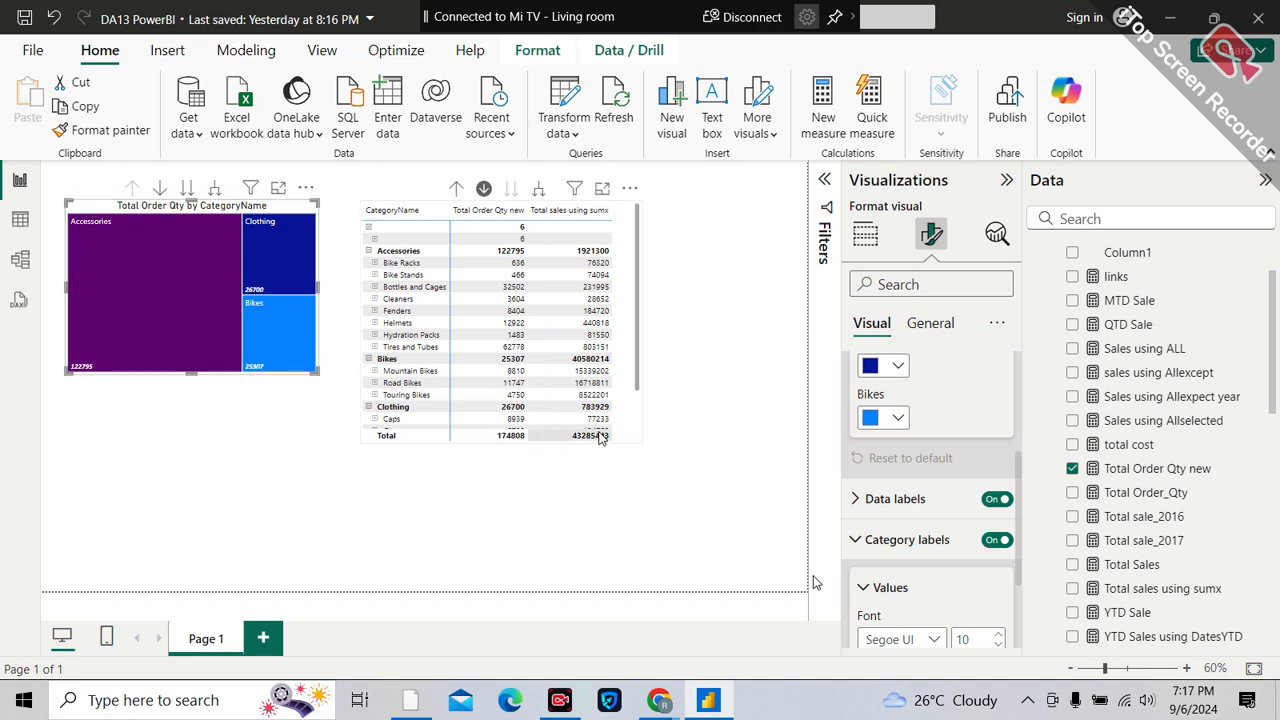
- Set the font size of the treemap's category labels to 13 and deselect the visual
scroll(908, 586, down, 2)
scroll(910, 590, down, 1)
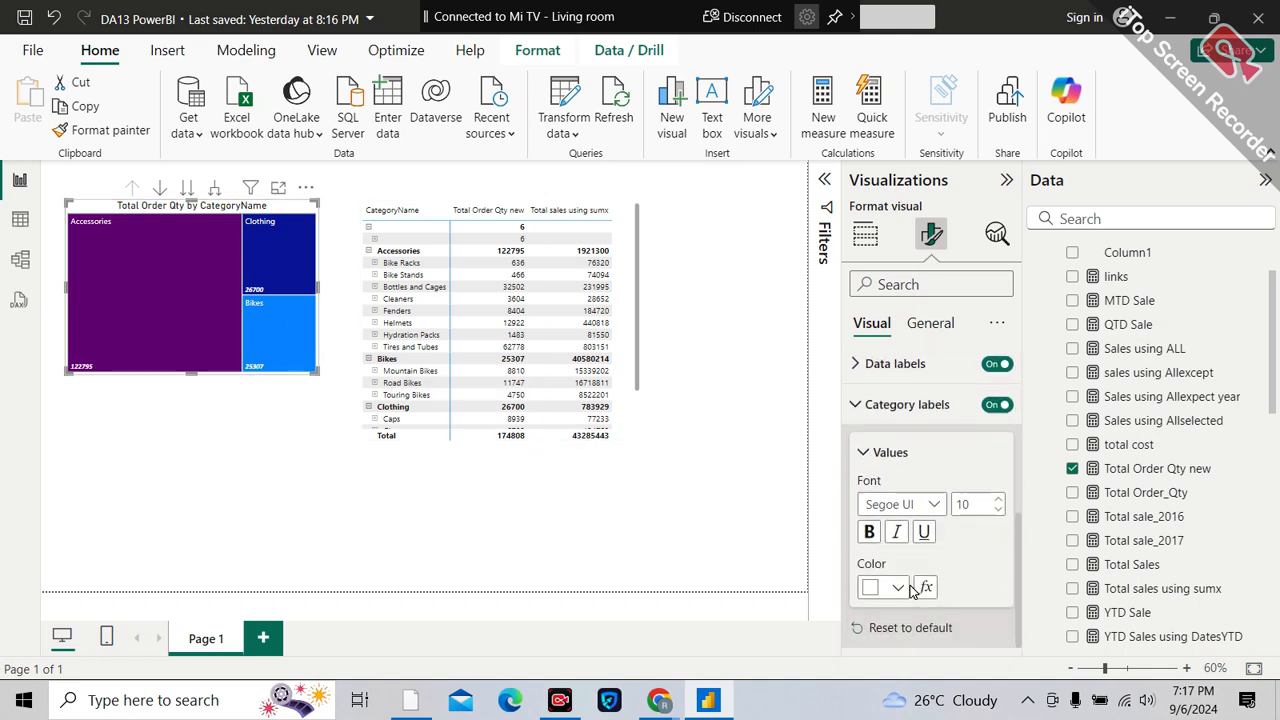
click(997, 501)
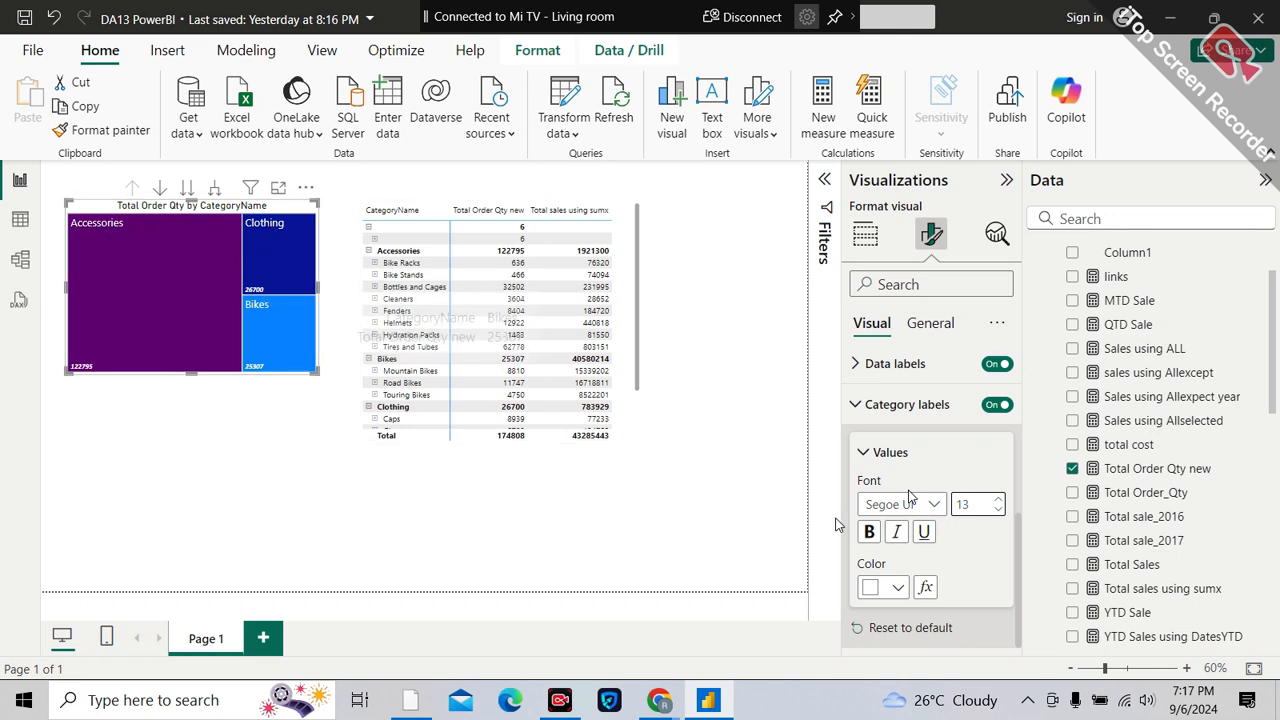
scroll(918, 454, up, 2)
right_click(913, 461)
click(782, 464)
click(768, 461)
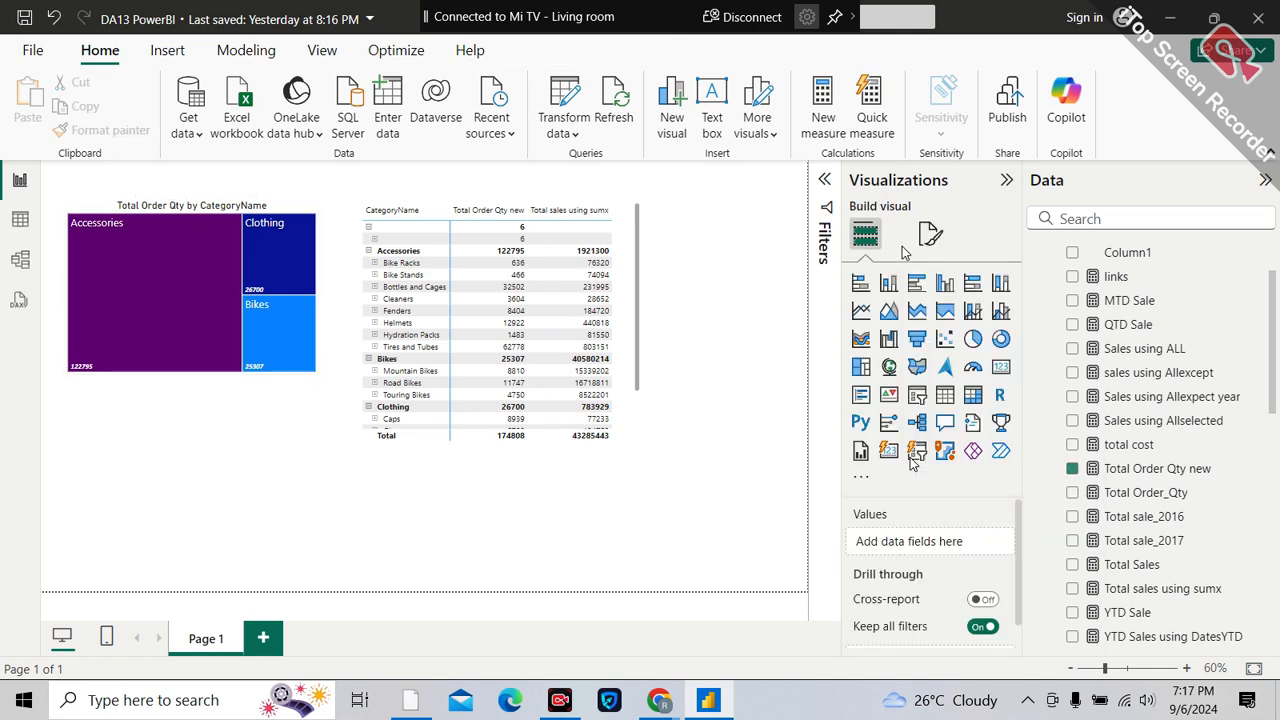
- Turn on the treemap's legend and set its position to Bottom left
click(296, 208)
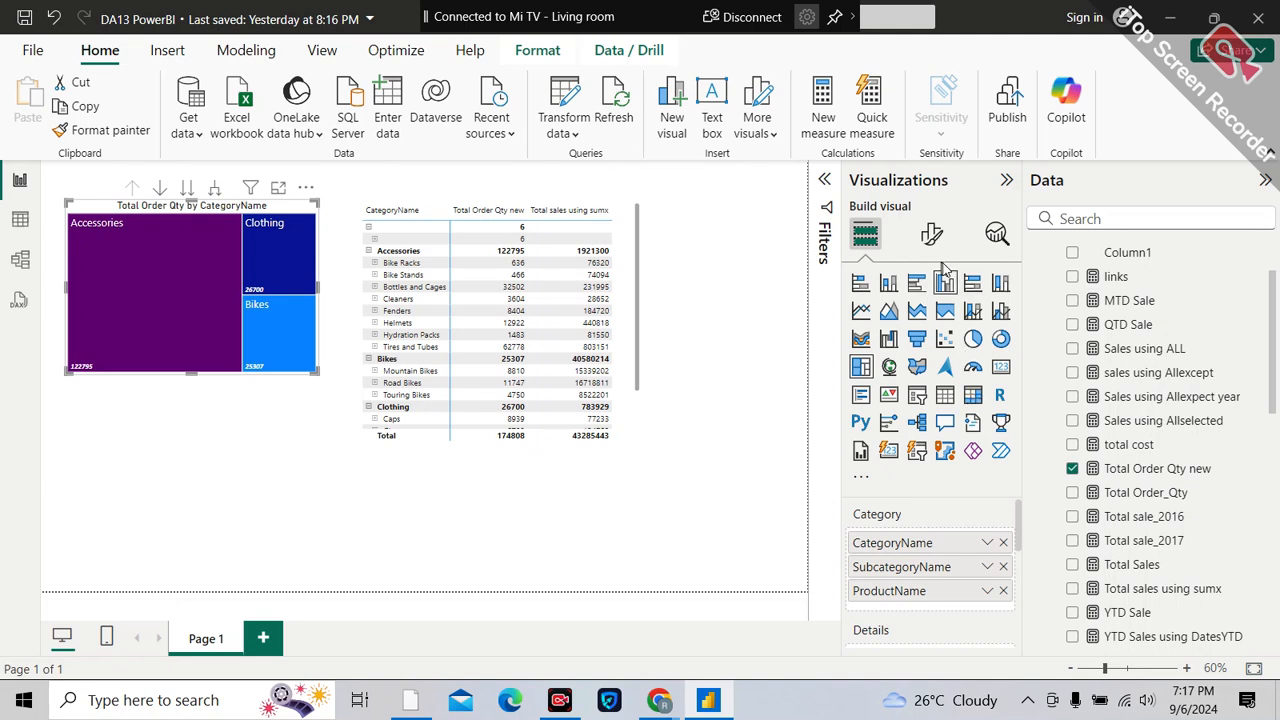
click(931, 234)
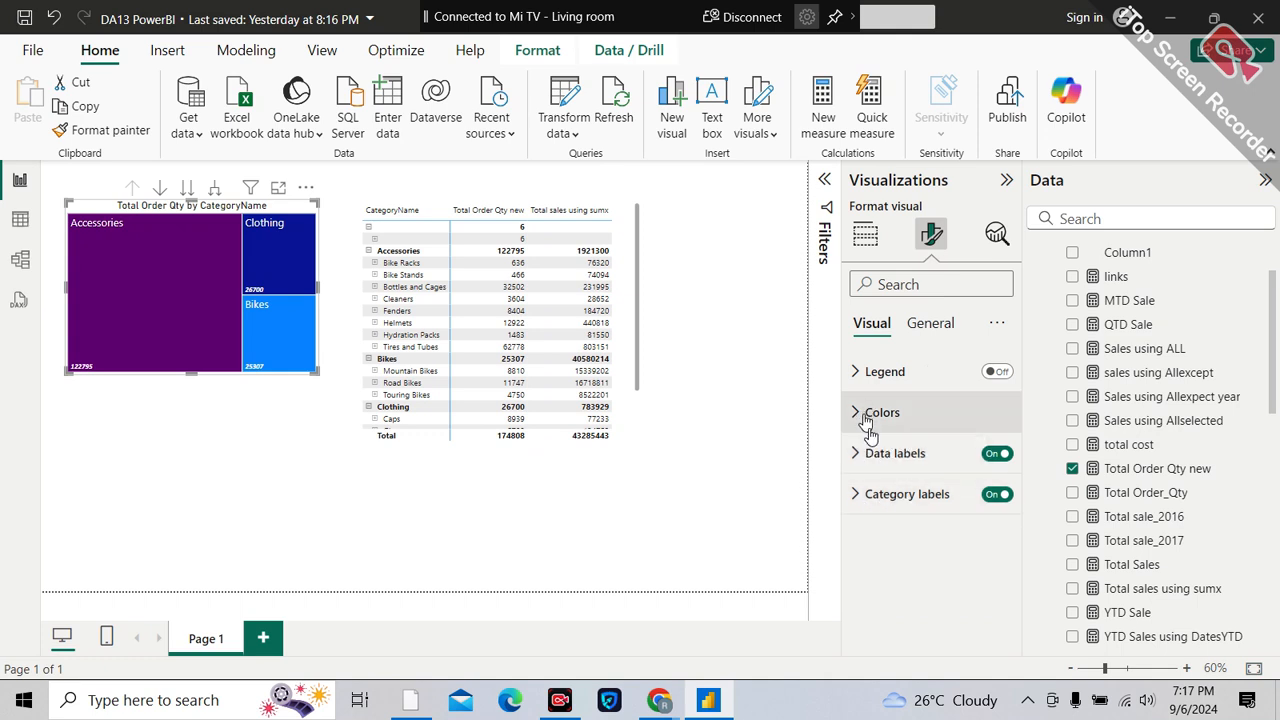
click(1000, 372)
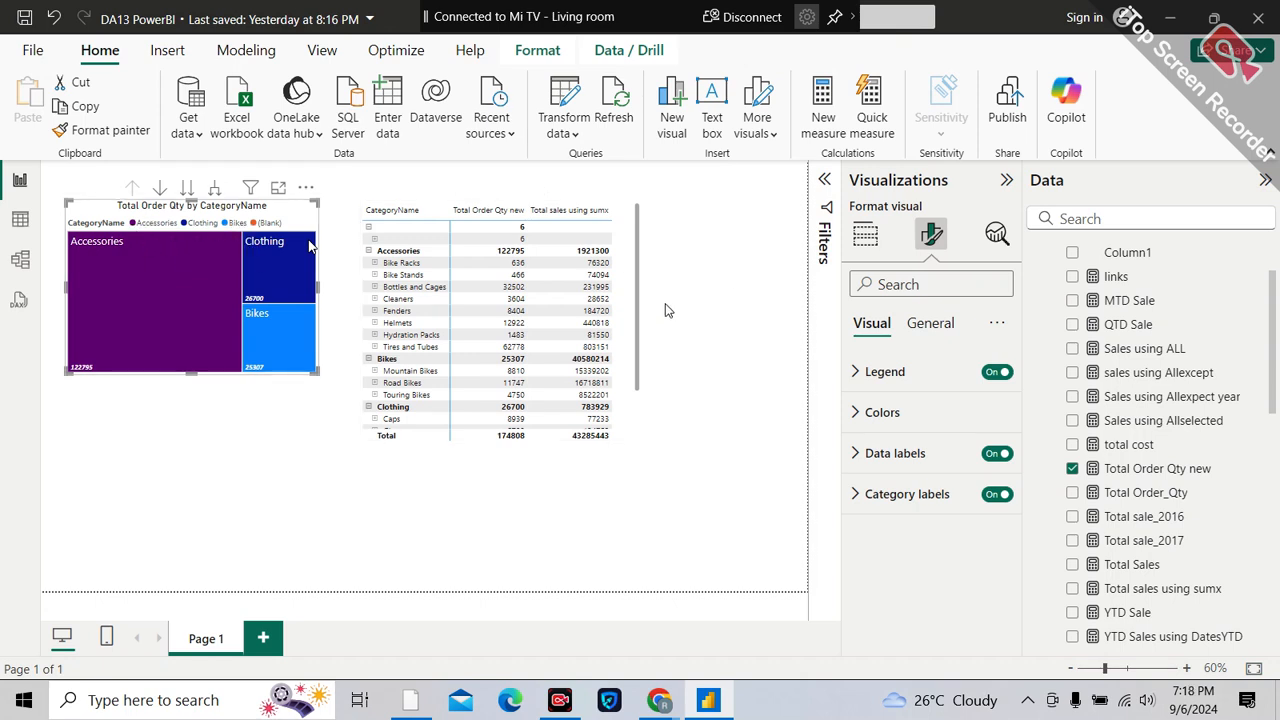
click(862, 371)
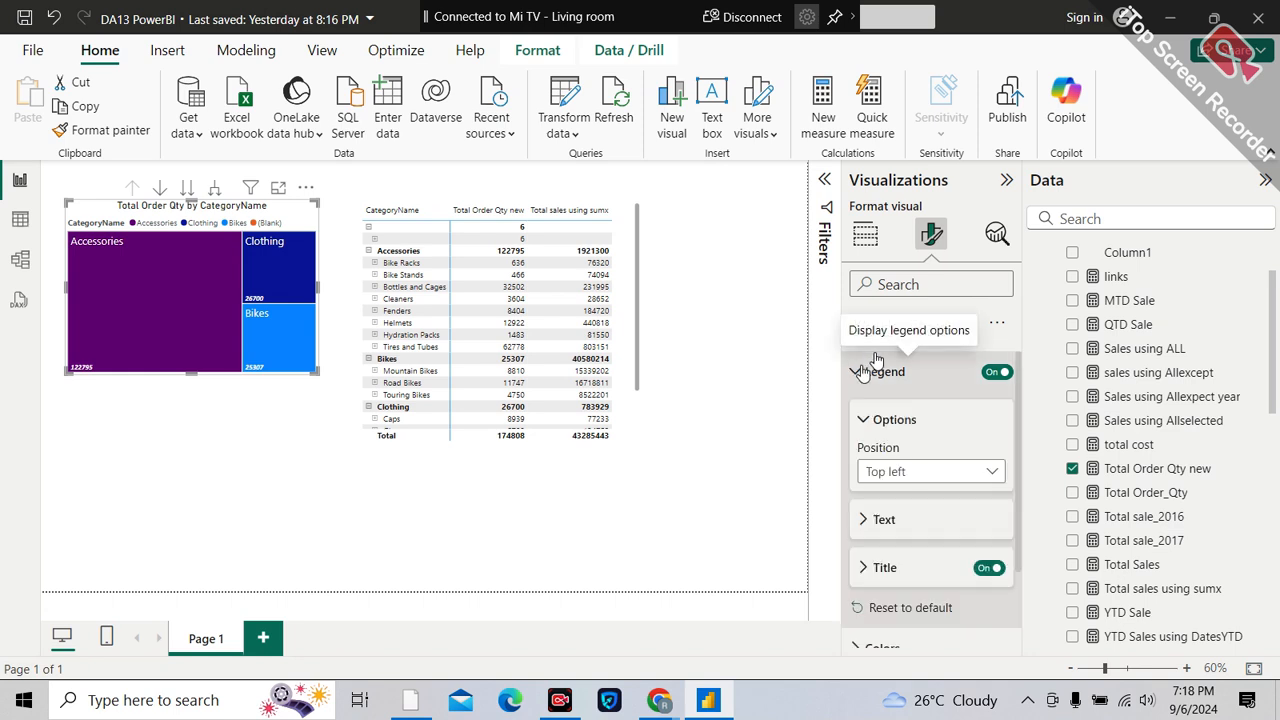
click(880, 472)
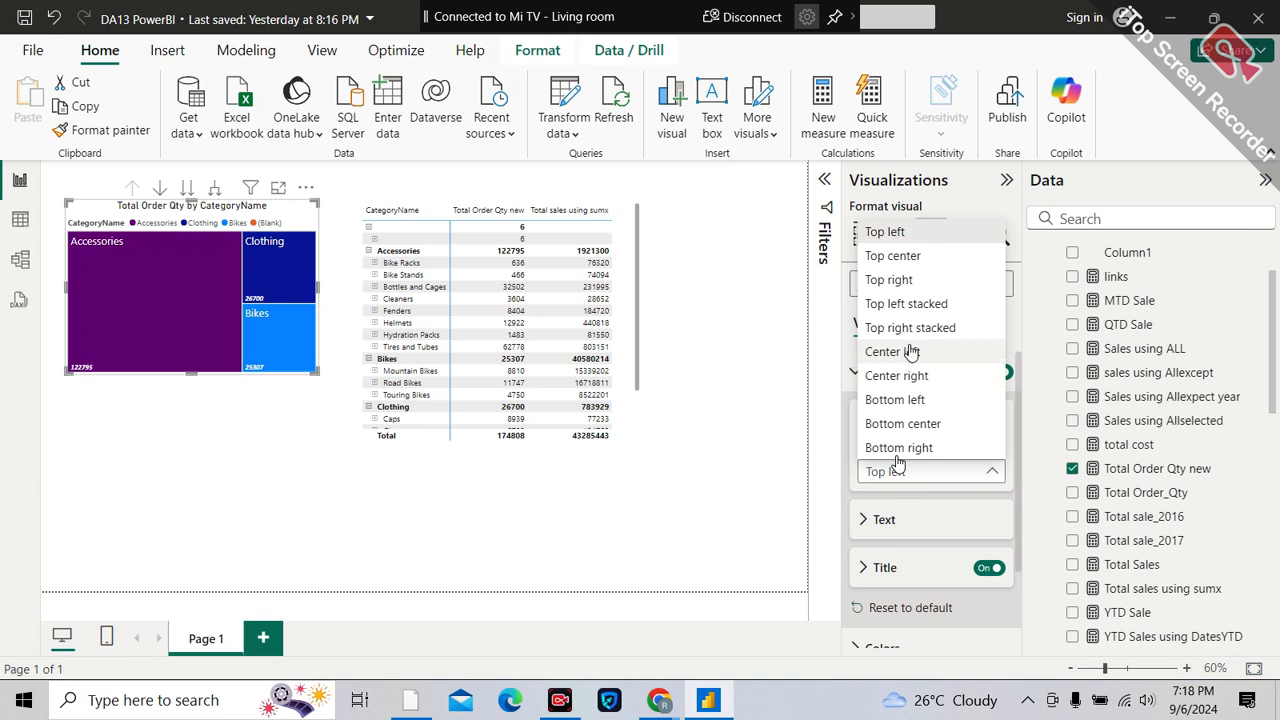
click(907, 401)
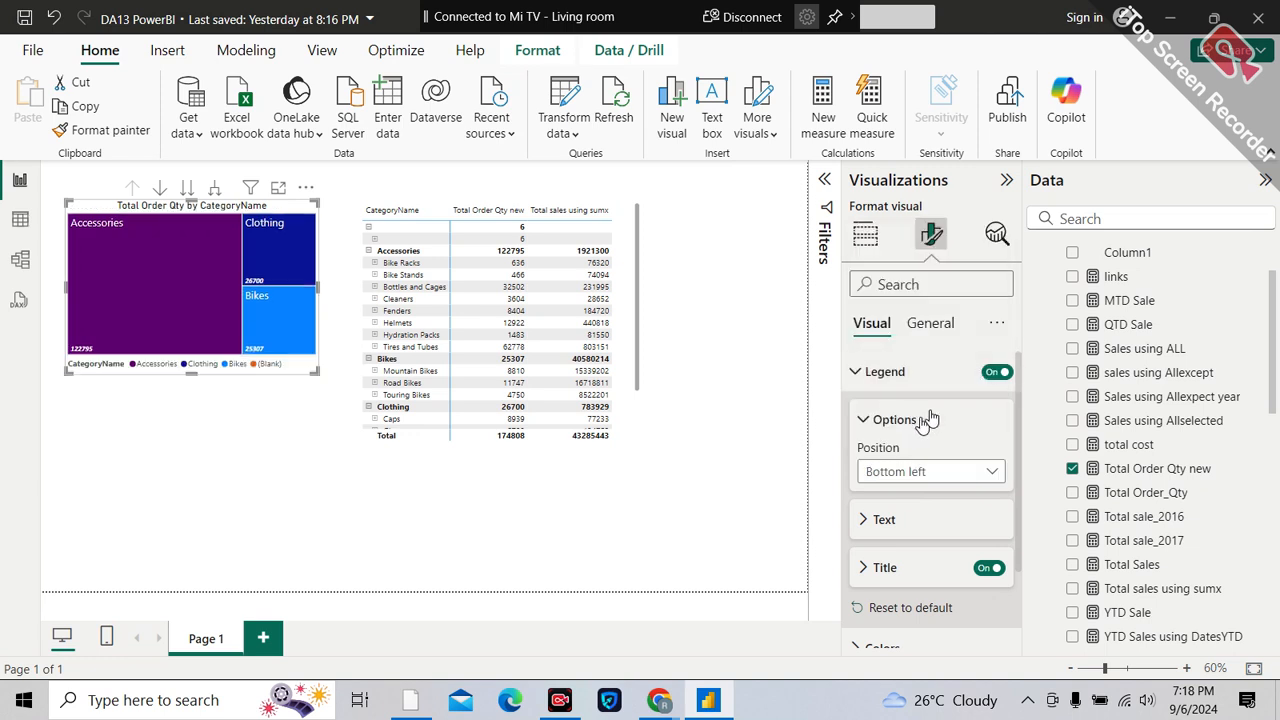
- Review the legend's text options and change its title text to "Category Name"
click(884, 518)
scroll(905, 528, down, 1)
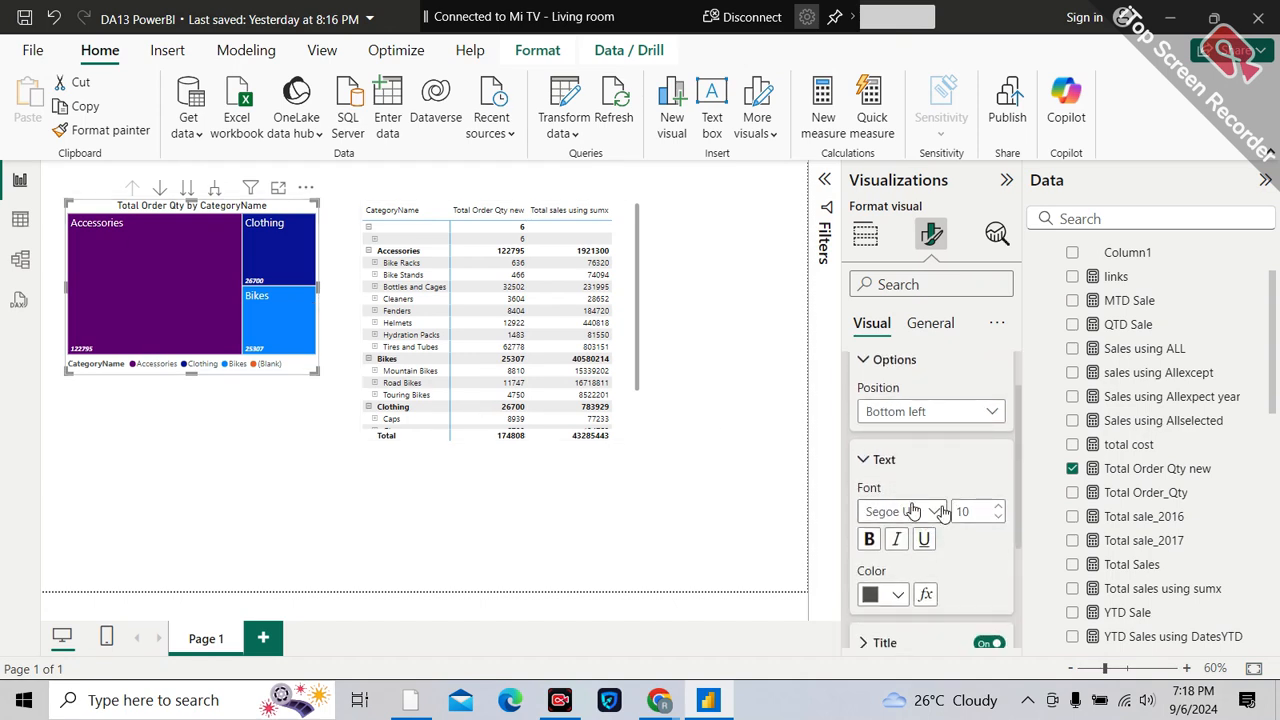
scroll(901, 535, down, 1)
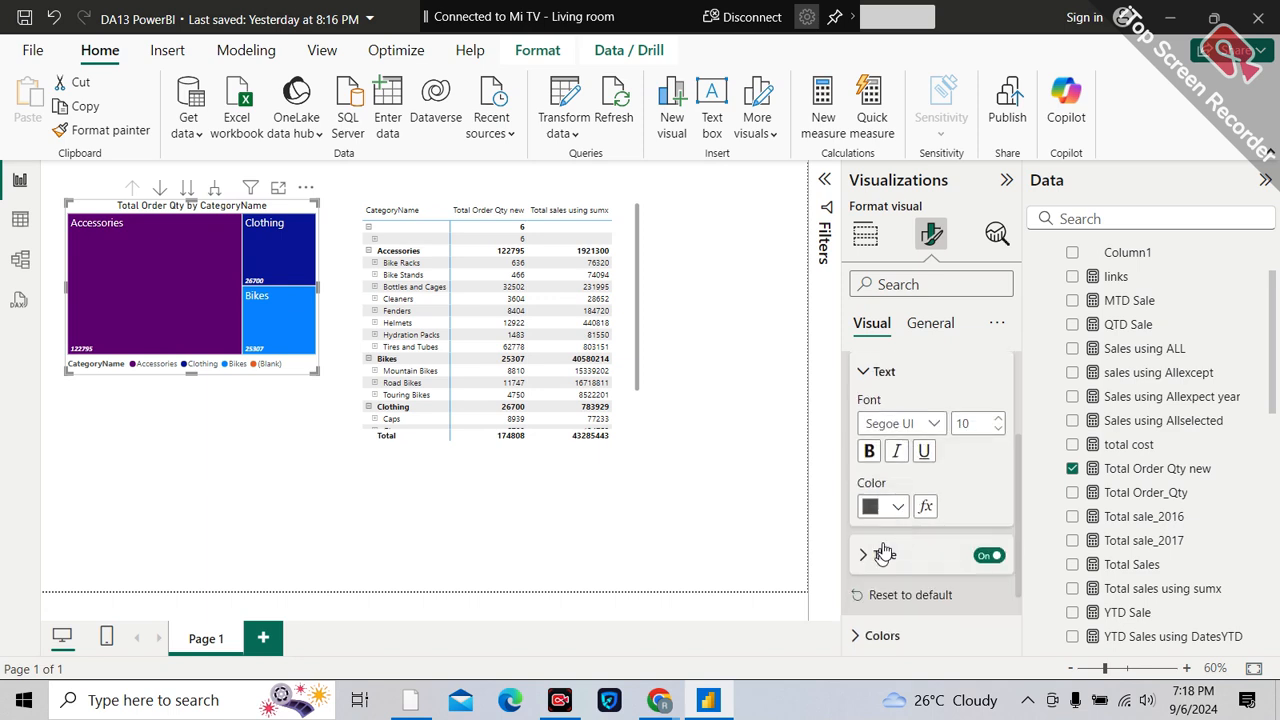
click(865, 555)
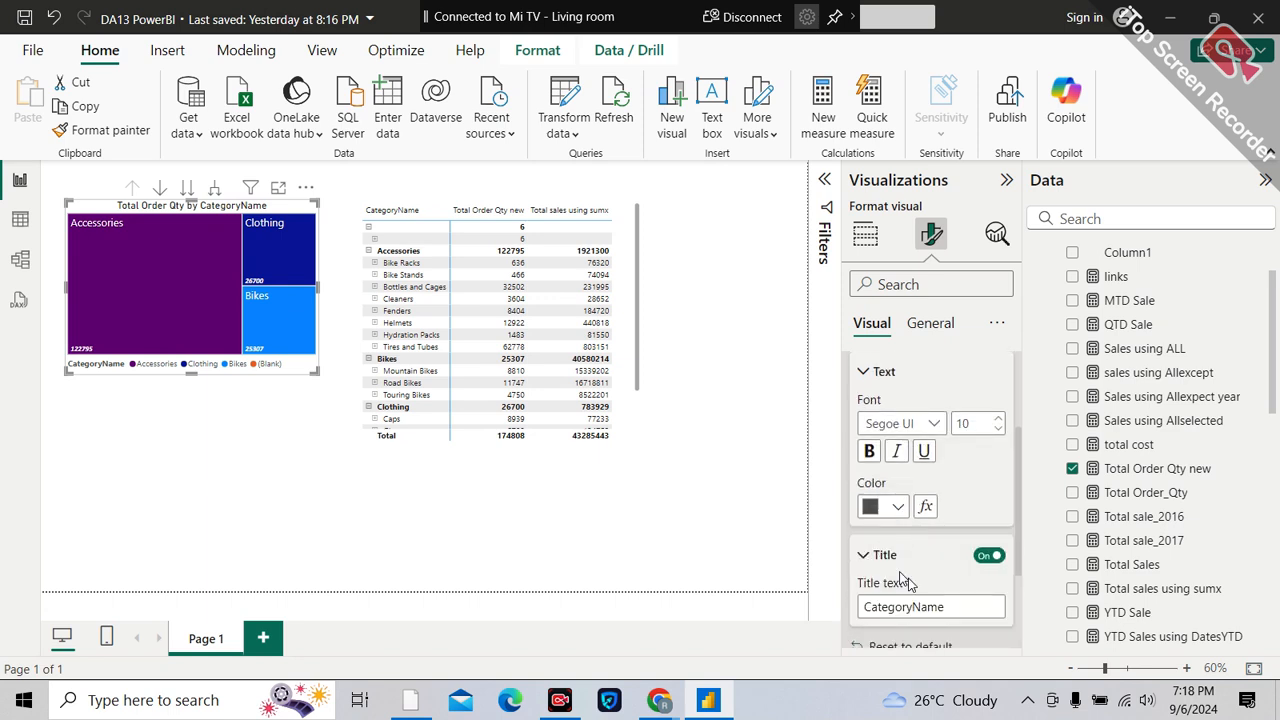
scroll(870, 582, down, 1)
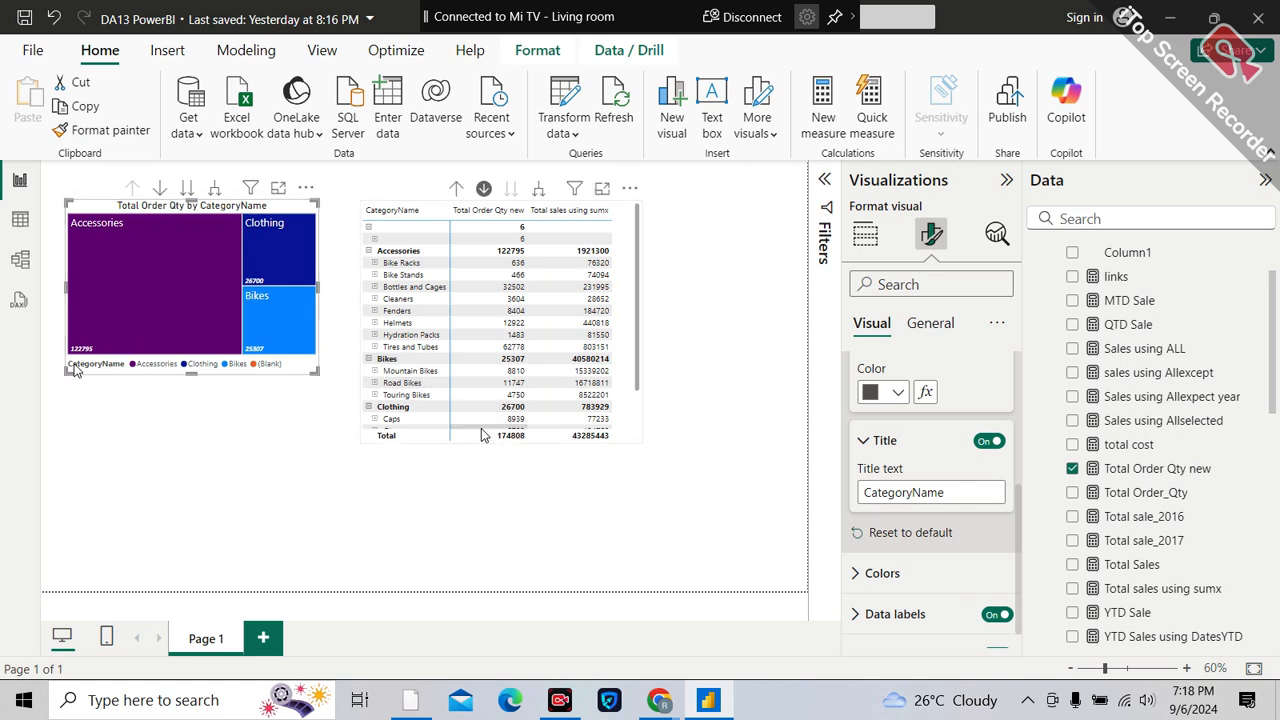
click(913, 492)
click(913, 492)
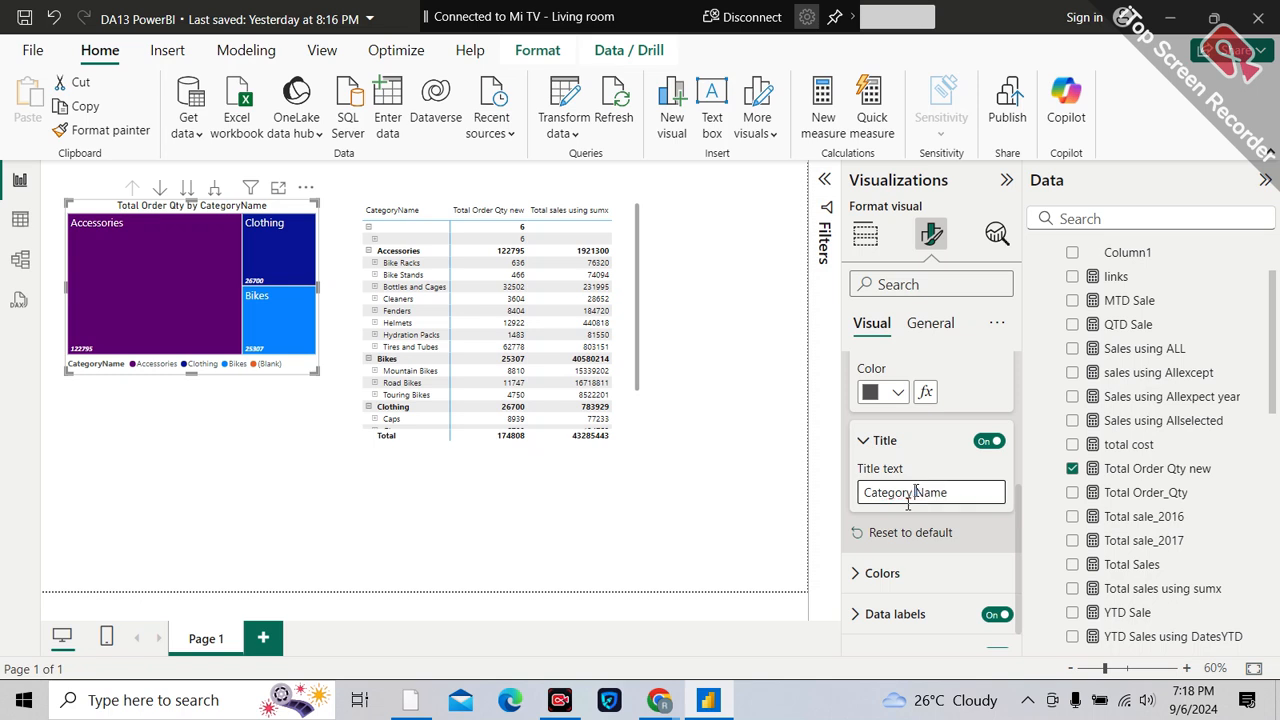
scroll(937, 514, down, 2)
mouse_move(296, 213)
click(82, 375)
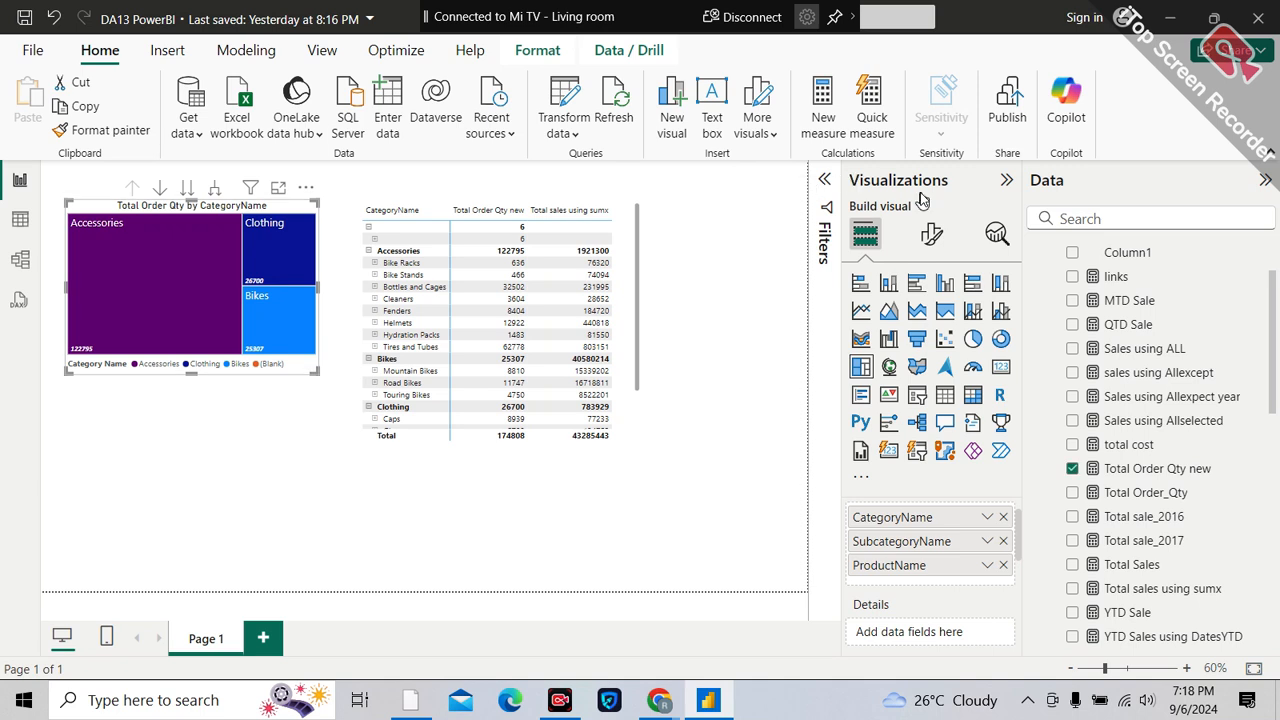
- Set the treemap legend's position to Top left and deselect the visual
click(933, 233)
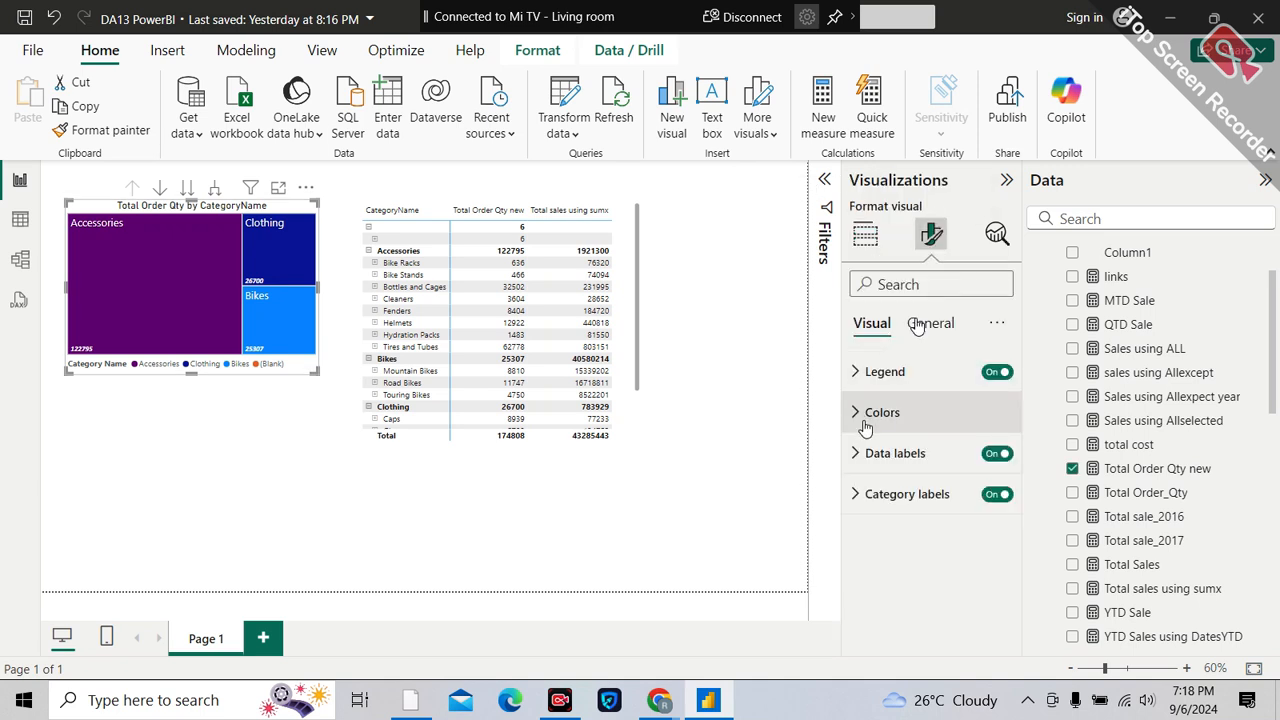
click(857, 385)
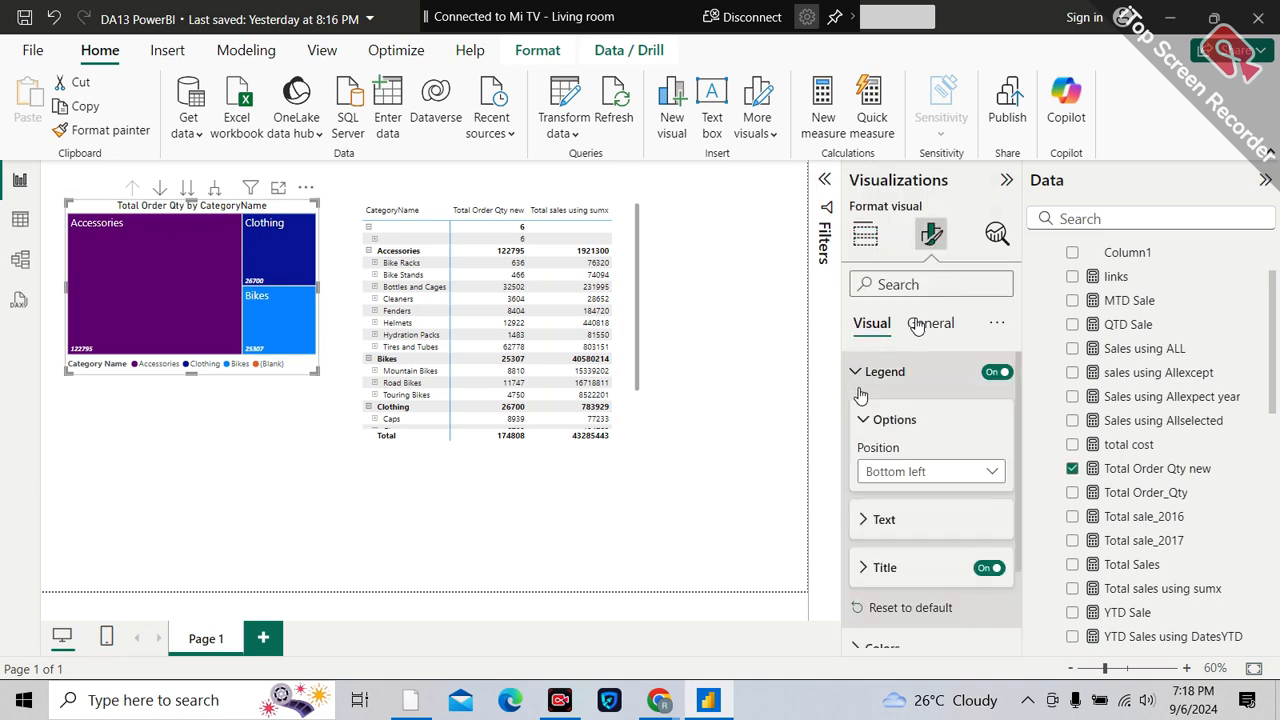
click(900, 478)
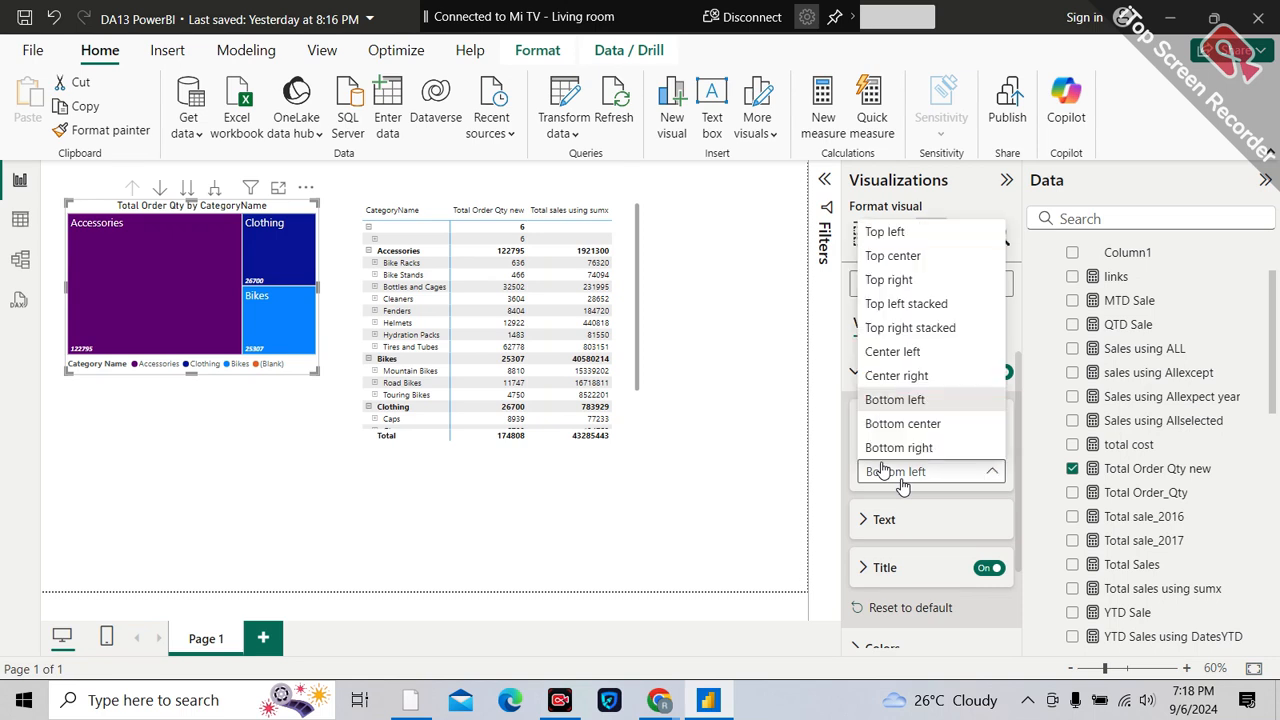
click(885, 232)
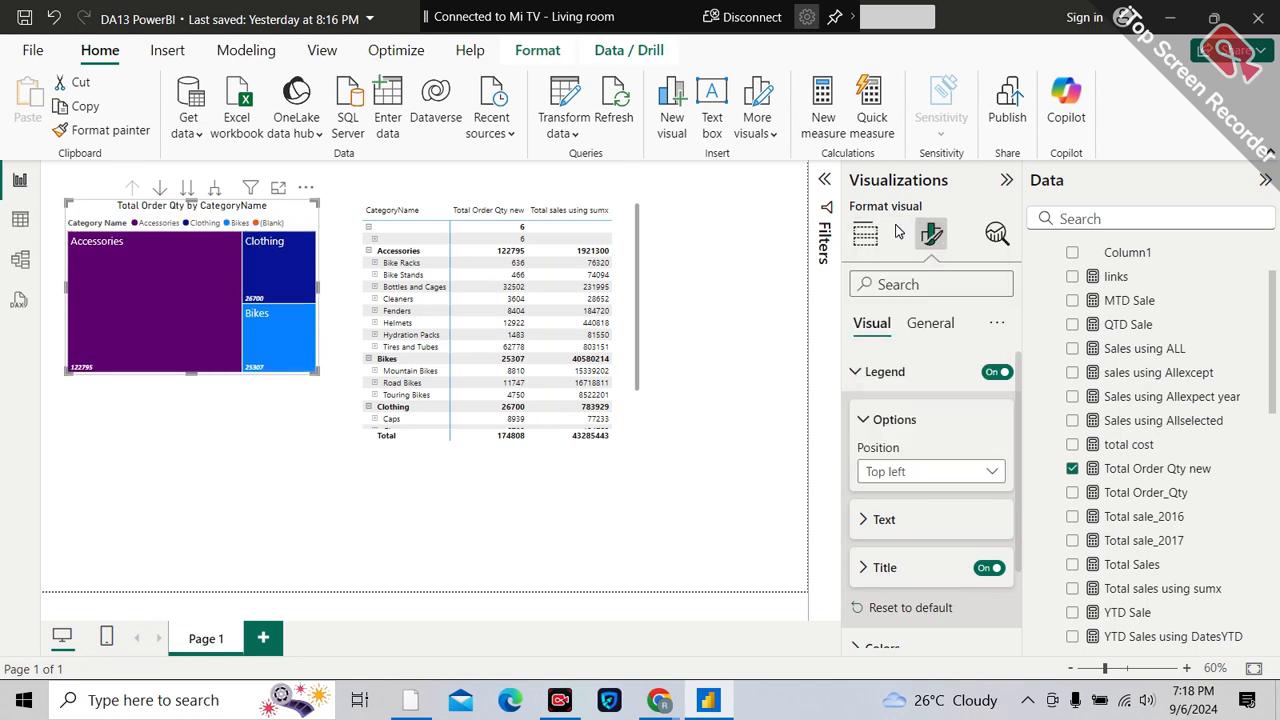
click(263, 500)
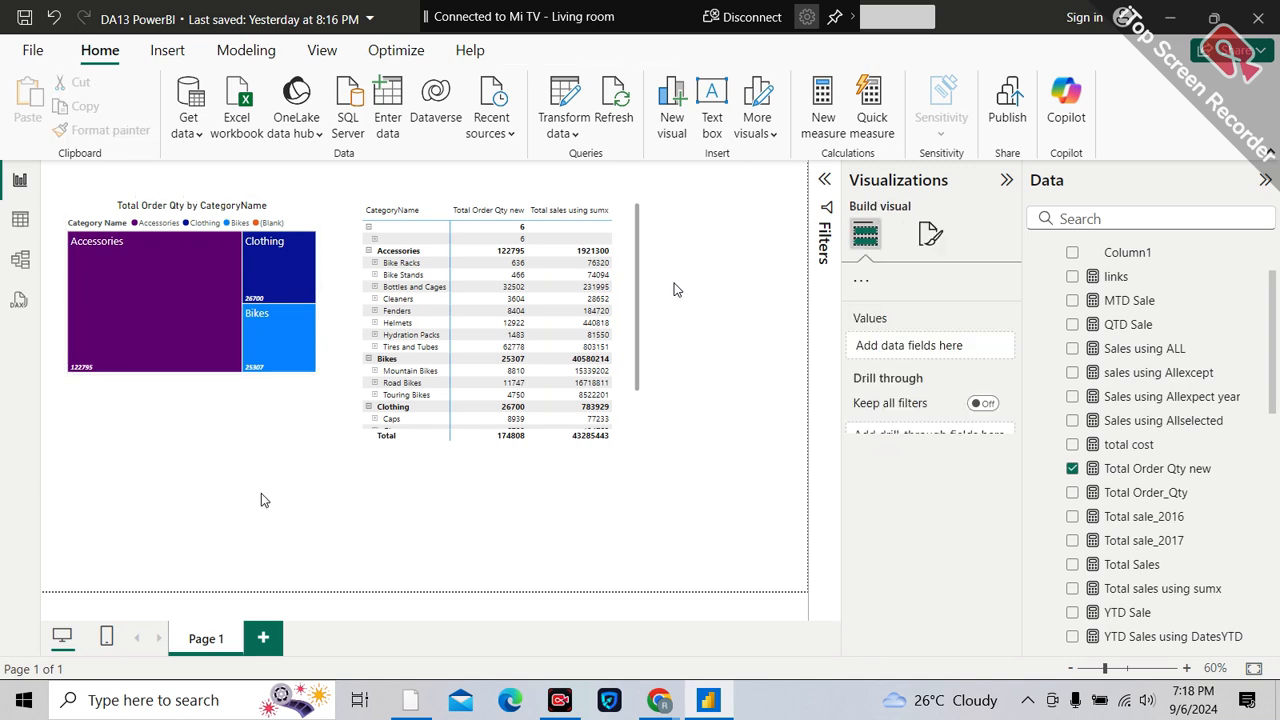
- Turn on the visual border and shadow effects for the treemap, leaving it deselected
click(212, 246)
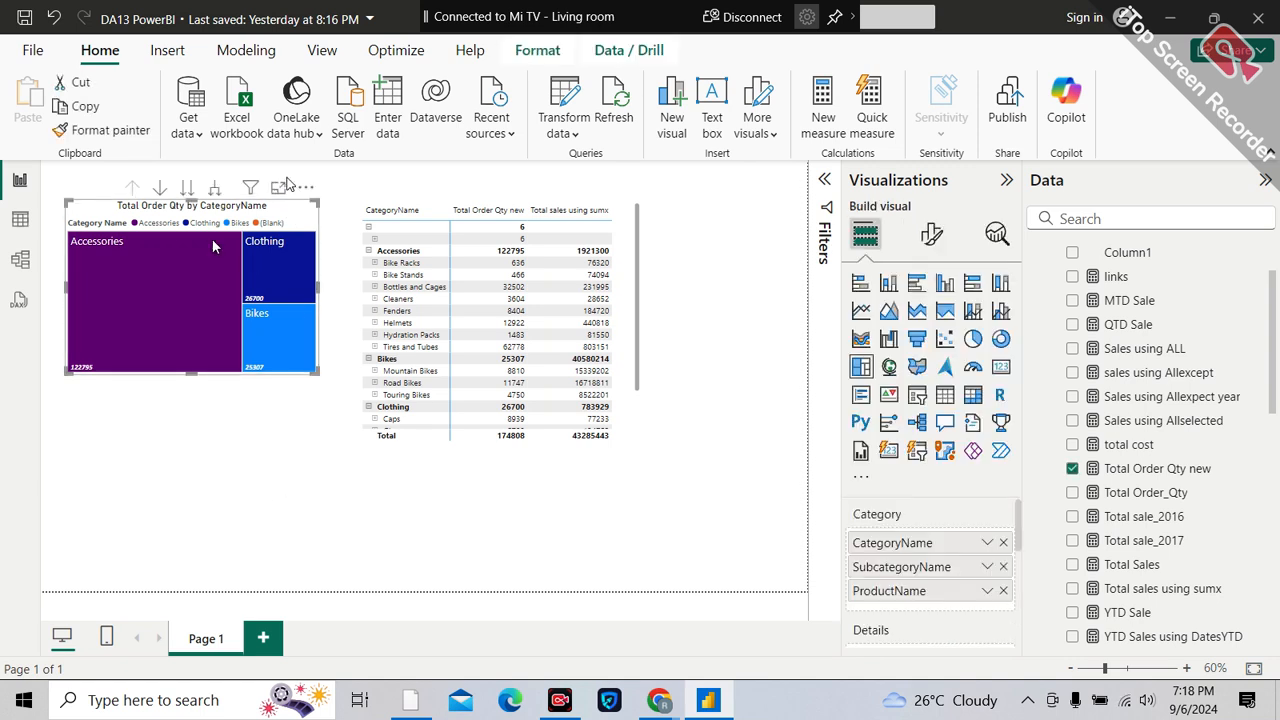
click(940, 242)
click(922, 330)
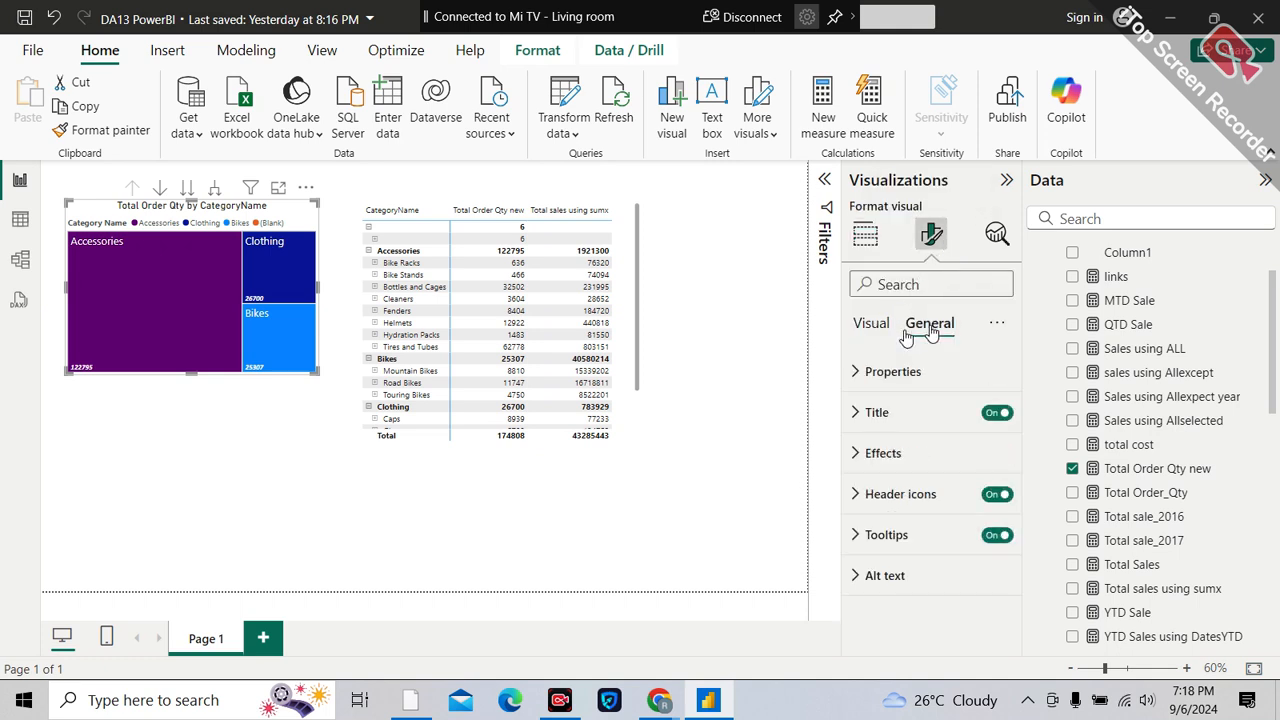
click(876, 463)
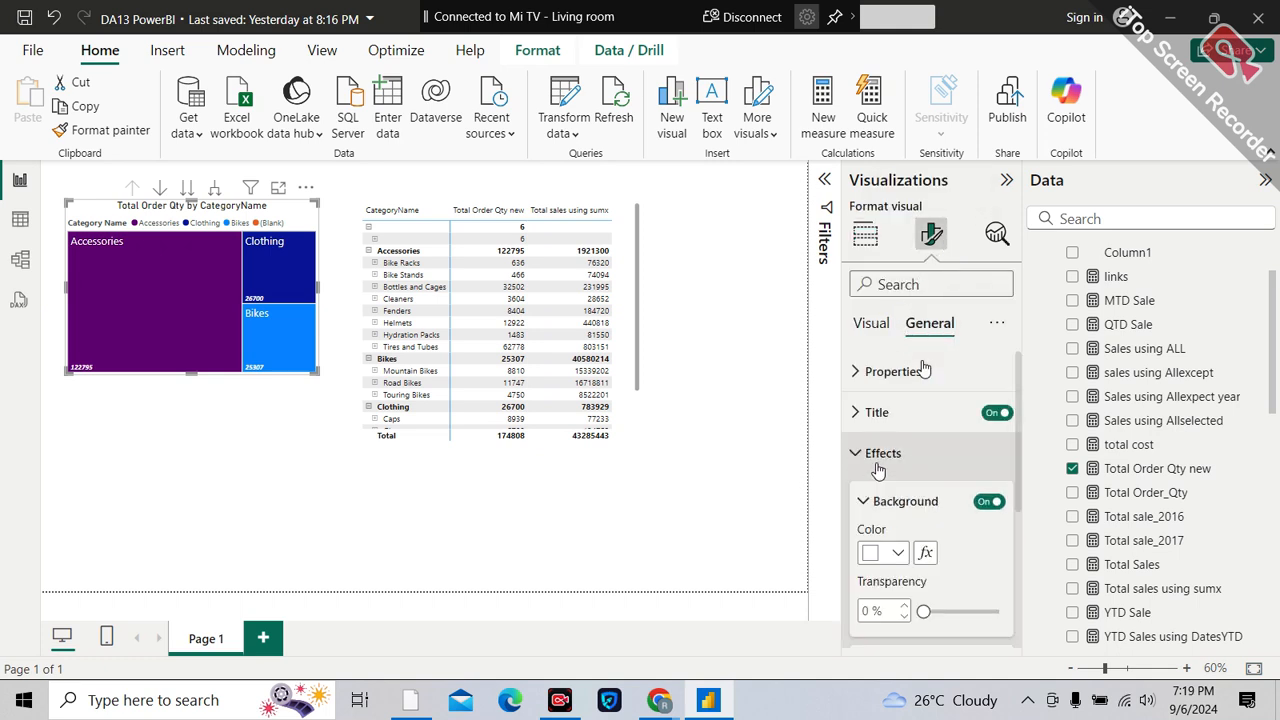
scroll(905, 538, down, 1)
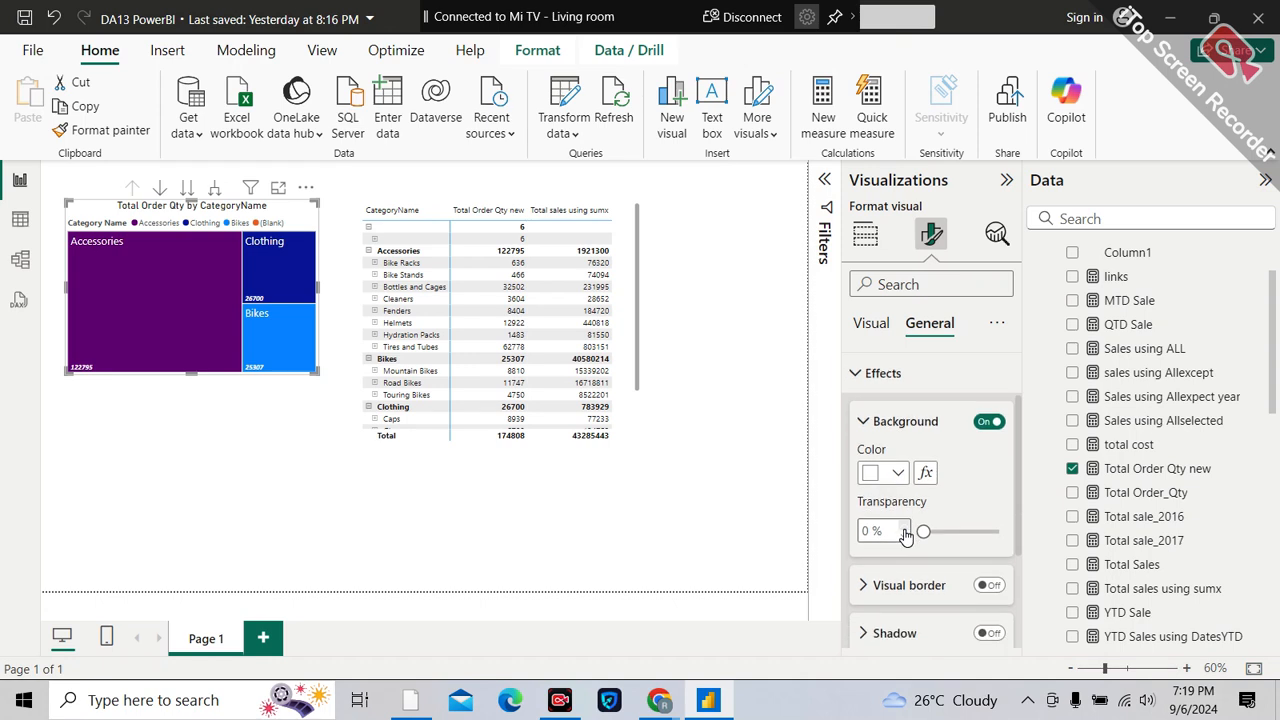
click(990, 586)
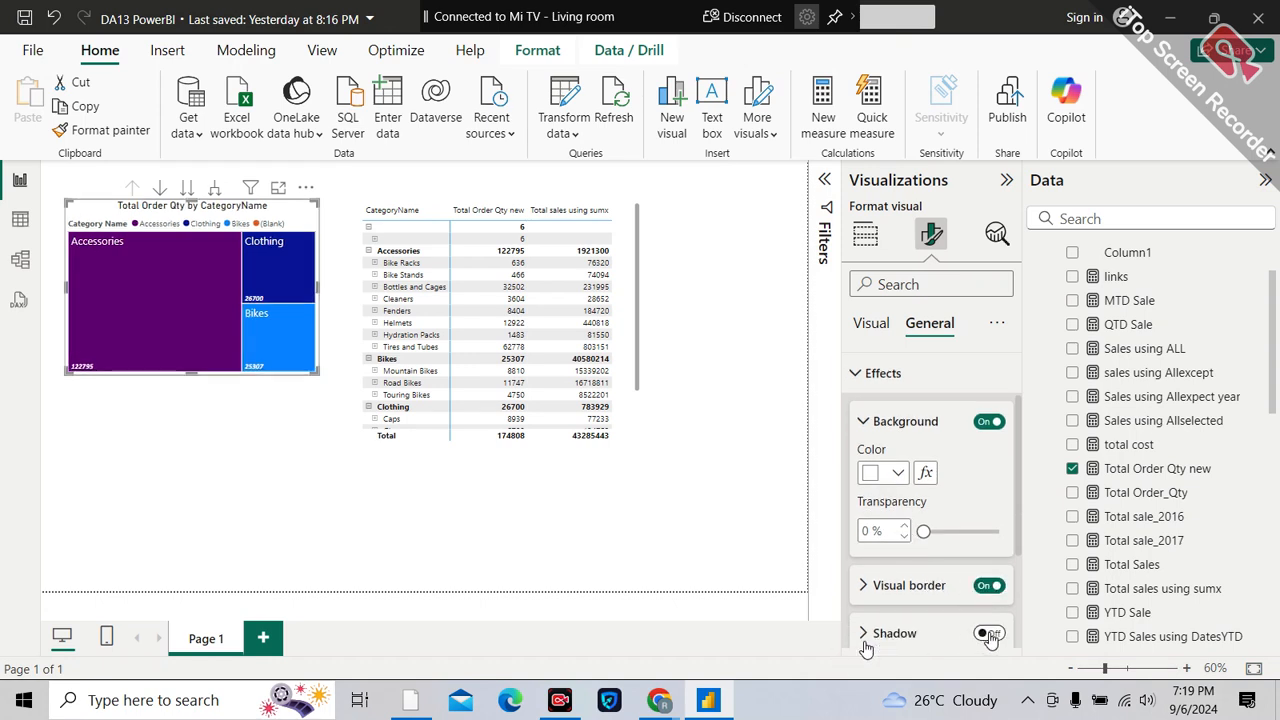
click(989, 634)
click(312, 447)
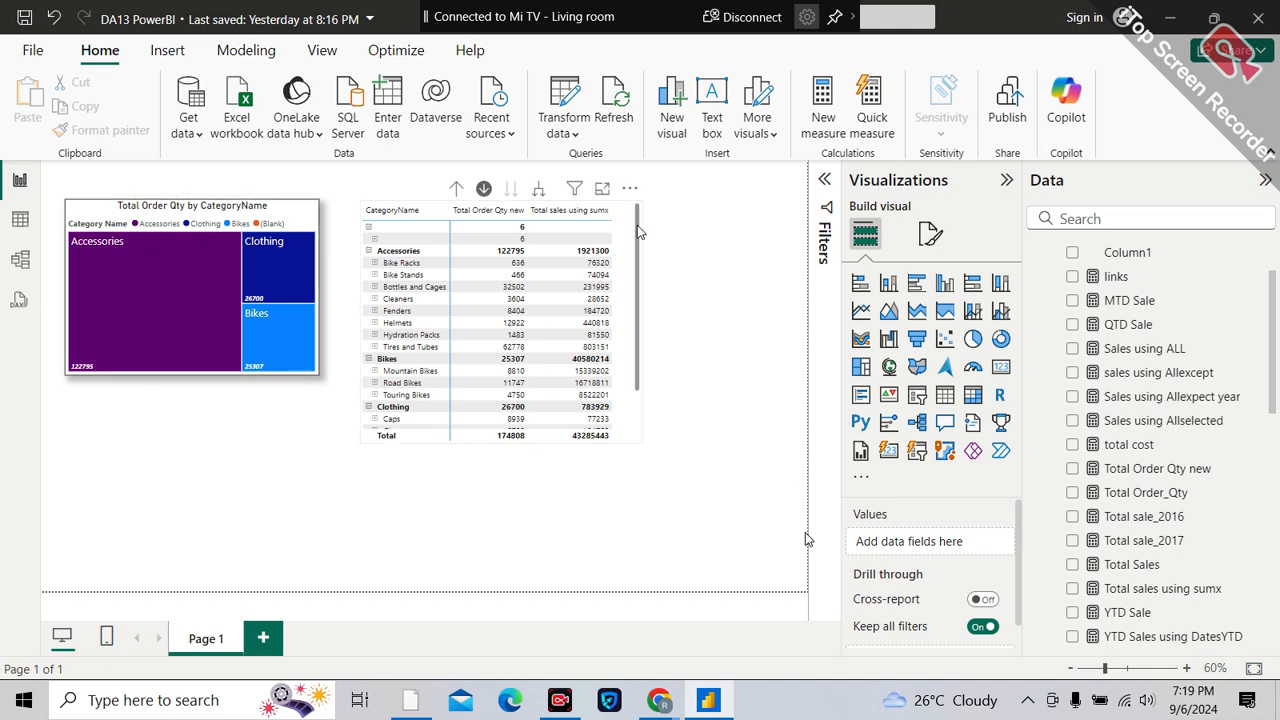
- Filter the treemap's CategoryName to exclude (Blank), keeping Accessories, Bikes, Clothing and Components
mouse_move(305, 257)
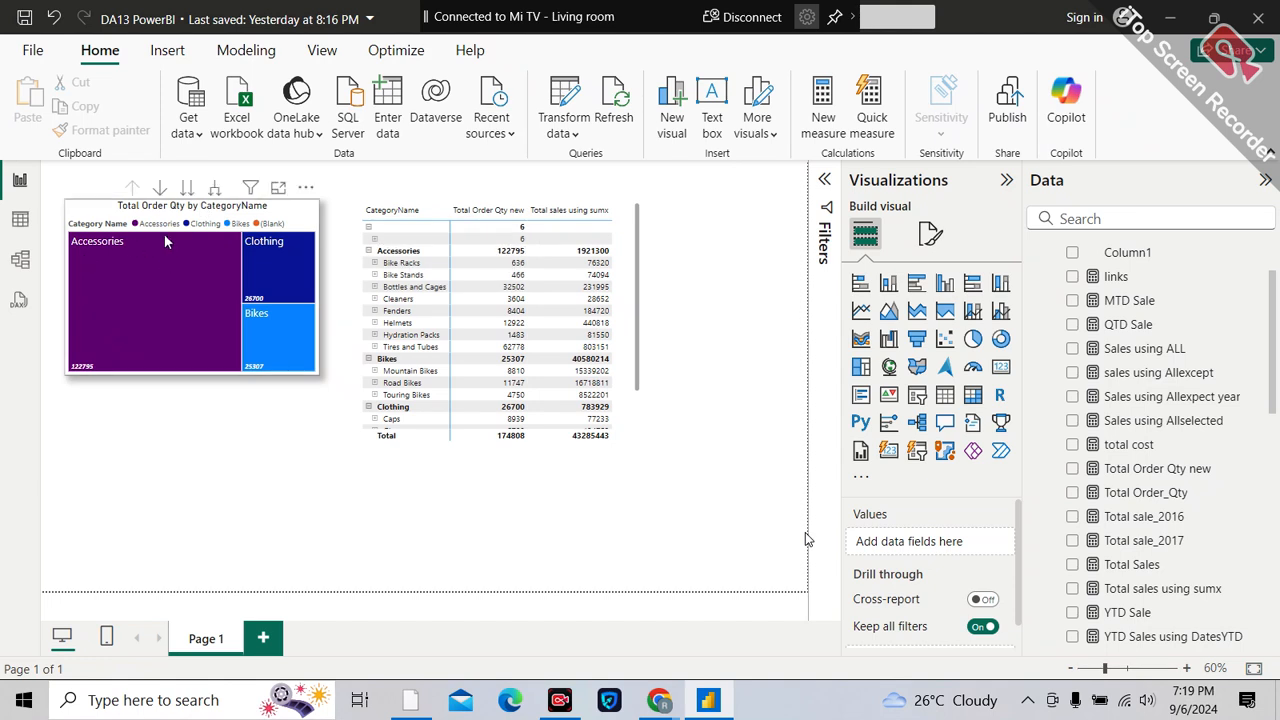
click(290, 224)
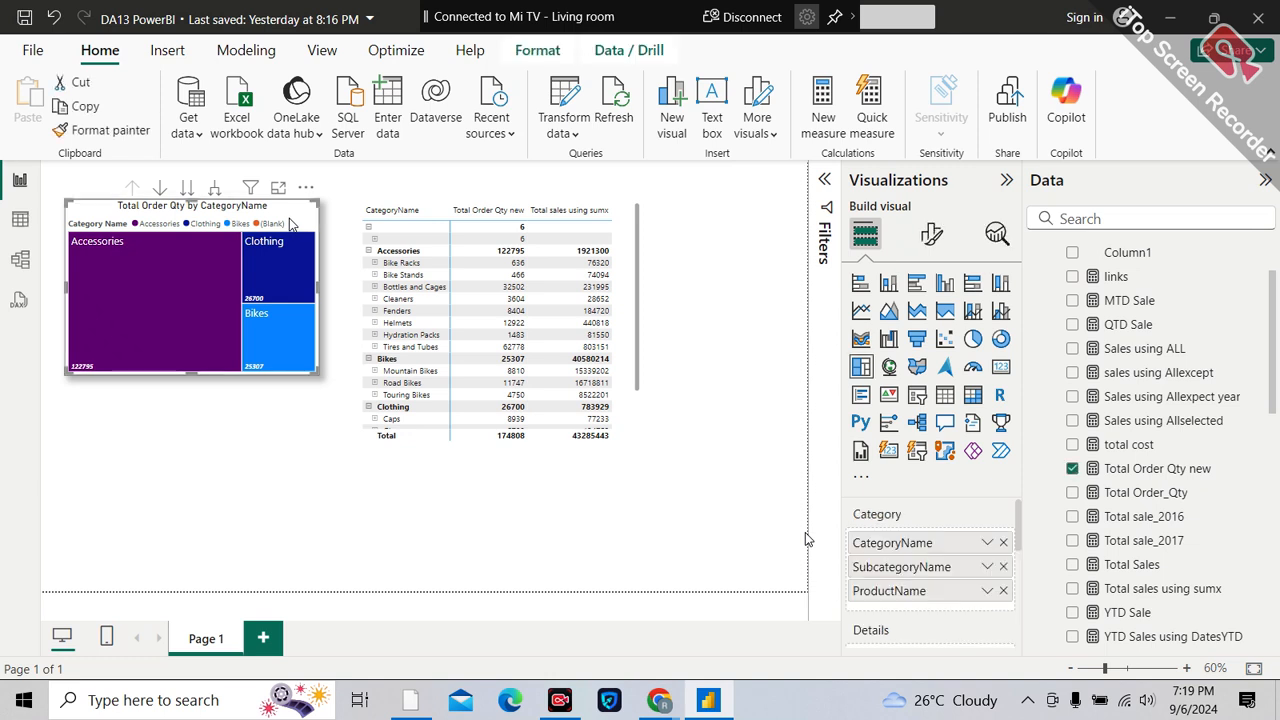
click(824, 179)
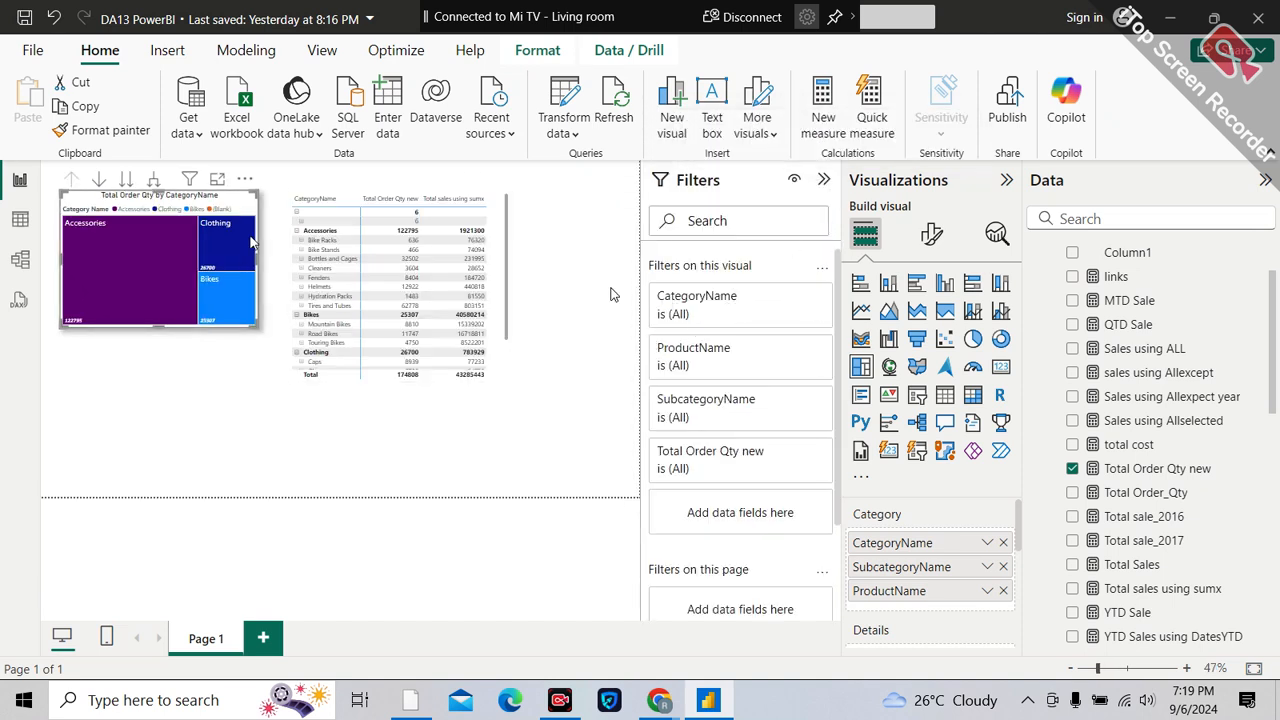
click(745, 300)
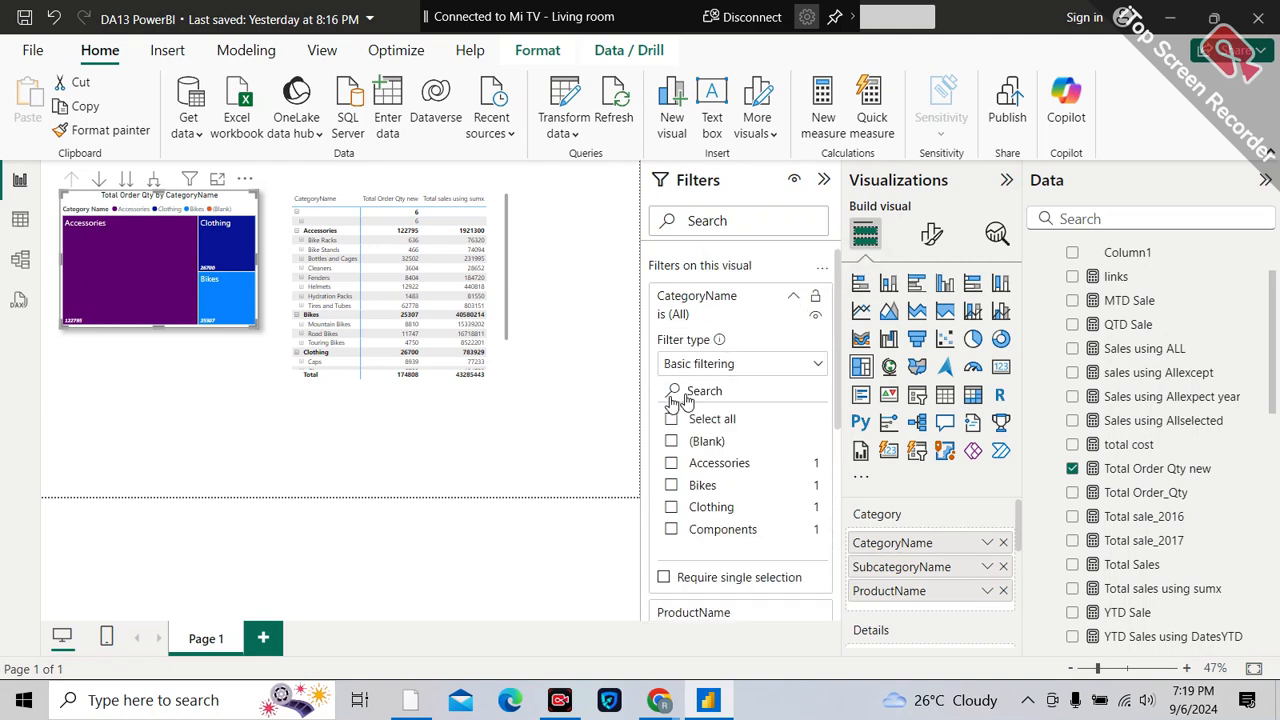
click(673, 442)
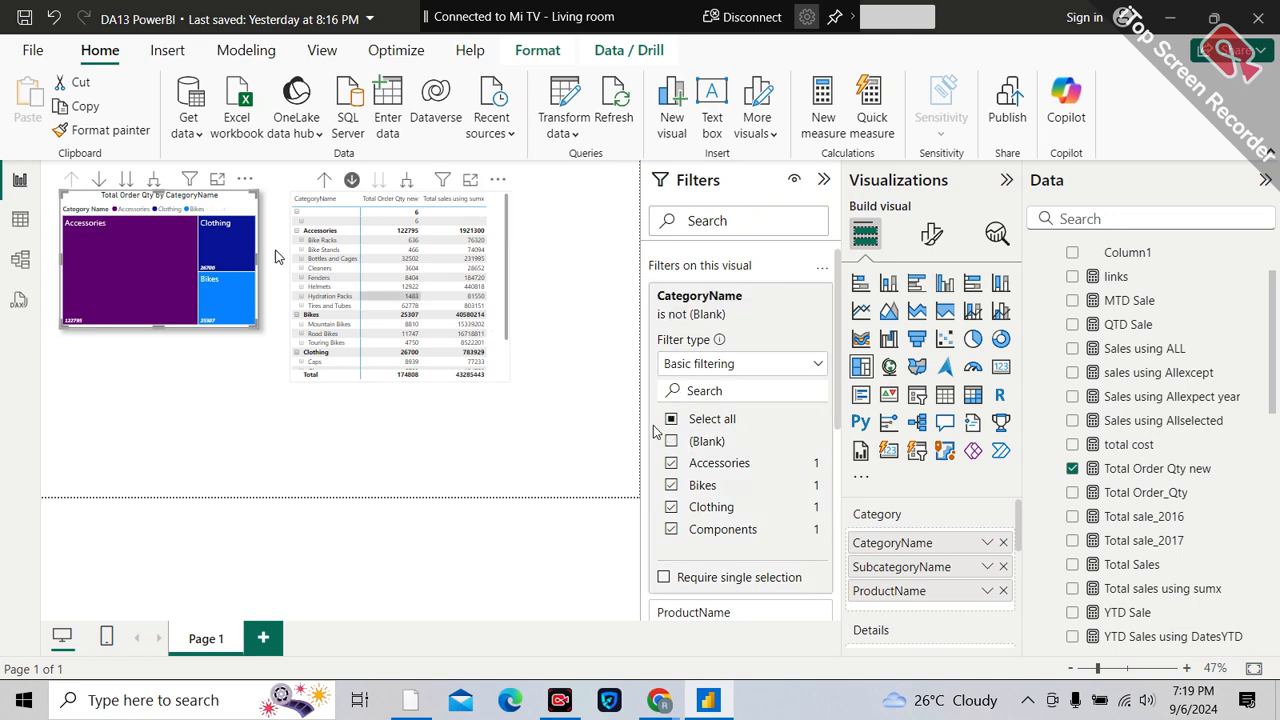
mouse_move(233, 224)
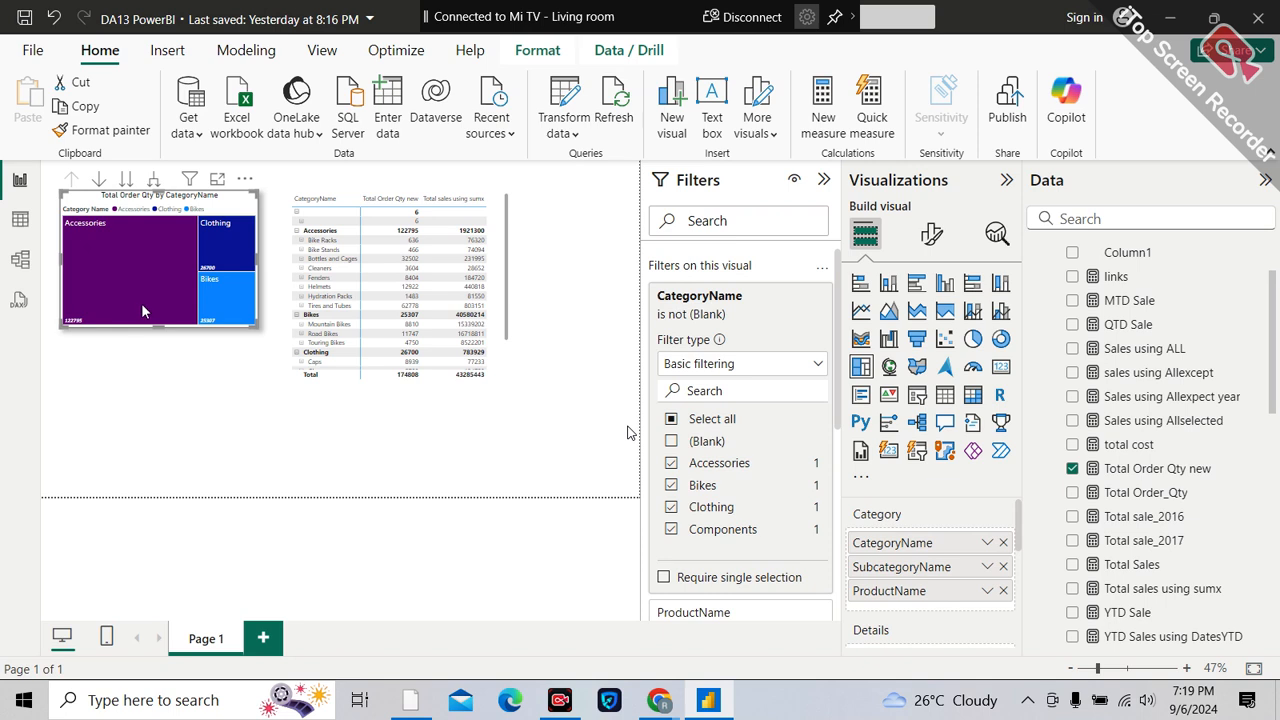
mouse_move(141, 311)
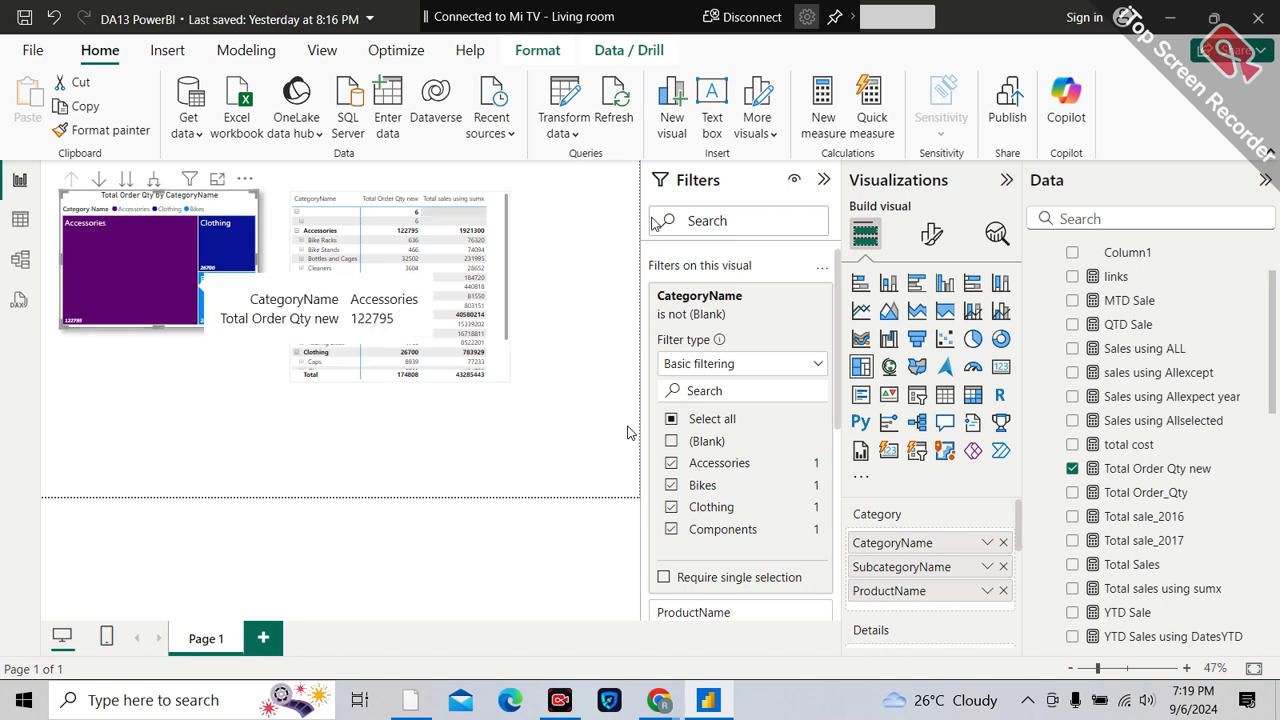
click(825, 182)
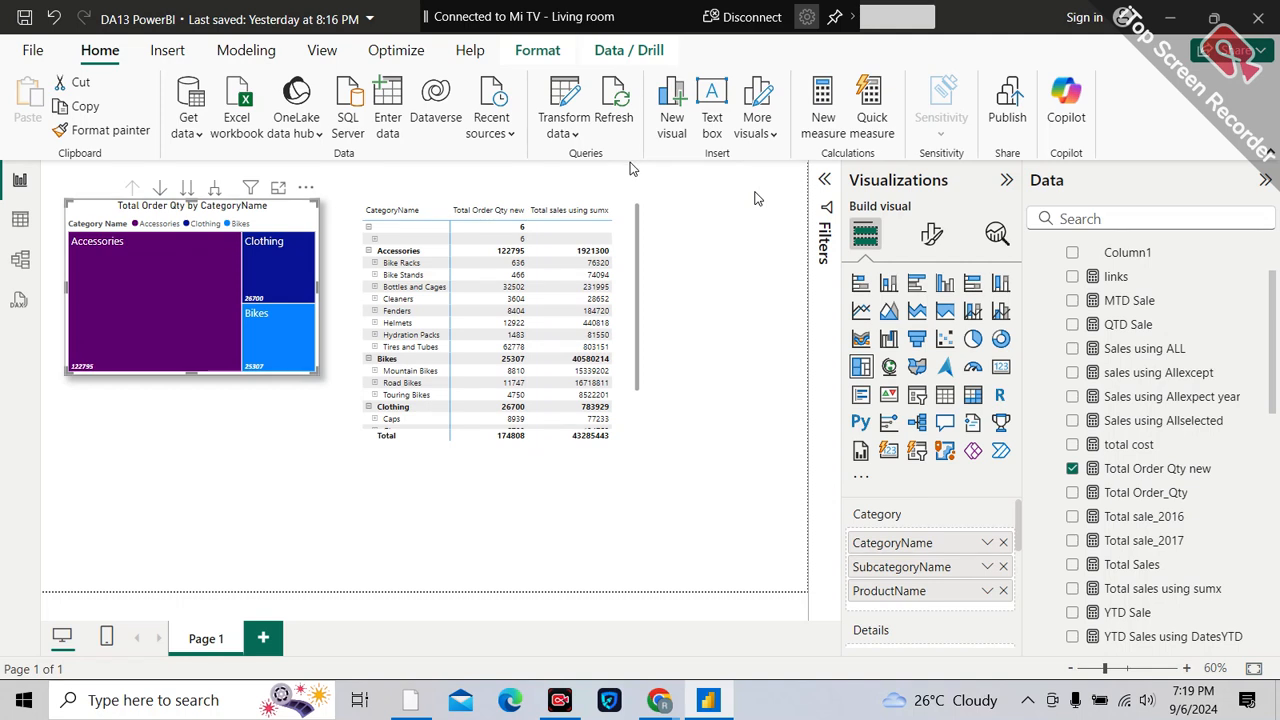
- Filter the matrix's CategoryName to exclude (Blank), keeping Accessories, Bikes, Clothing and Components, and leave the matrix deselected
click(638, 231)
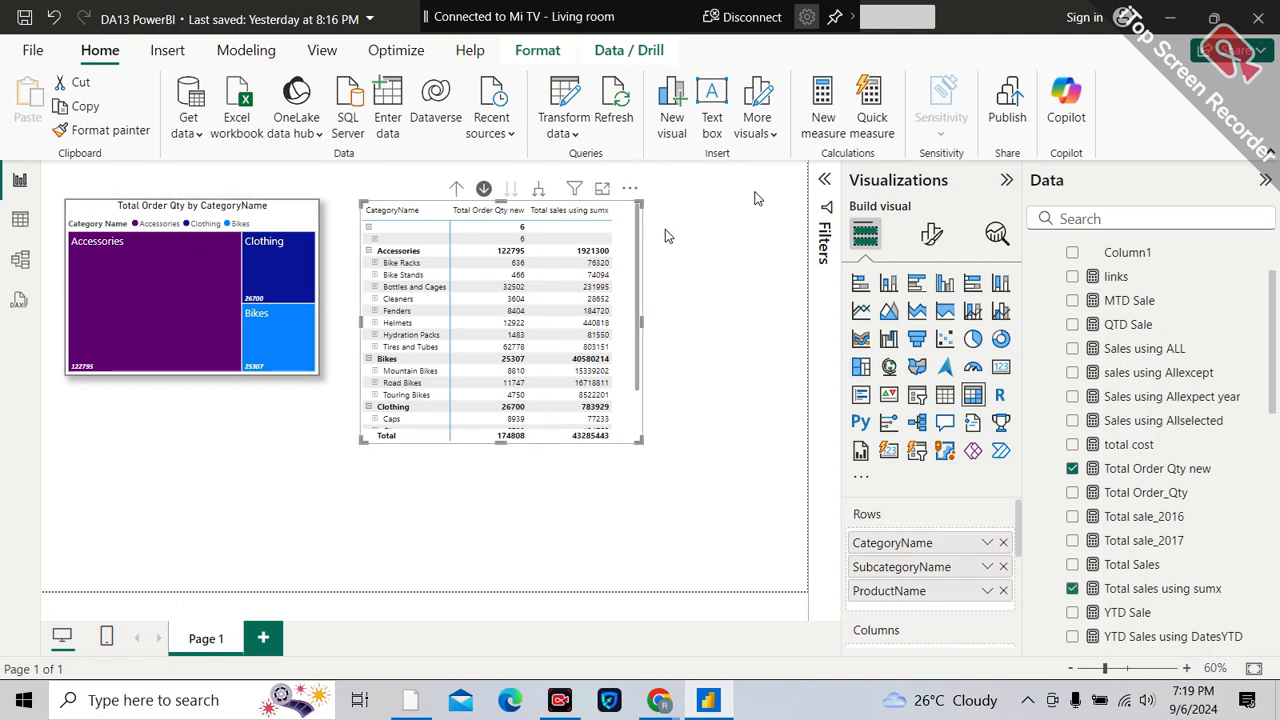
click(825, 181)
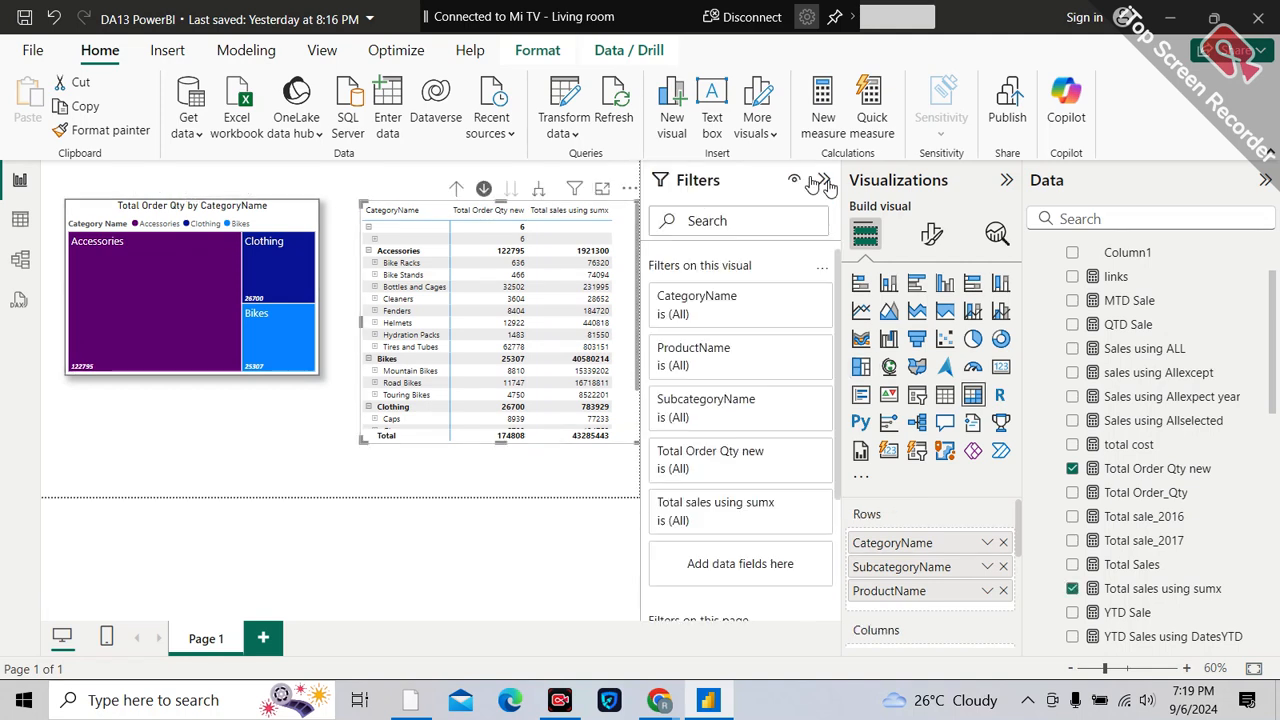
click(792, 301)
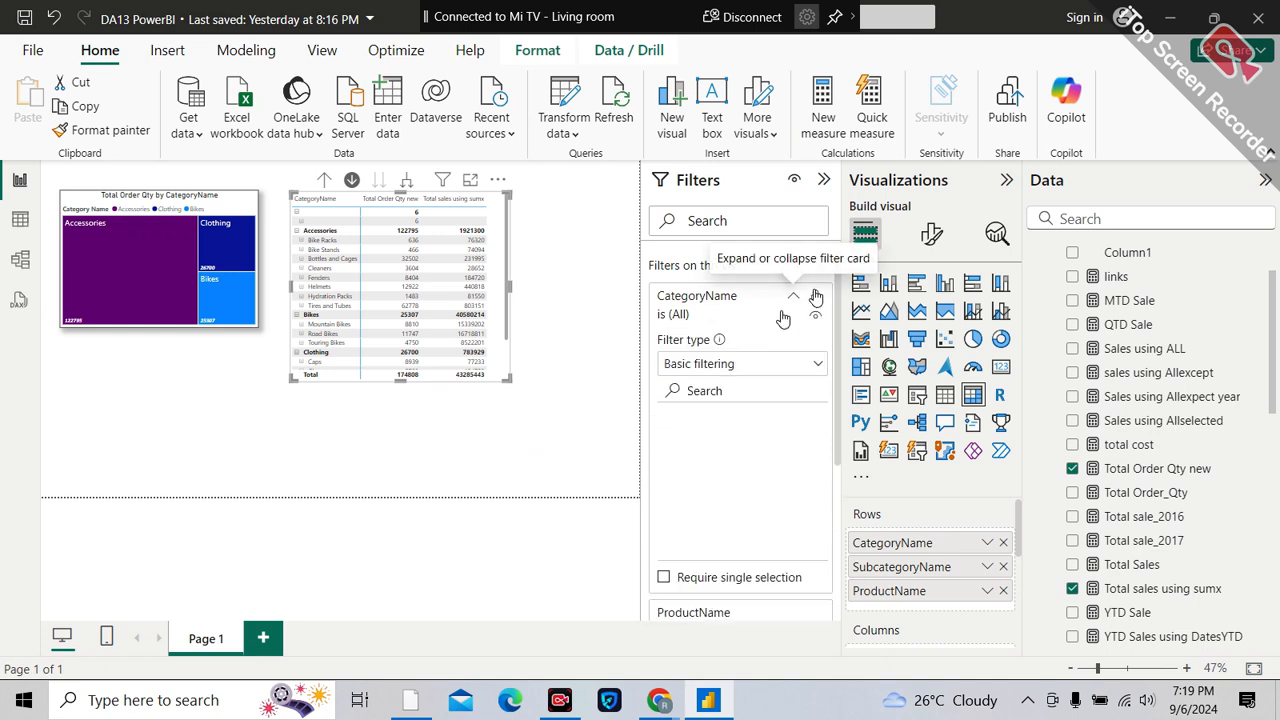
click(704, 421)
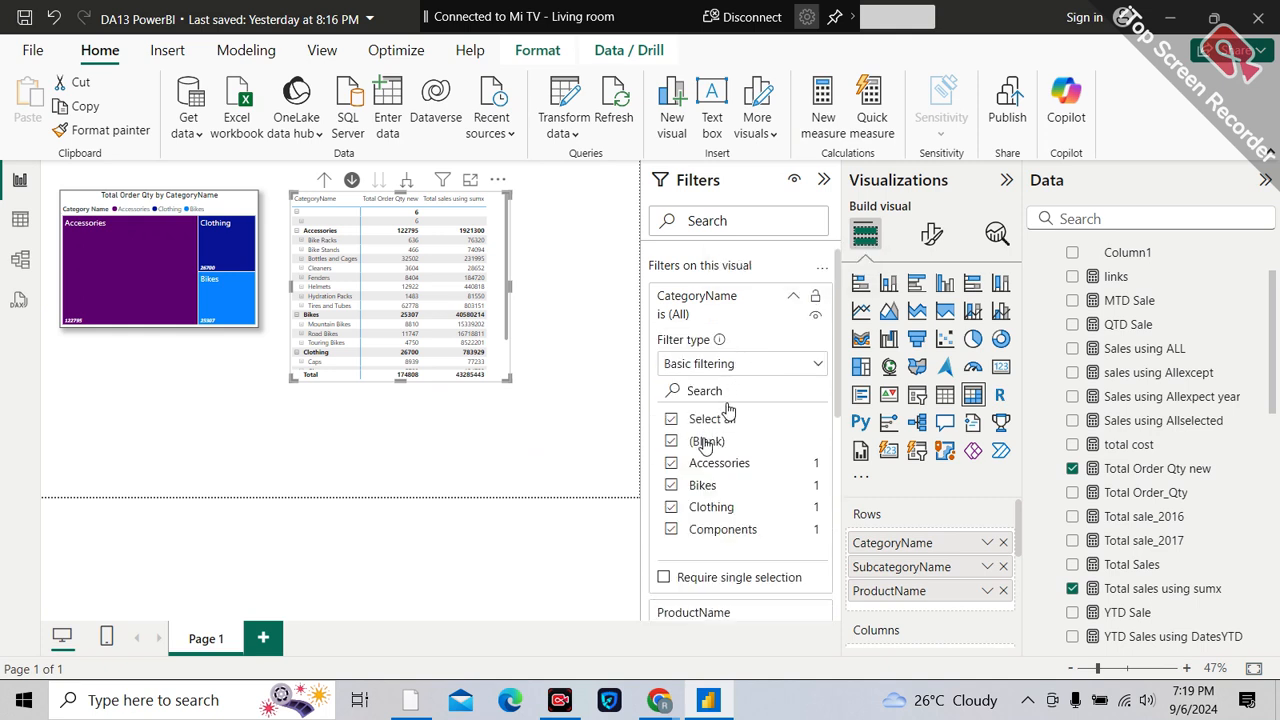
click(705, 442)
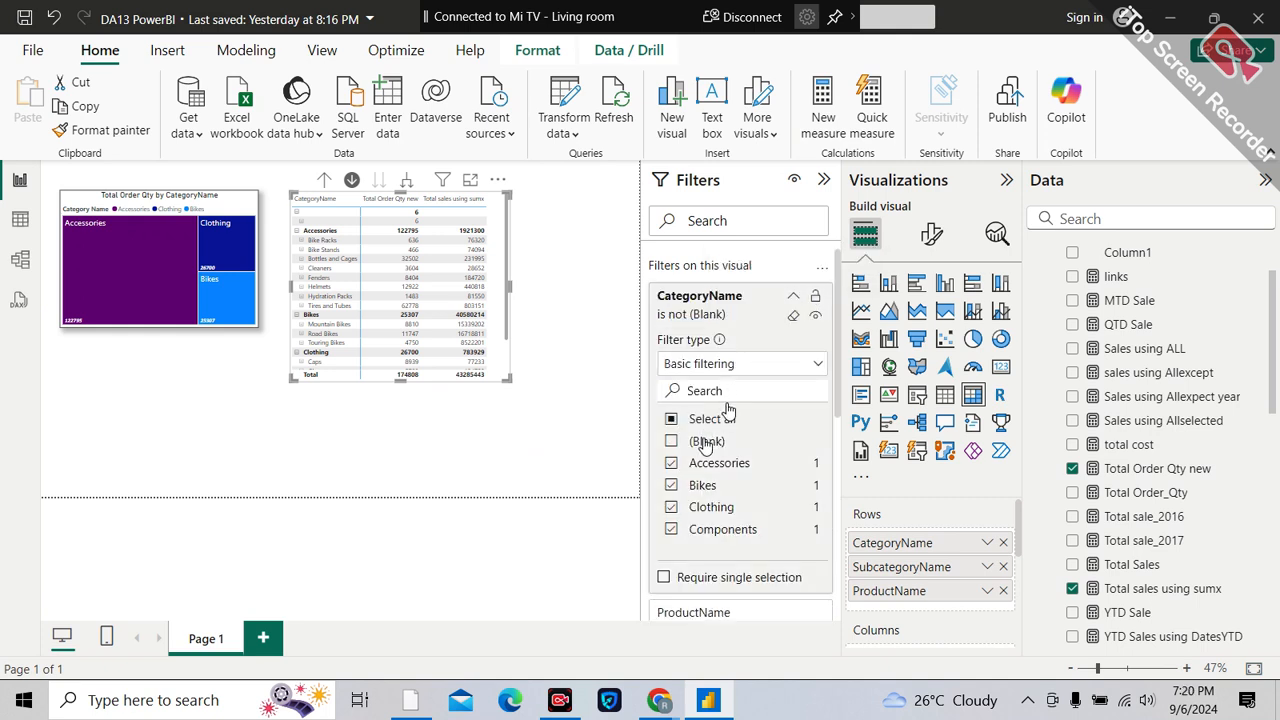
click(616, 308)
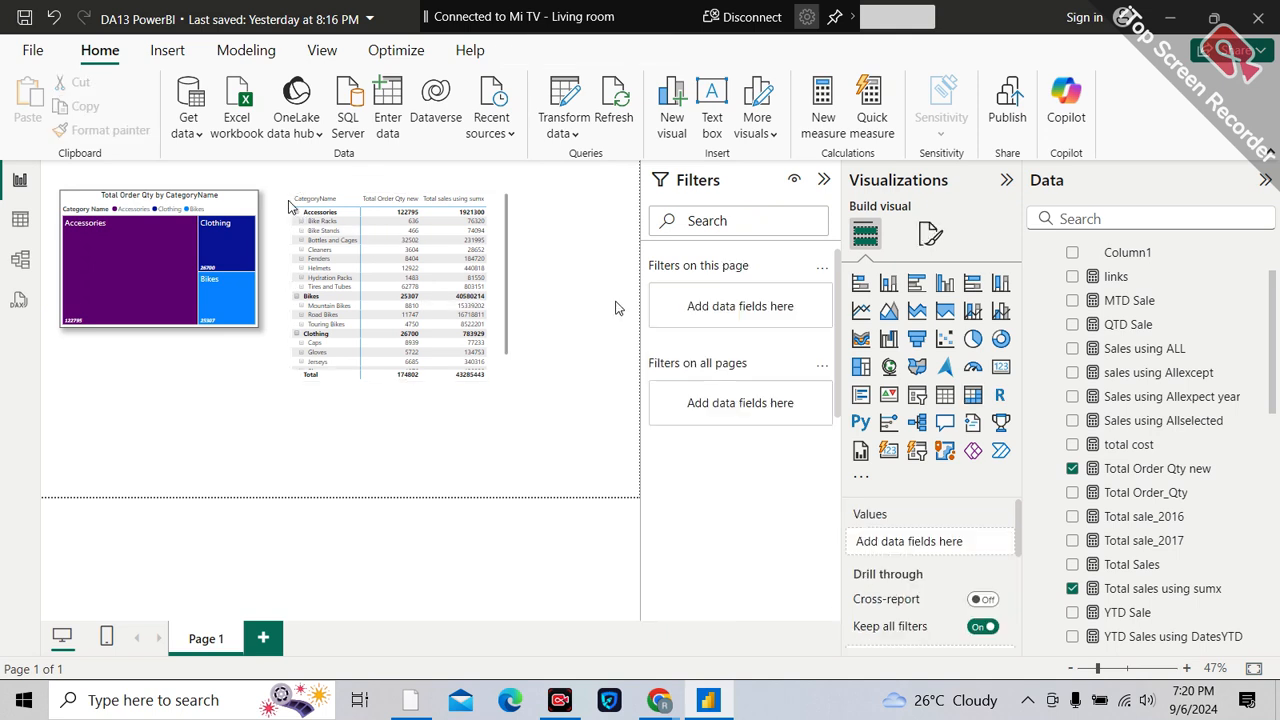
- Try the Minimal and Bold header style presets on the matrix, settling on Alternating rows
click(502, 242)
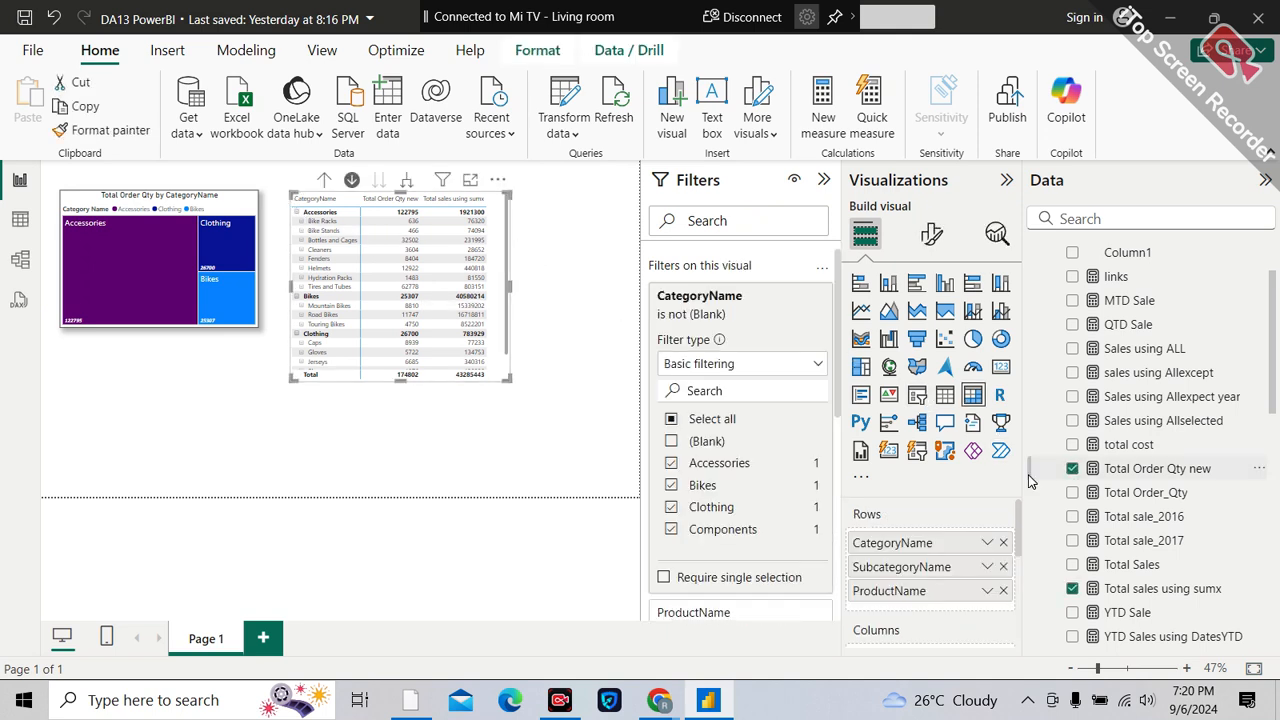
click(931, 234)
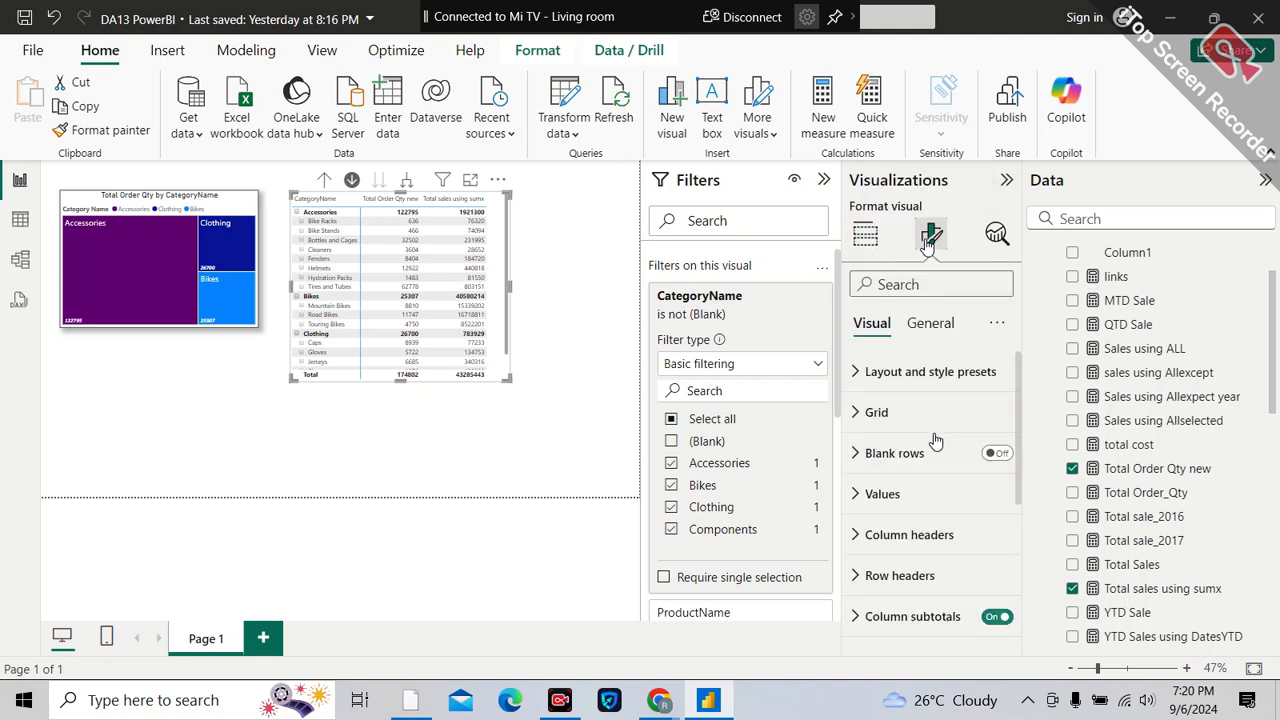
click(882, 389)
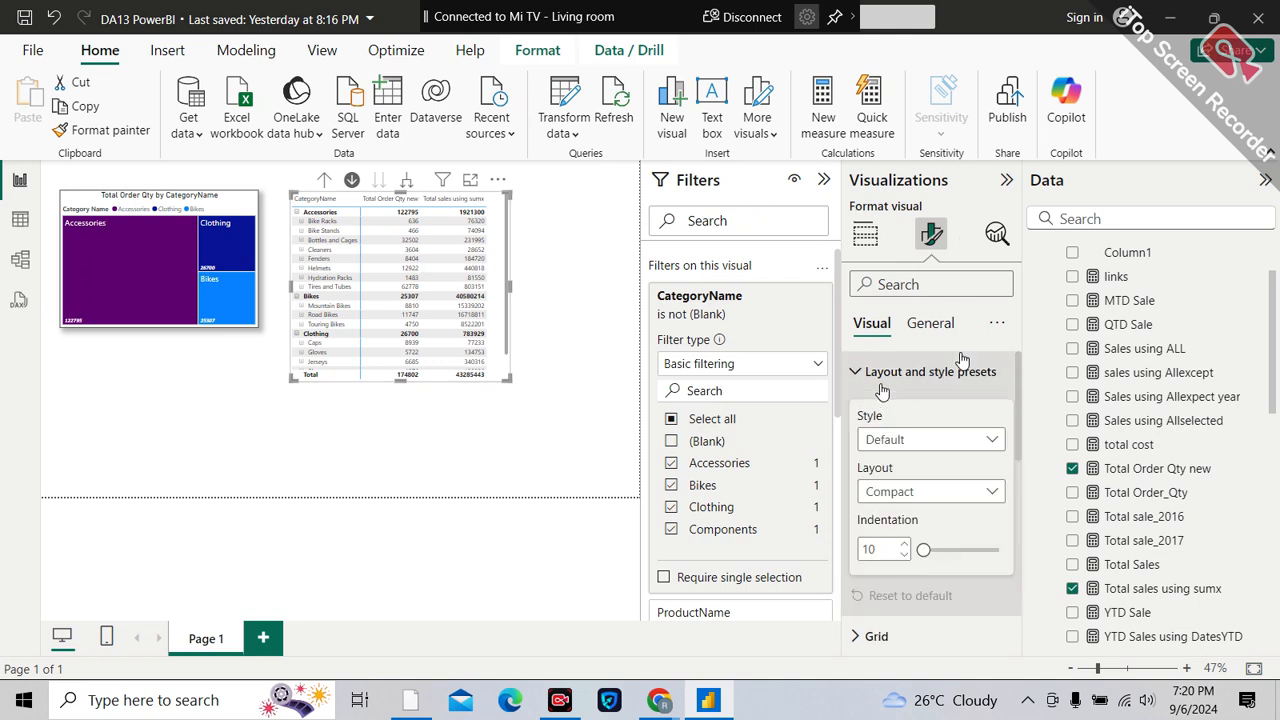
click(893, 440)
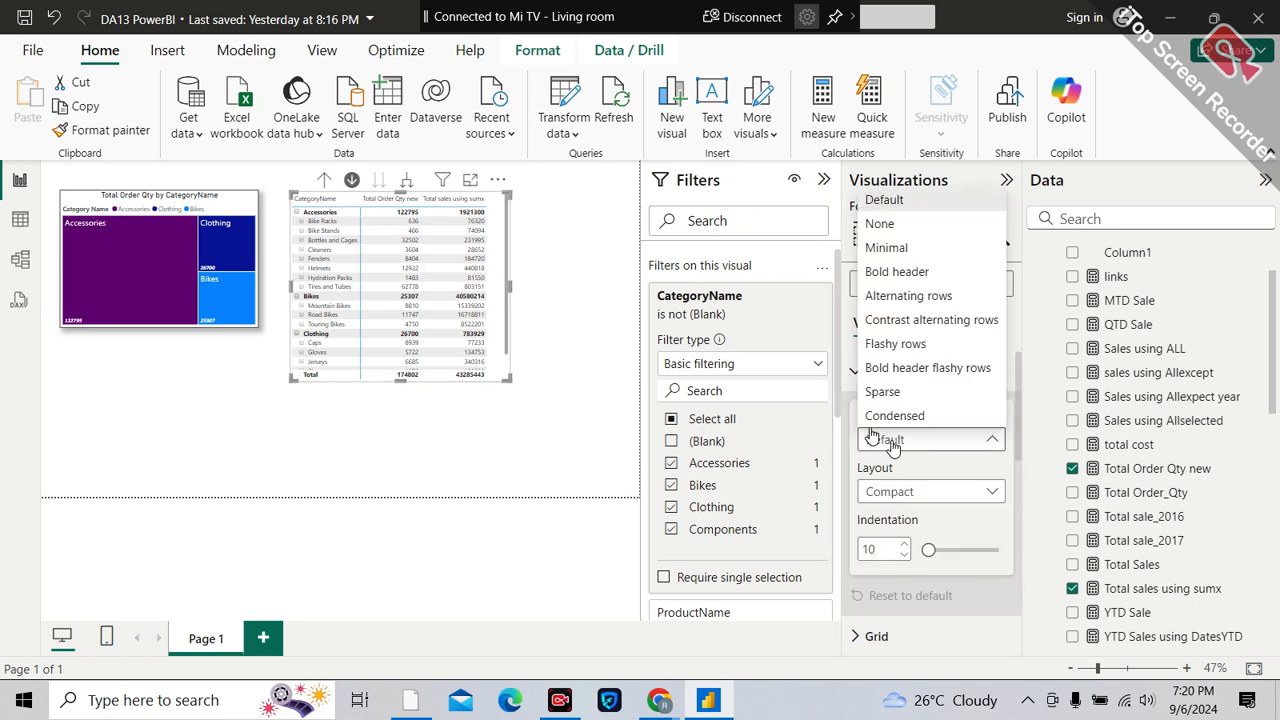
click(903, 258)
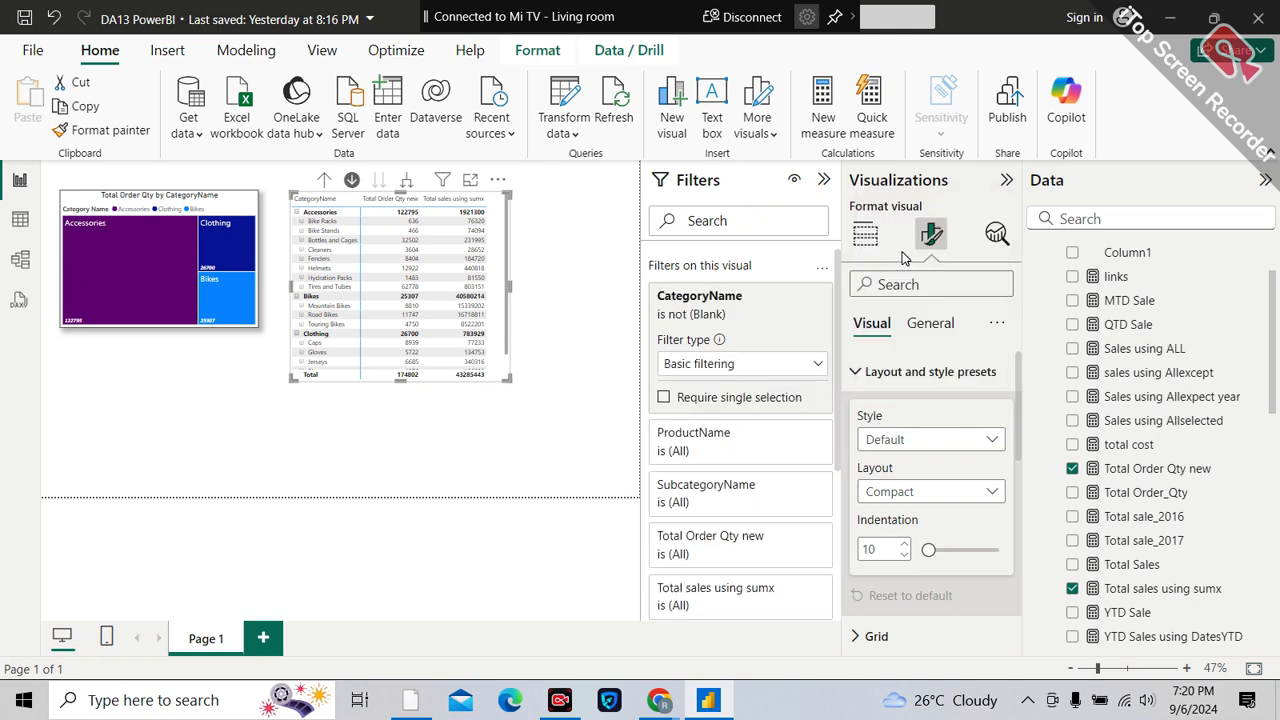
click(929, 438)
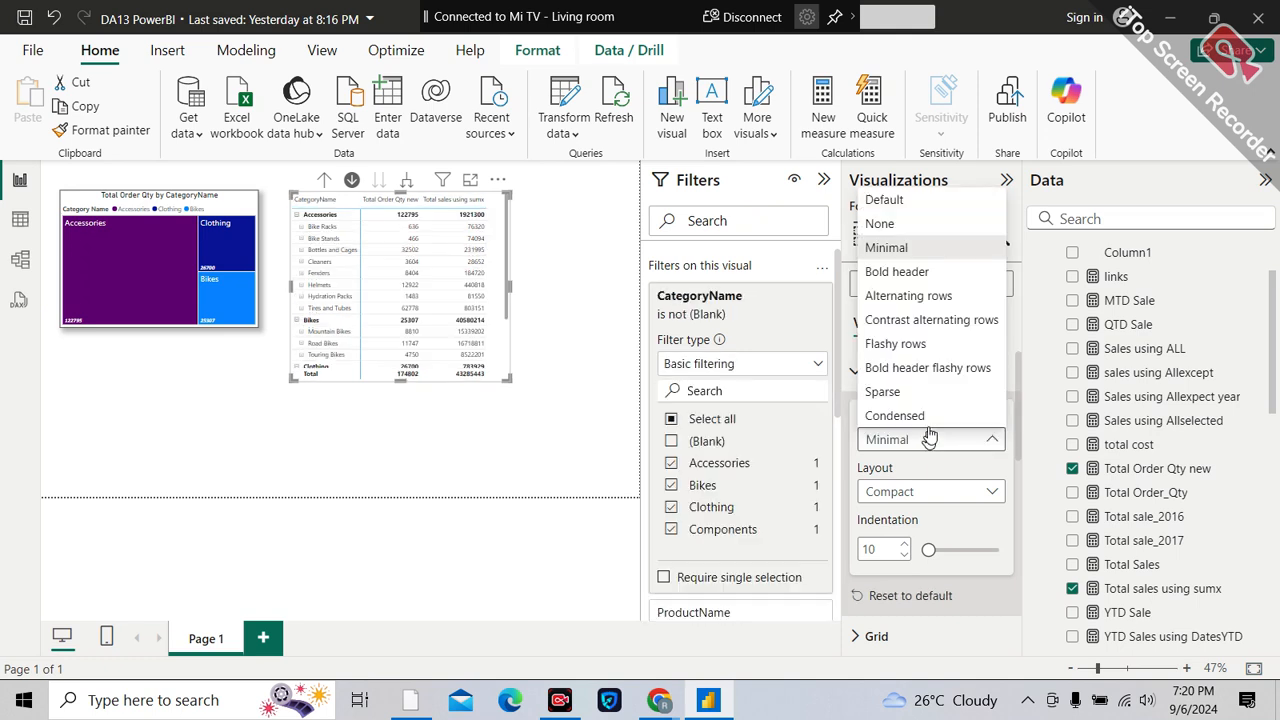
click(920, 276)
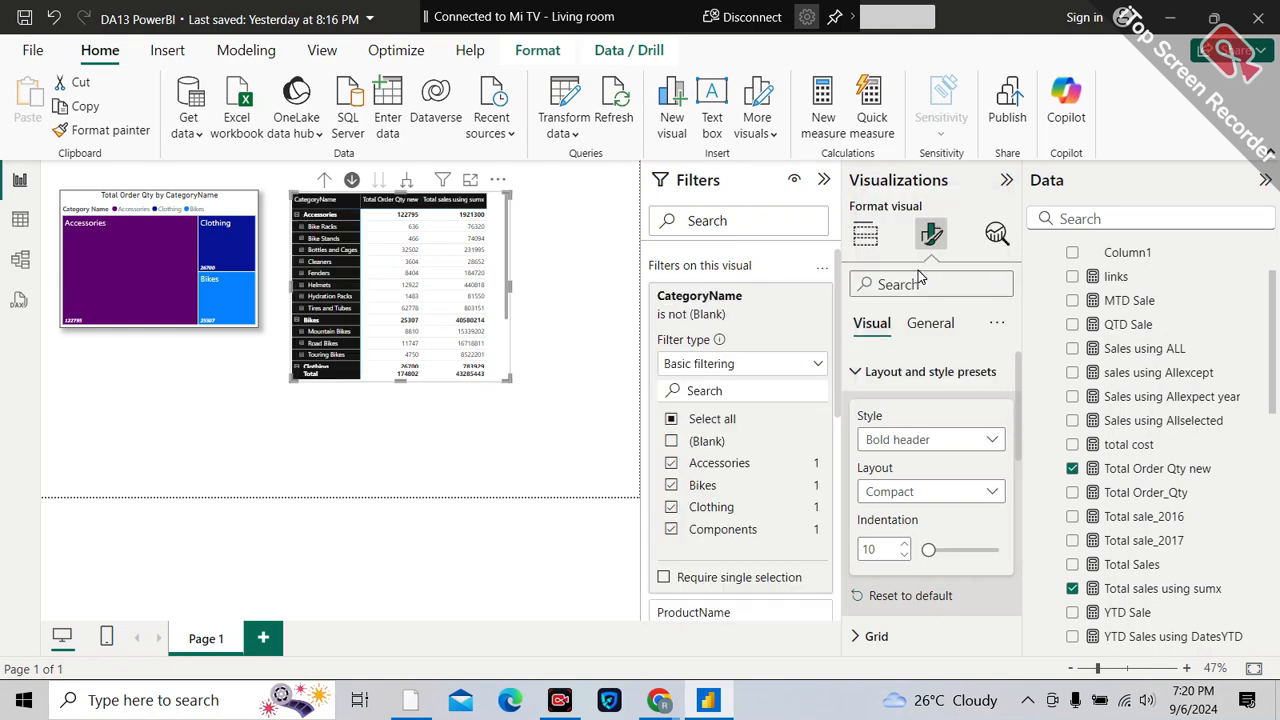
click(930, 440)
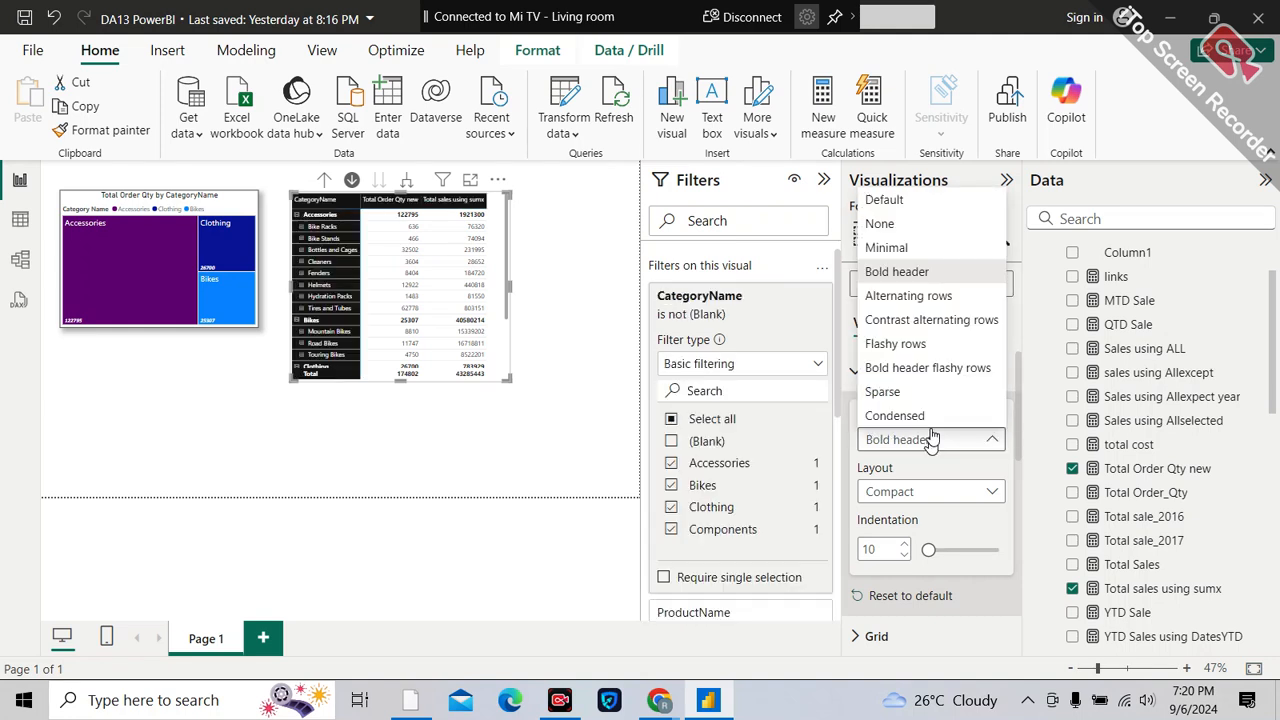
click(913, 300)
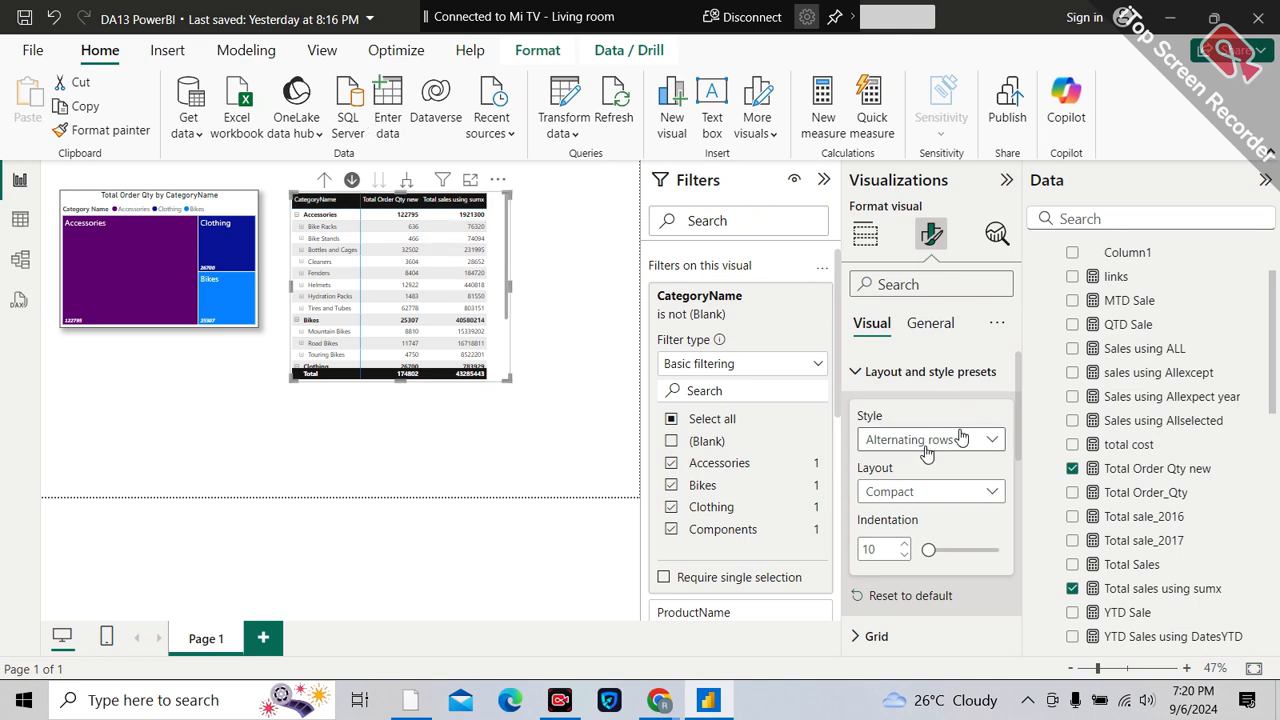
- Set the matrix layout to Tabular and enlarge the visual so the Total sales using sumx column fits
scroll(895, 500, down, 1)
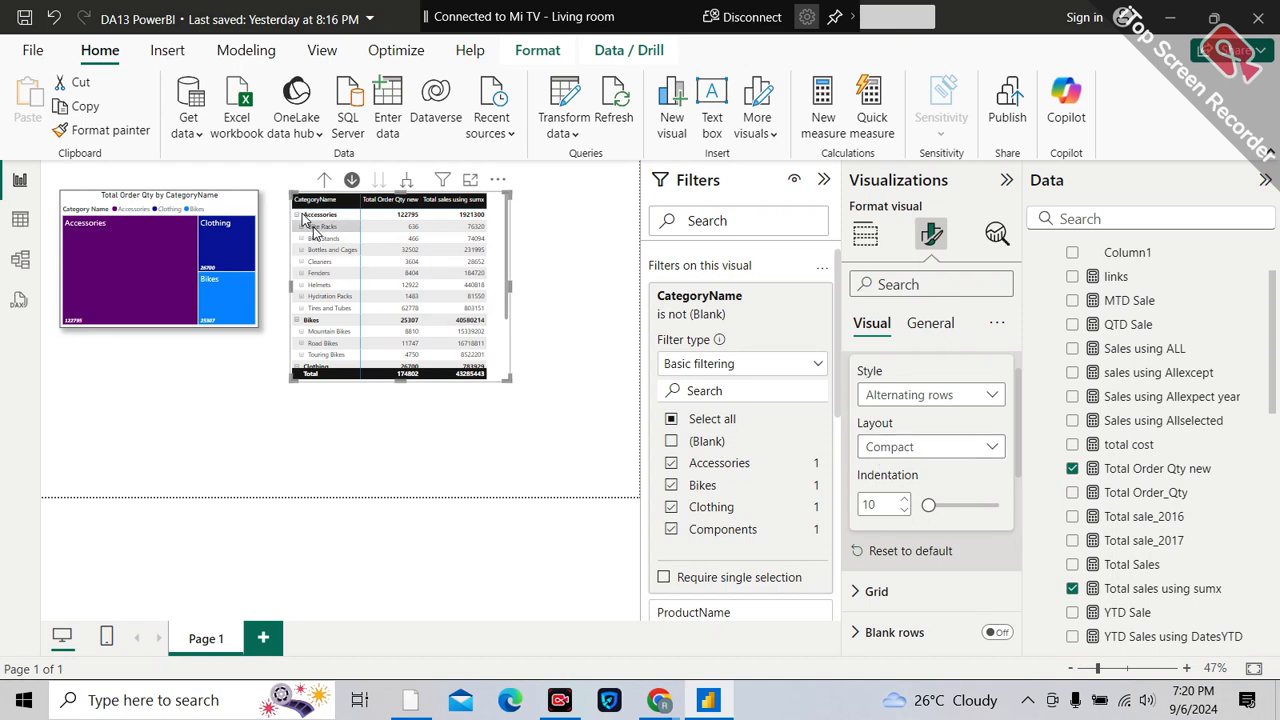
click(929, 444)
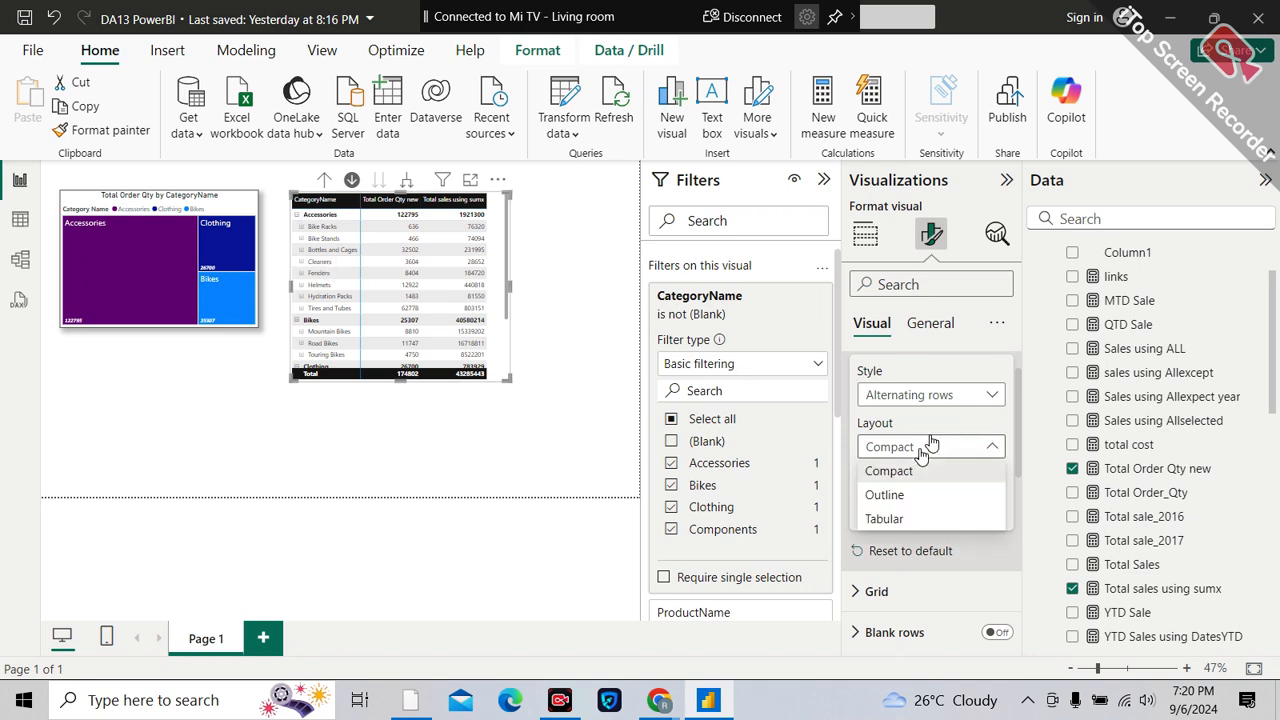
click(893, 521)
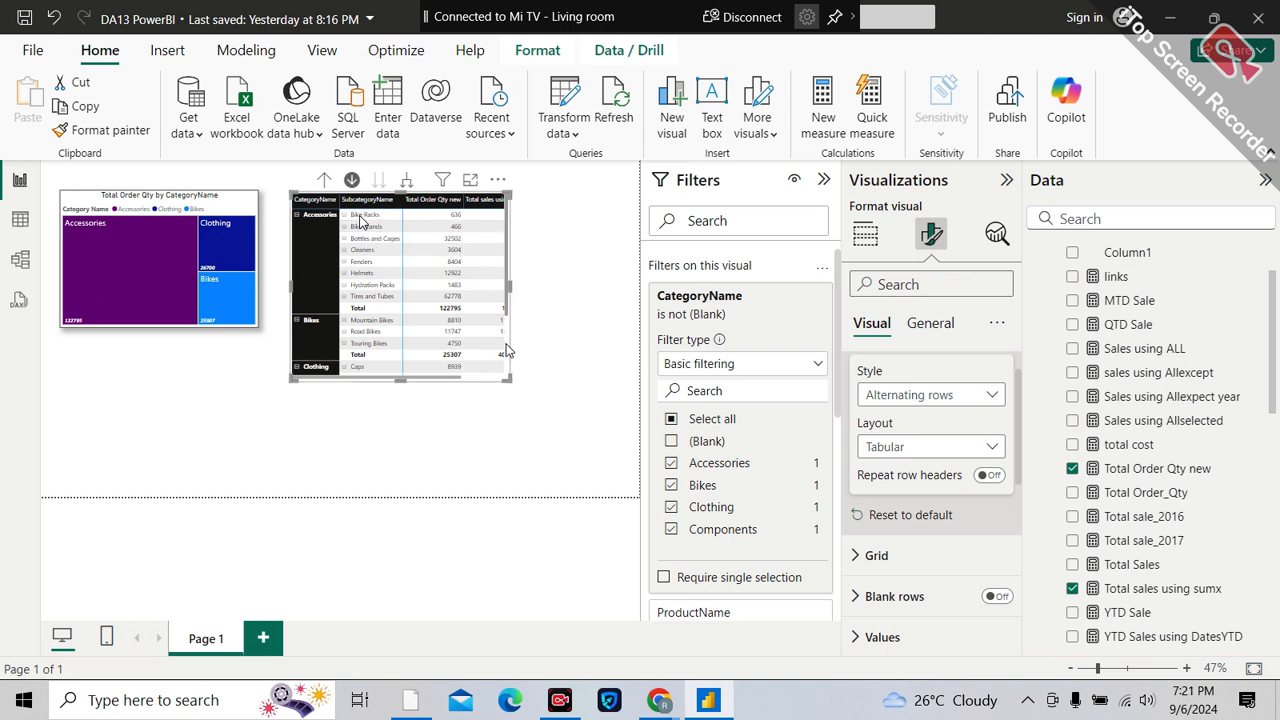
drag(508, 381, 558, 402)
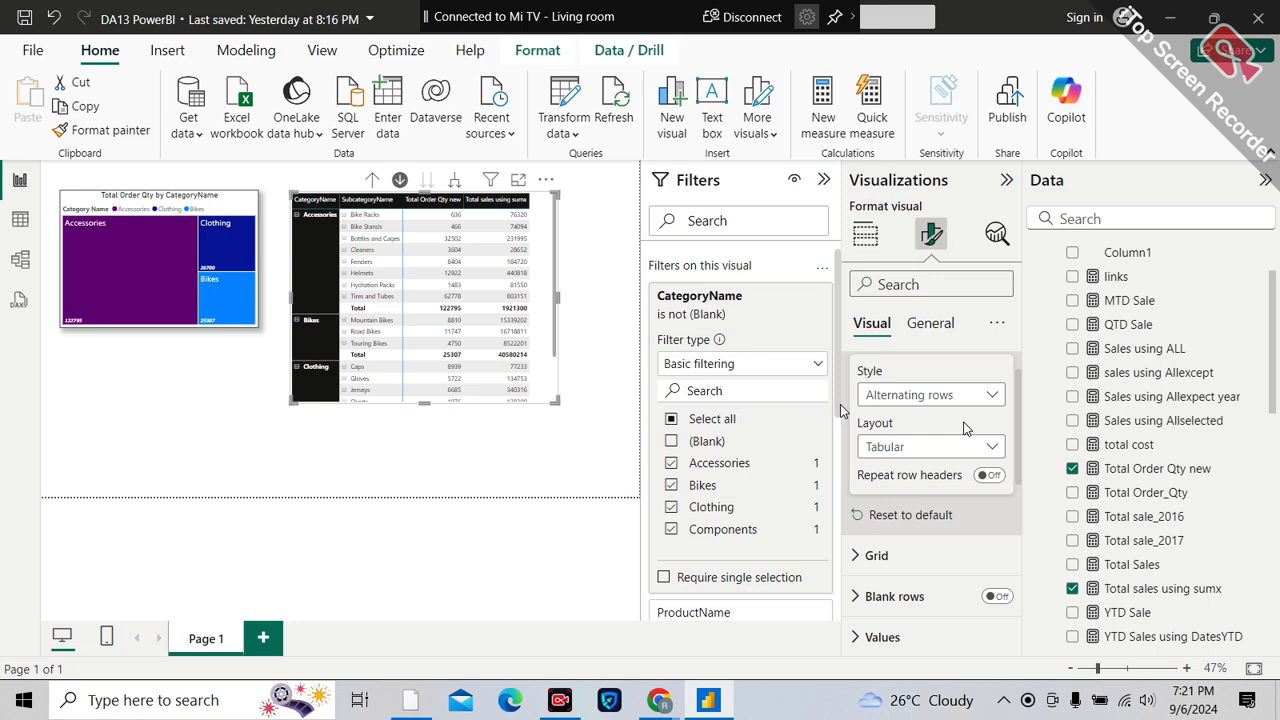
- Switch to Chrome and search Google in a new tab for "power bi update august 2024"
mouse_move(665, 703)
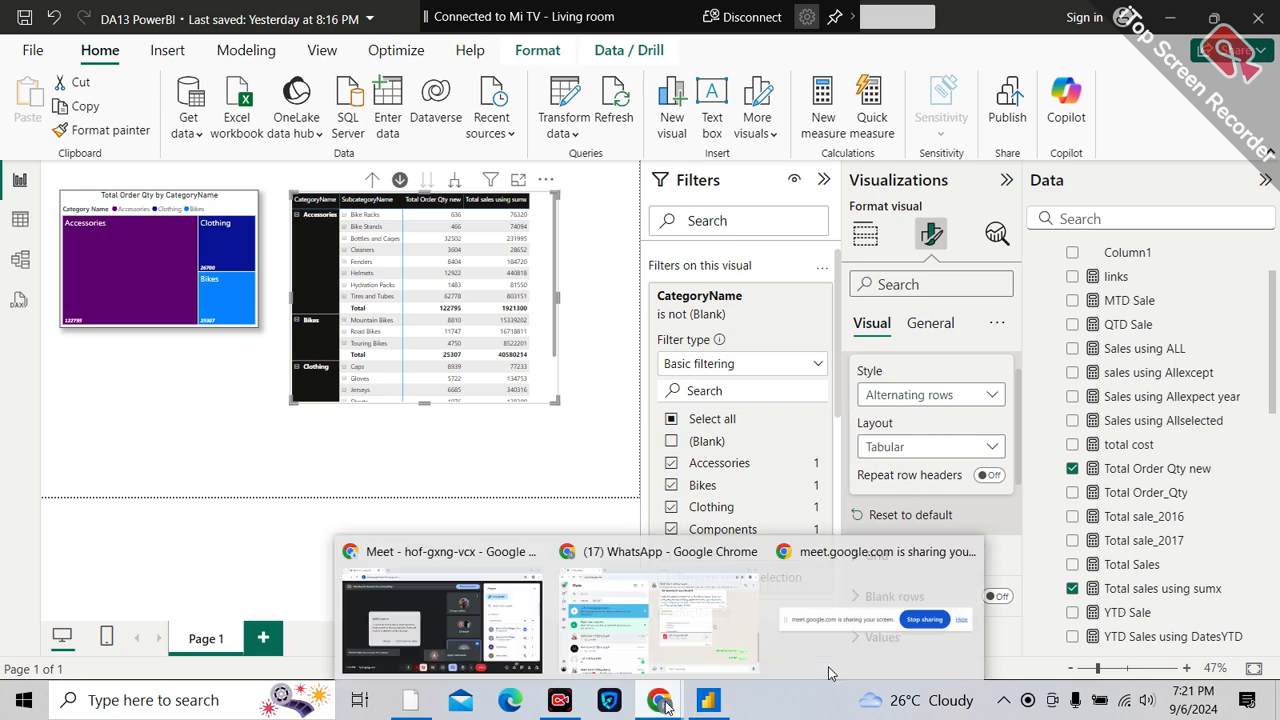
click(508, 603)
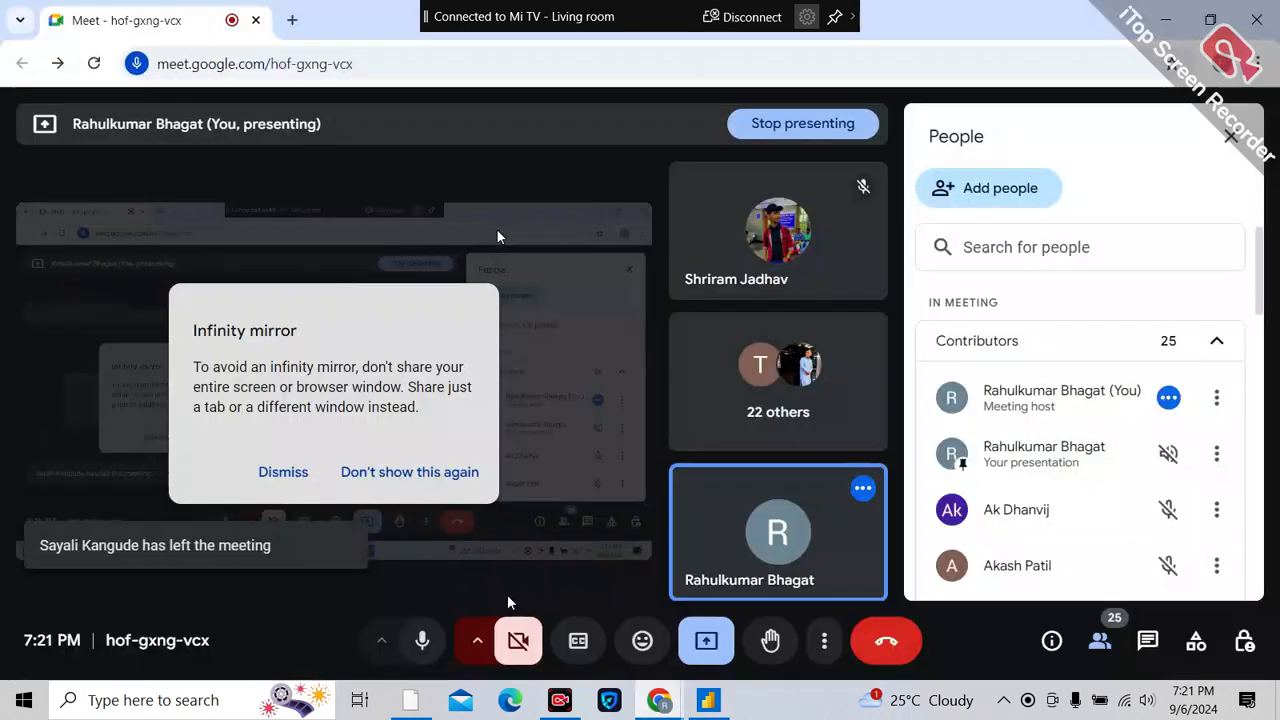
click(285, 28)
click(514, 394)
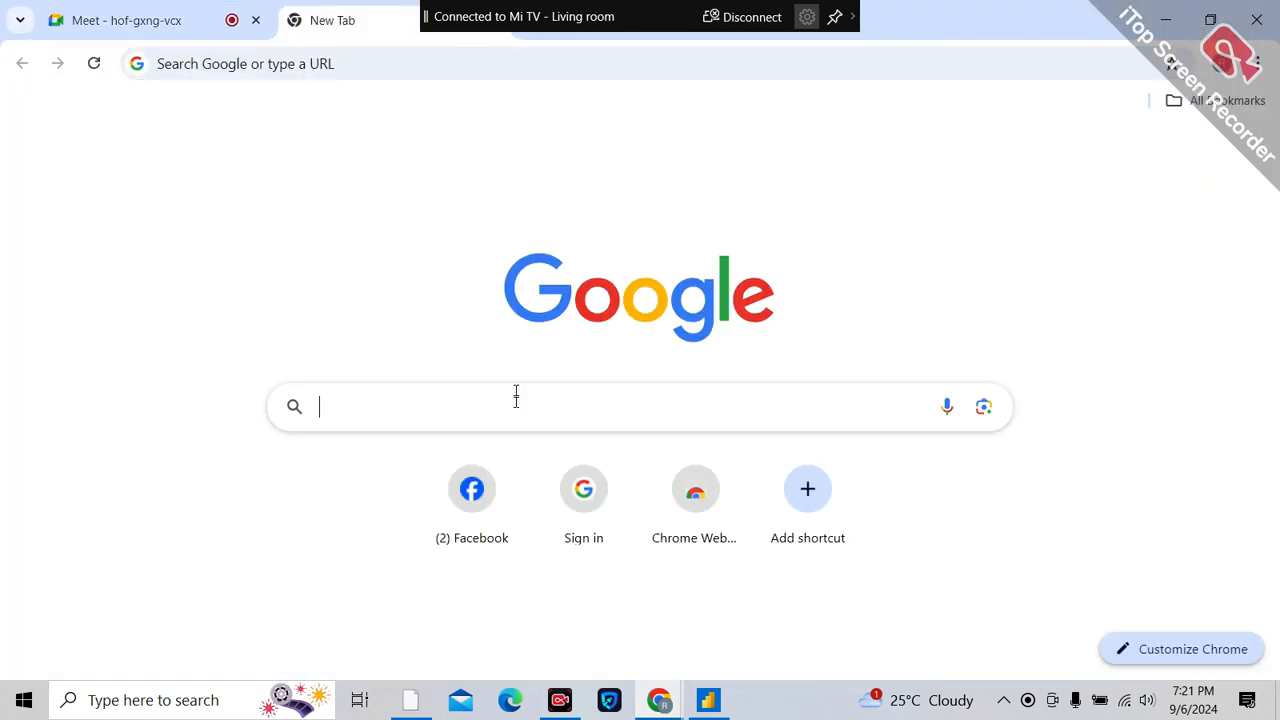
text(powerB)
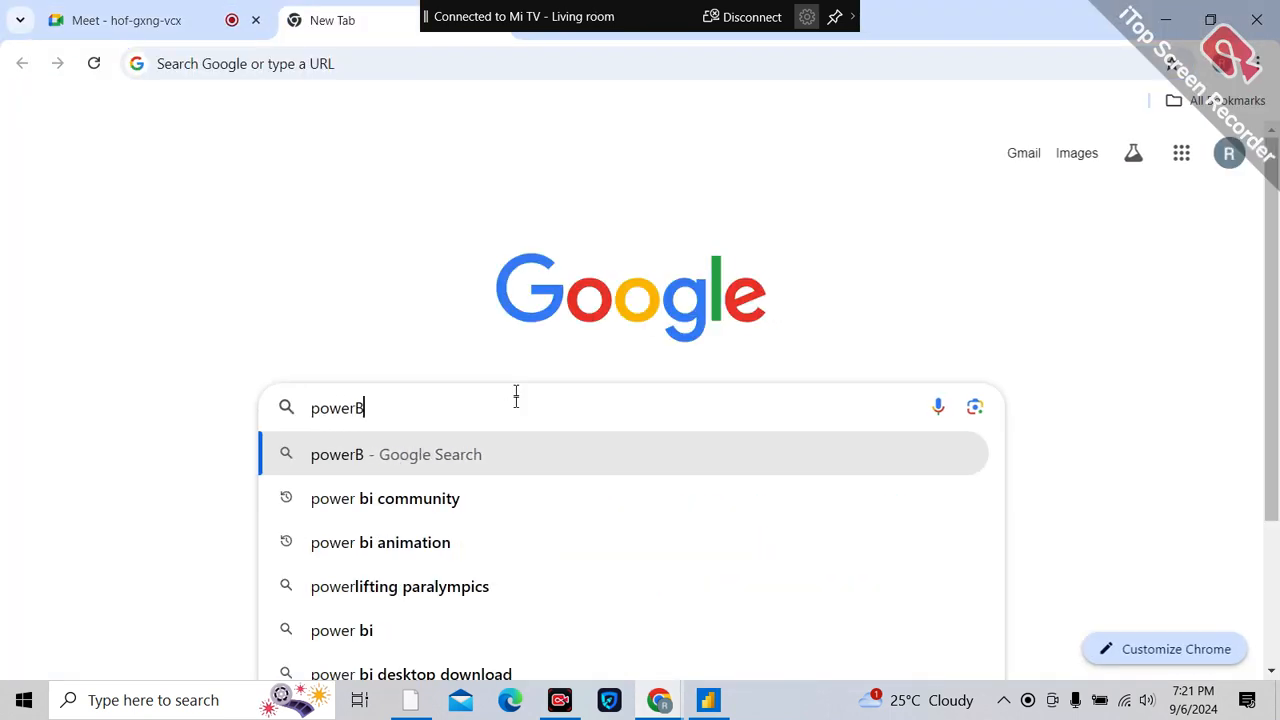
text(I update)
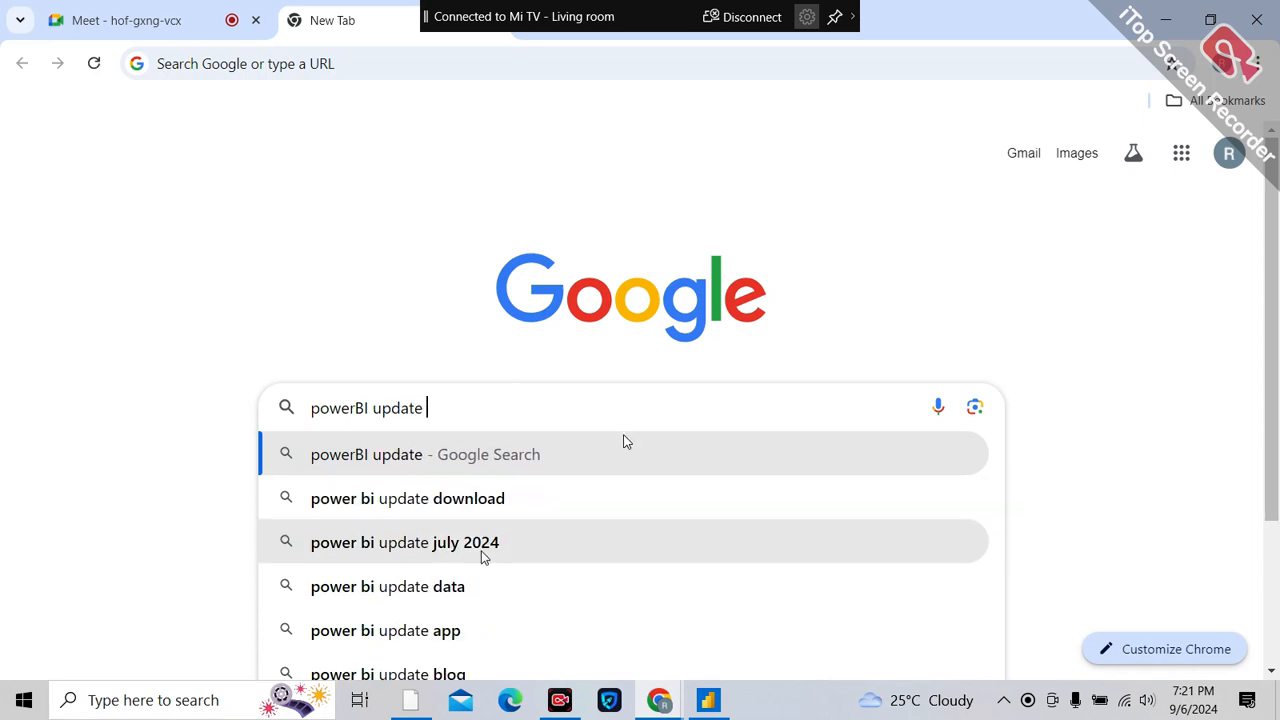
text(aug)
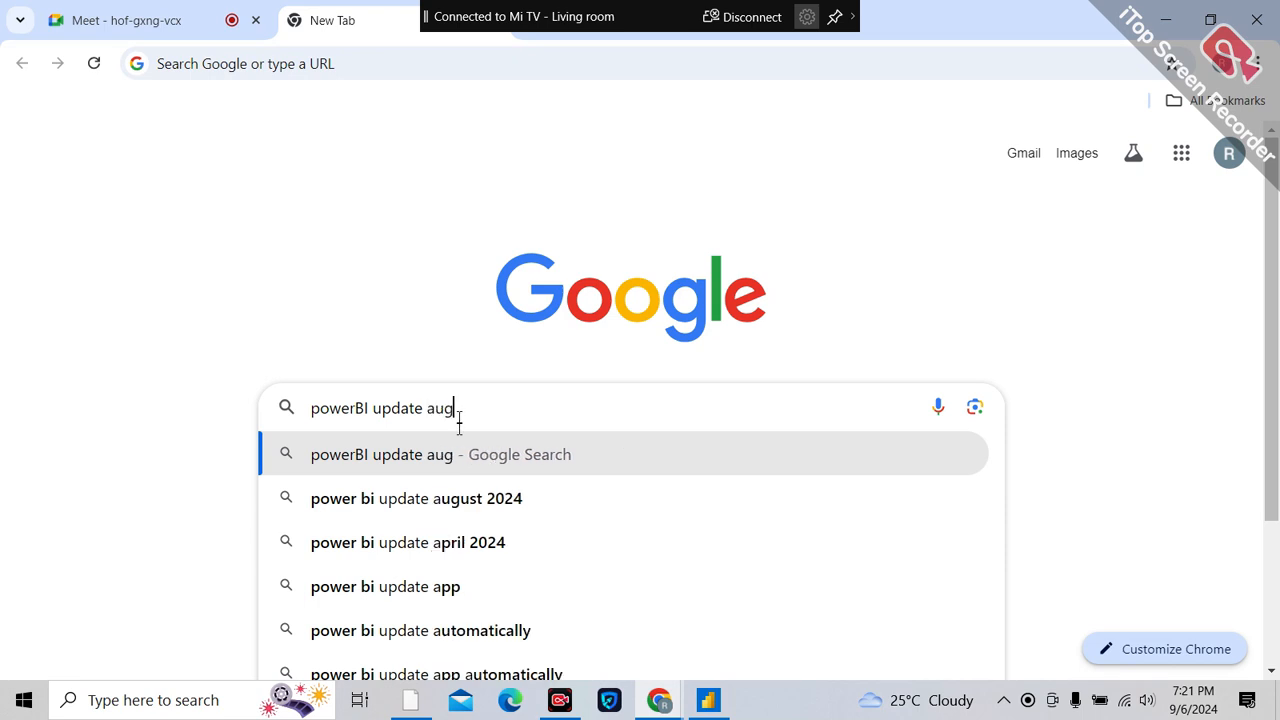
click(480, 506)
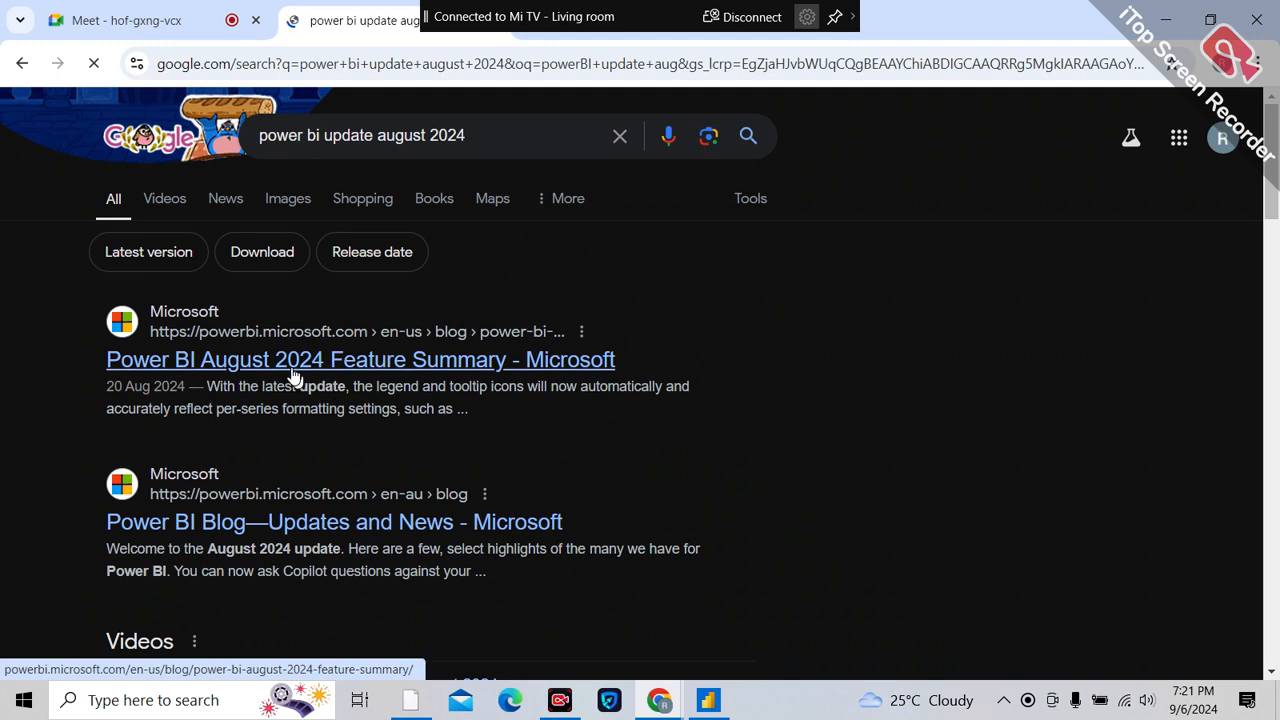
click(240, 368)
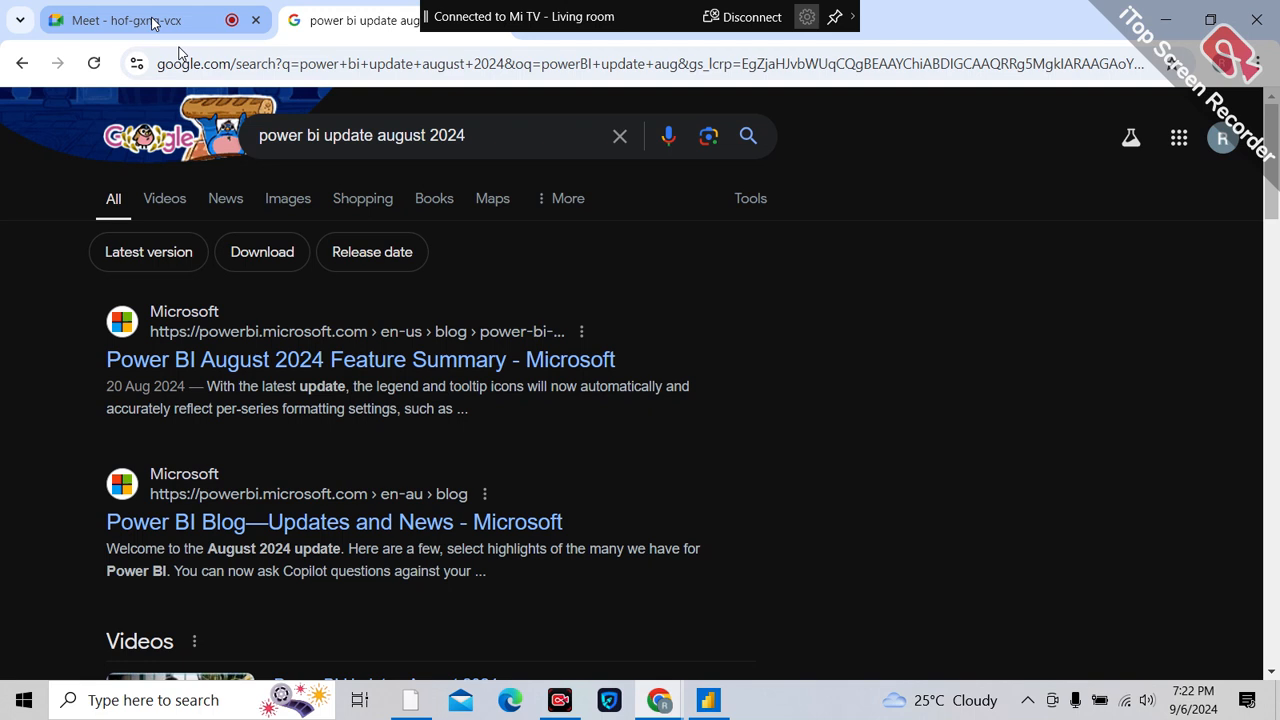
mouse_move(153, 22)
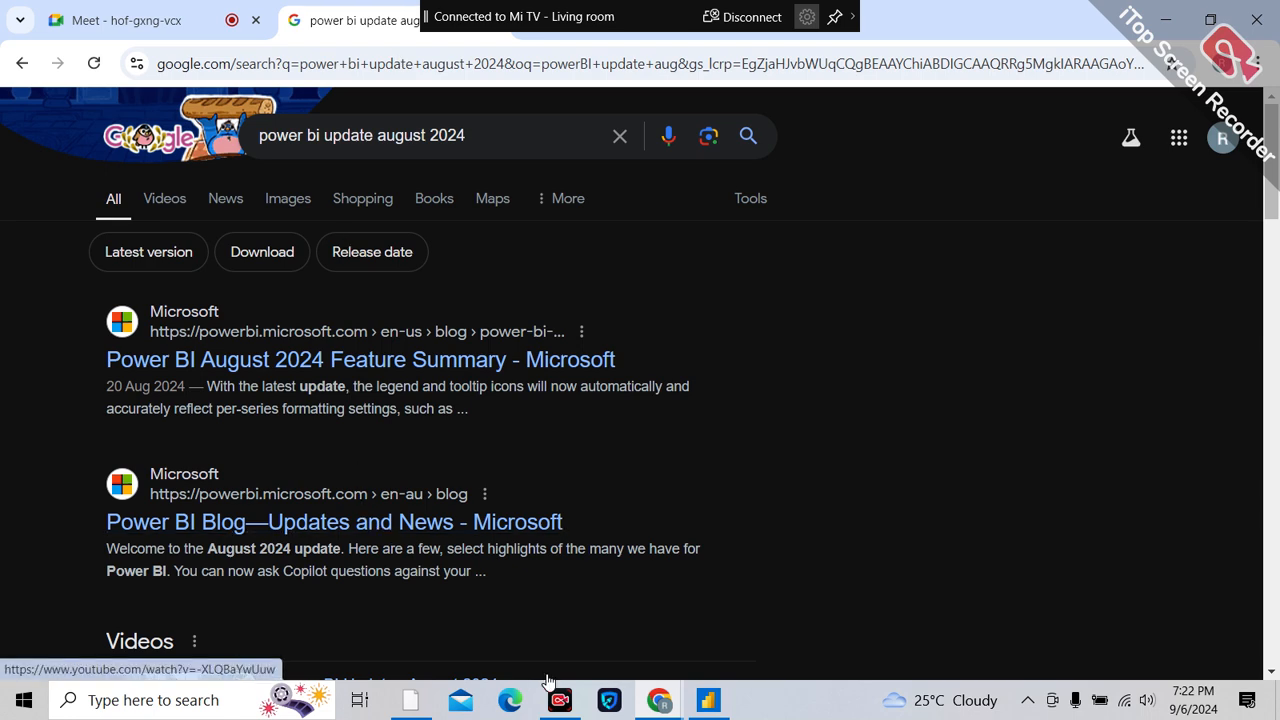
- Switch to the DA13 PowerBI report in Power BI Desktop and collapse the filter and visualization panes to enlarge the canvas
click(708, 692)
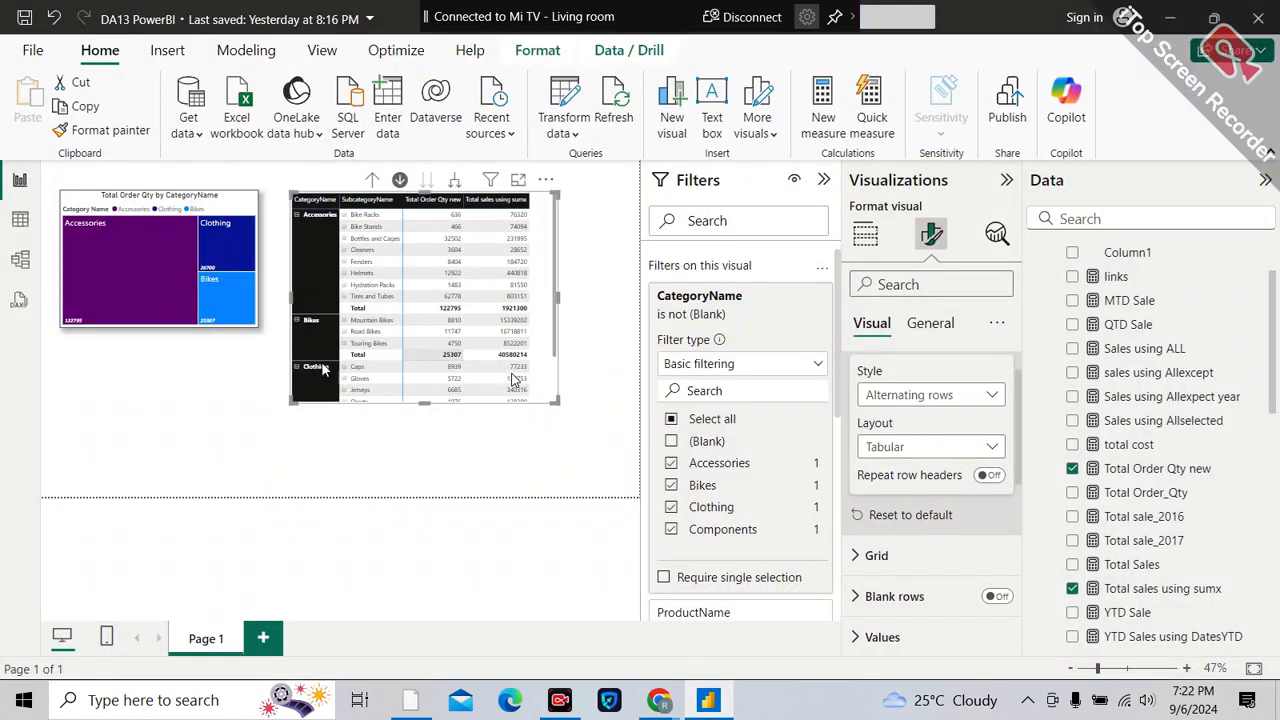
click(208, 208)
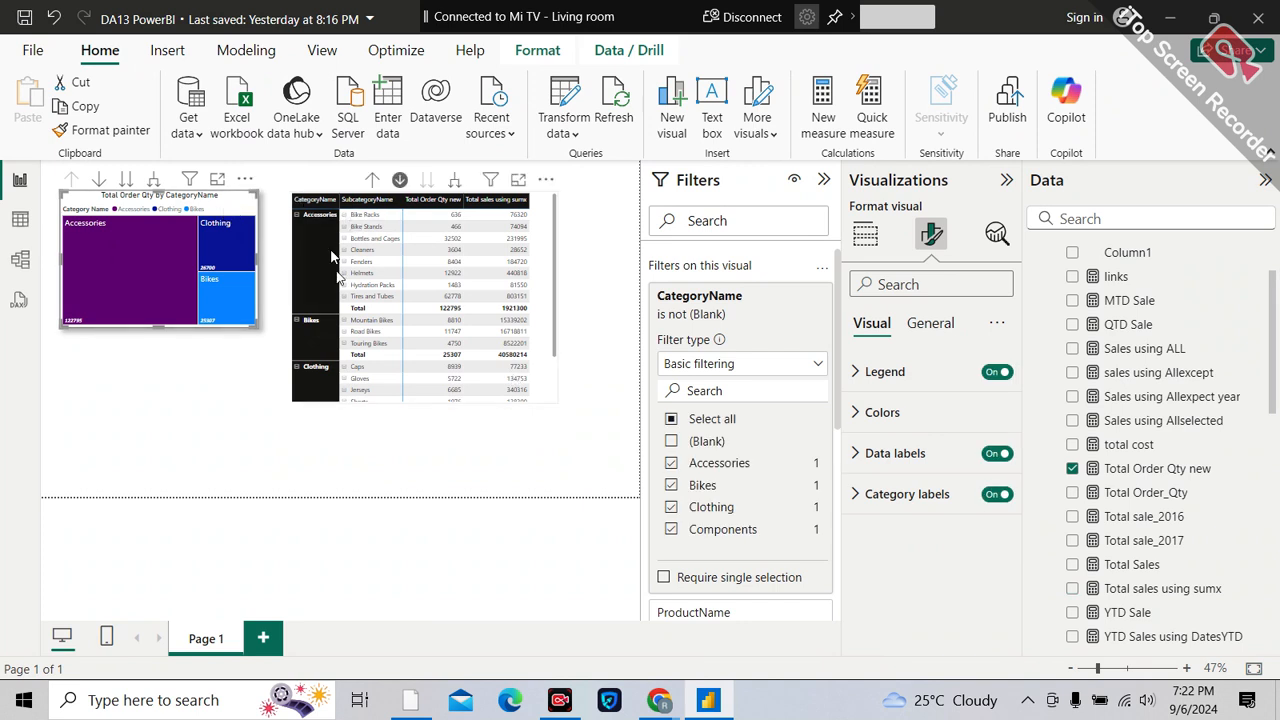
click(823, 180)
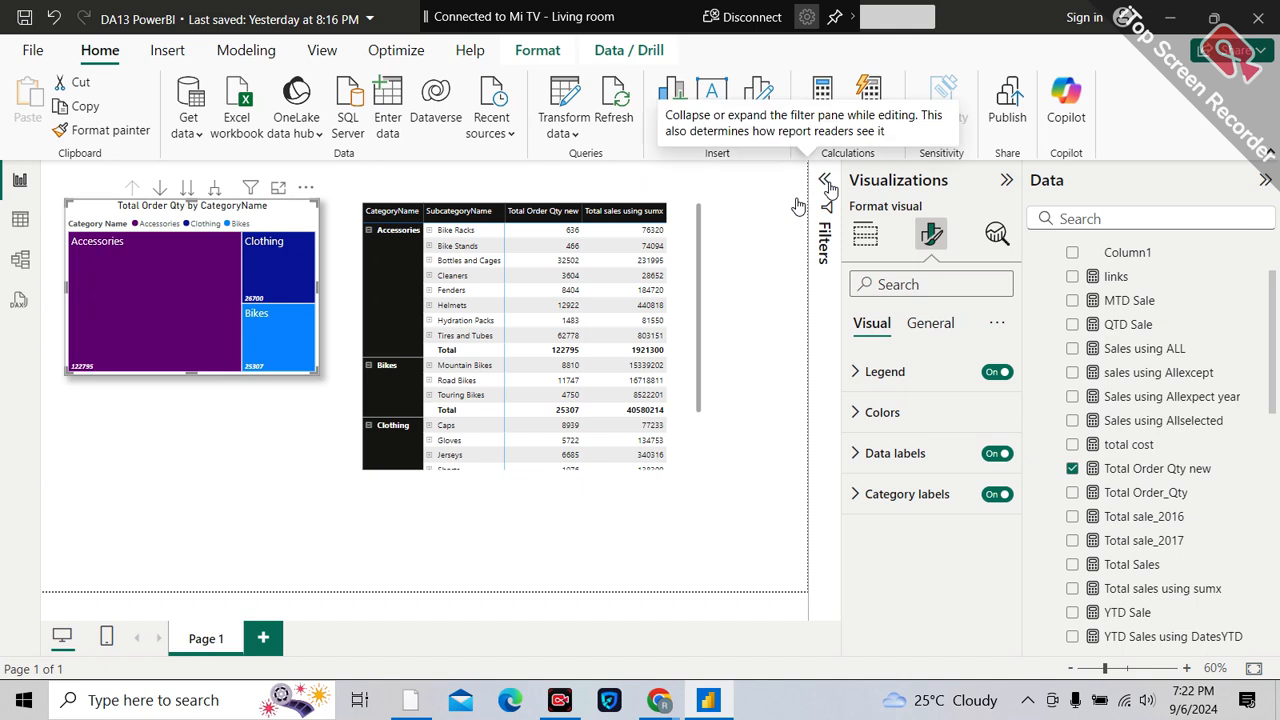
click(1006, 180)
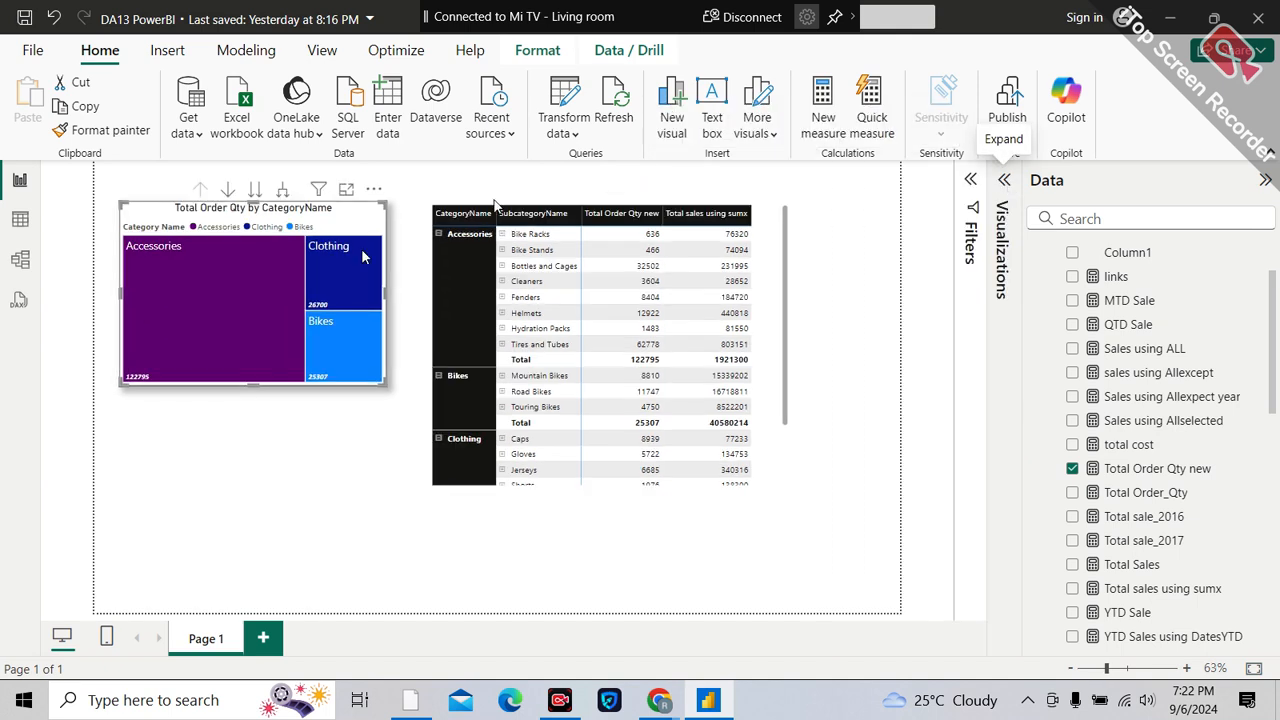
- Move the treemap into the upper-left corner of the report page and the category matrix down to the page's lower edge
drag(258, 222, 240, 210)
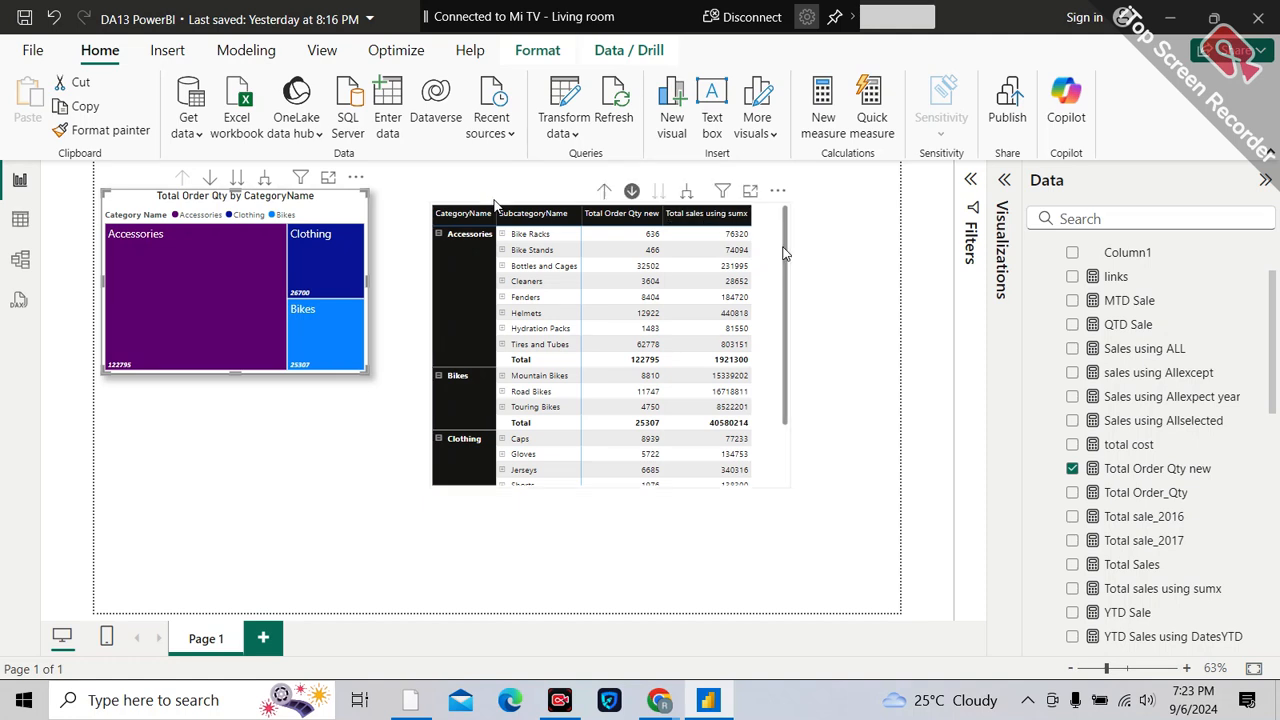
drag(738, 330, 697, 358)
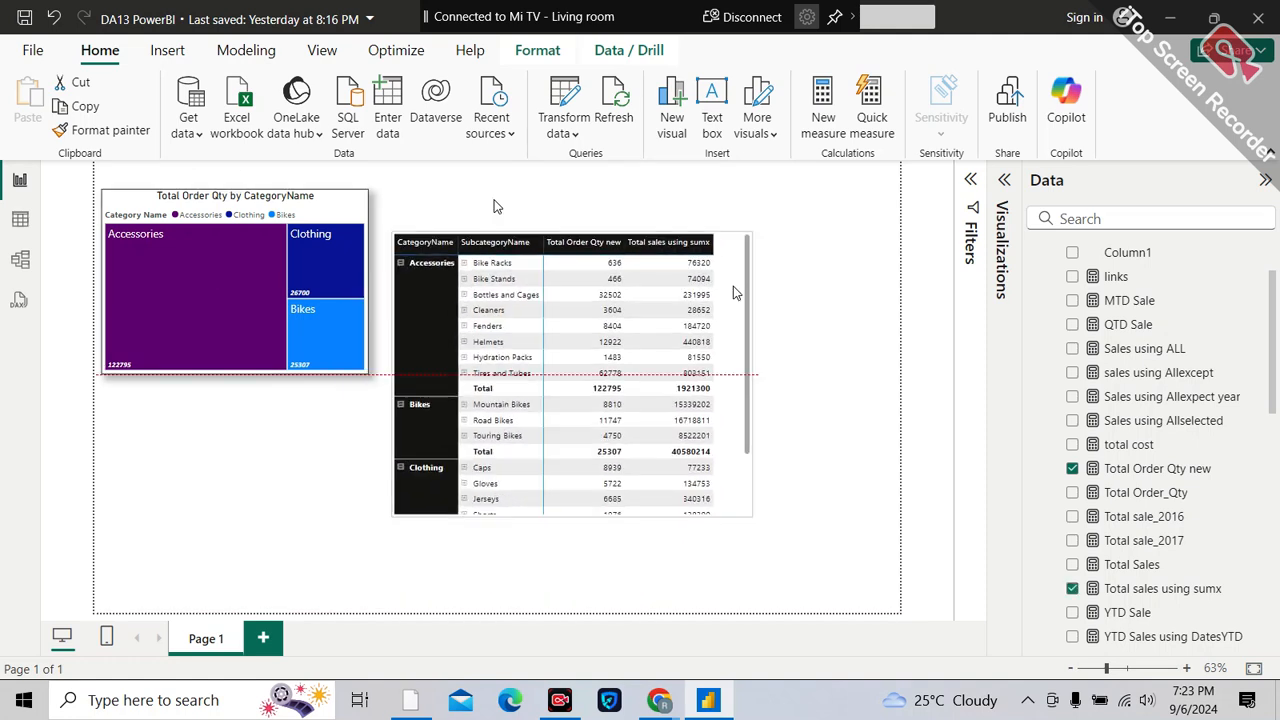
click(812, 268)
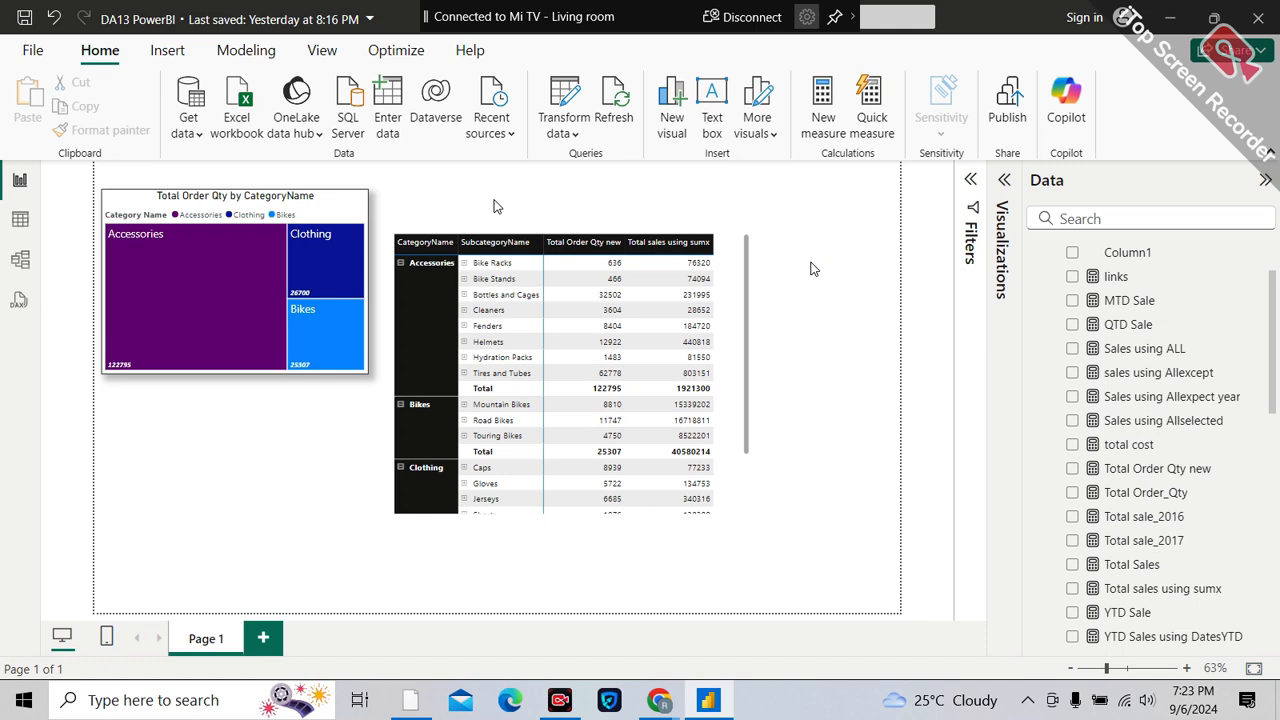
mouse_move(745, 286)
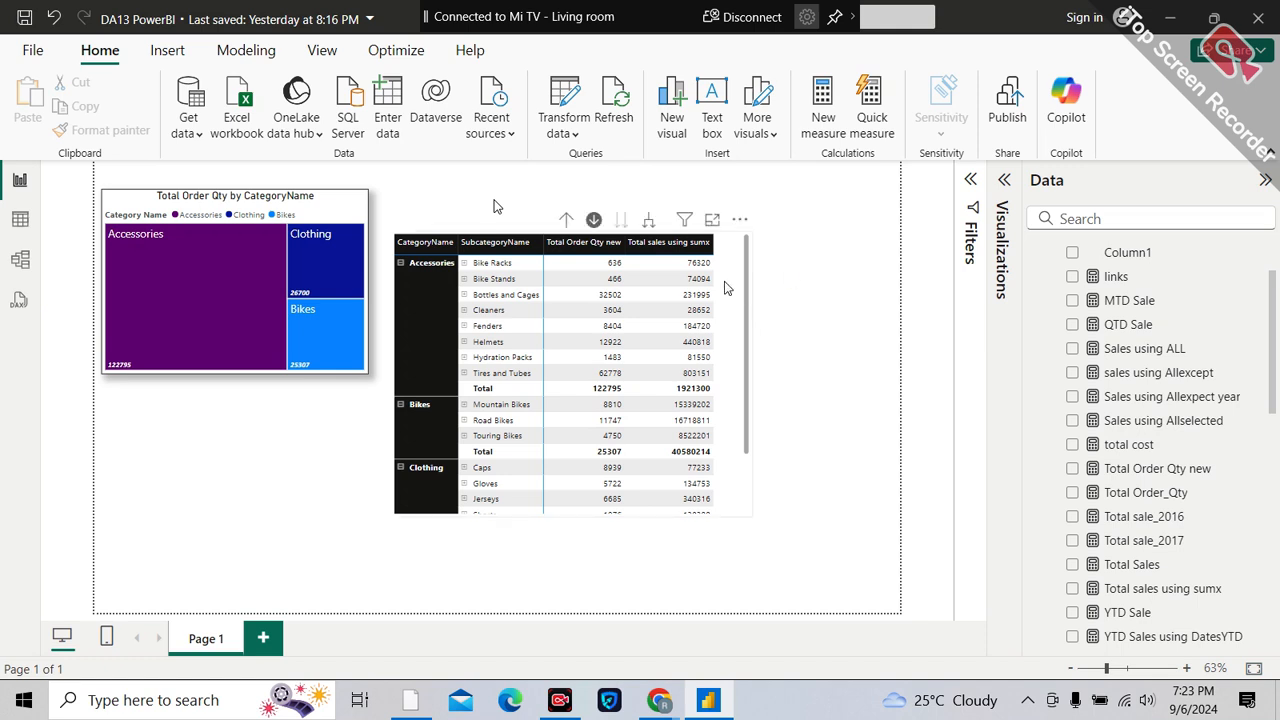
drag(725, 288, 722, 371)
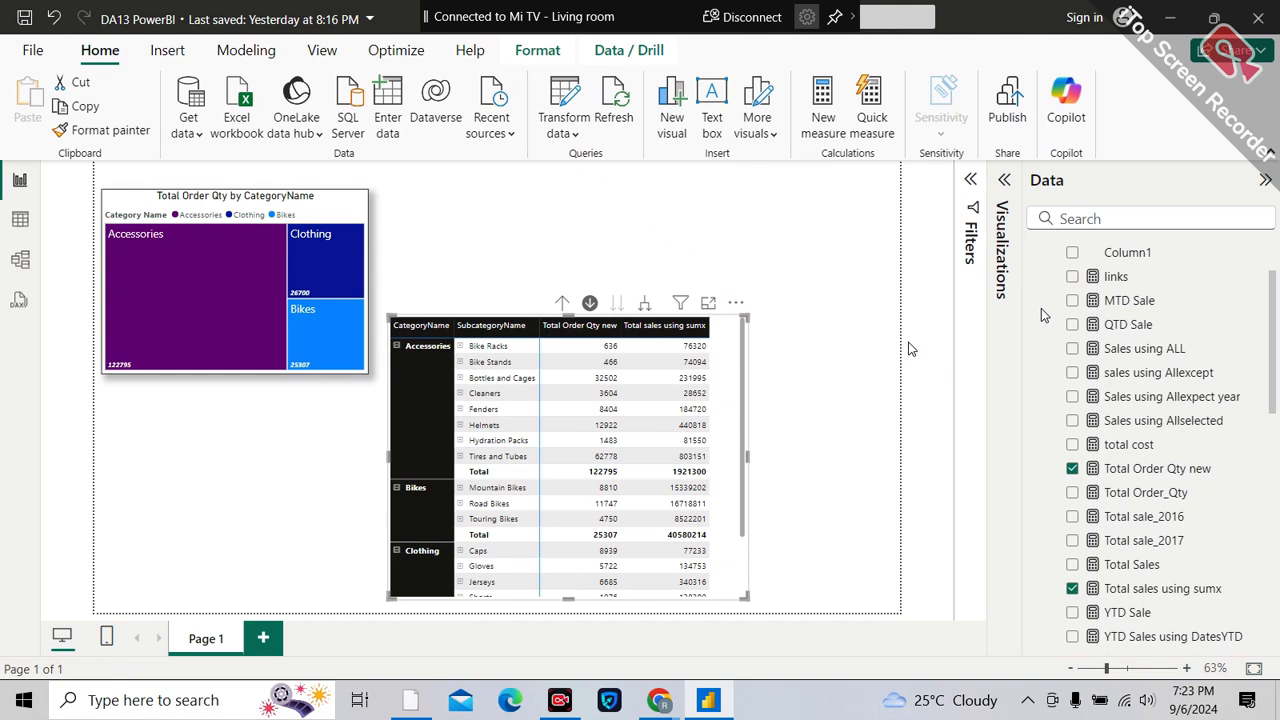
- Examine the formulas of the total cost and sales using Allexcept measures in the Calculation table
scroll(1153, 583, down, 1)
scroll(1153, 583, down, 2)
right_click(1152, 576)
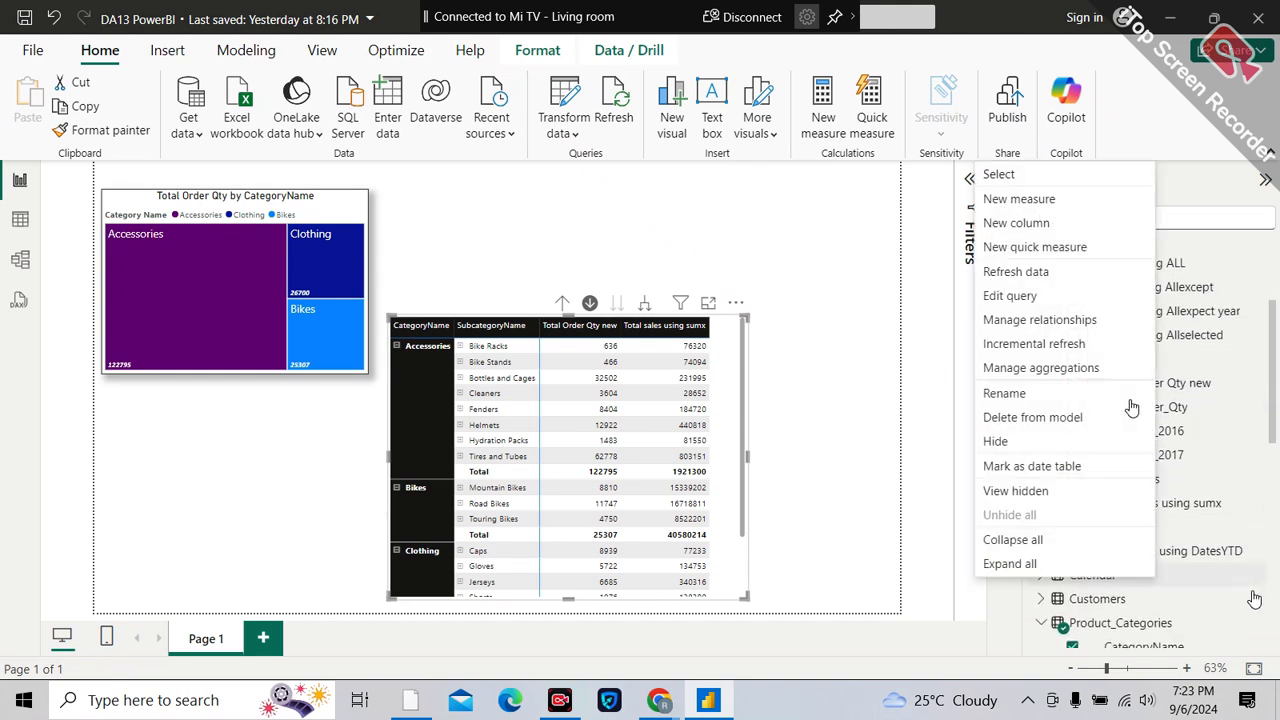
click(1180, 359)
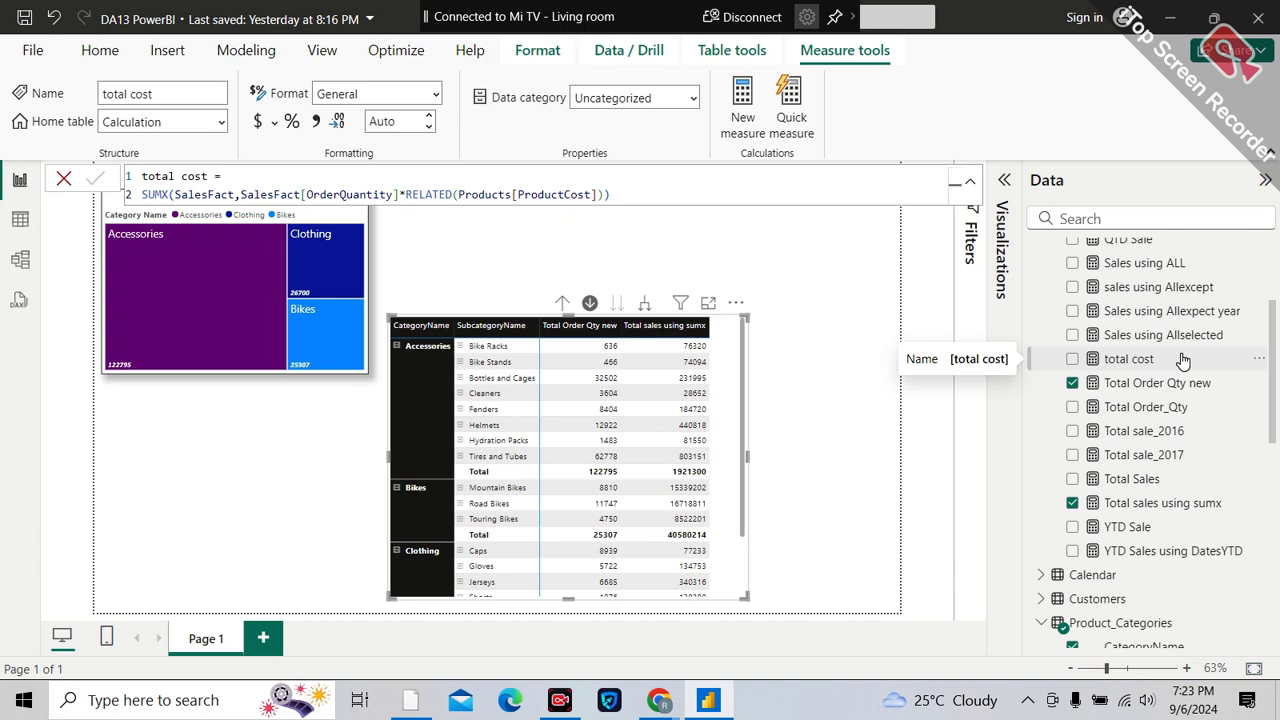
right_click(1262, 488)
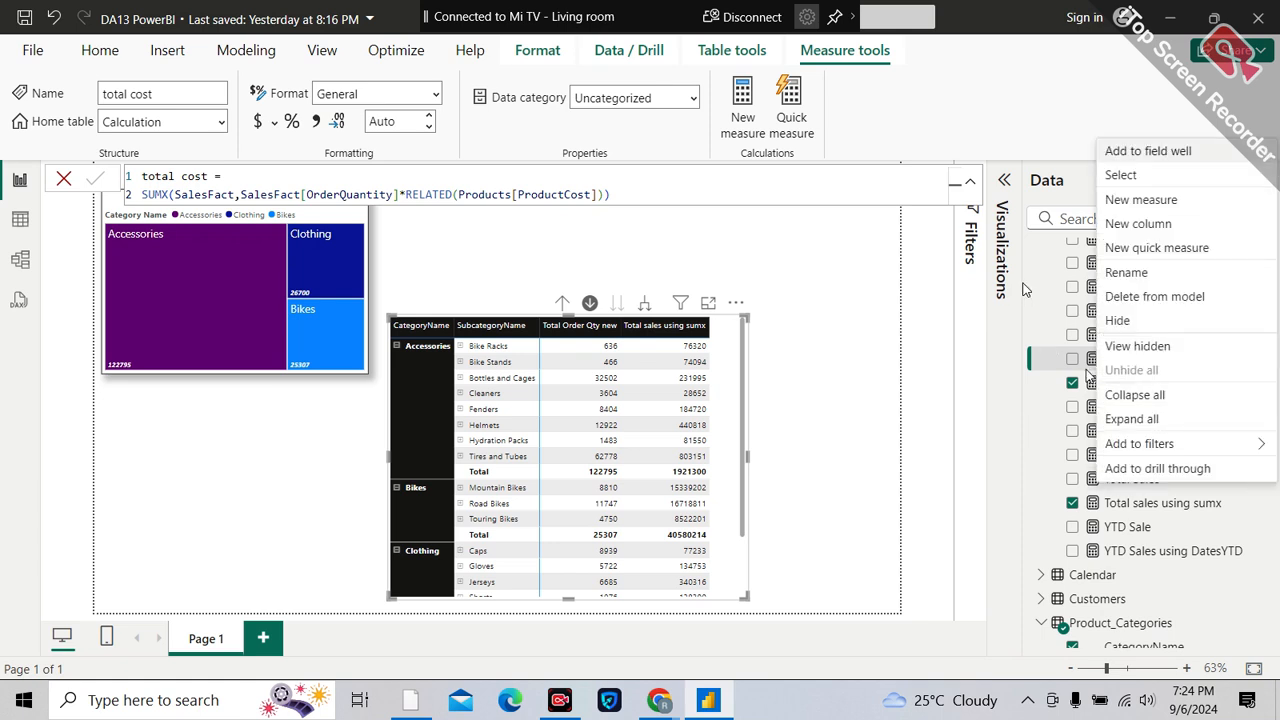
click(1022, 282)
click(1140, 284)
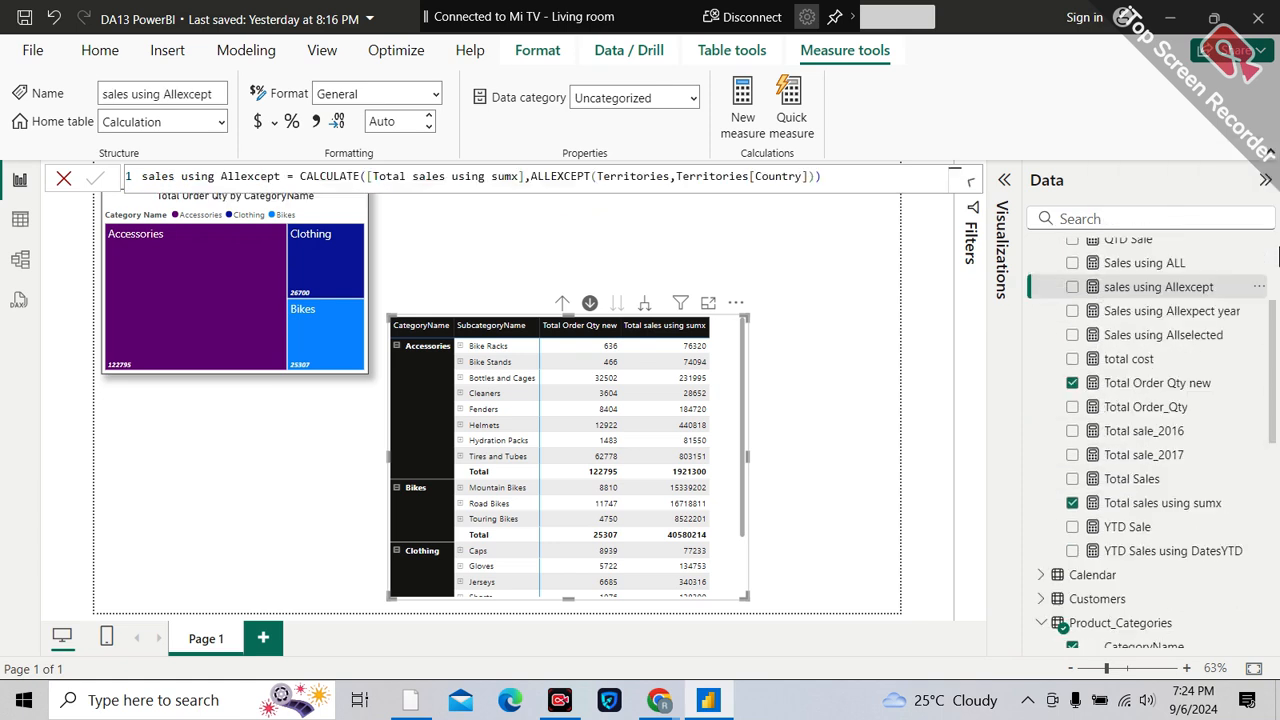
- Create a measure in the Calculation table with the formula Total Profit = [Total sales using sumx]-[total cost]
scroll(1160, 300, up, 3)
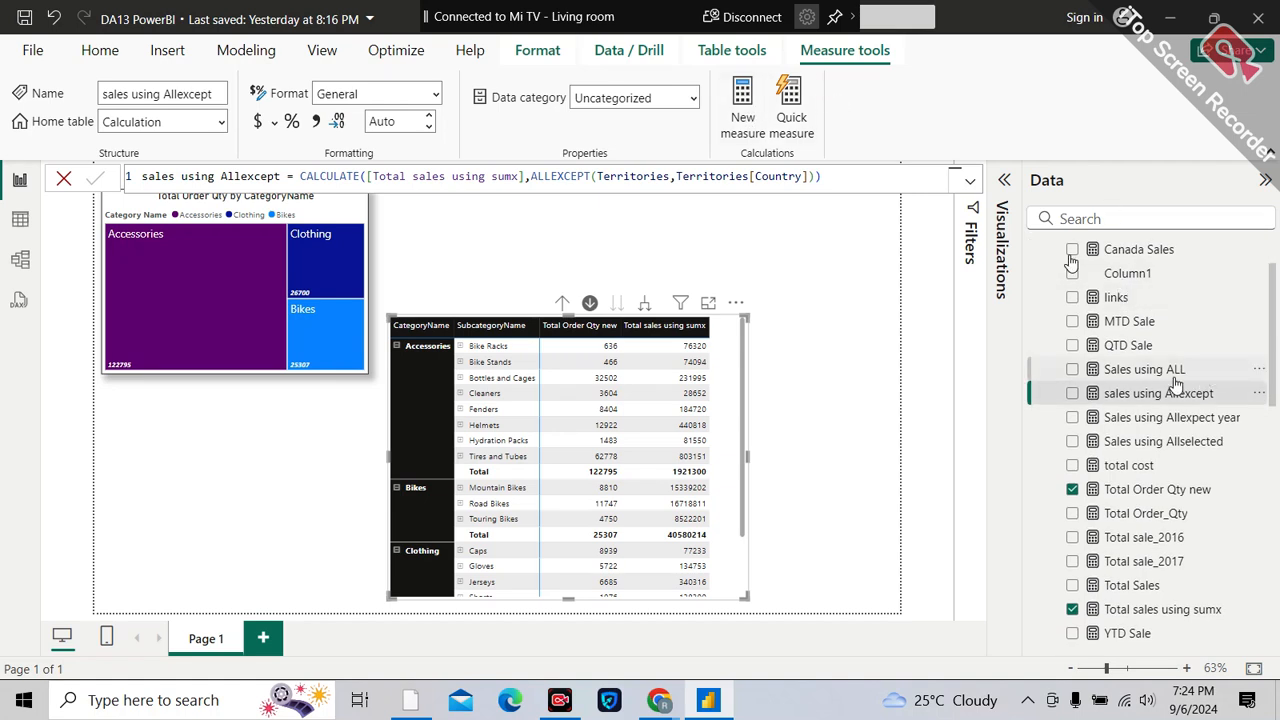
scroll(1180, 380, up, 2)
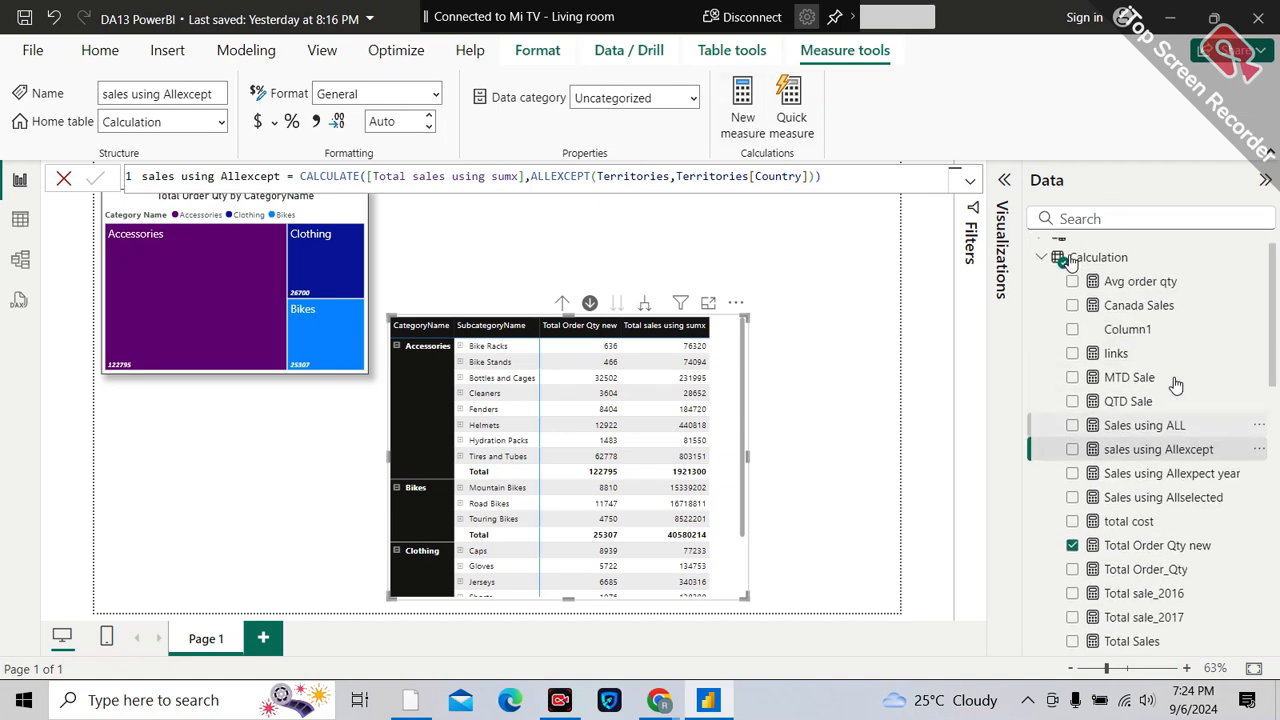
click(1097, 259)
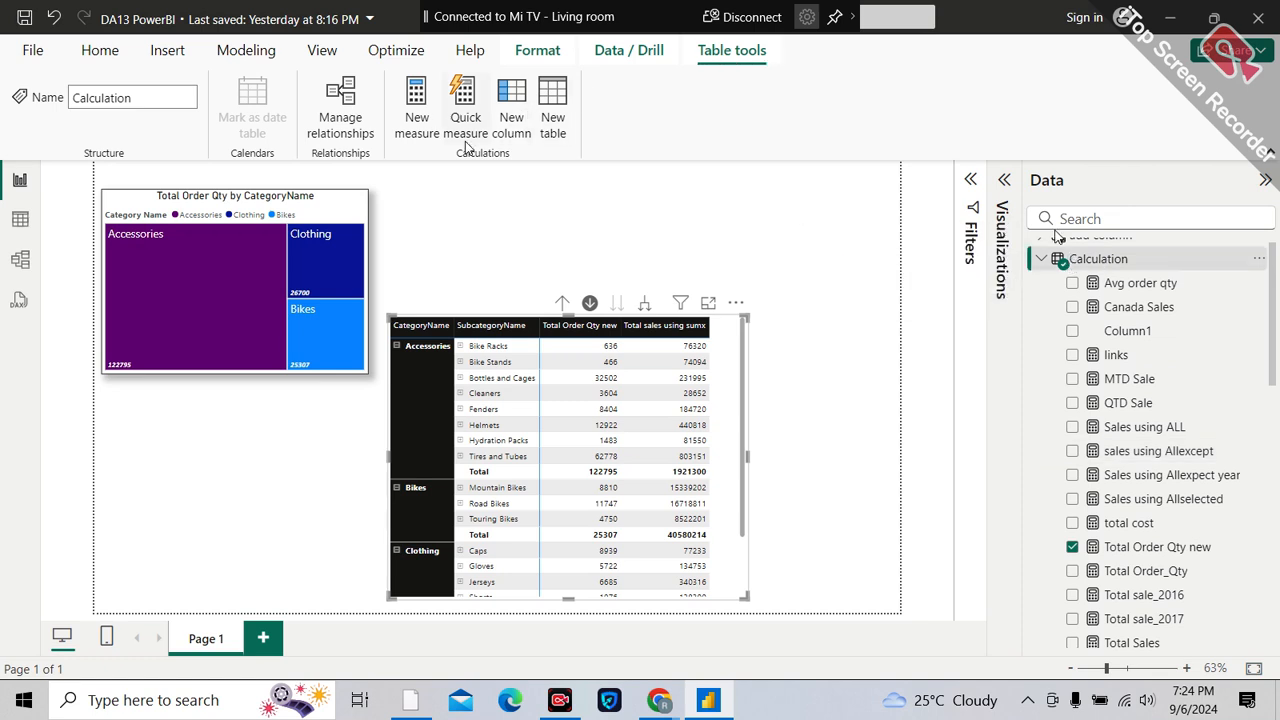
click(420, 138)
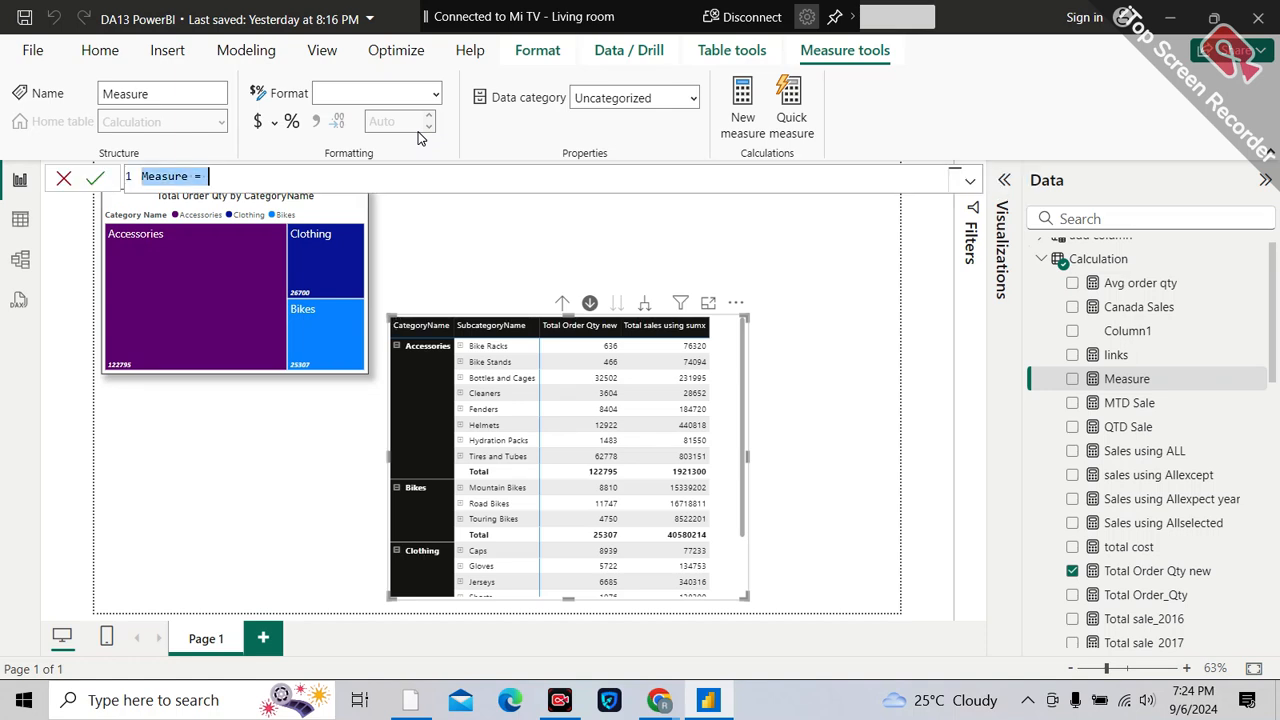
text(Tot)
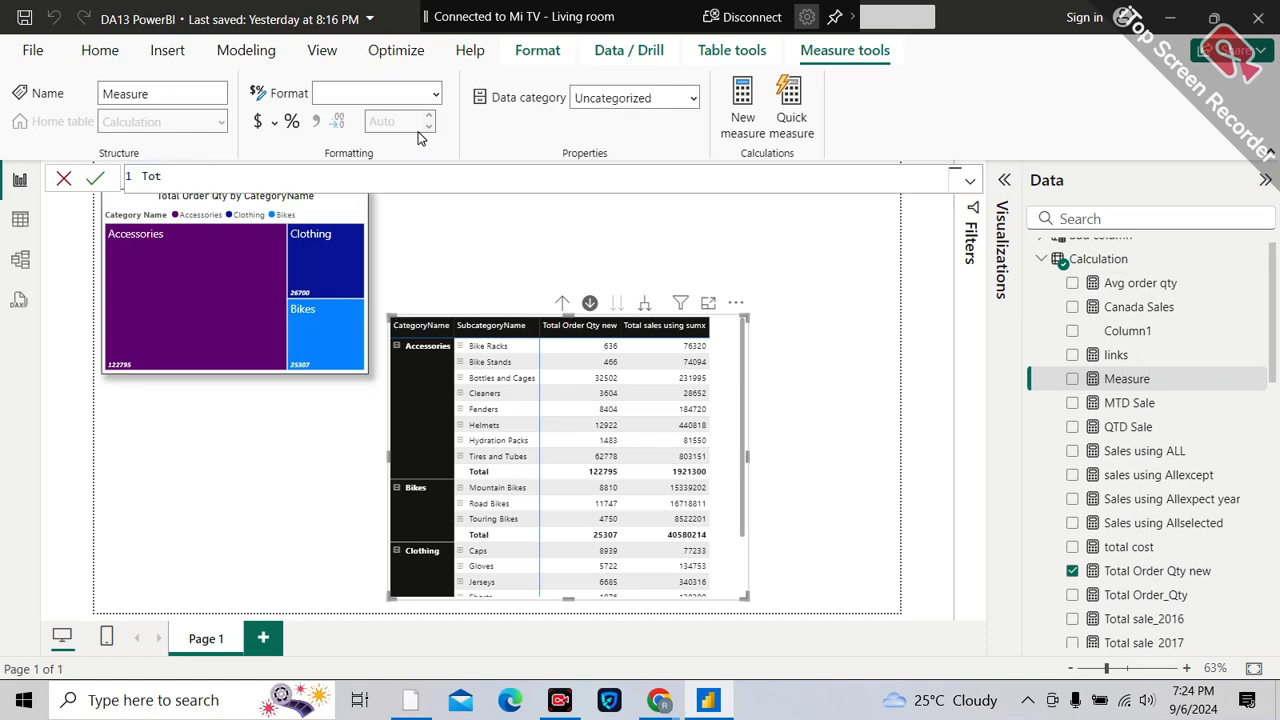
text(al Profit =)
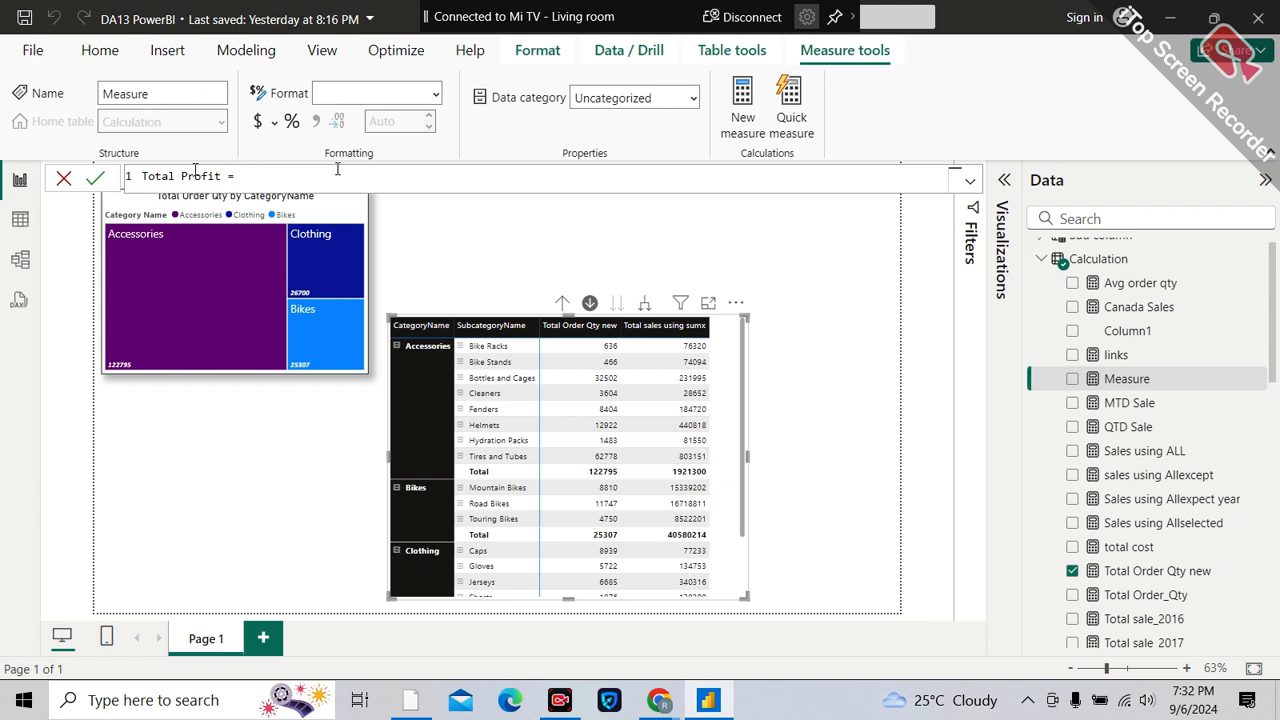
text(sum)
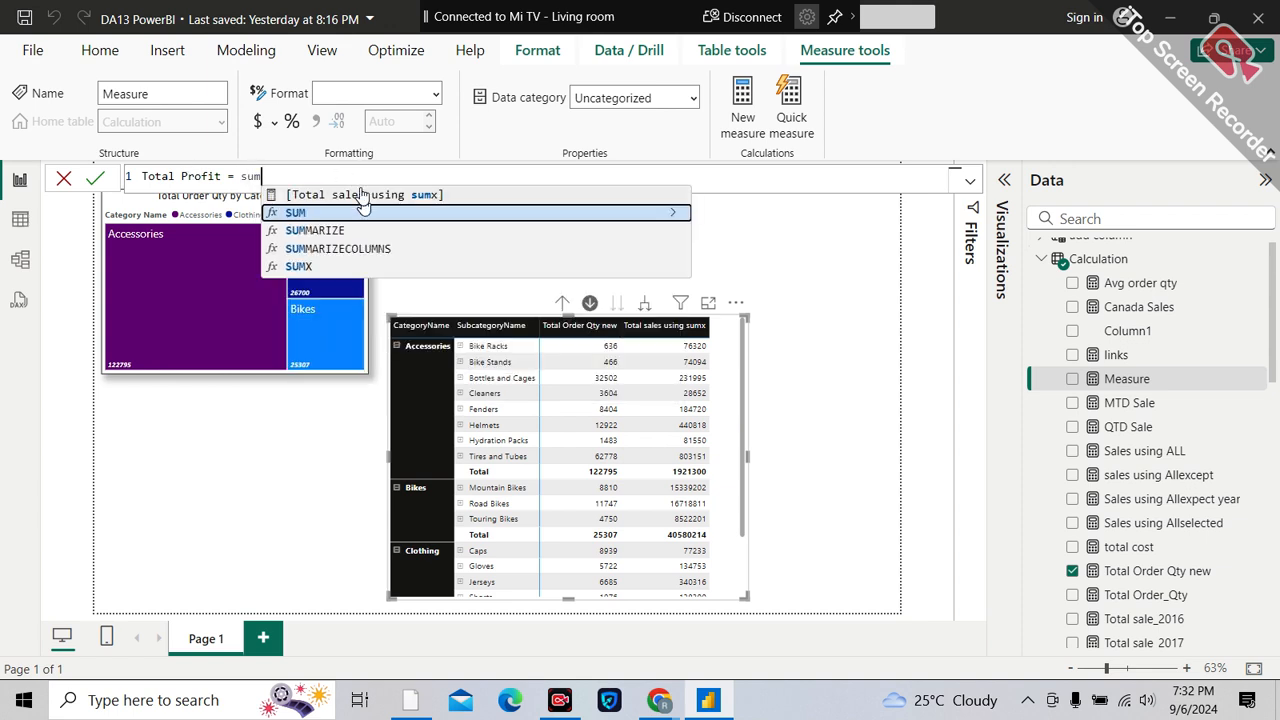
click(362, 196)
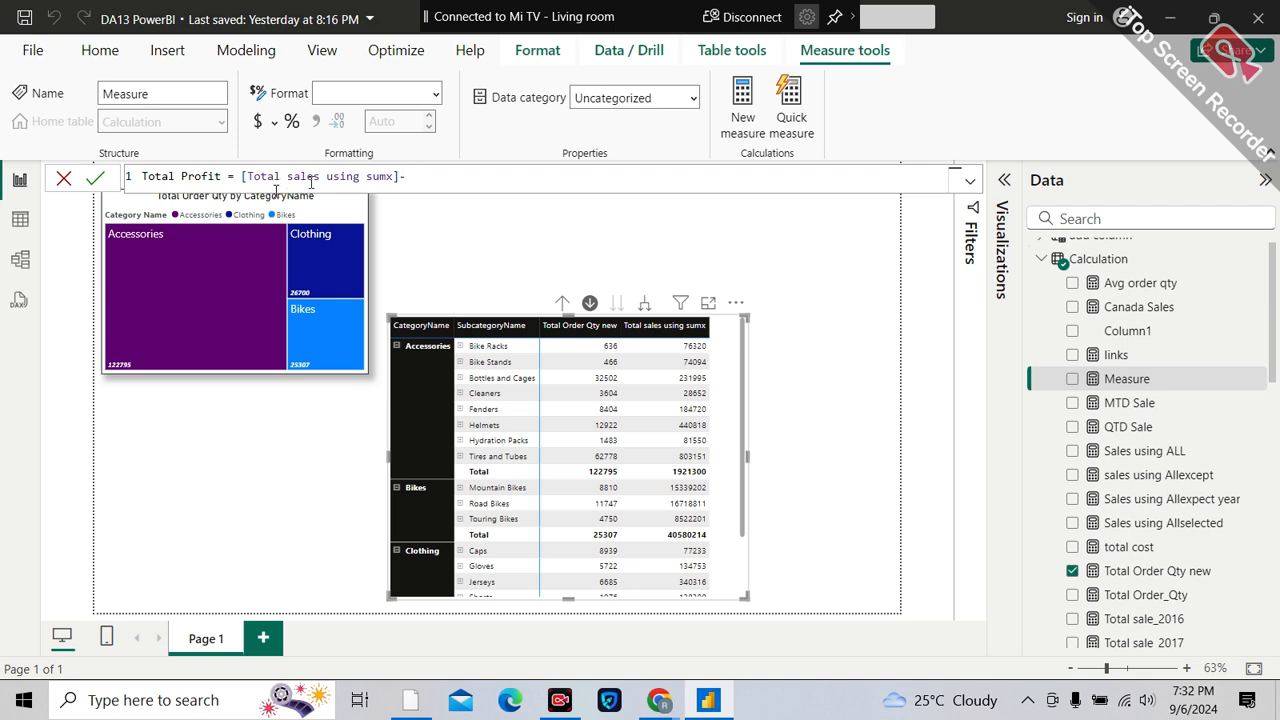
text(cost)
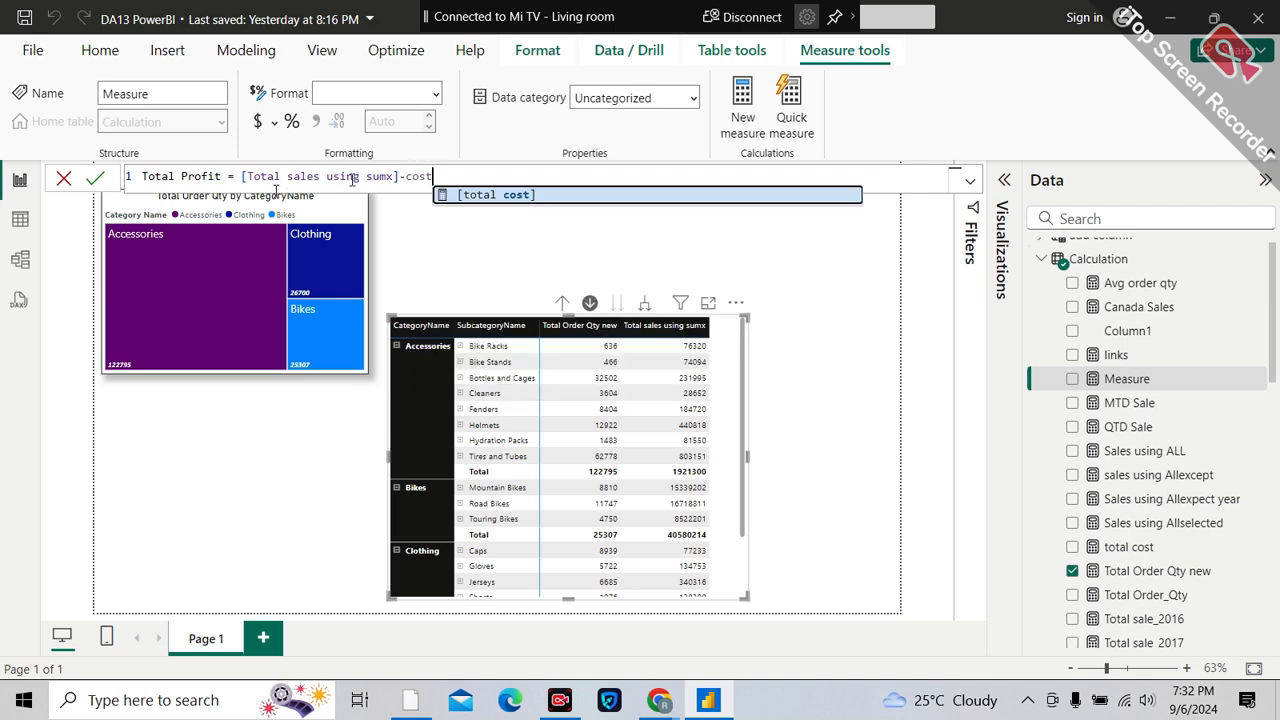
key(Tab)
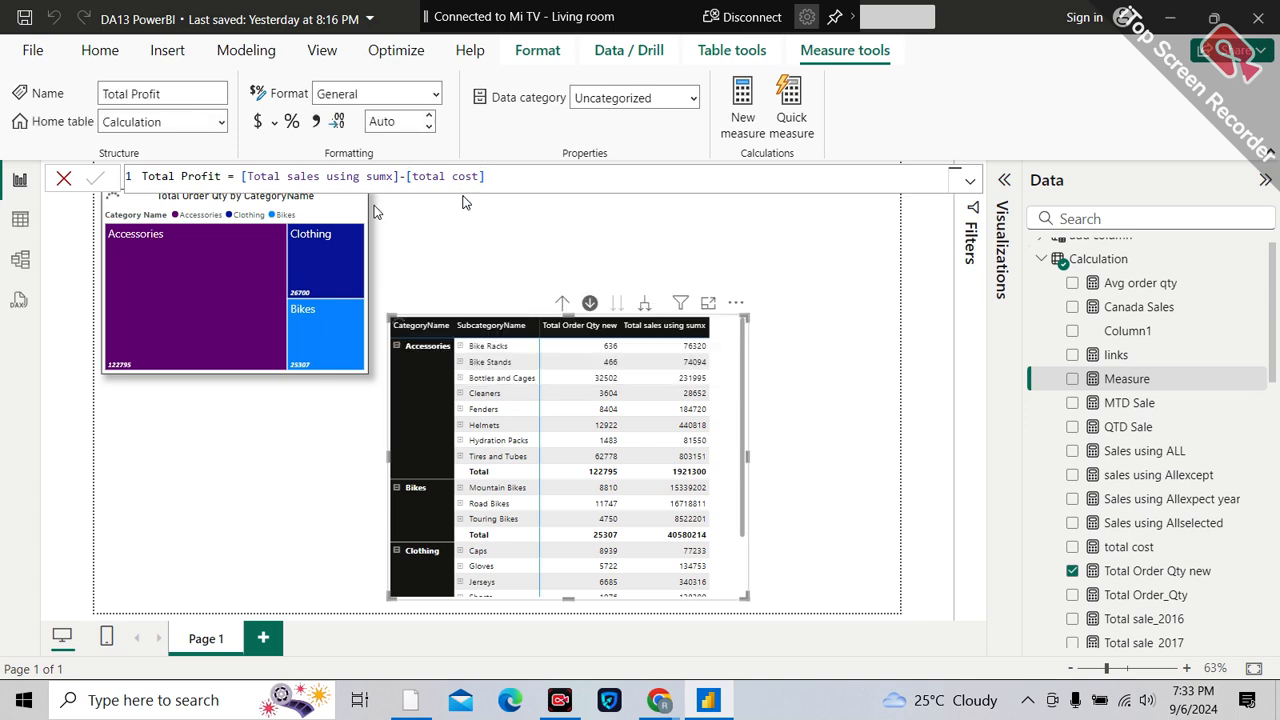
- Add a card visual to the report page that displays the Total sales using sumx measure
click(951, 299)
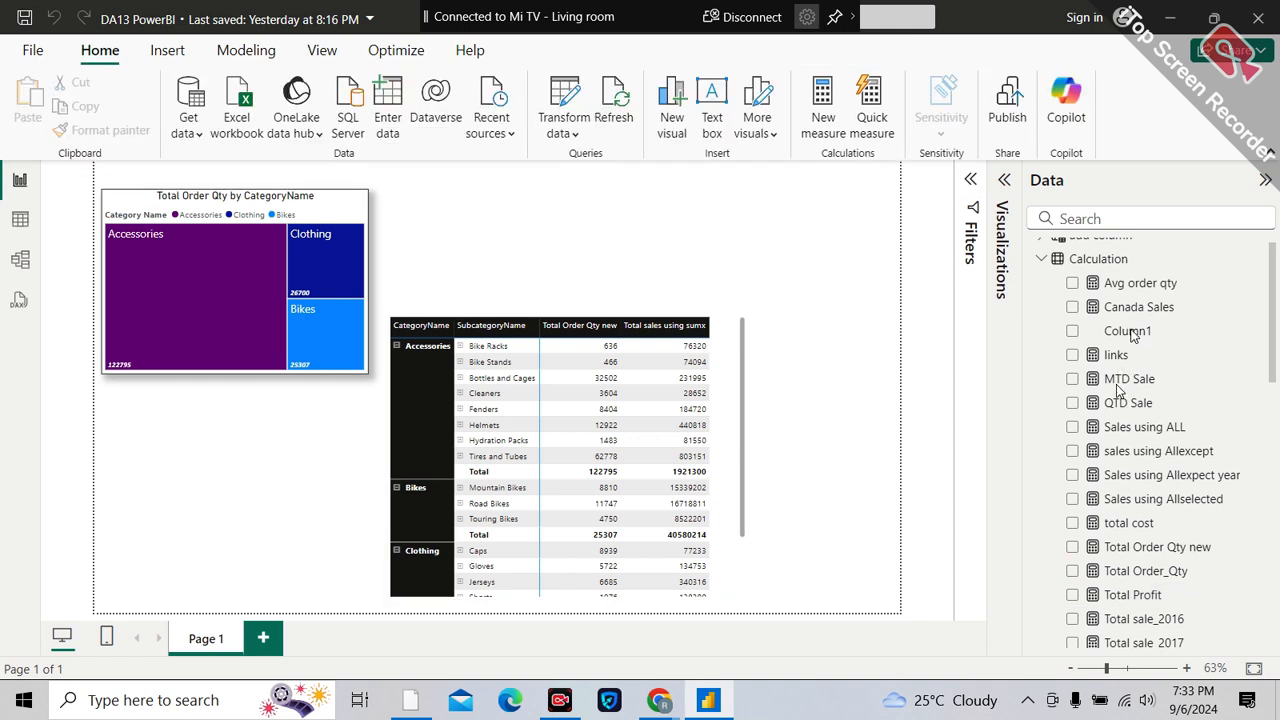
click(1003, 181)
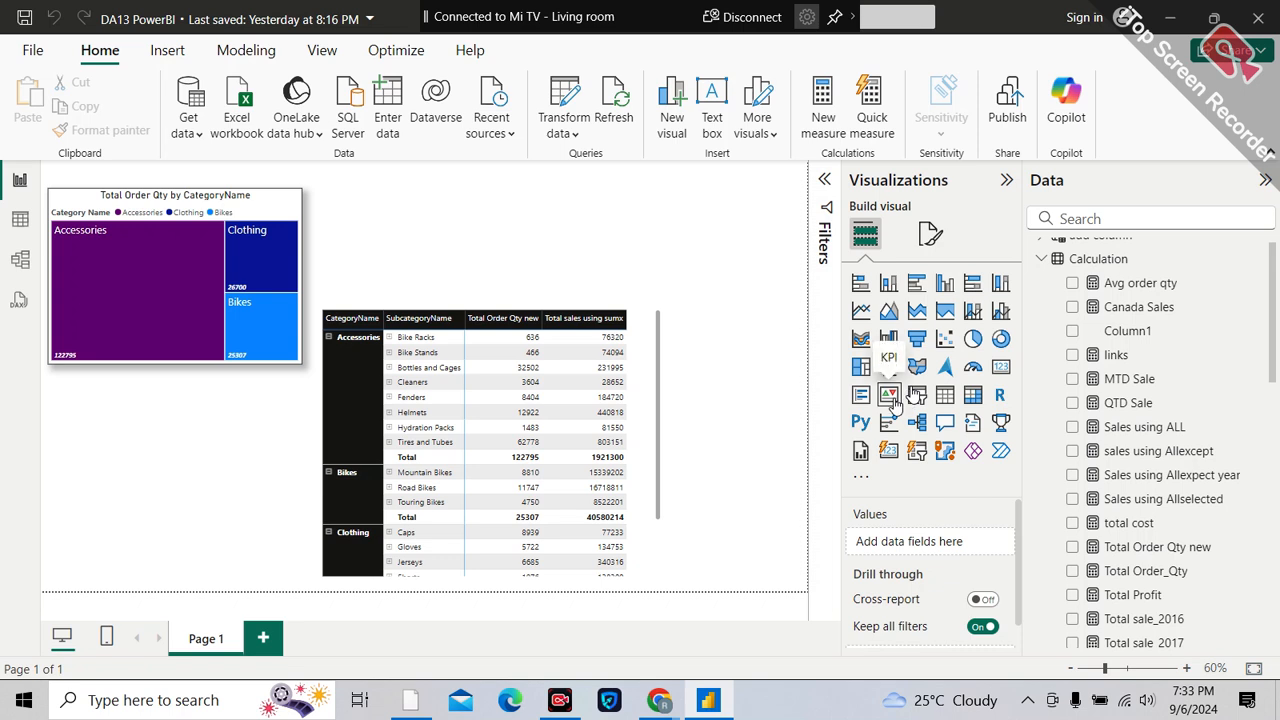
click(1001, 369)
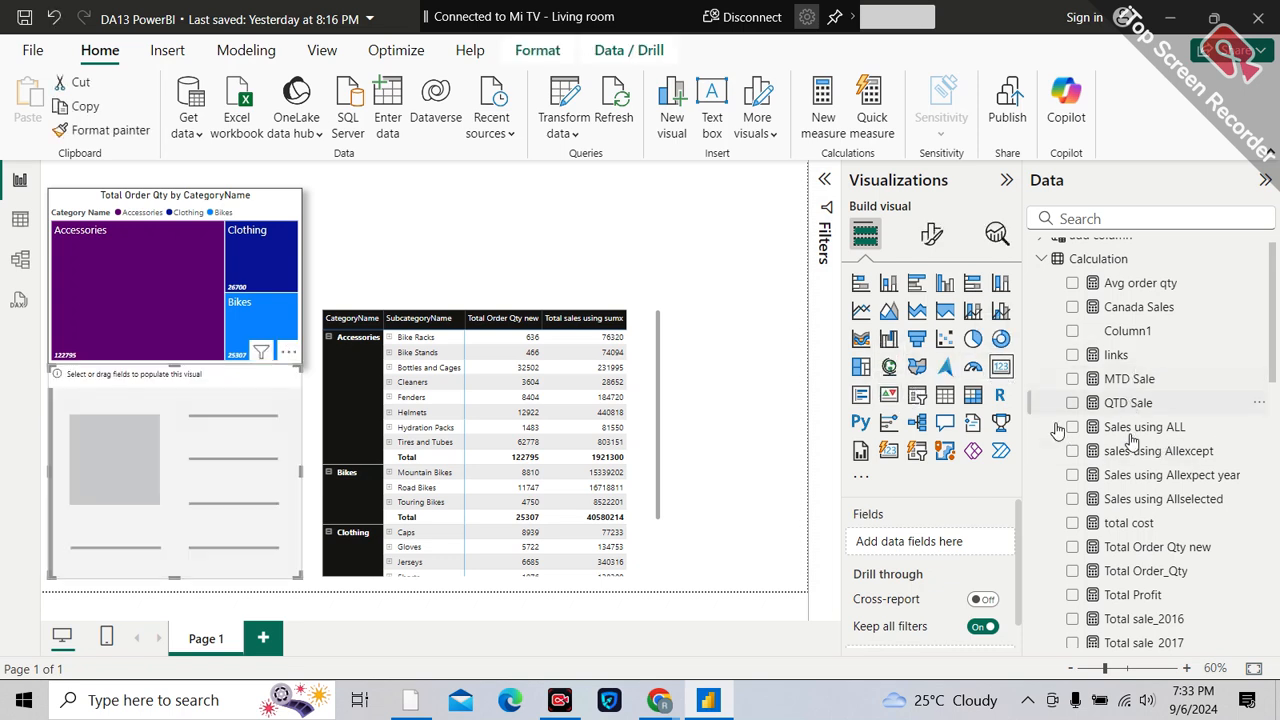
scroll(1137, 540, down, 2)
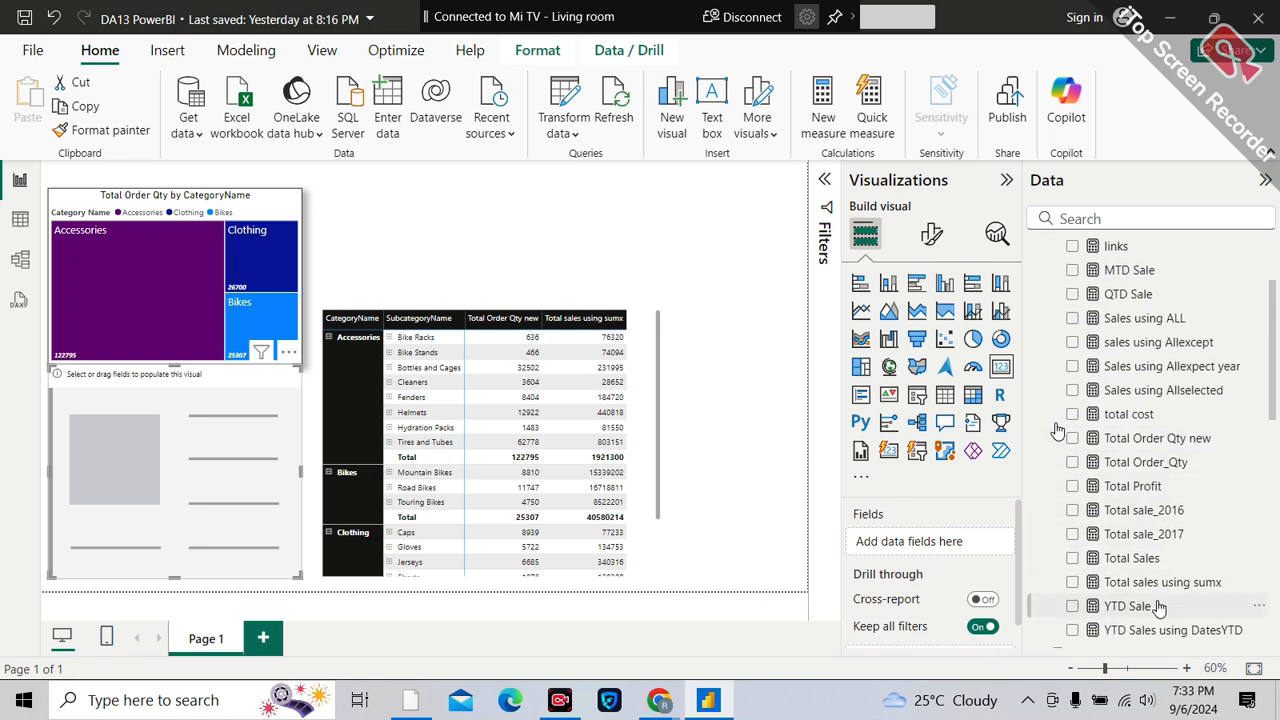
scroll(1158, 607, down, 1)
drag(1157, 562, 966, 550)
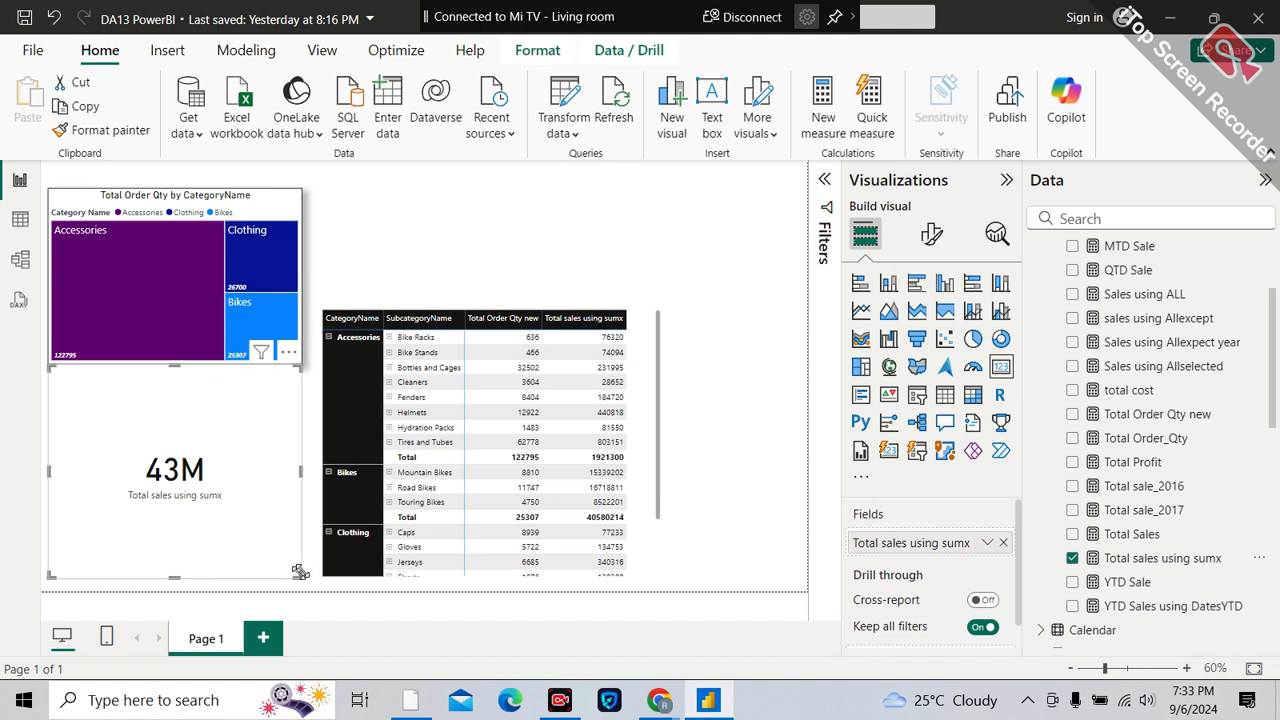
- Shrink the total sales card to a small square and place it above the category matrix
drag(300, 572, 174, 490)
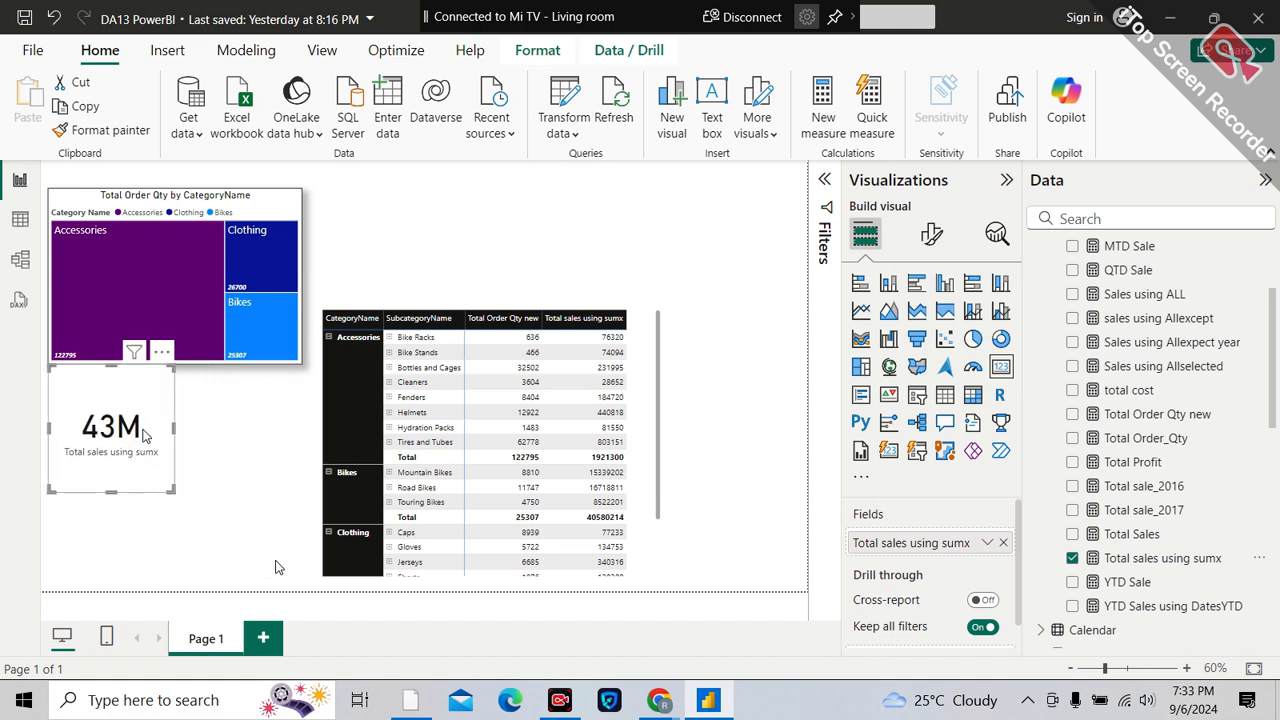
drag(142, 424, 431, 219)
- Turn off the total sales card's category label and turn on its title
click(931, 233)
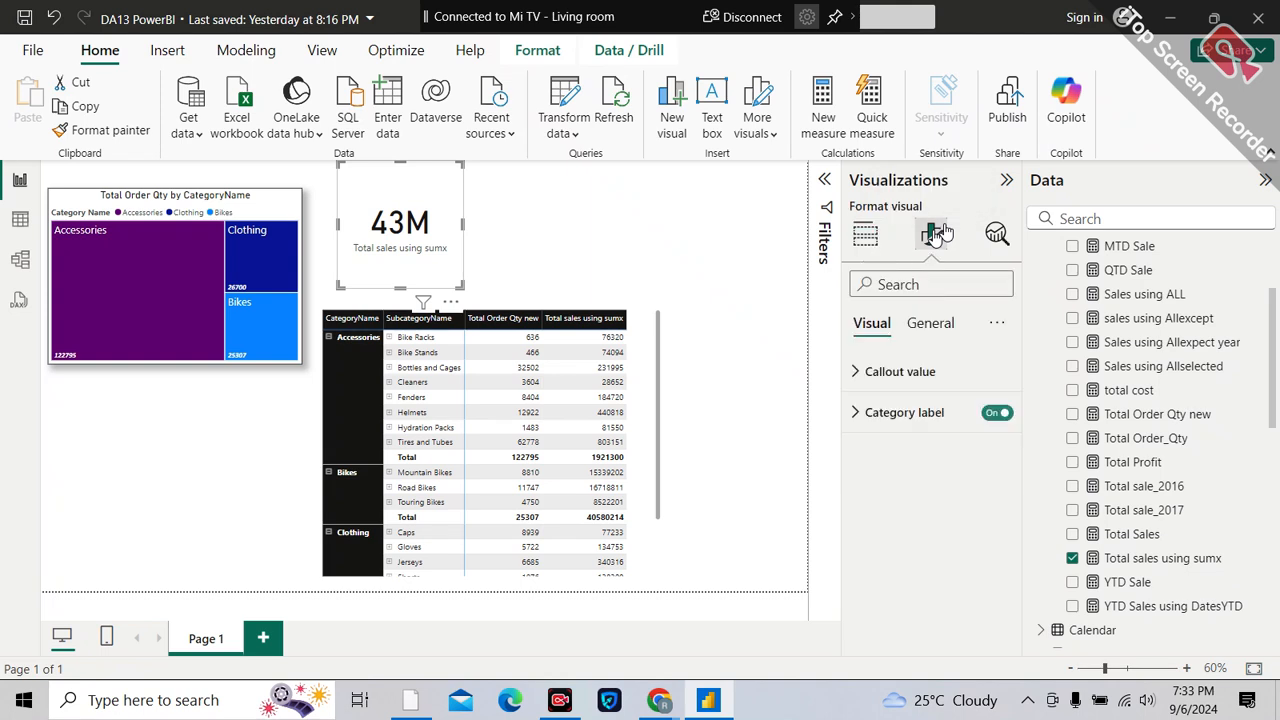
click(993, 414)
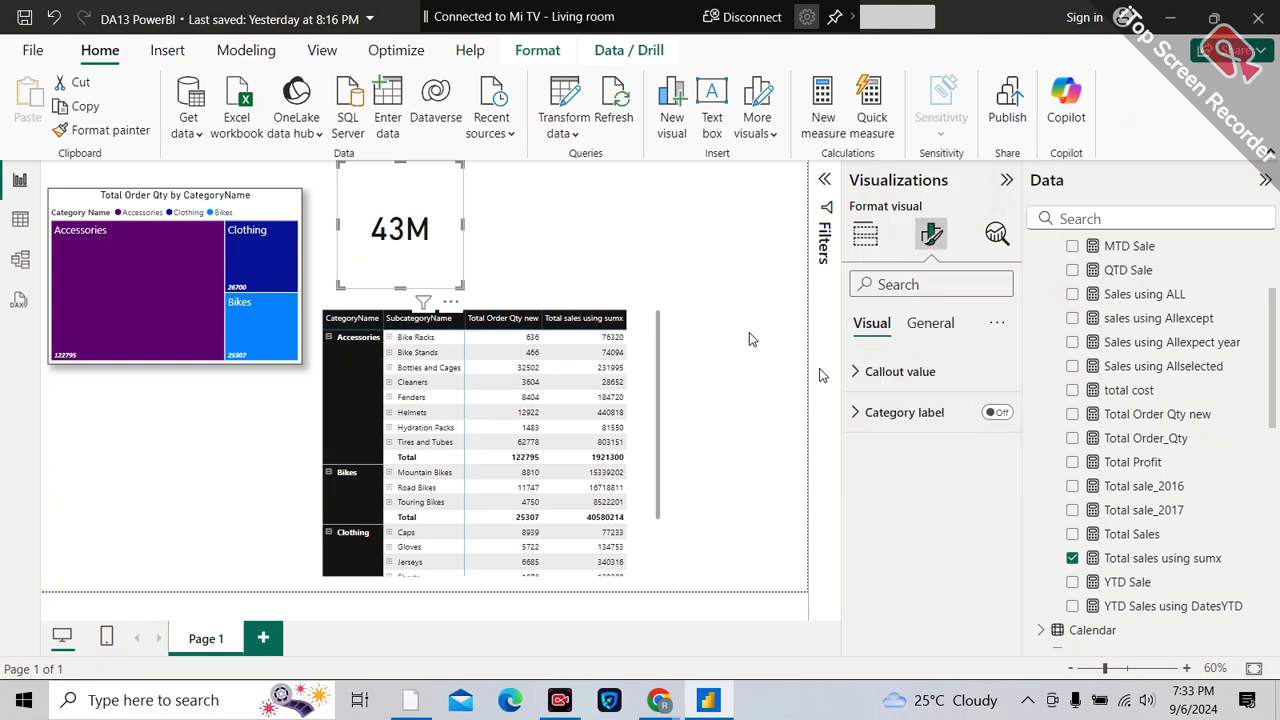
click(930, 328)
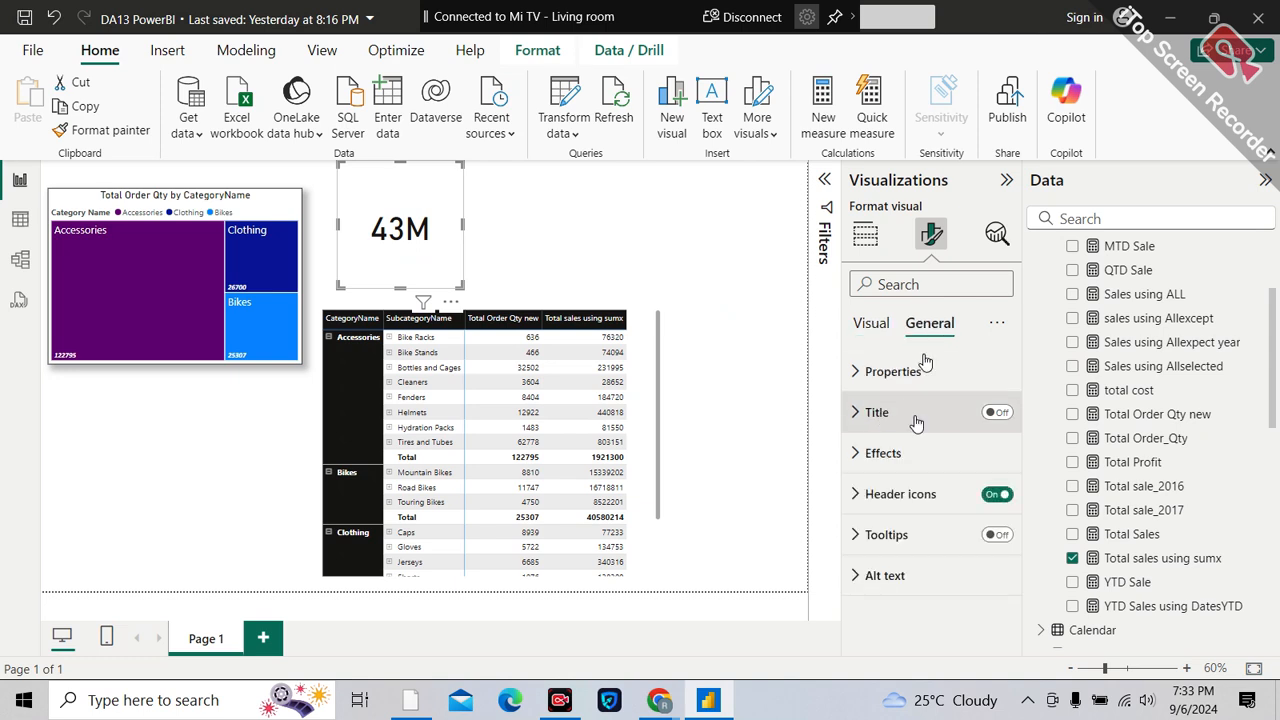
click(1000, 416)
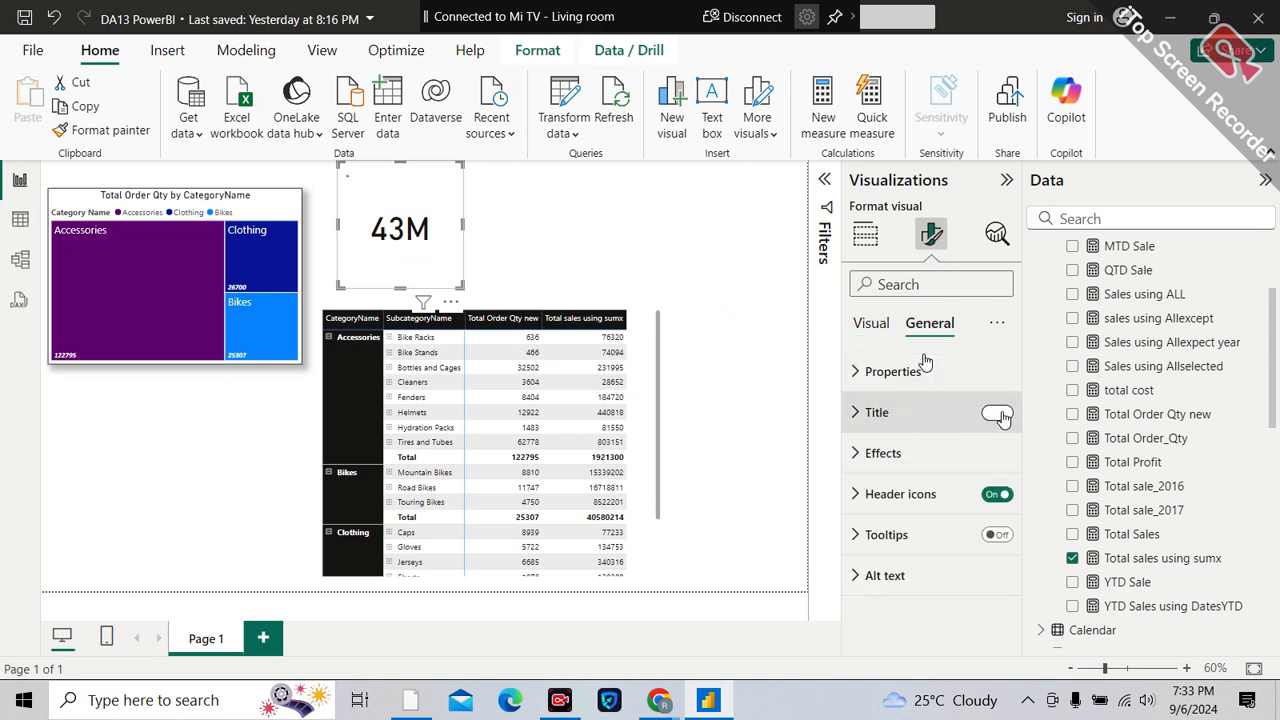
- Title the total sales card "Total Sales", with the title at font size 17 and centred
click(876, 414)
click(900, 510)
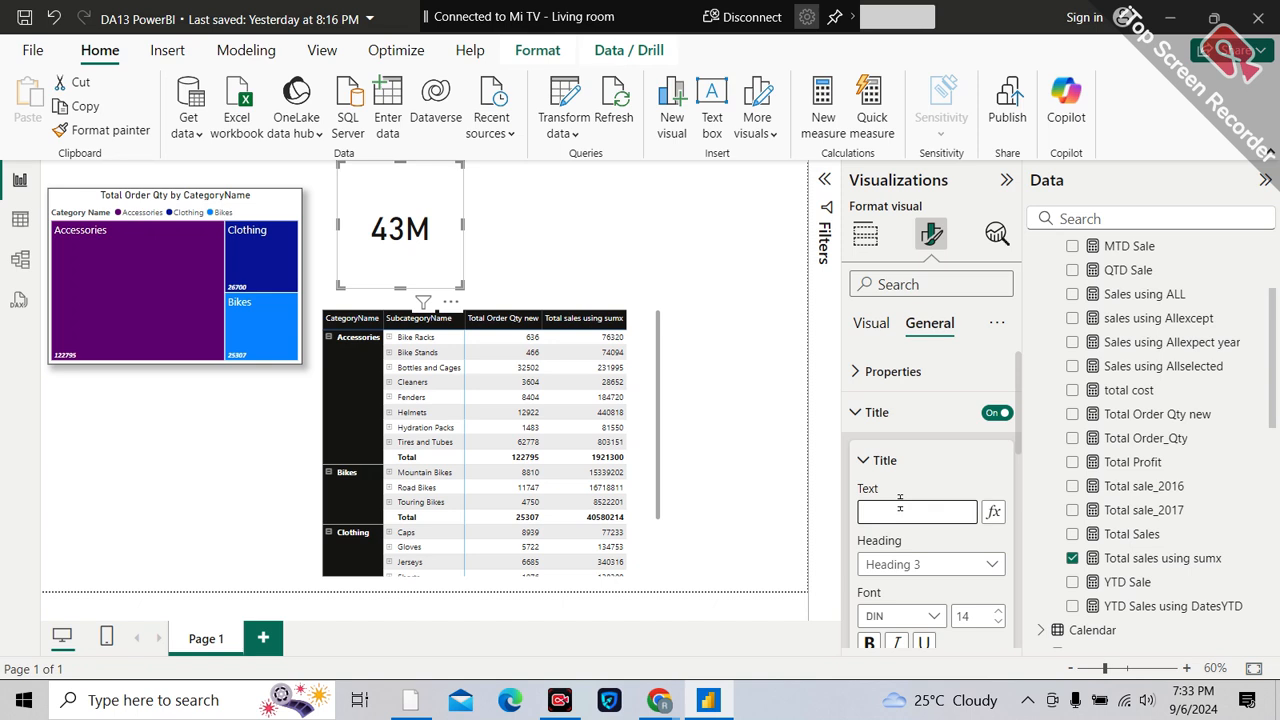
text(Total Sales)
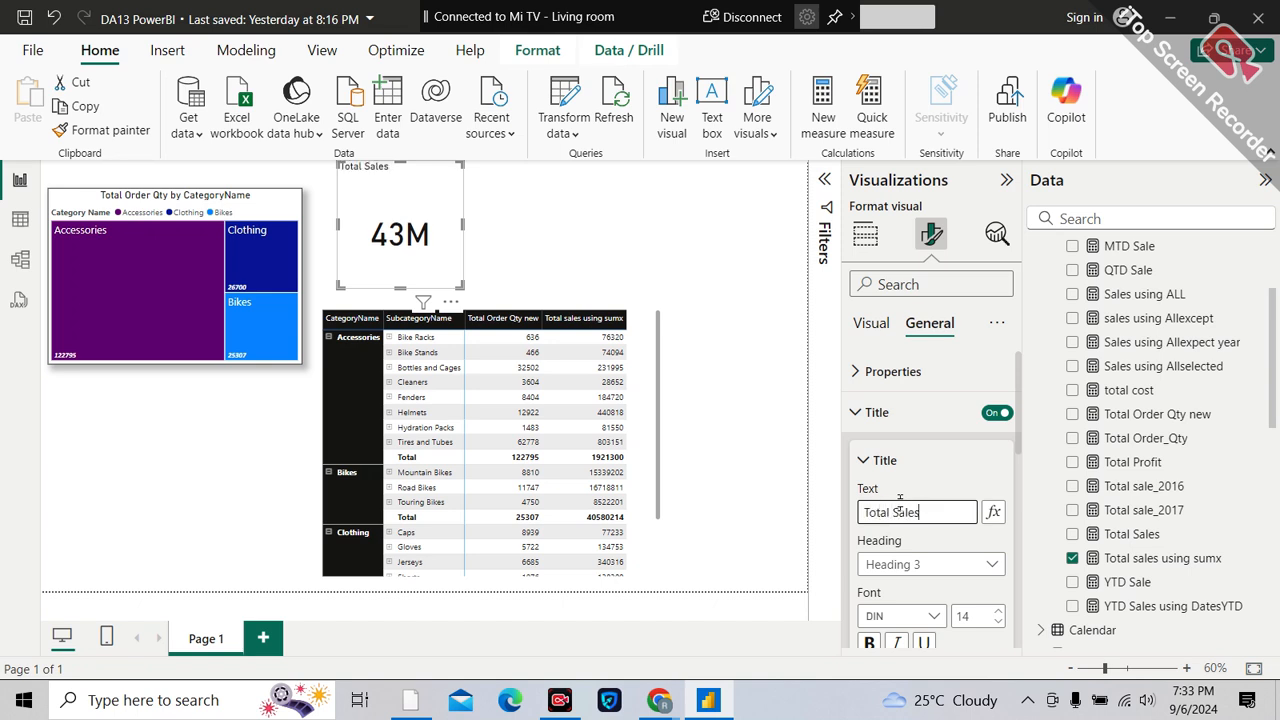
scroll(935, 585, down, 1)
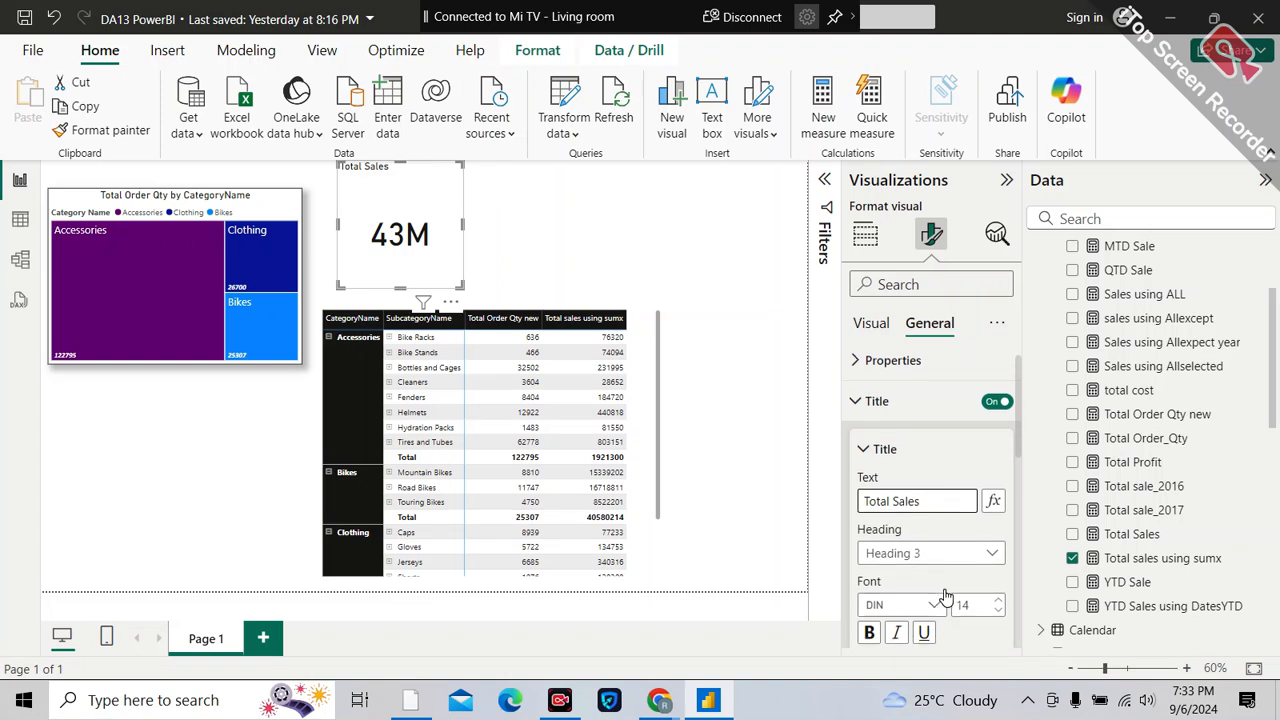
double_click(997, 567)
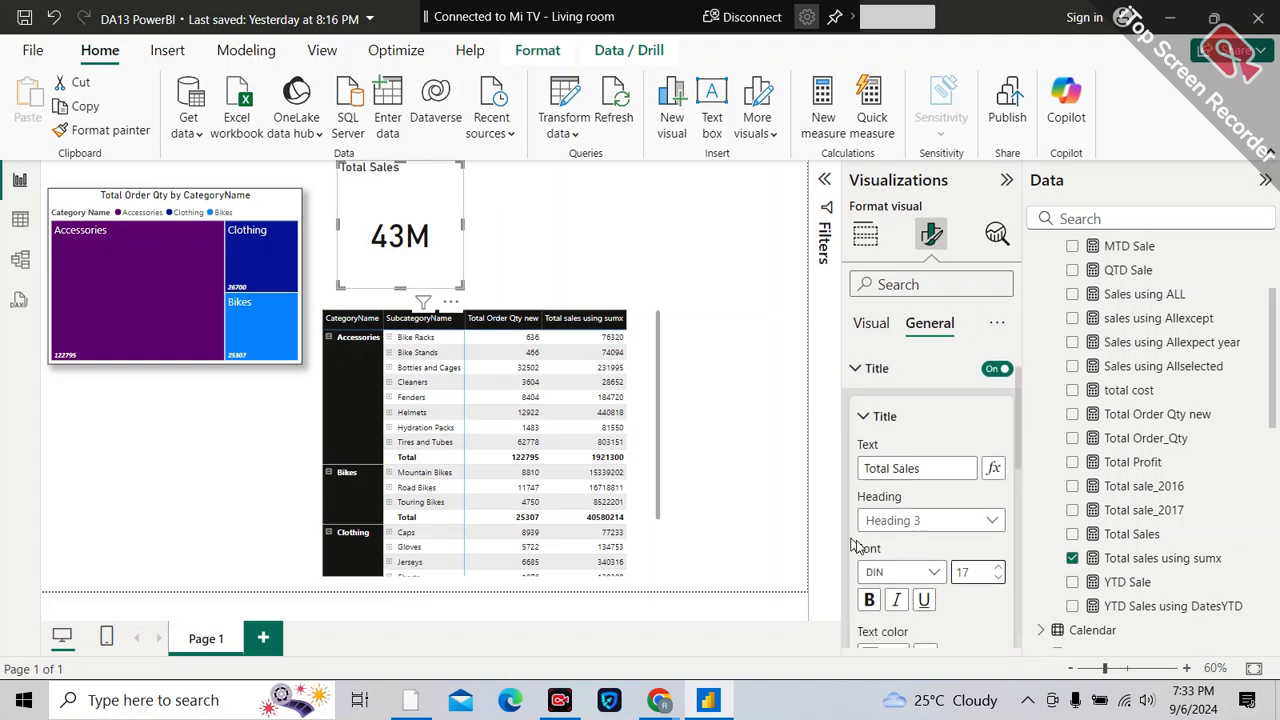
scroll(910, 580, down, 1)
scroll(920, 540, down, 2)
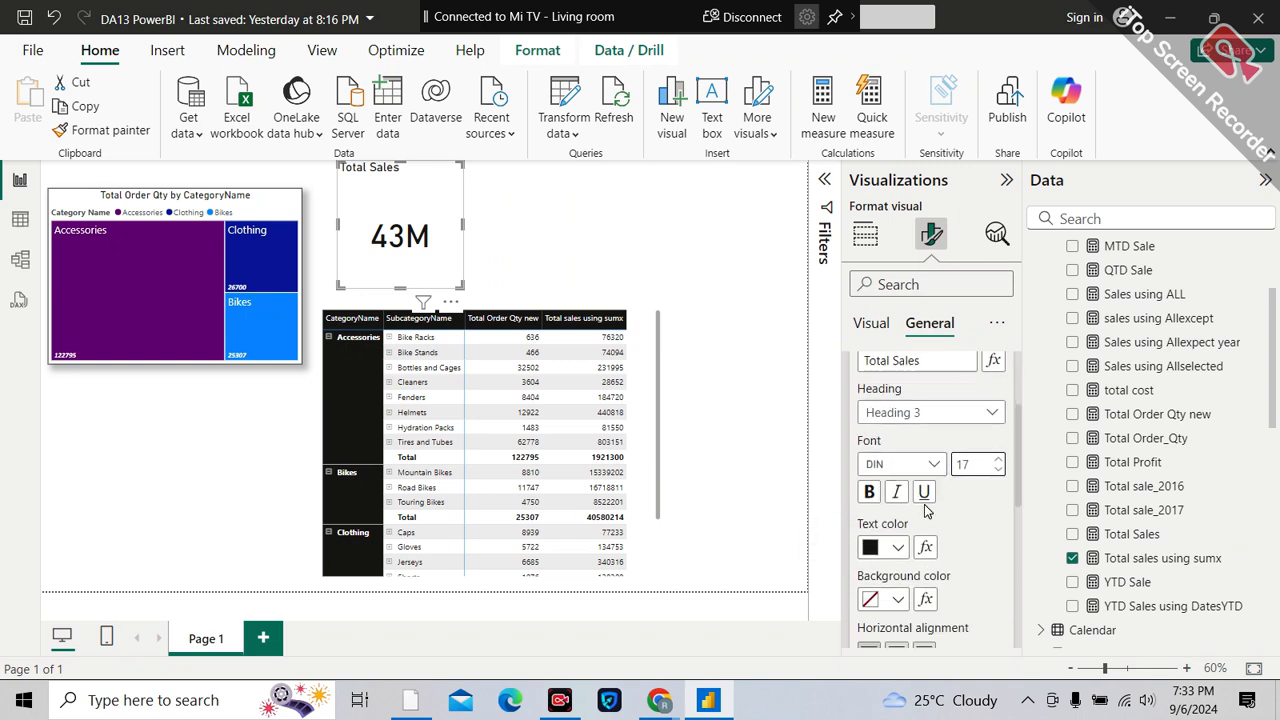
click(896, 597)
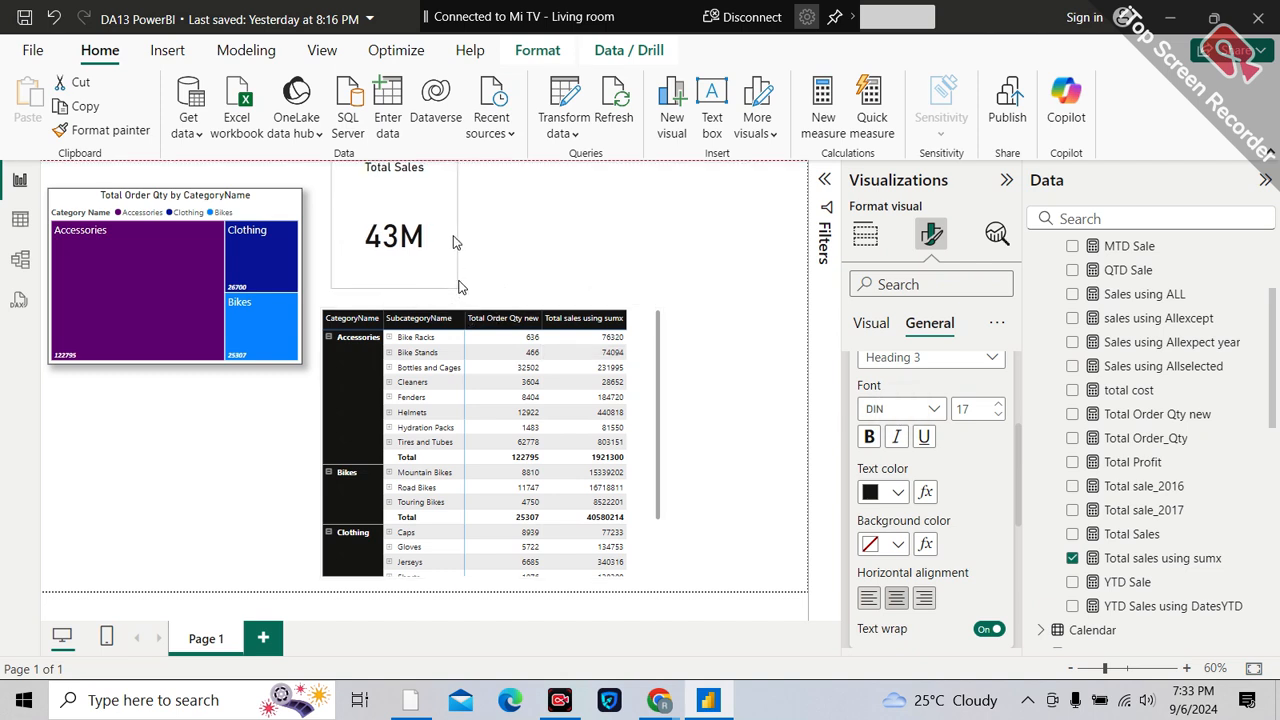
- Shrink the total sales card to a compact rectangle beside the treemap and turn on its visual border and shadow
drag(457, 284, 442, 222)
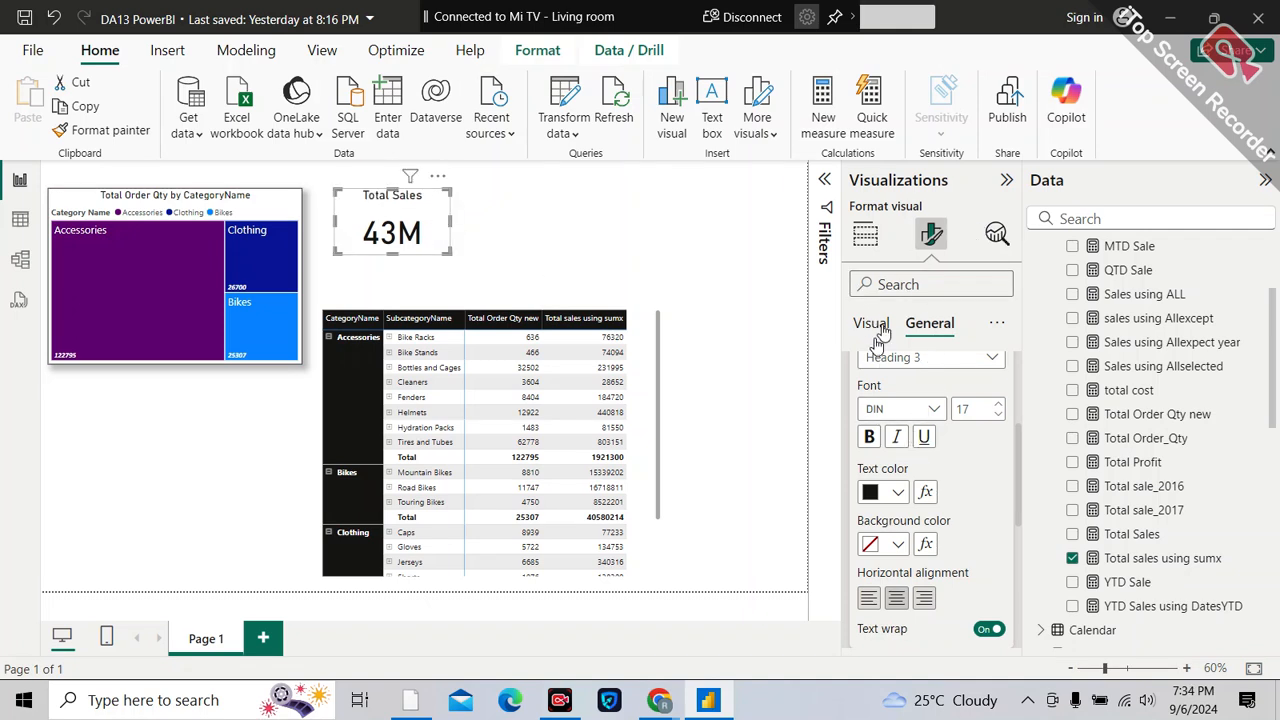
scroll(924, 430, up, 3)
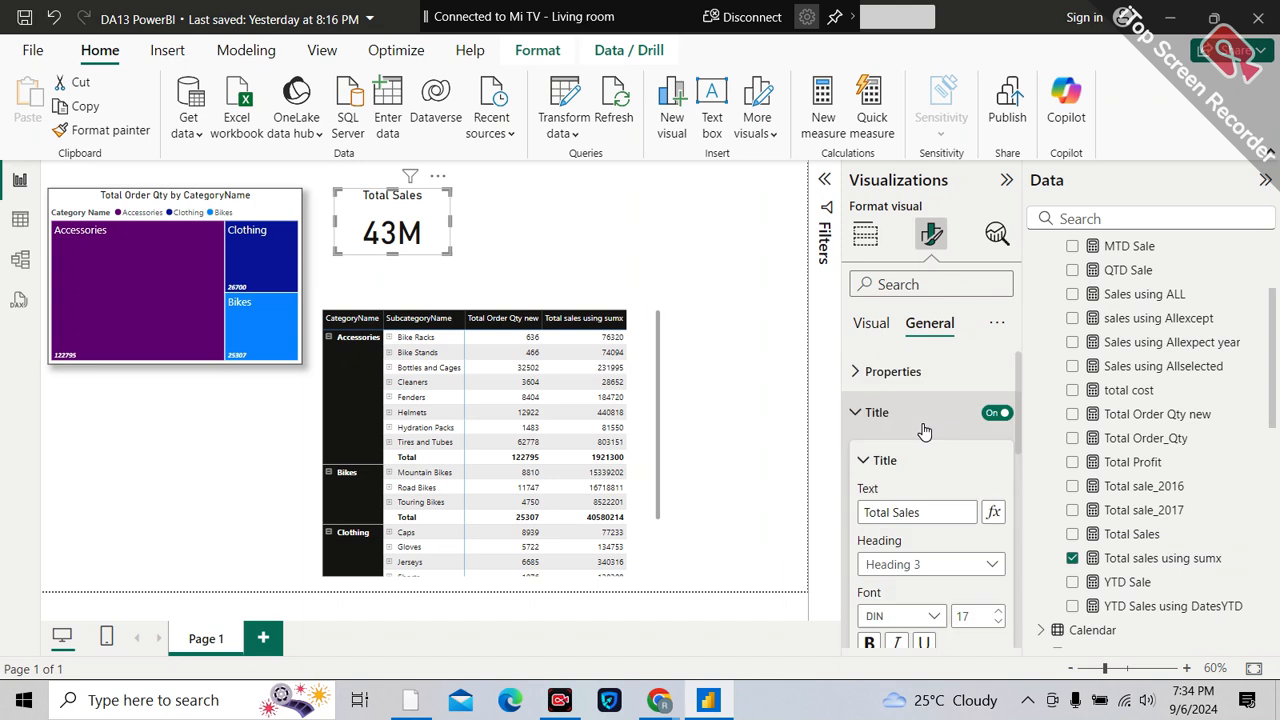
click(862, 424)
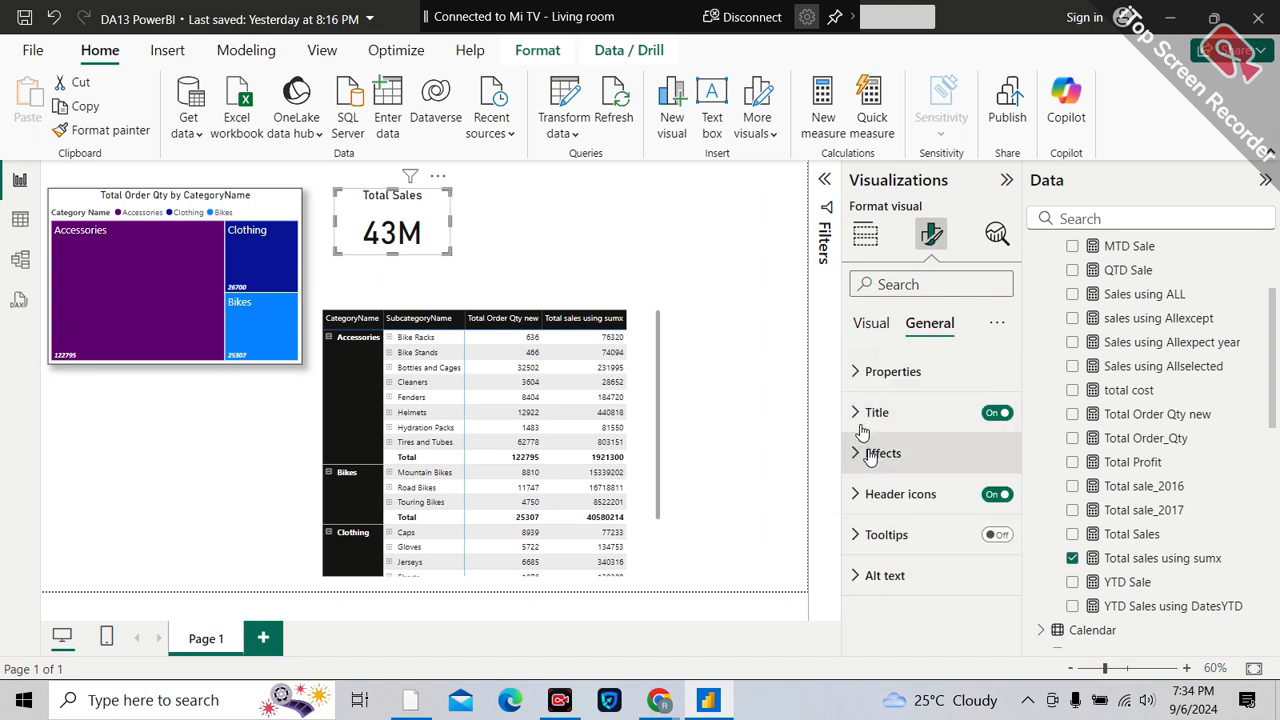
click(868, 453)
scroll(981, 553, down, 2)
click(986, 548)
click(988, 594)
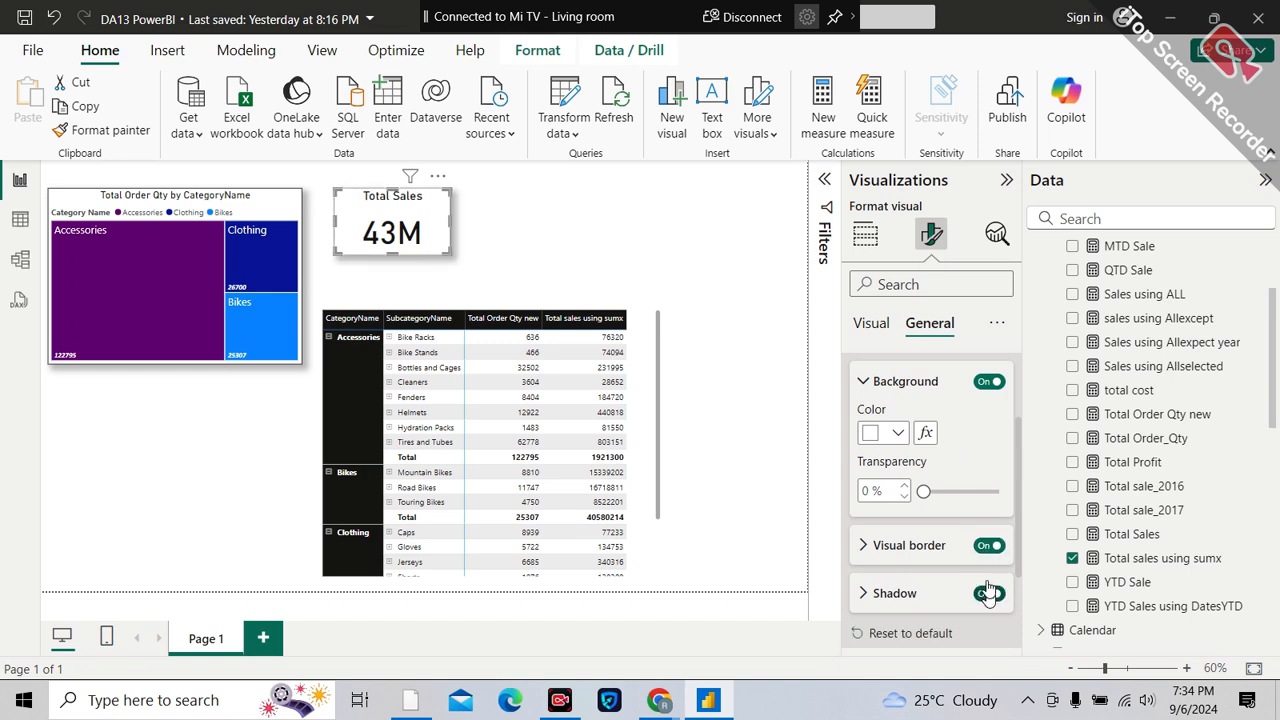
- Set the total sales card's background color to light blue
click(898, 436)
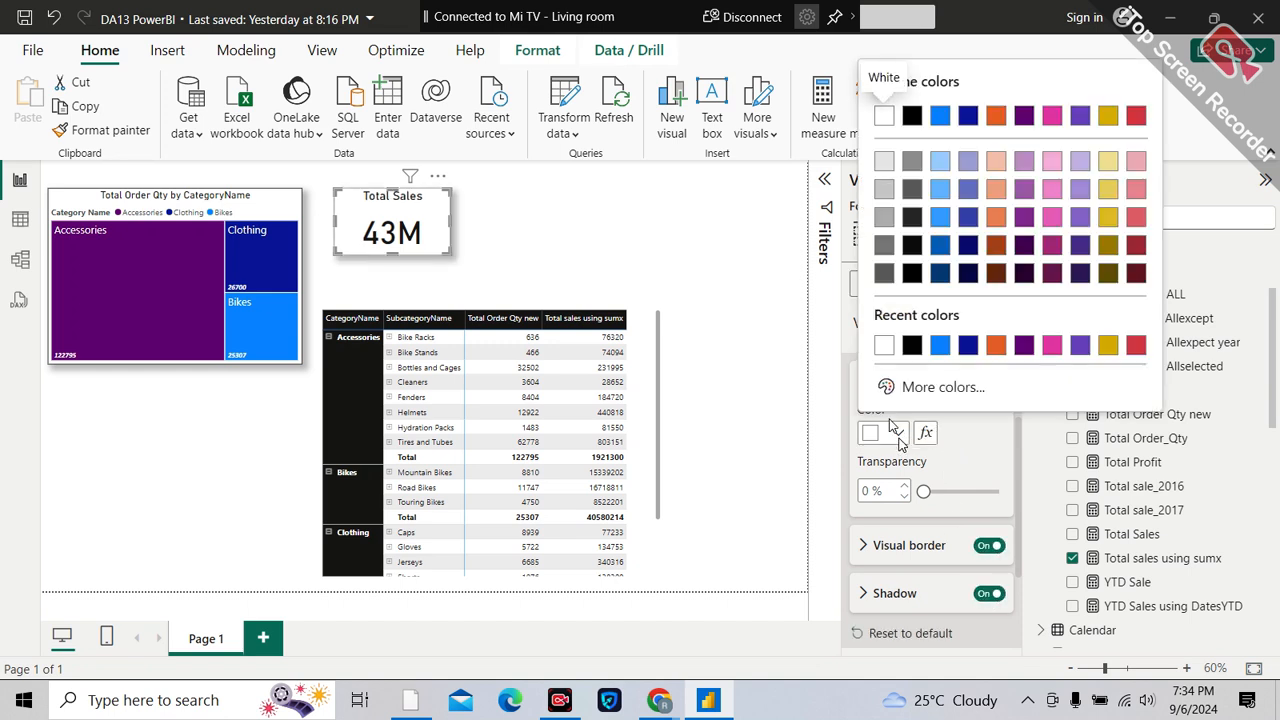
click(940, 162)
click(531, 241)
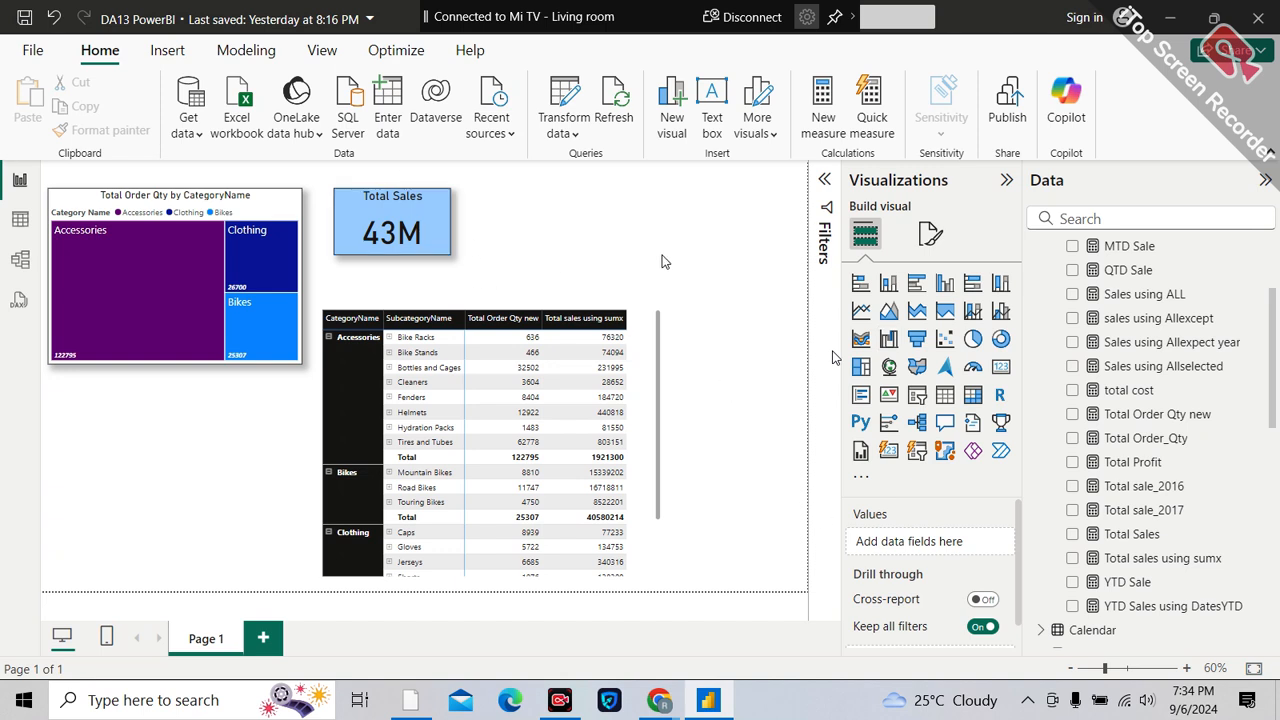
- Add a second card showing the total cost measure, about the size of the total sales card and beside it
click(1000, 366)
drag(278, 470, 710, 295)
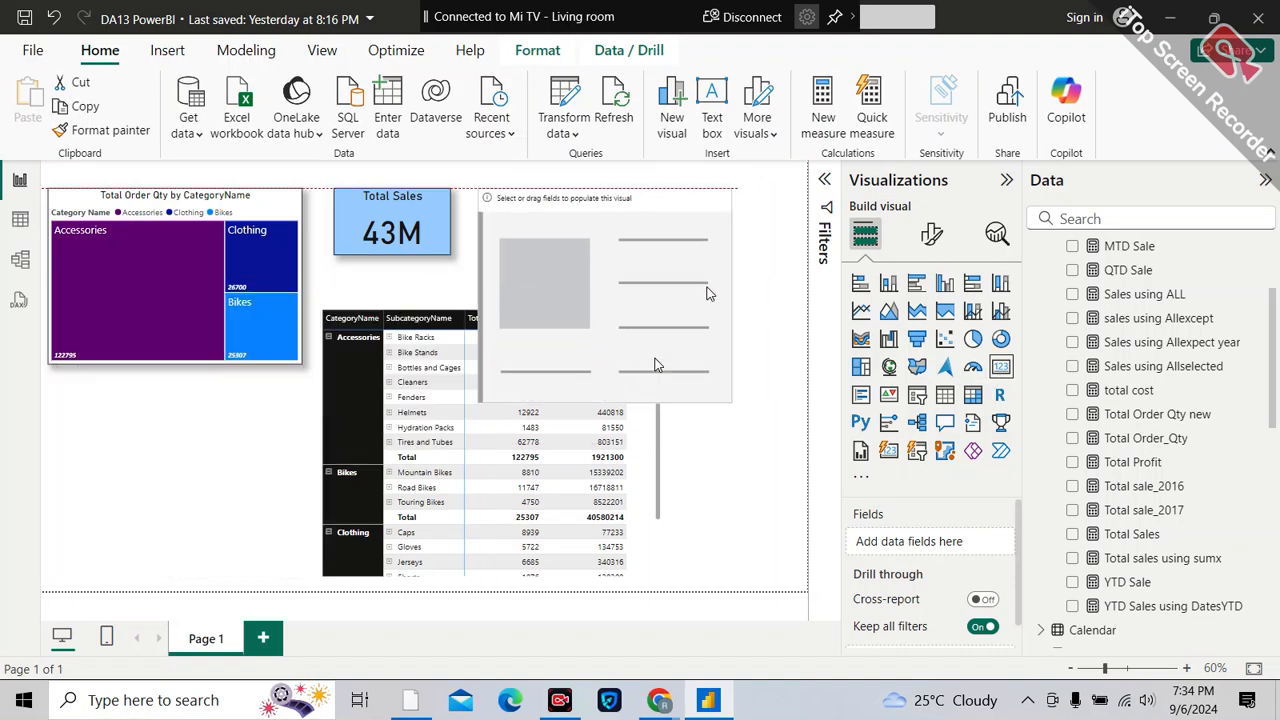
drag(729, 401, 600, 255)
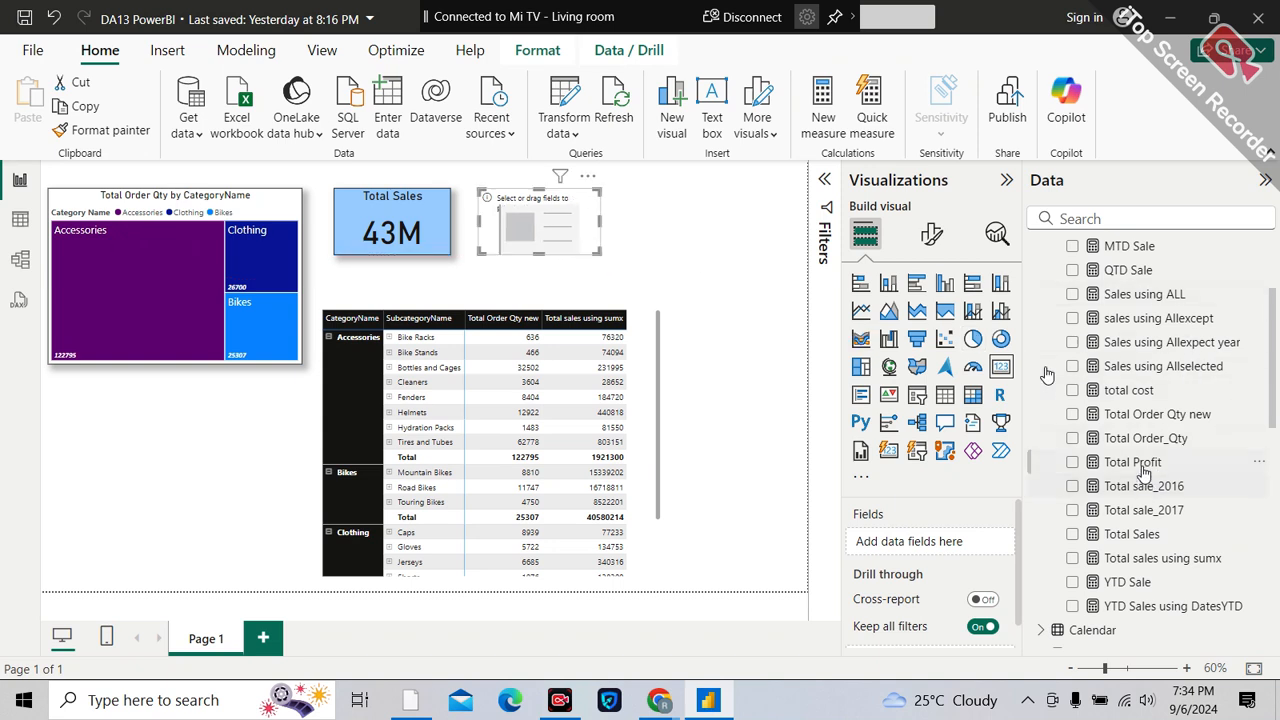
drag(1133, 390, 961, 543)
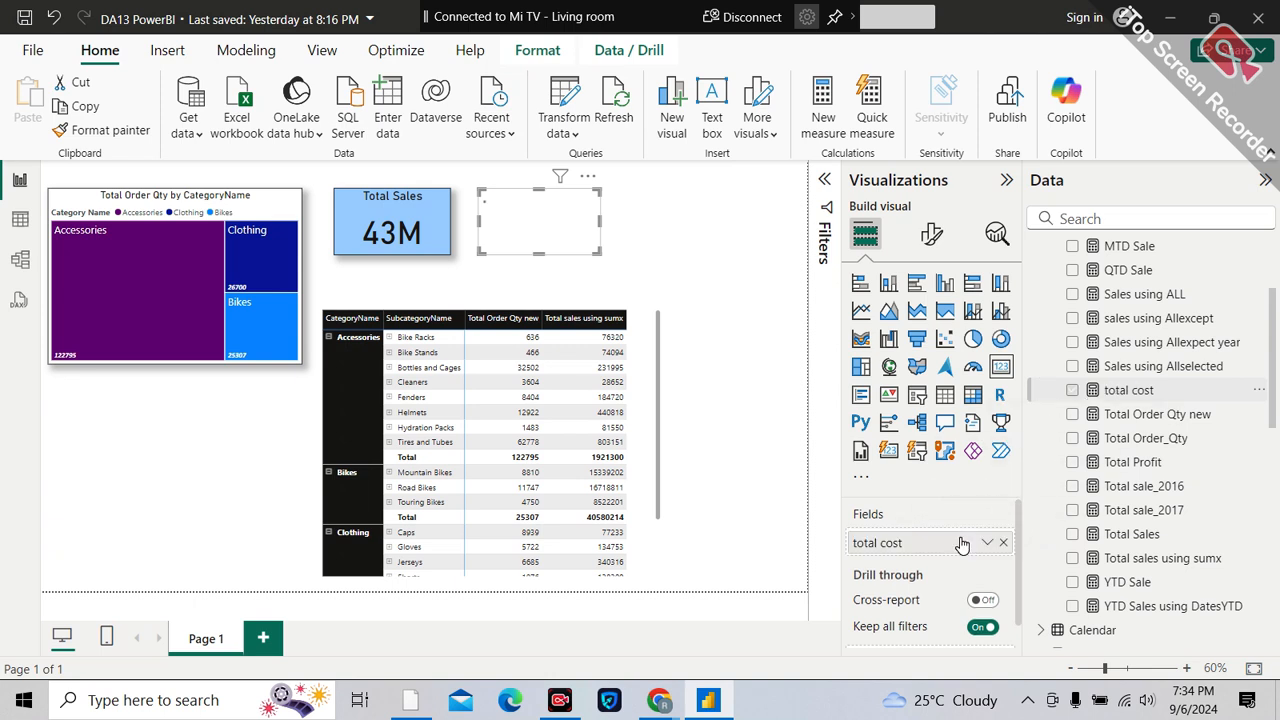
- Copy the formatting of the total sales card onto the total cost card with Format painter
click(412, 209)
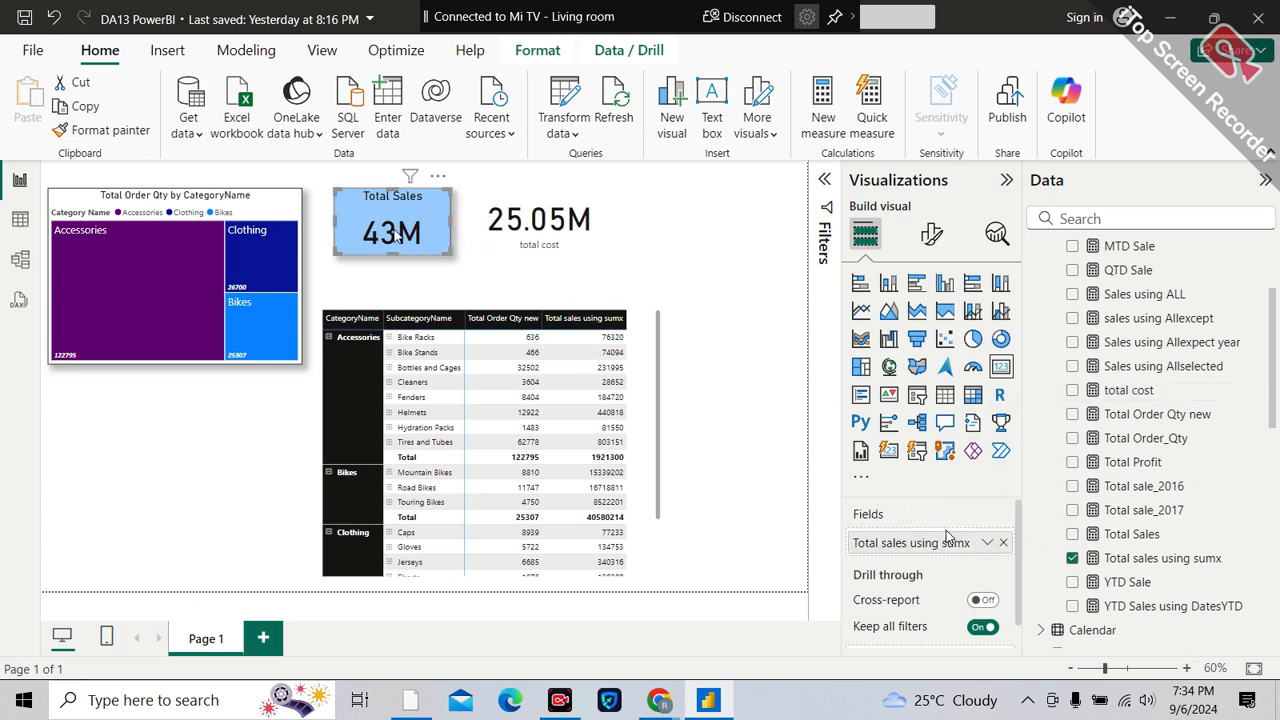
click(140, 131)
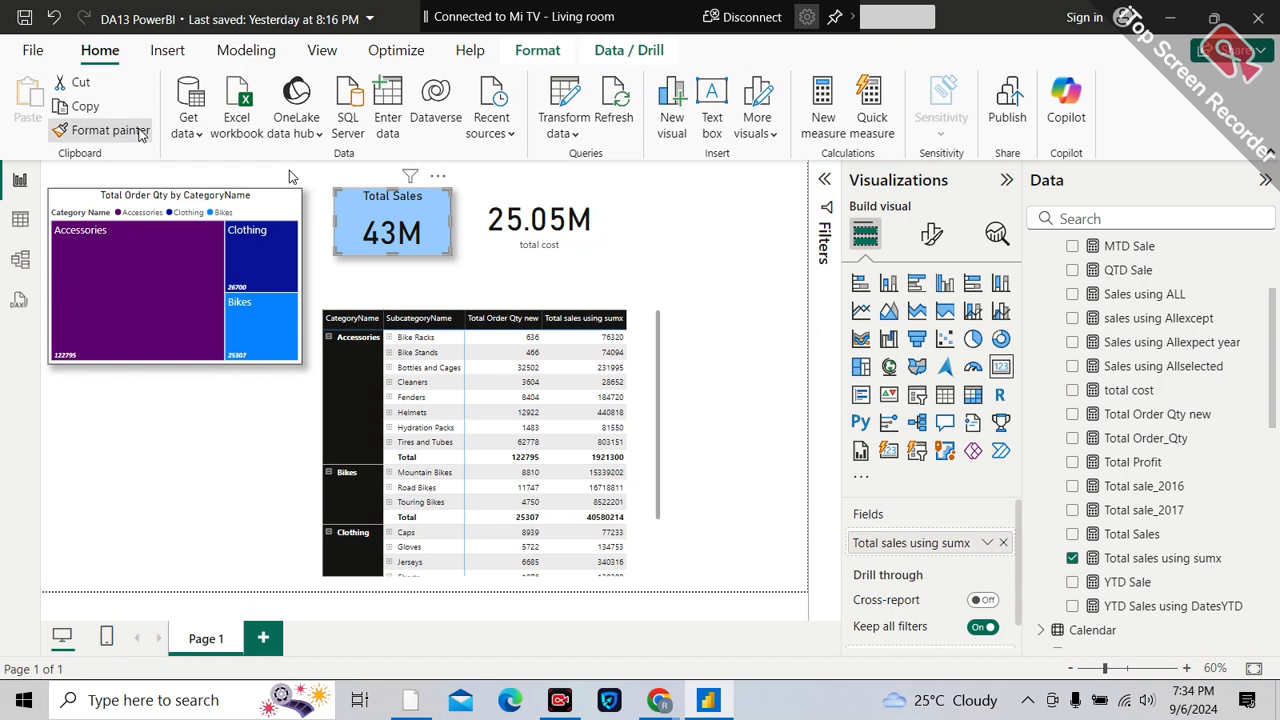
click(537, 215)
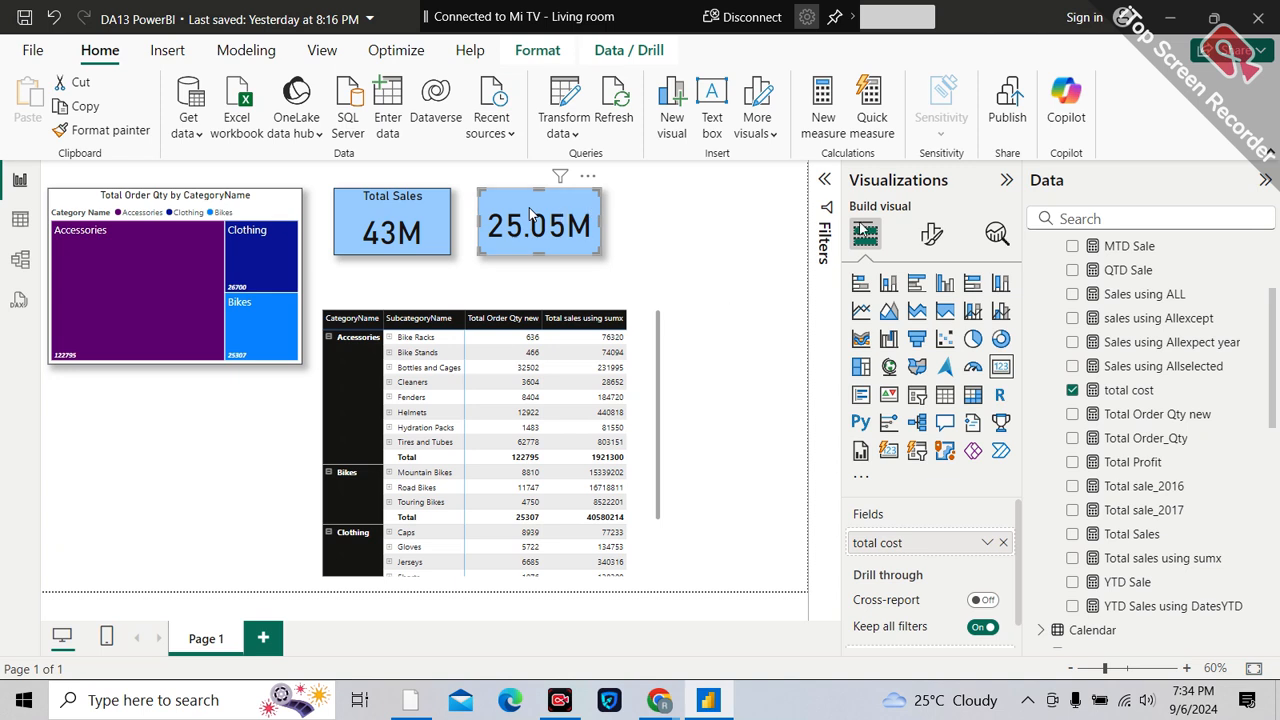
- Set the total cost card's title text to "Total Cost"
click(932, 234)
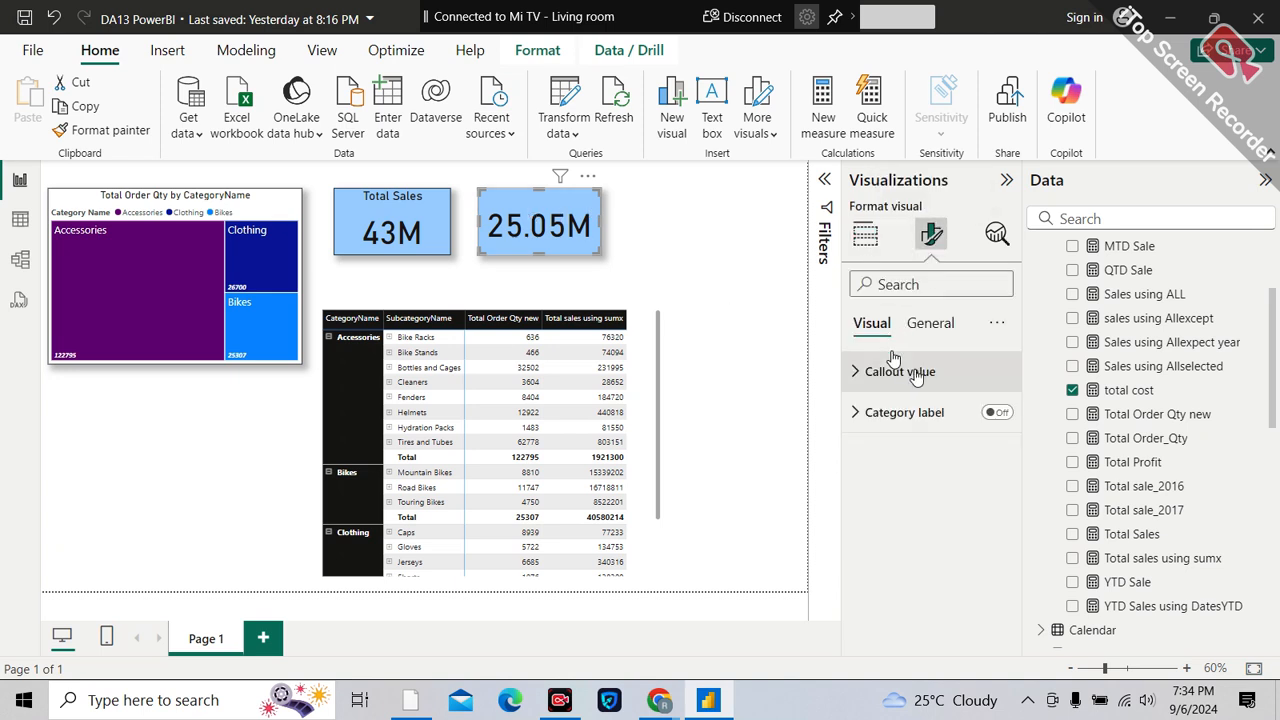
click(930, 340)
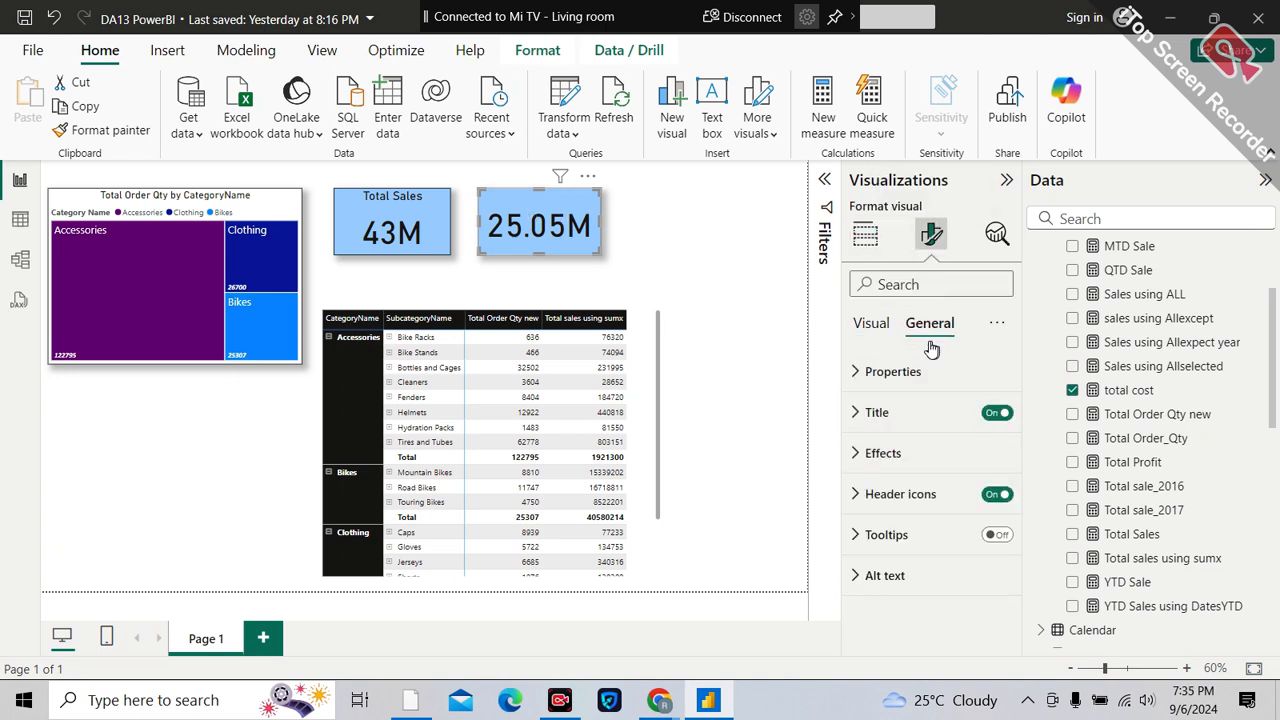
click(870, 414)
click(890, 510)
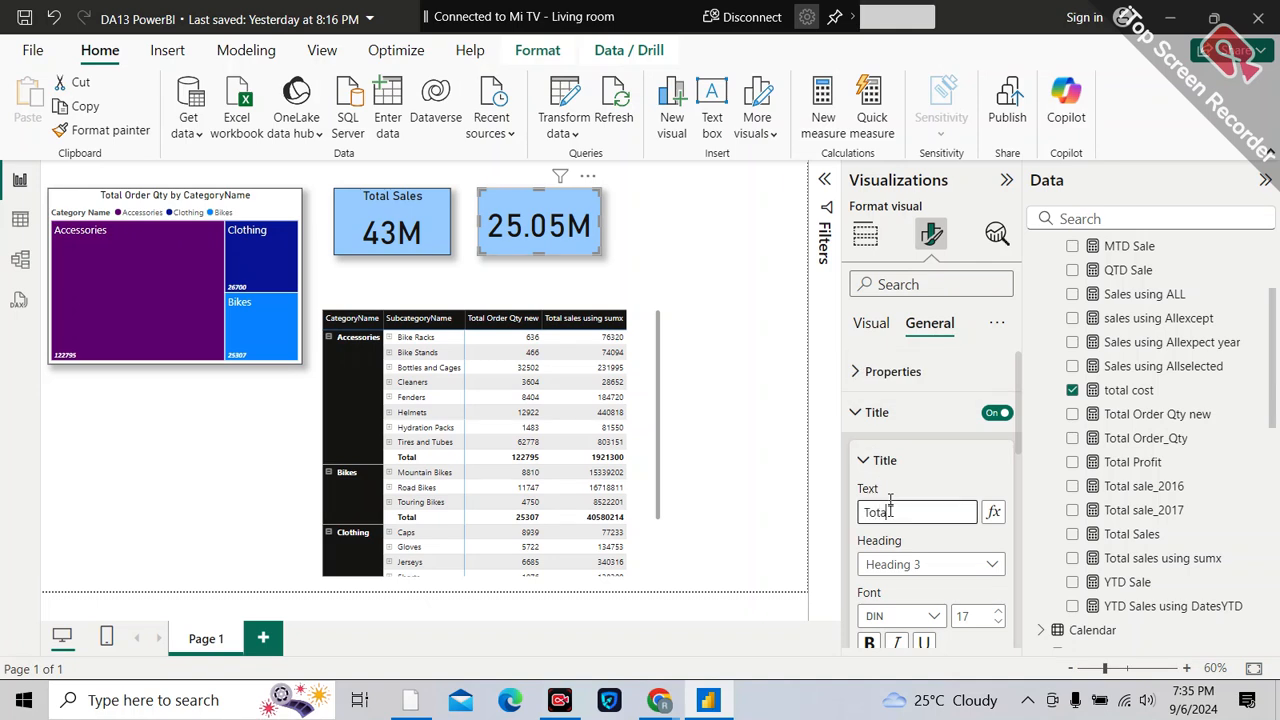
text(Tota)
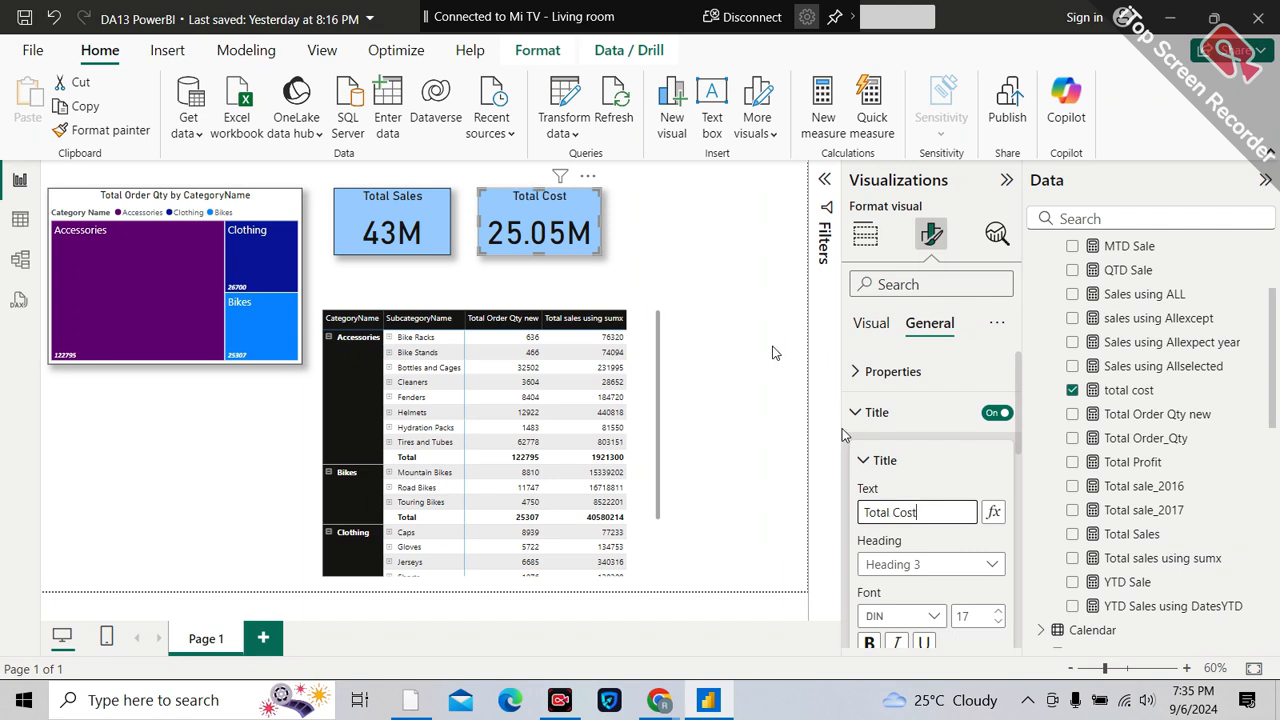
click(772, 352)
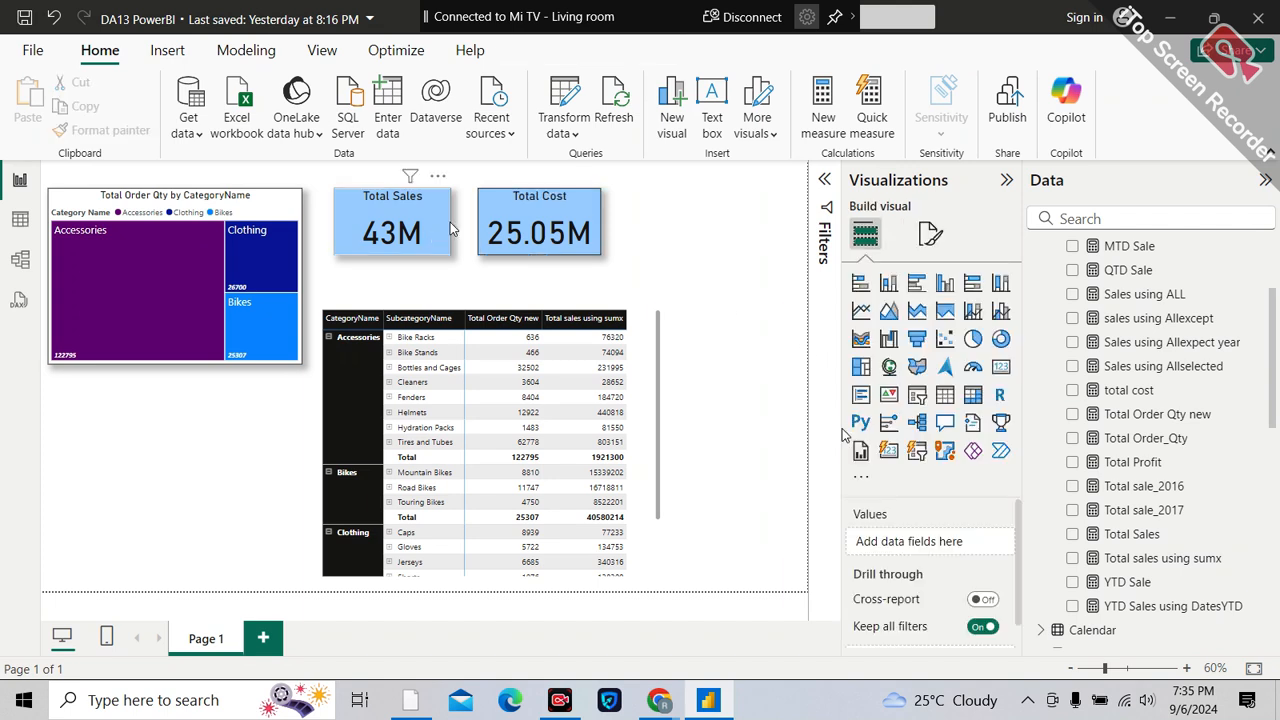
- Move the total cost card toward the page's right edge and place a copy of the total sales card in the gap
drag(509, 207, 681, 207)
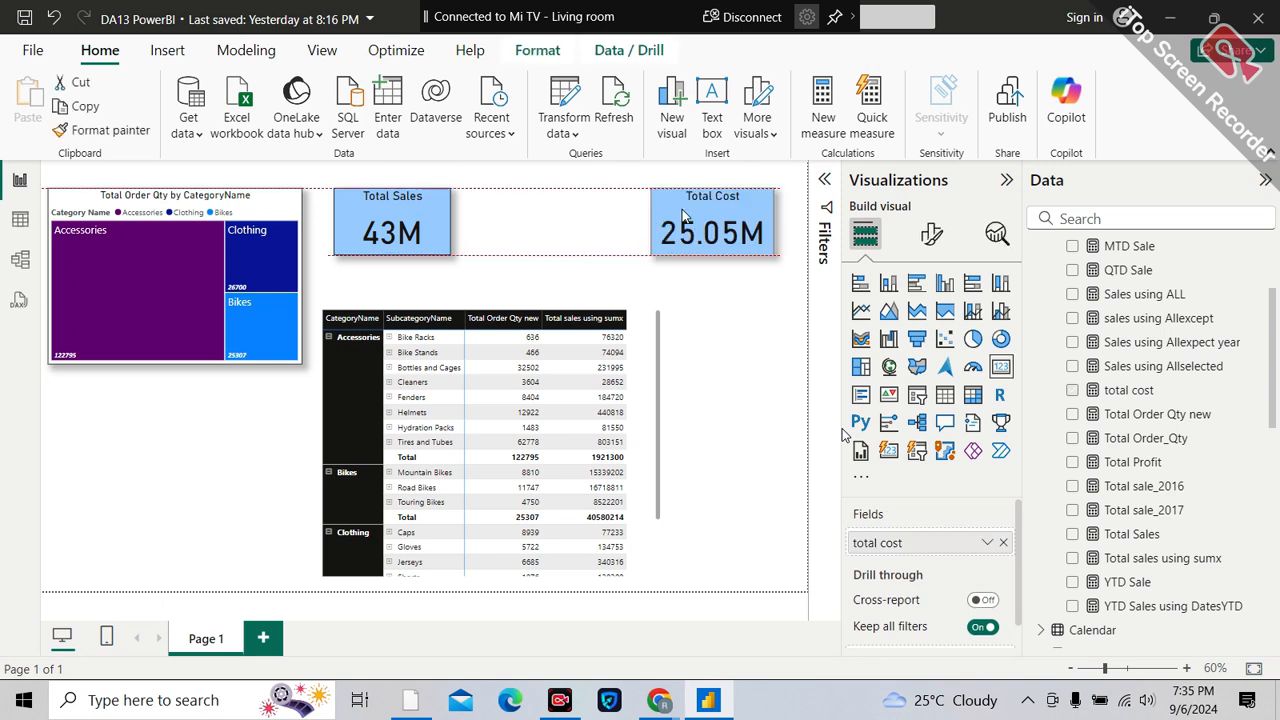
click(396, 226)
key(ctrl+c)
key(ctrl+v)
drag(396, 226, 522, 220)
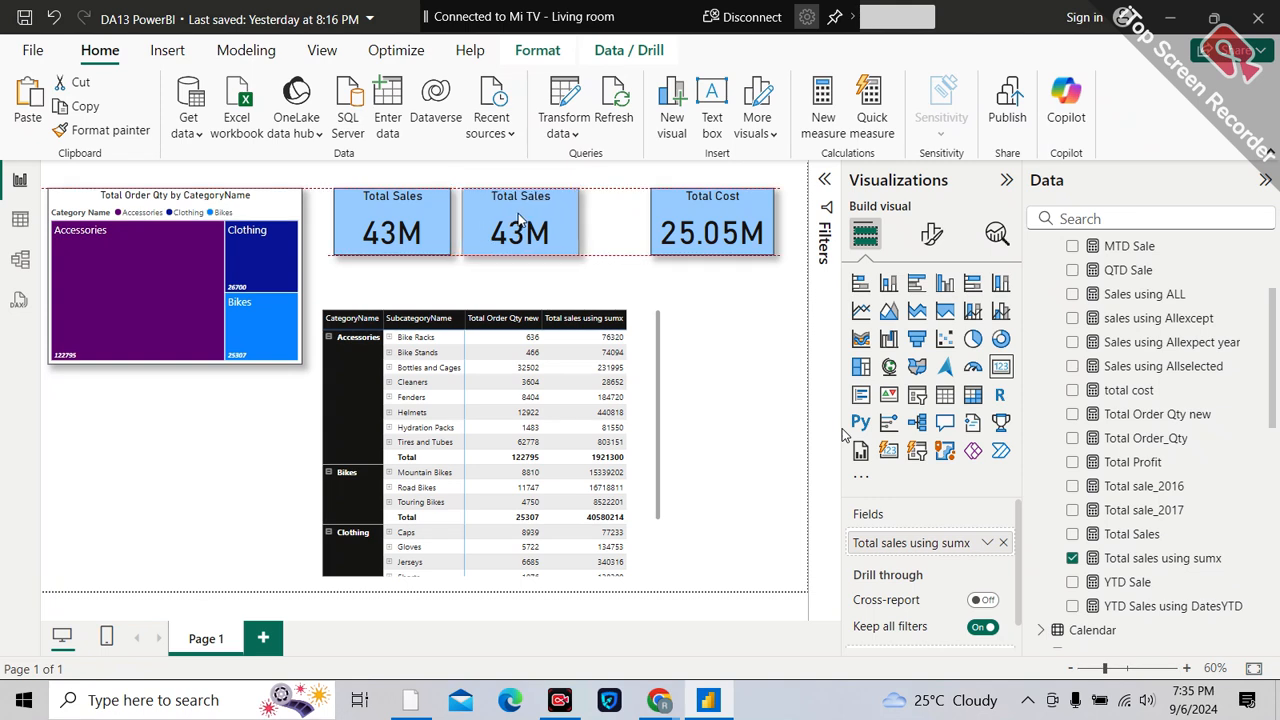
- Replace the copied card's measure with Total Profit and change its title to "Total Profit"
click(1003, 542)
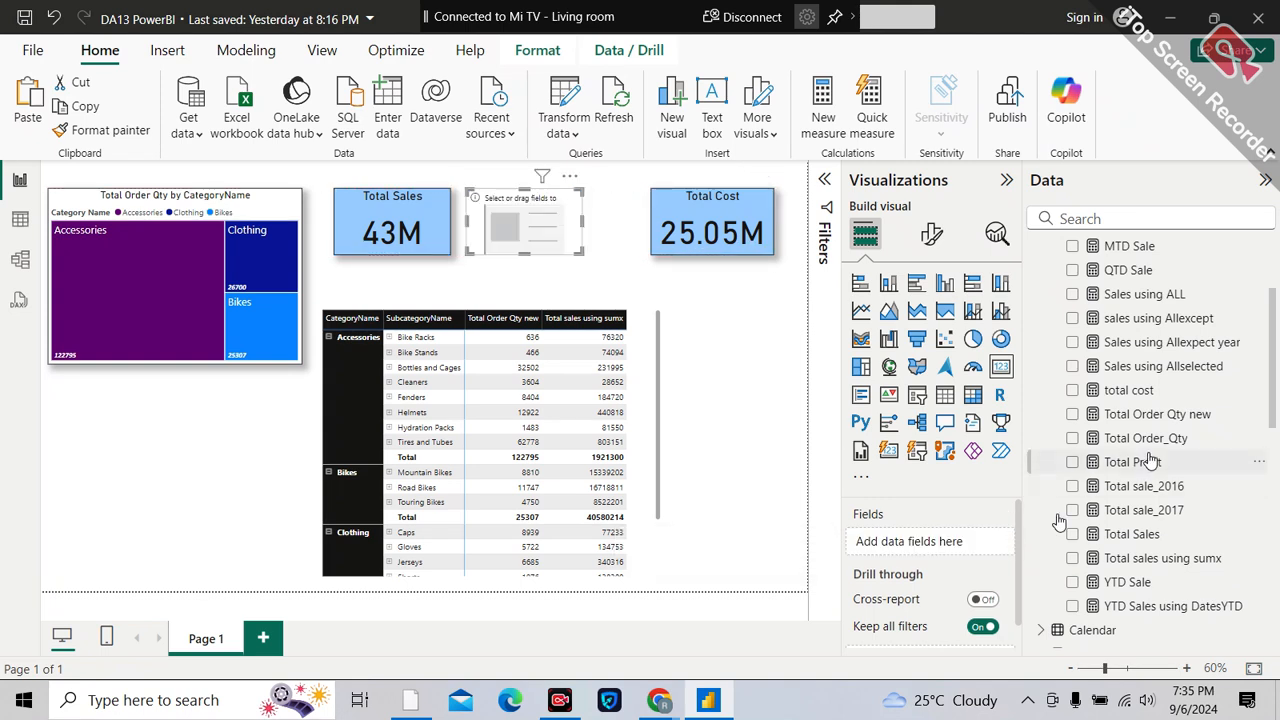
drag(1150, 461, 955, 535)
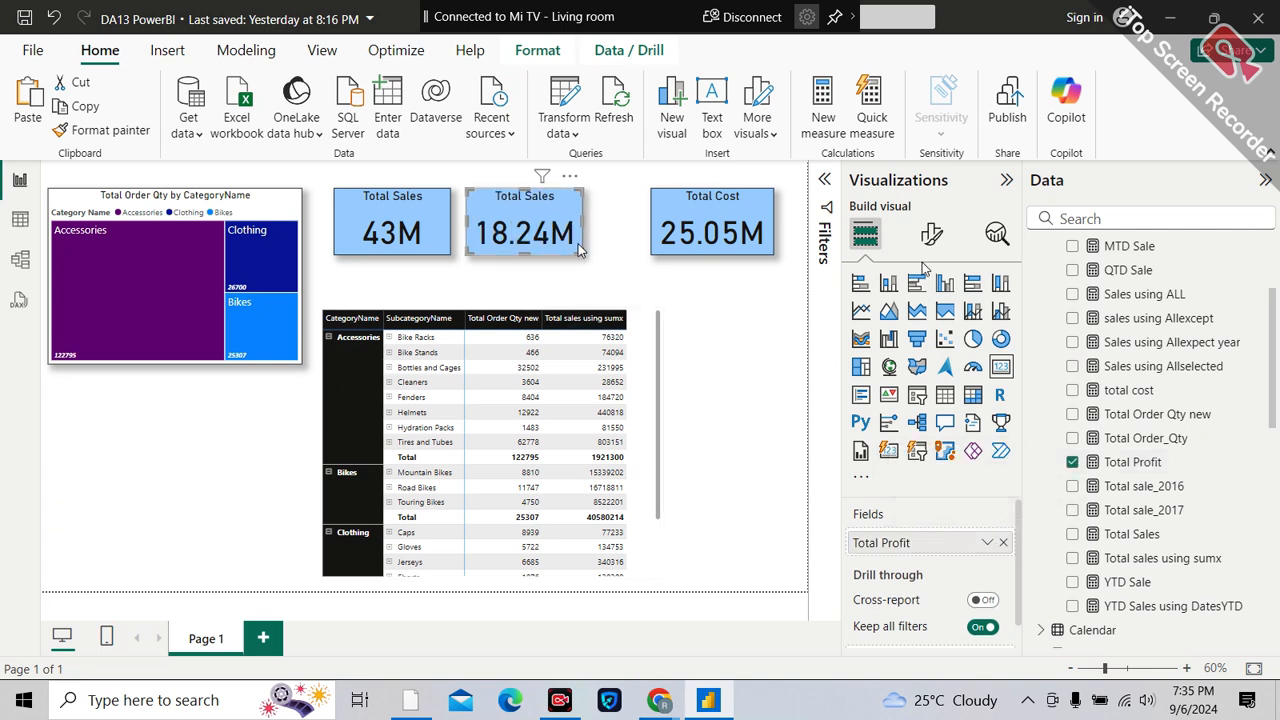
click(931, 235)
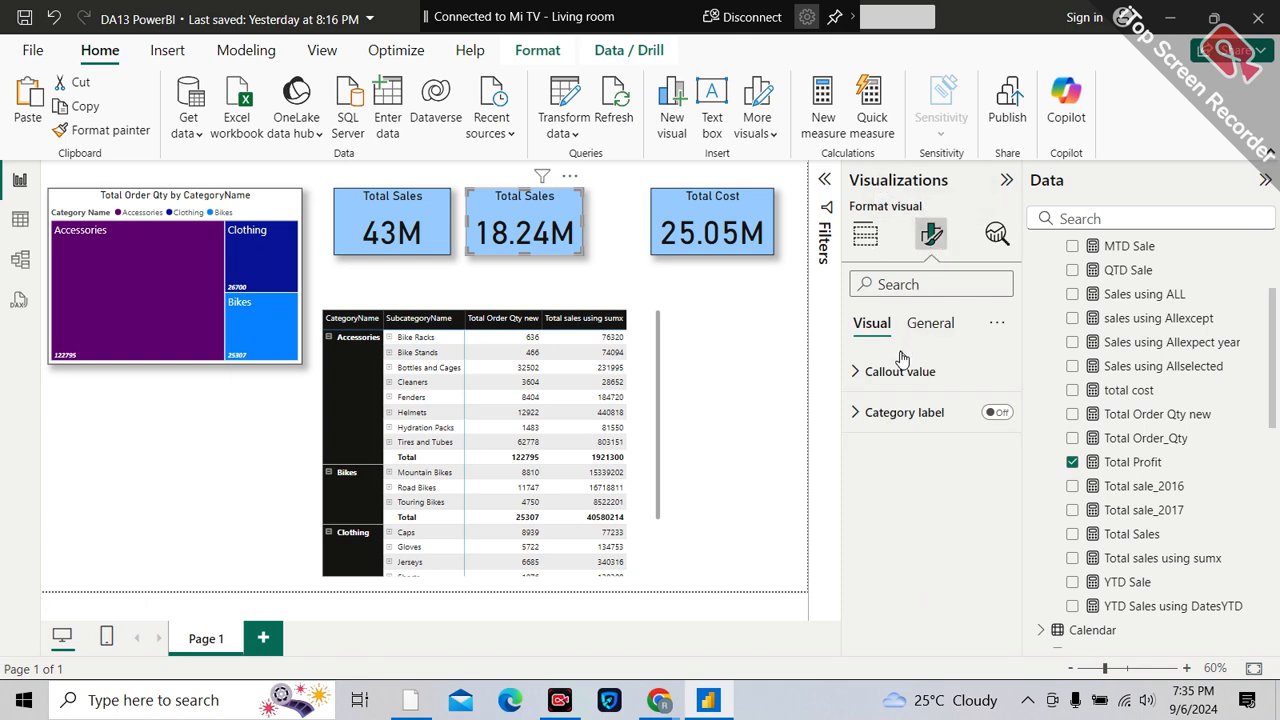
click(924, 328)
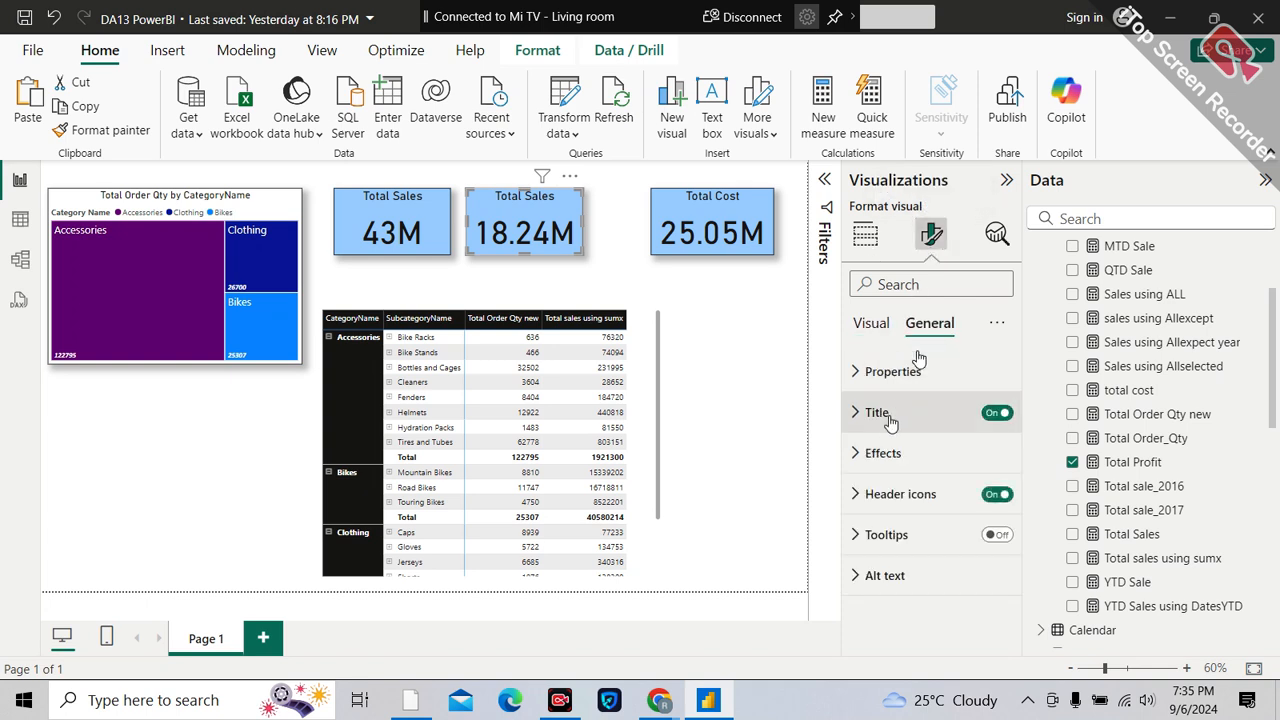
click(890, 420)
click(928, 506)
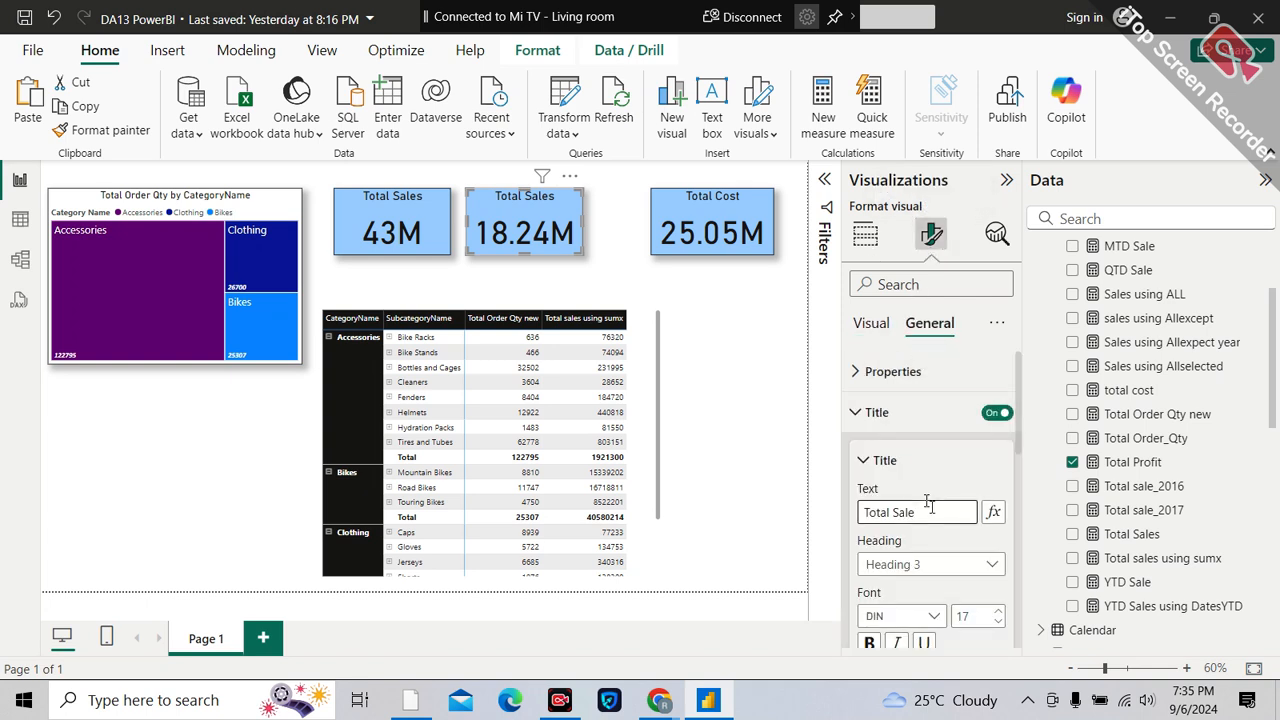
text(Profit)
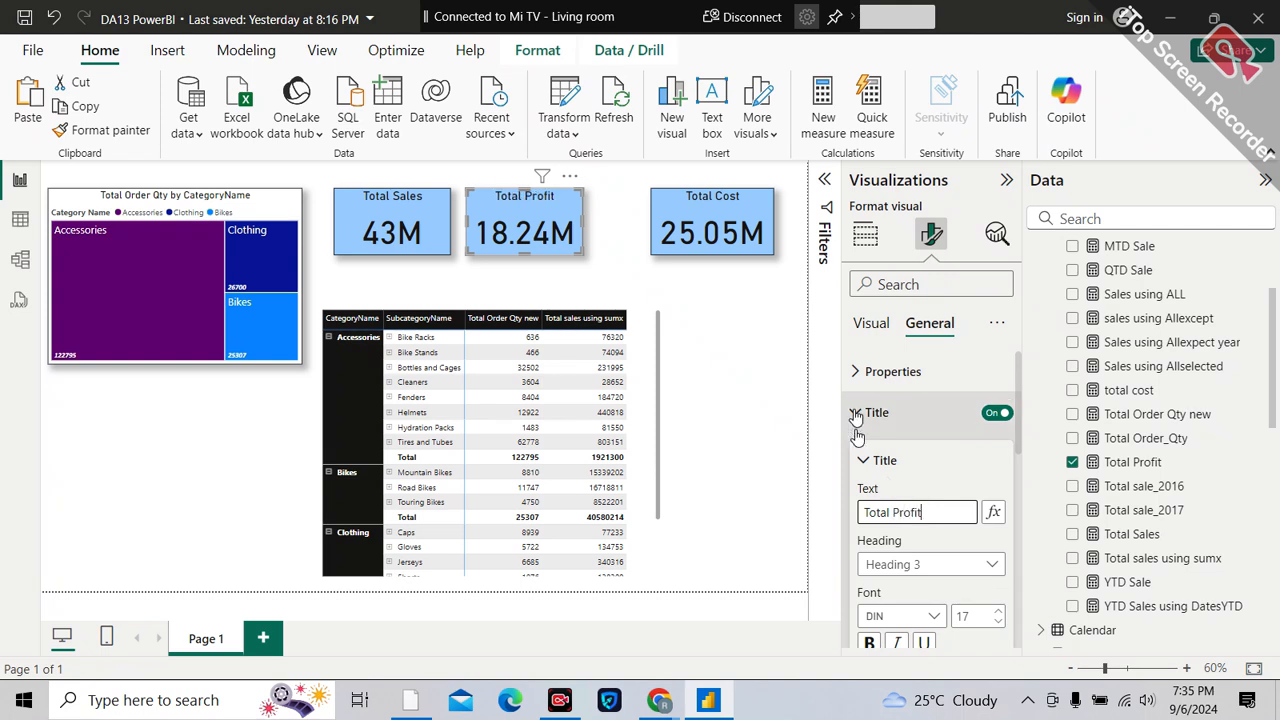
click(777, 409)
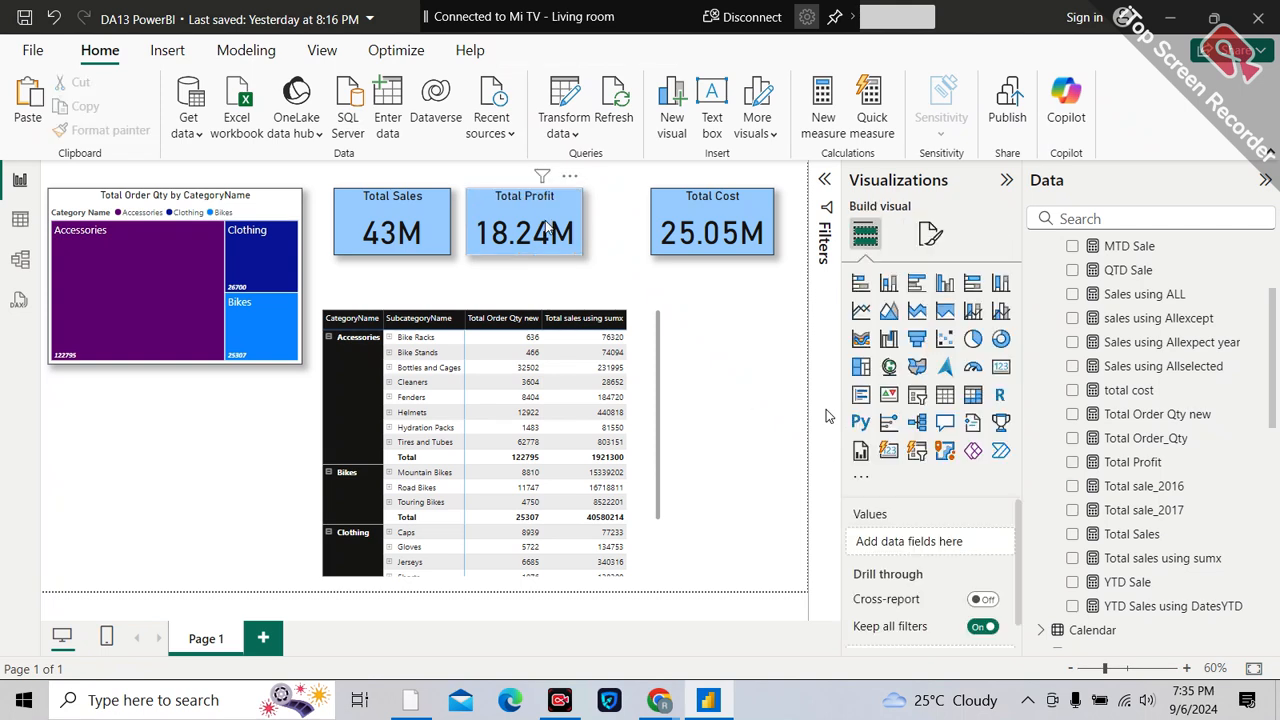
- Rearrange the cards above the matrix into one row in the order Total Sales, Total Cost, Total Profit
drag(533, 206, 724, 361)
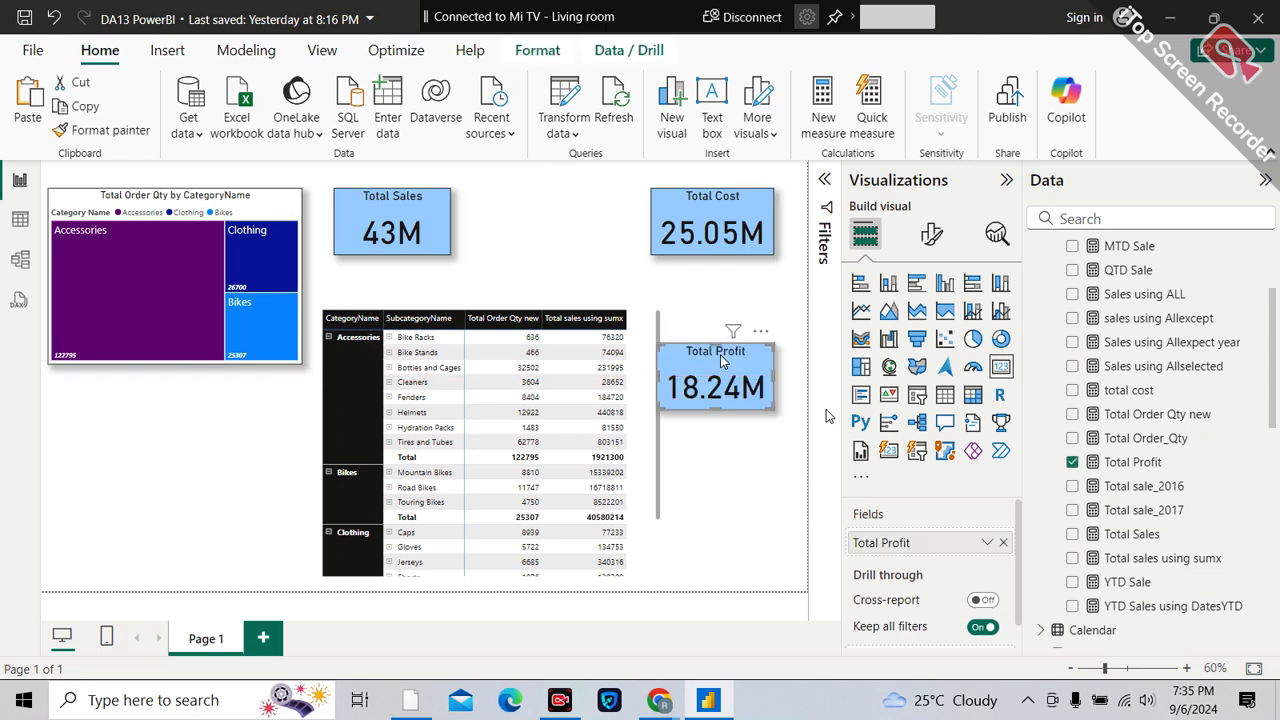
drag(703, 197, 587, 222)
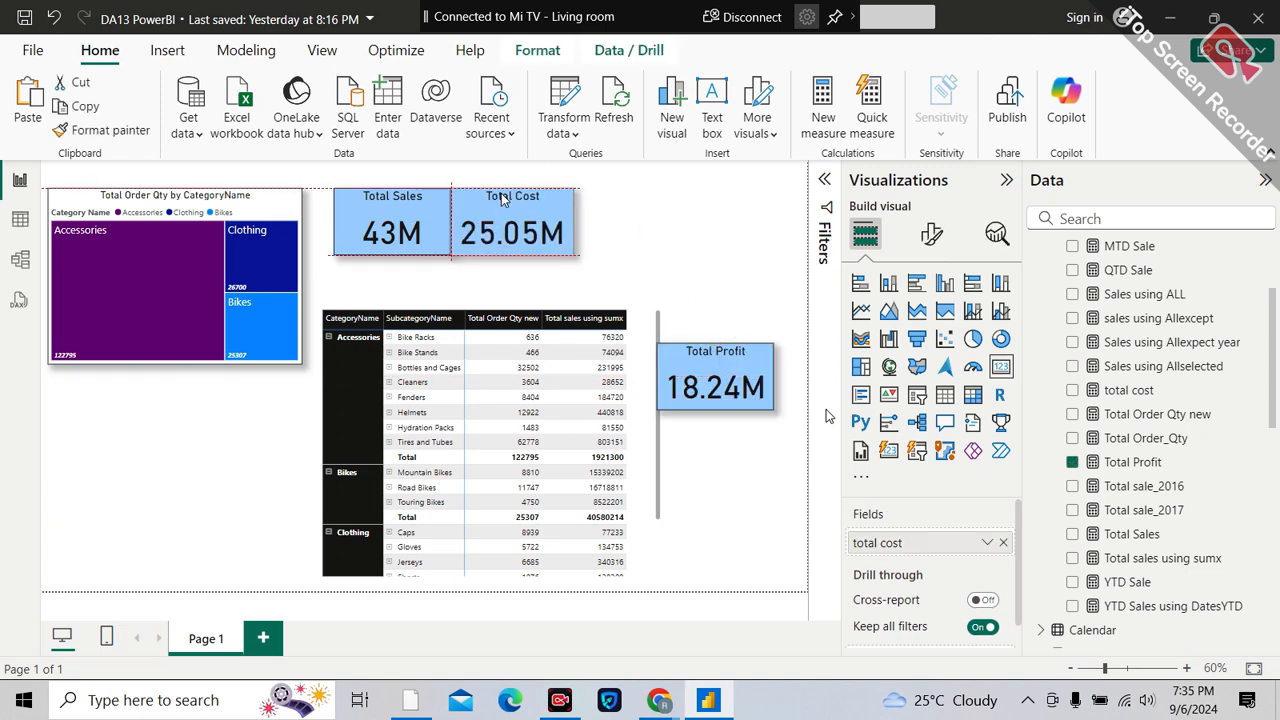
drag(710, 369, 754, 196)
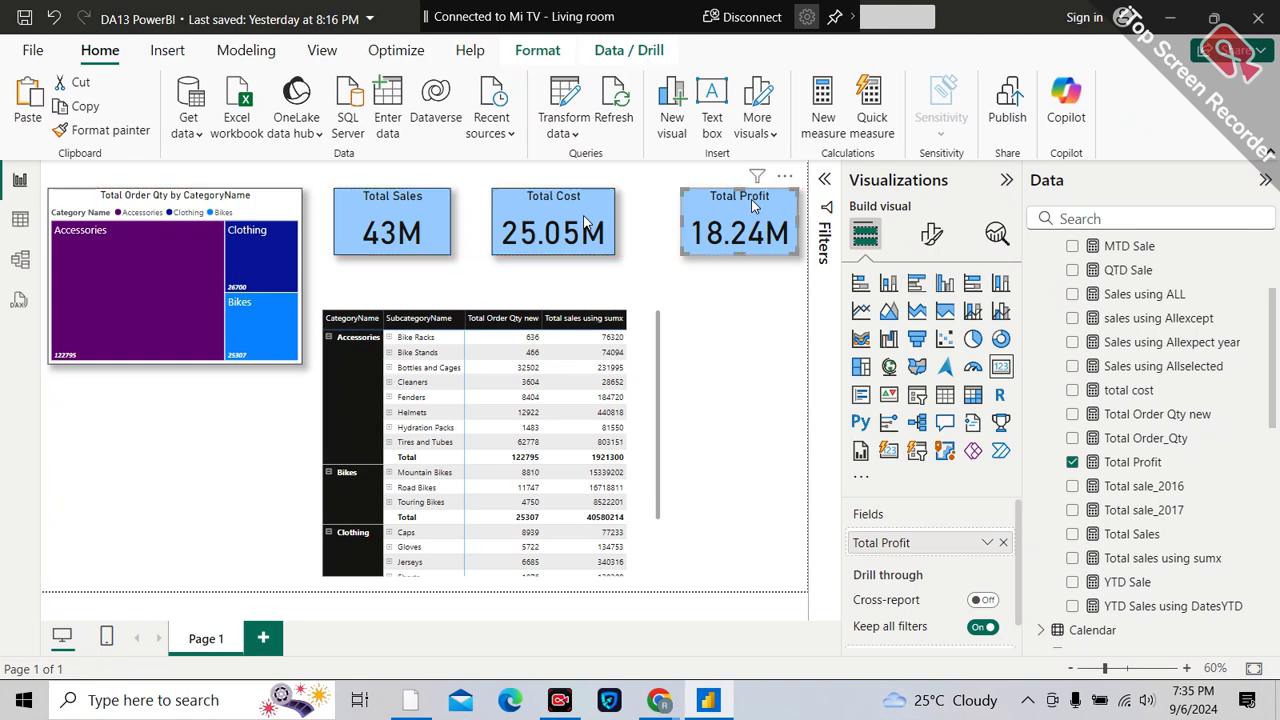
- Distribute the Total Sales, Total Cost and Total Profit cards horizontally with equal spacing
click(350, 212)
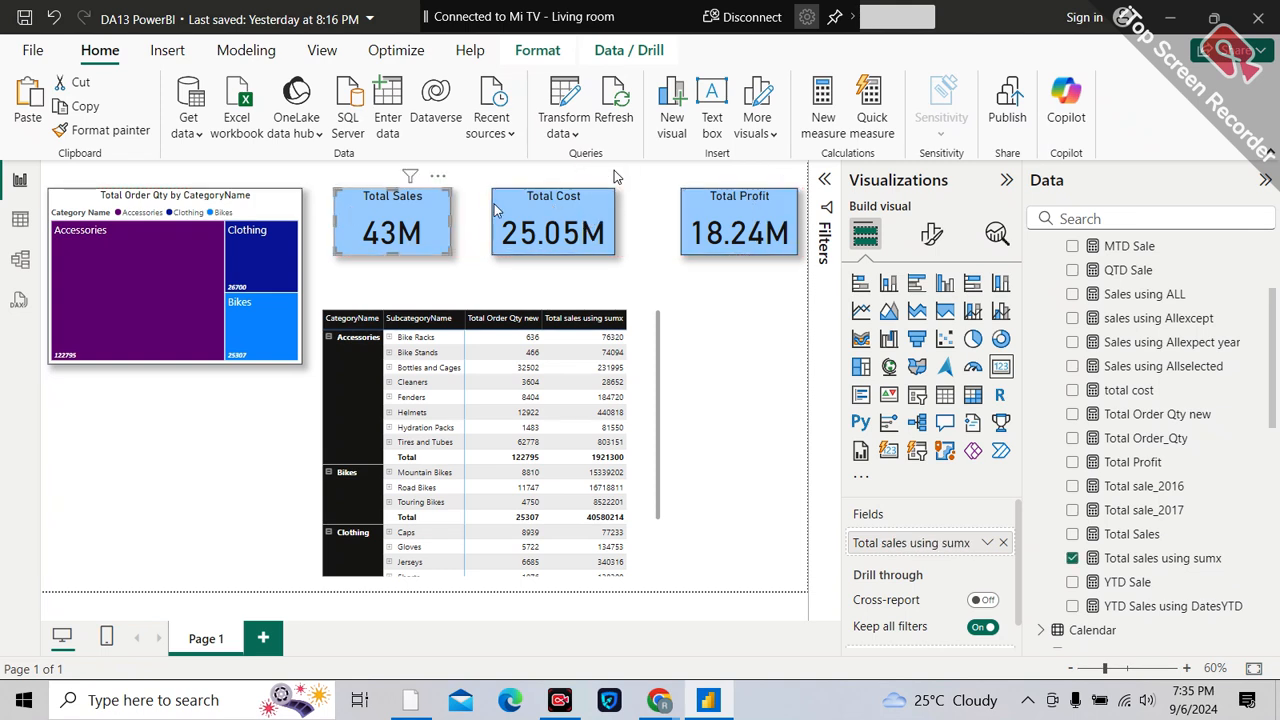
ctrl+click(595, 200)
ctrl+click(689, 205)
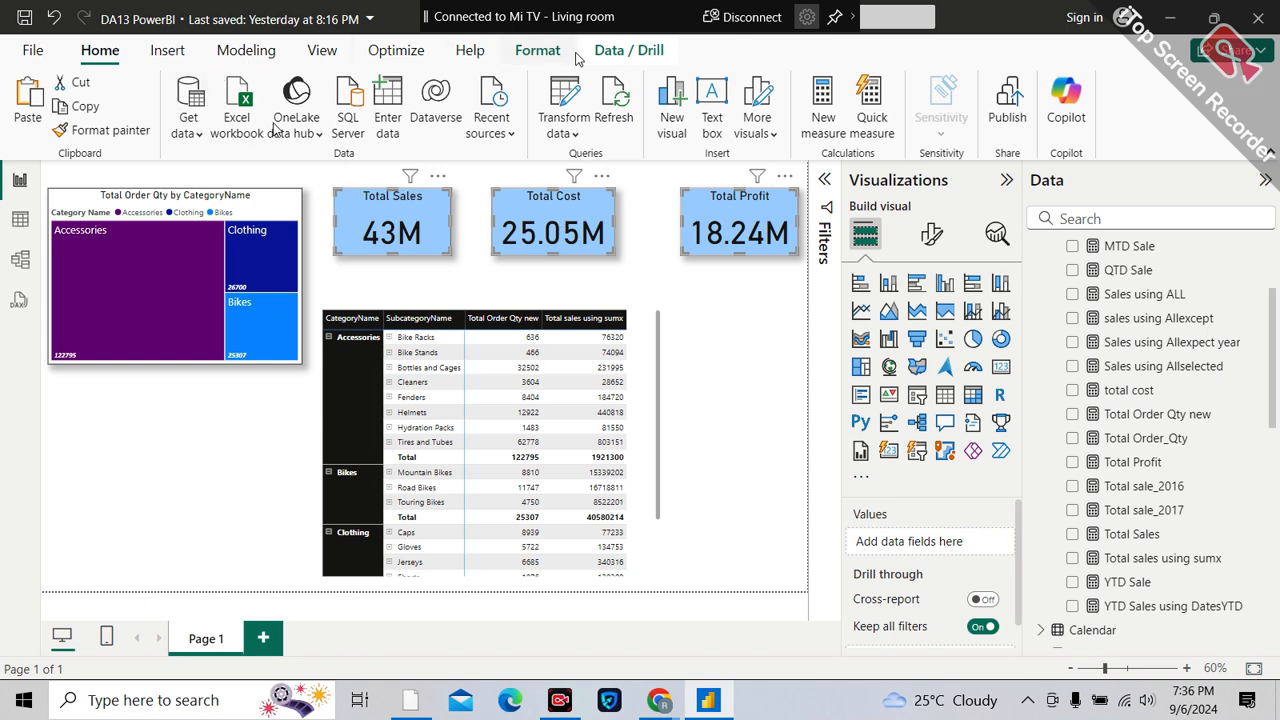
click(540, 55)
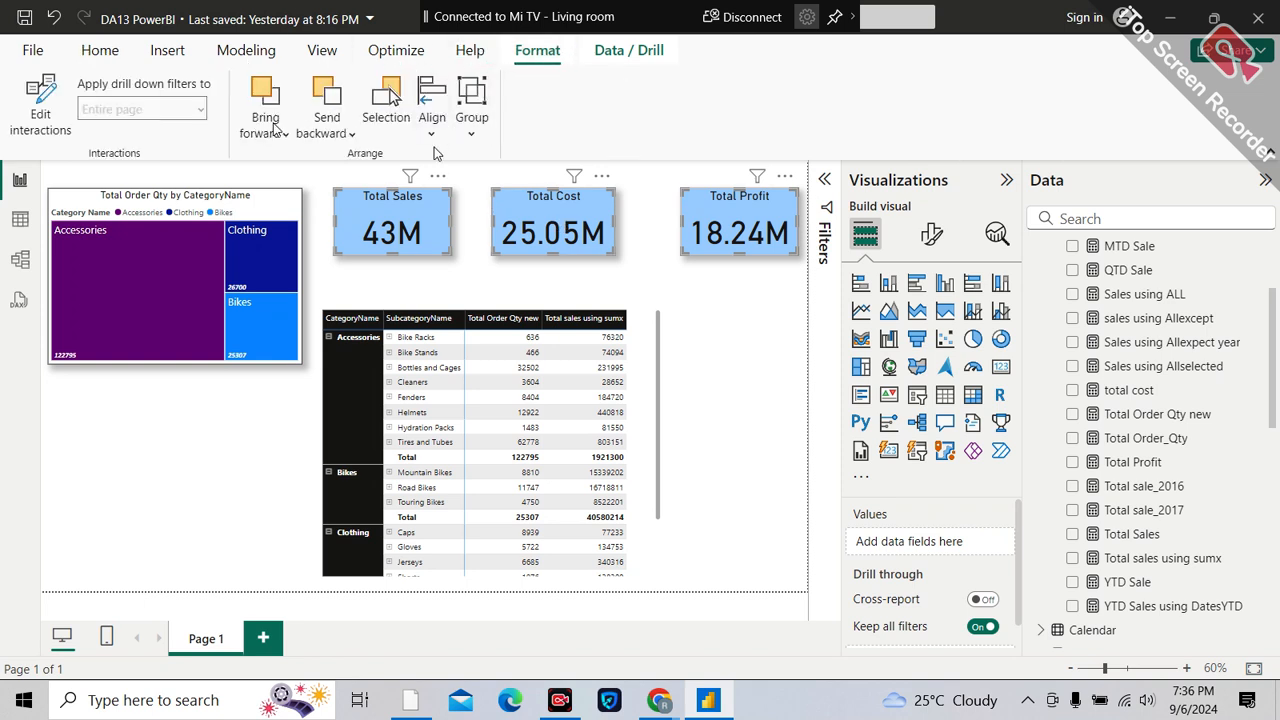
click(432, 105)
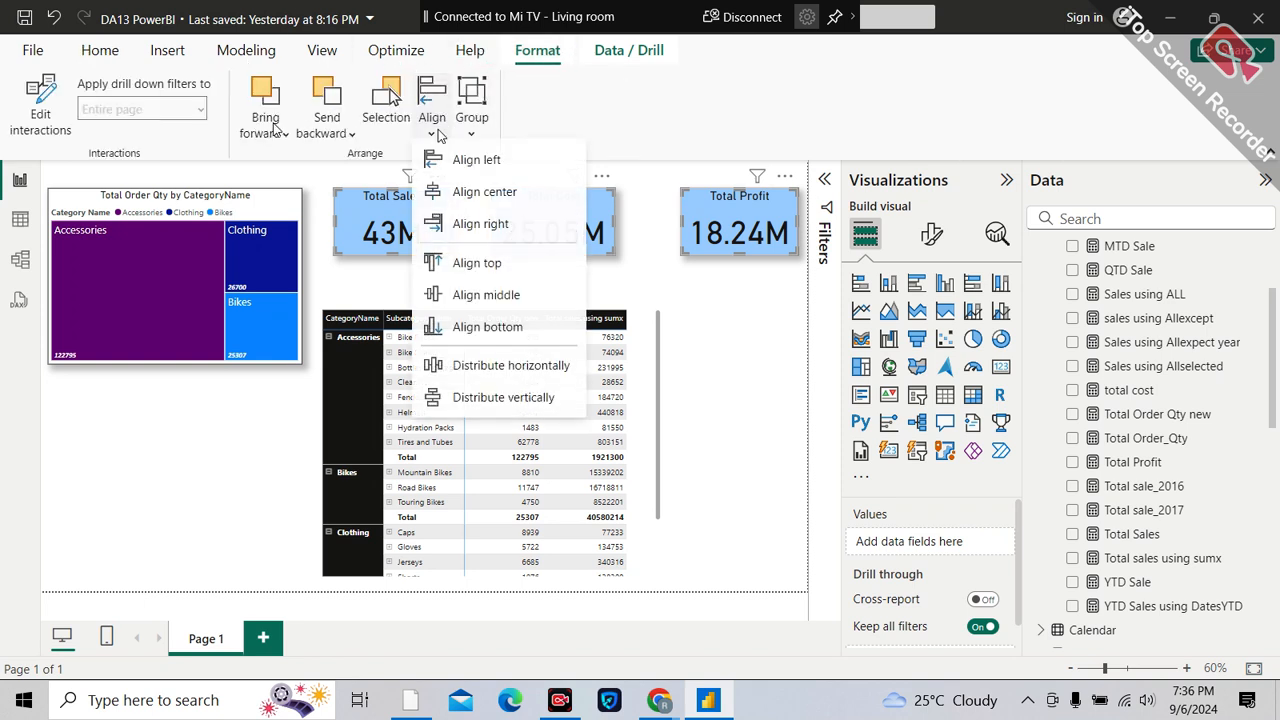
click(525, 378)
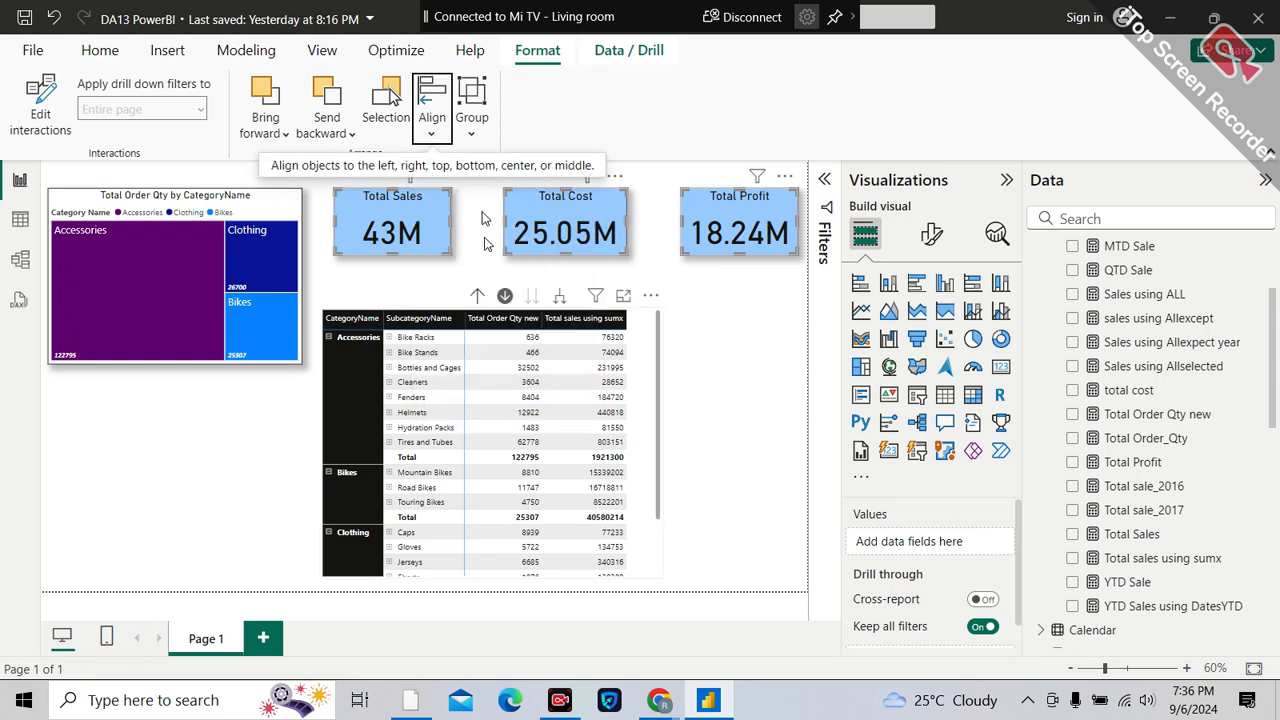
click(652, 232)
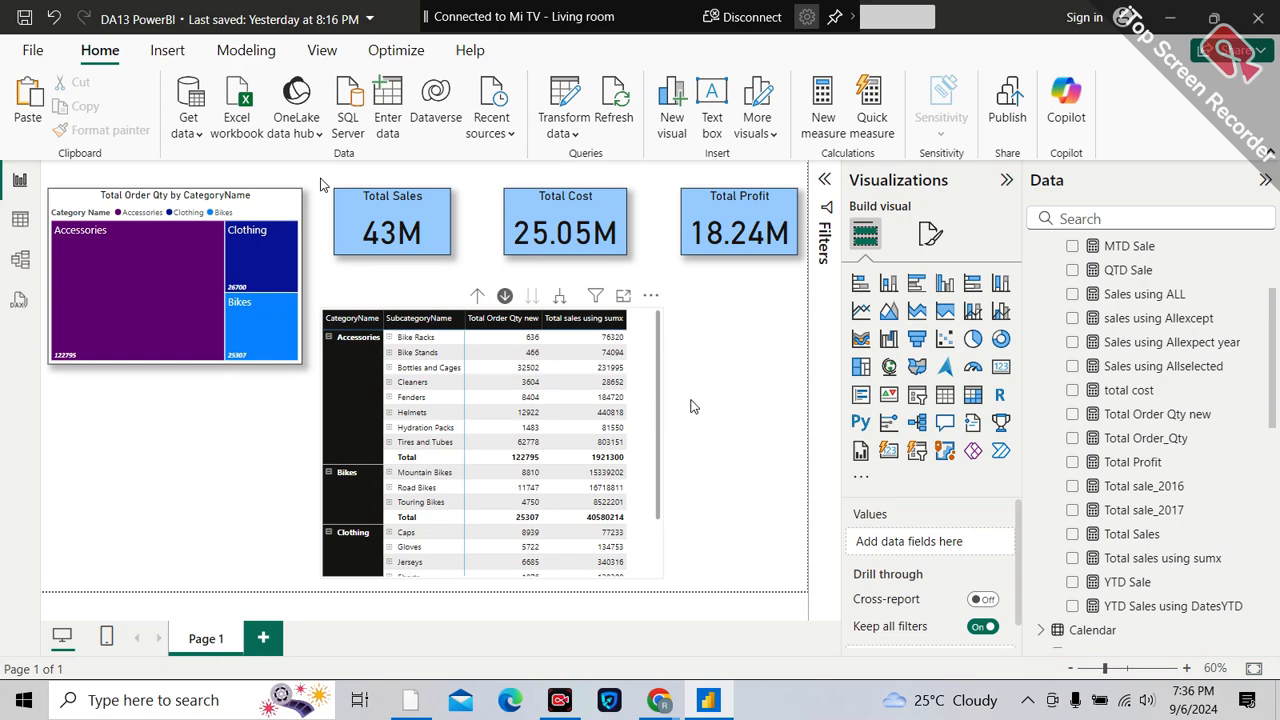
- Move the matrix up close beneath the cards and shift the treemap into the page's upper-left corner
drag(638, 421, 651, 389)
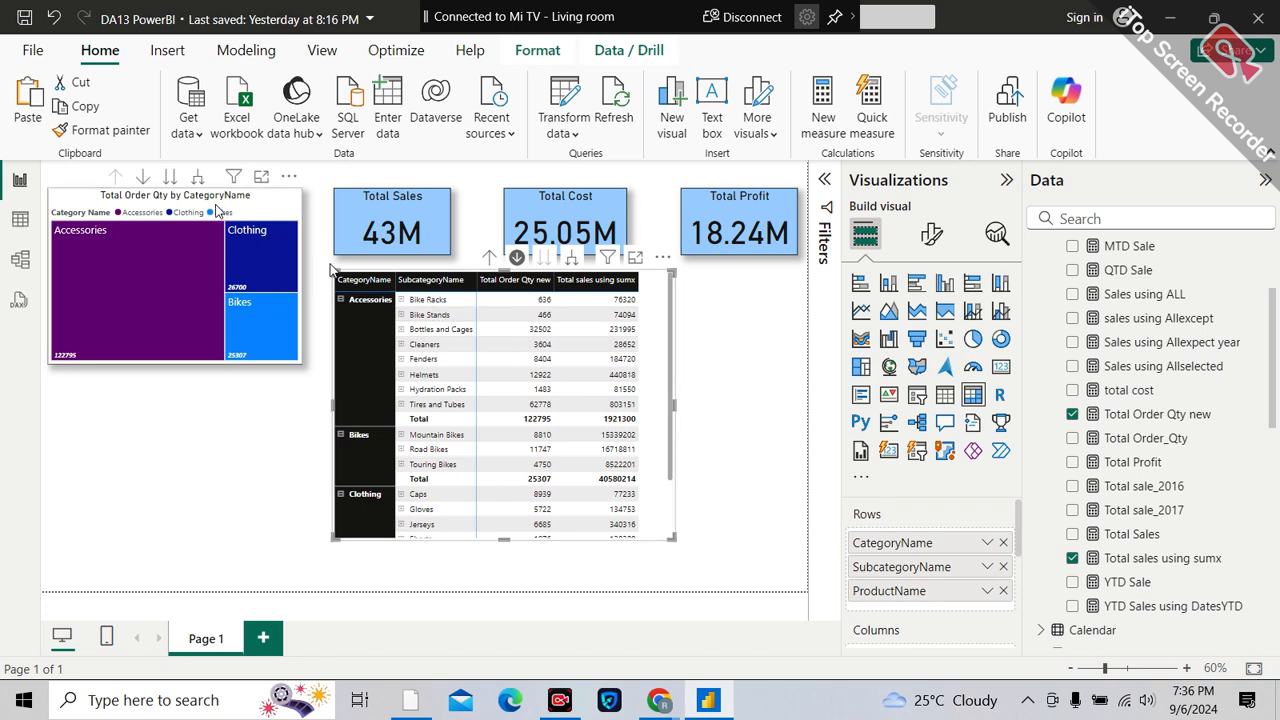
drag(209, 198, 210, 197)
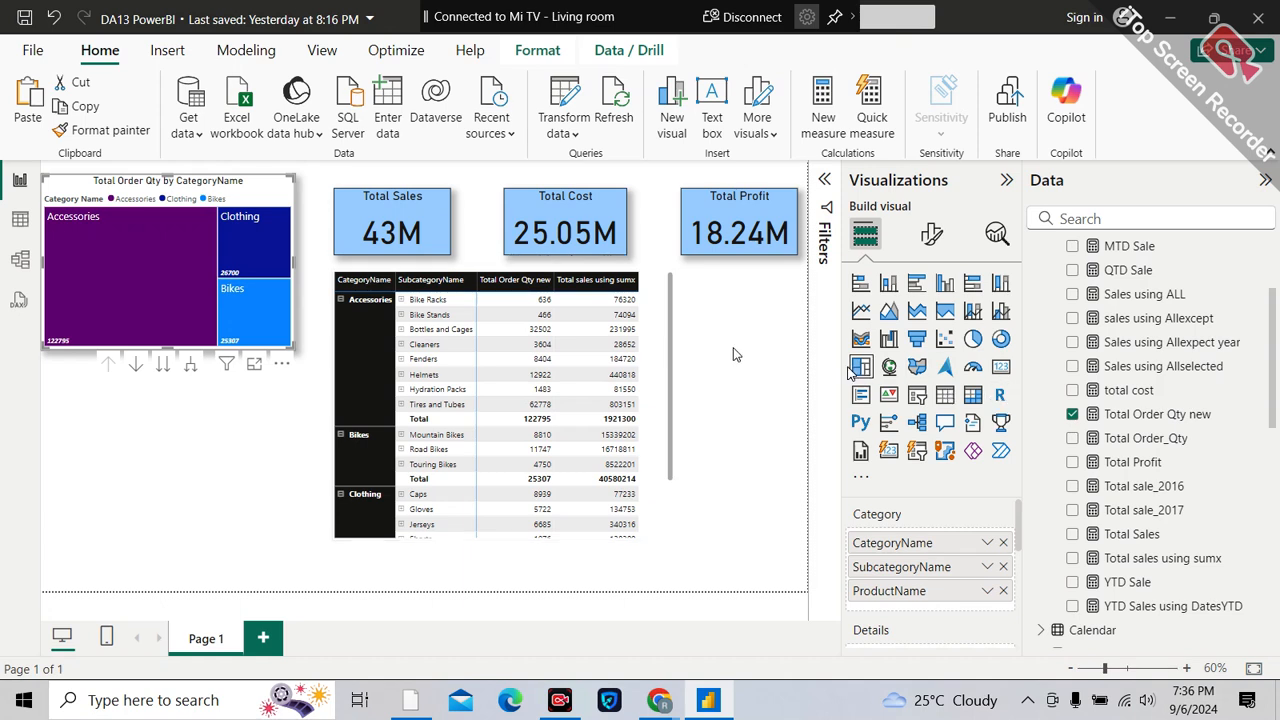
- Set the page's canvas background to light grey with 0% transparency
click(690, 268)
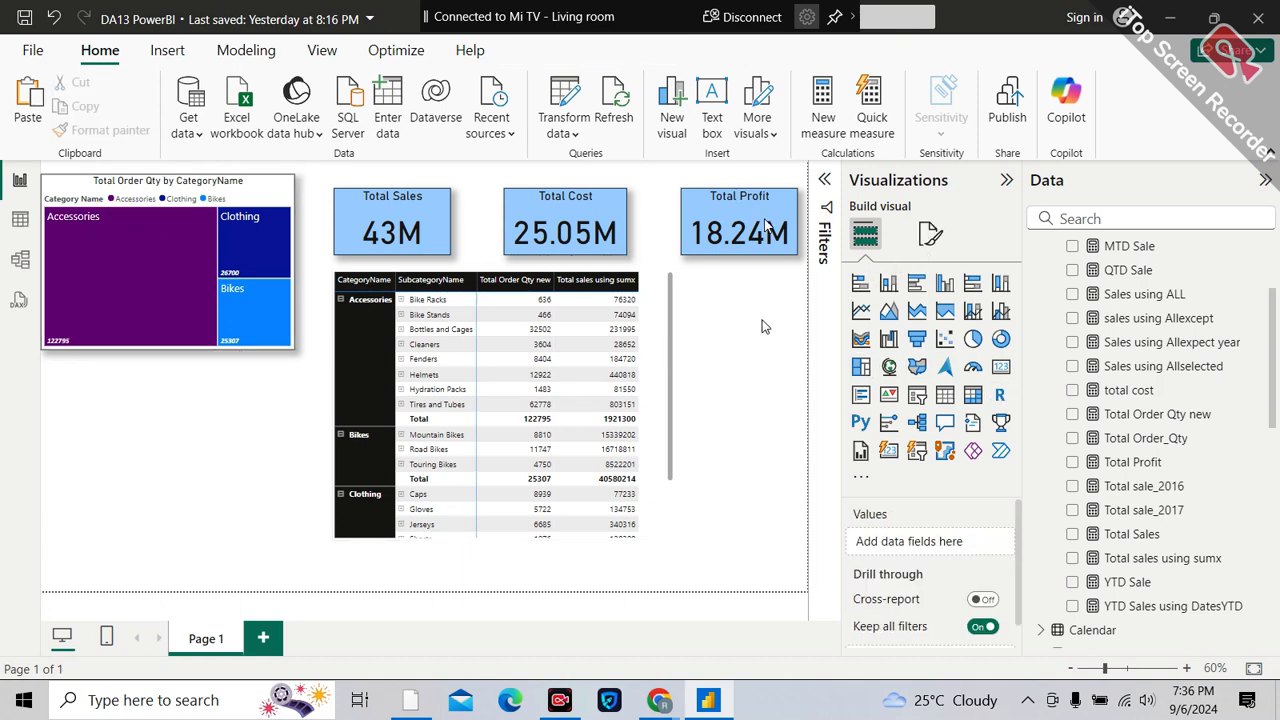
click(922, 237)
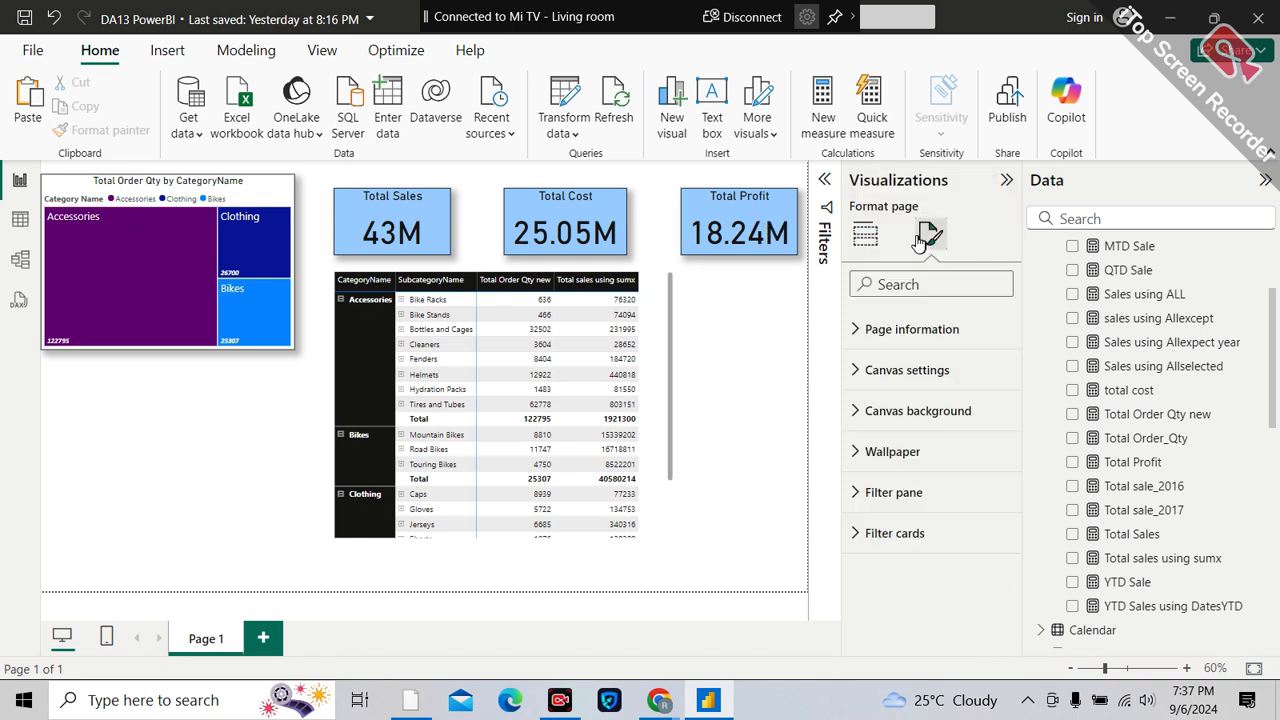
click(897, 425)
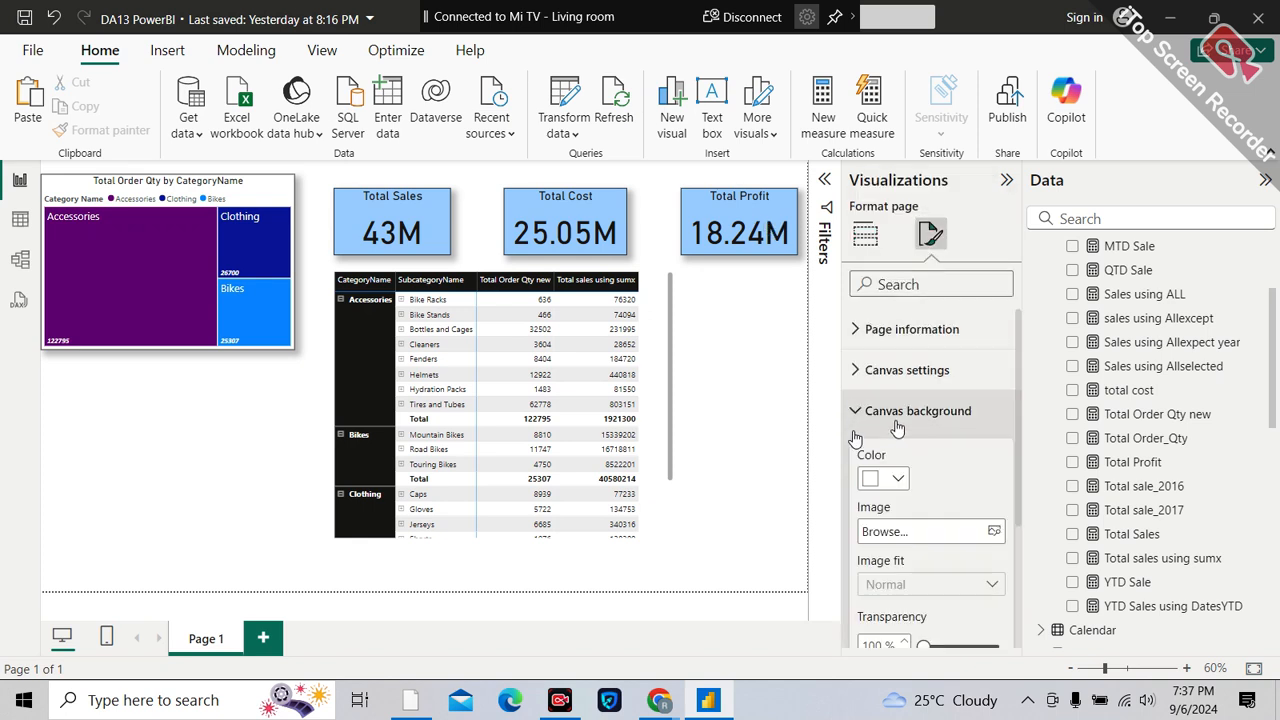
click(893, 478)
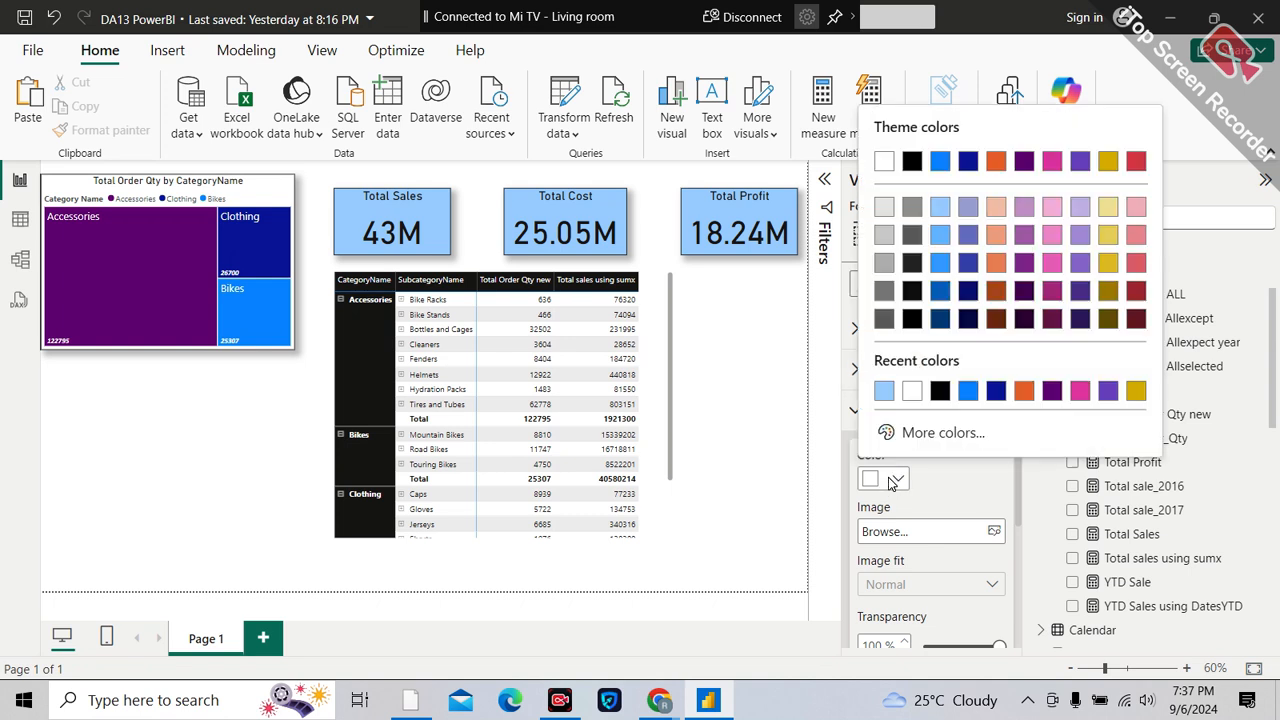
click(886, 207)
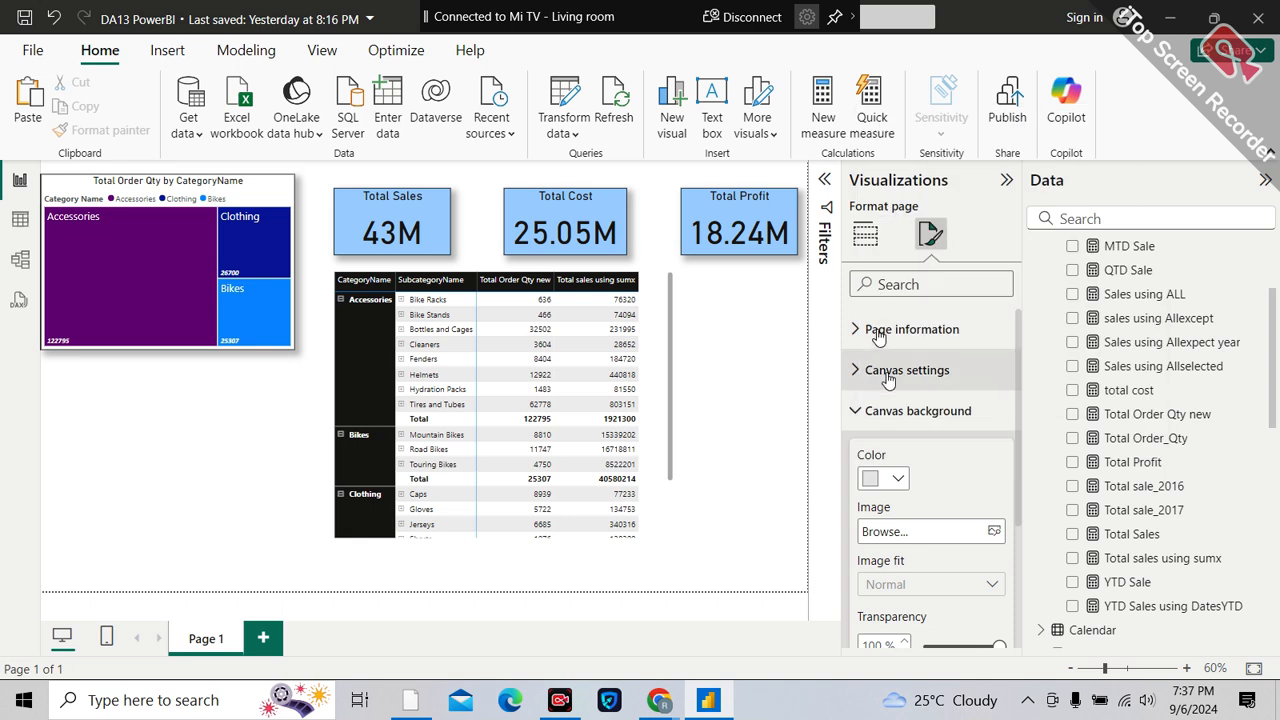
click(928, 645)
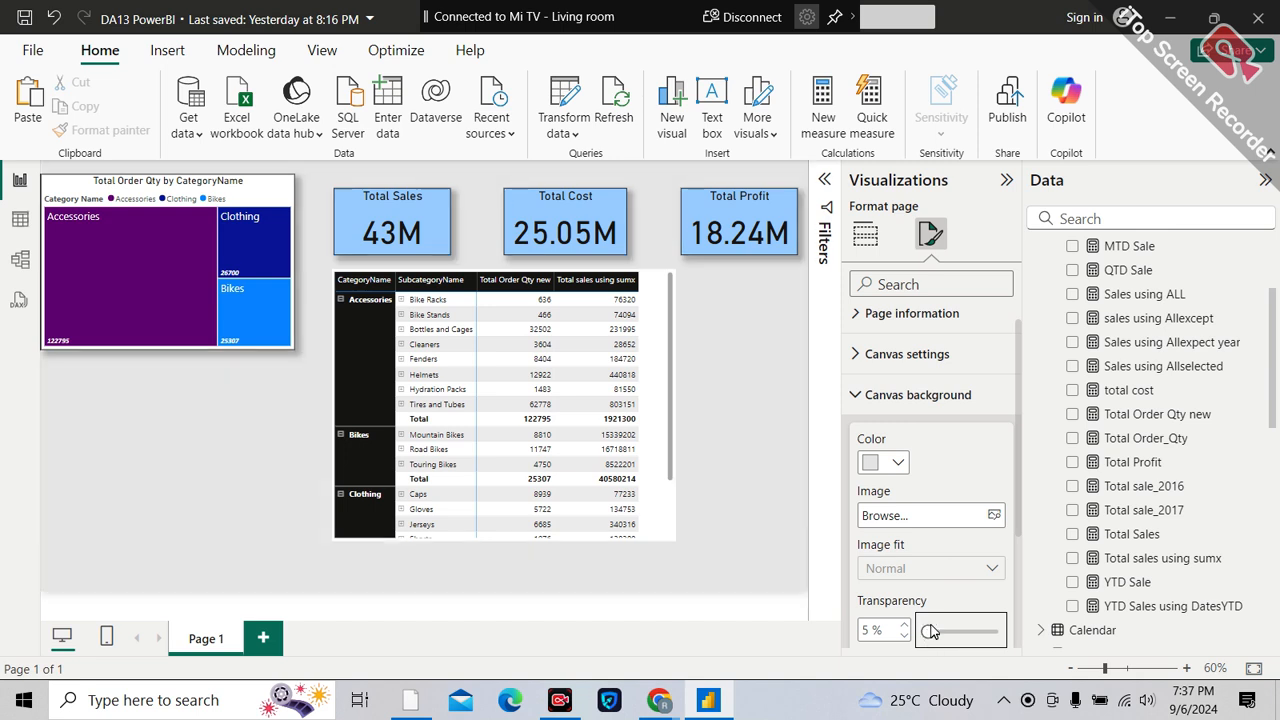
drag(926, 631, 898, 636)
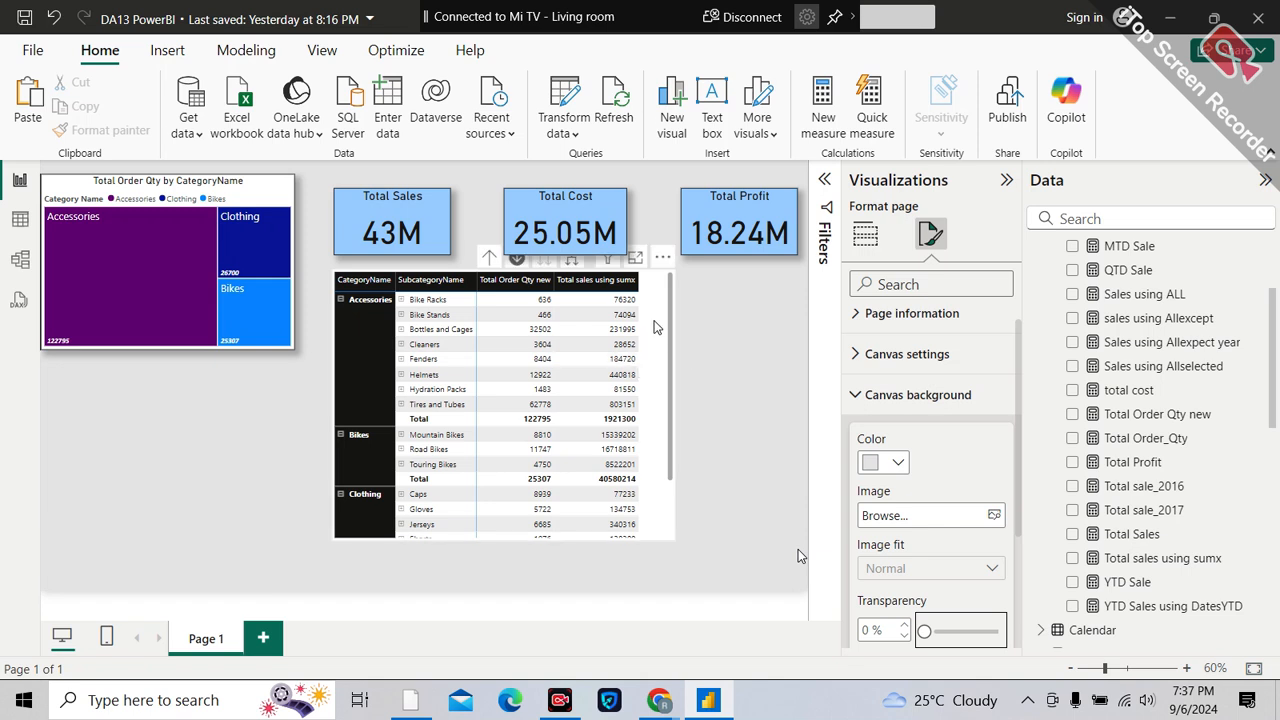
- Nudge the matrix and the treemap slightly upward to free more room below them
drag(522, 412, 690, 326)
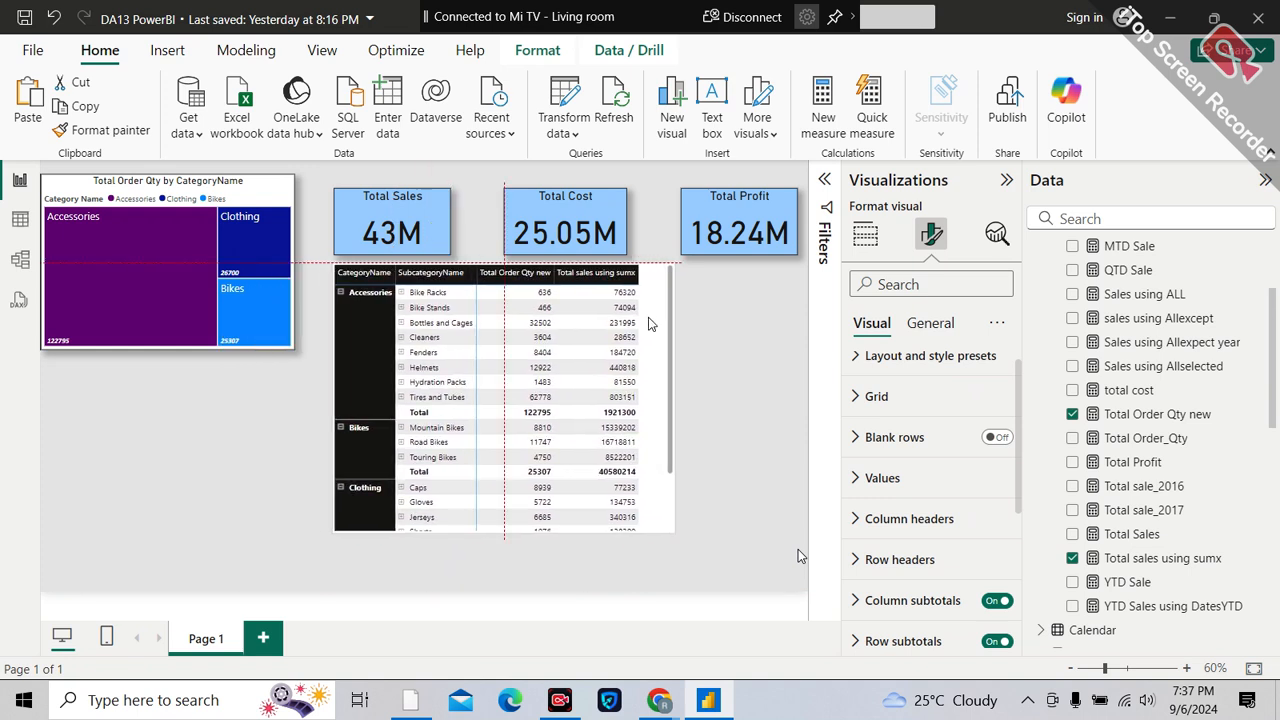
click(229, 181)
- Insert a clustered bar chart beneath the treemap and enlarge it toward the page's lower edge
click(252, 377)
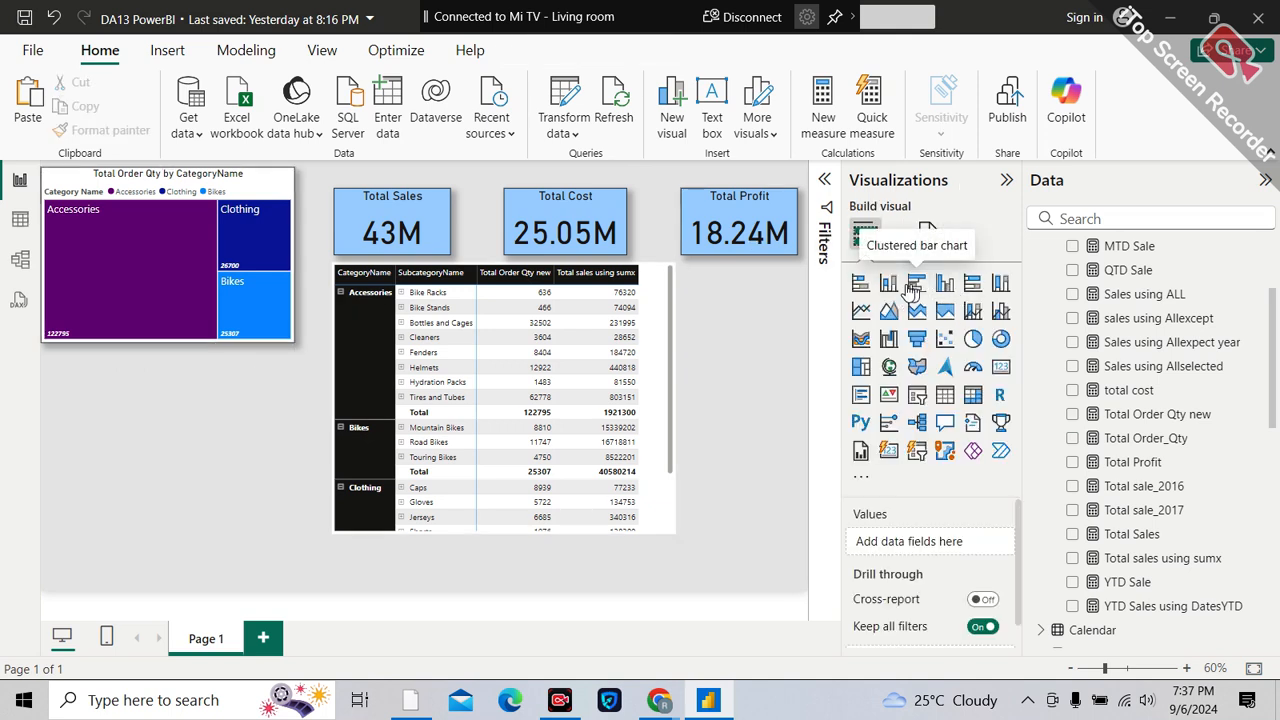
click(912, 289)
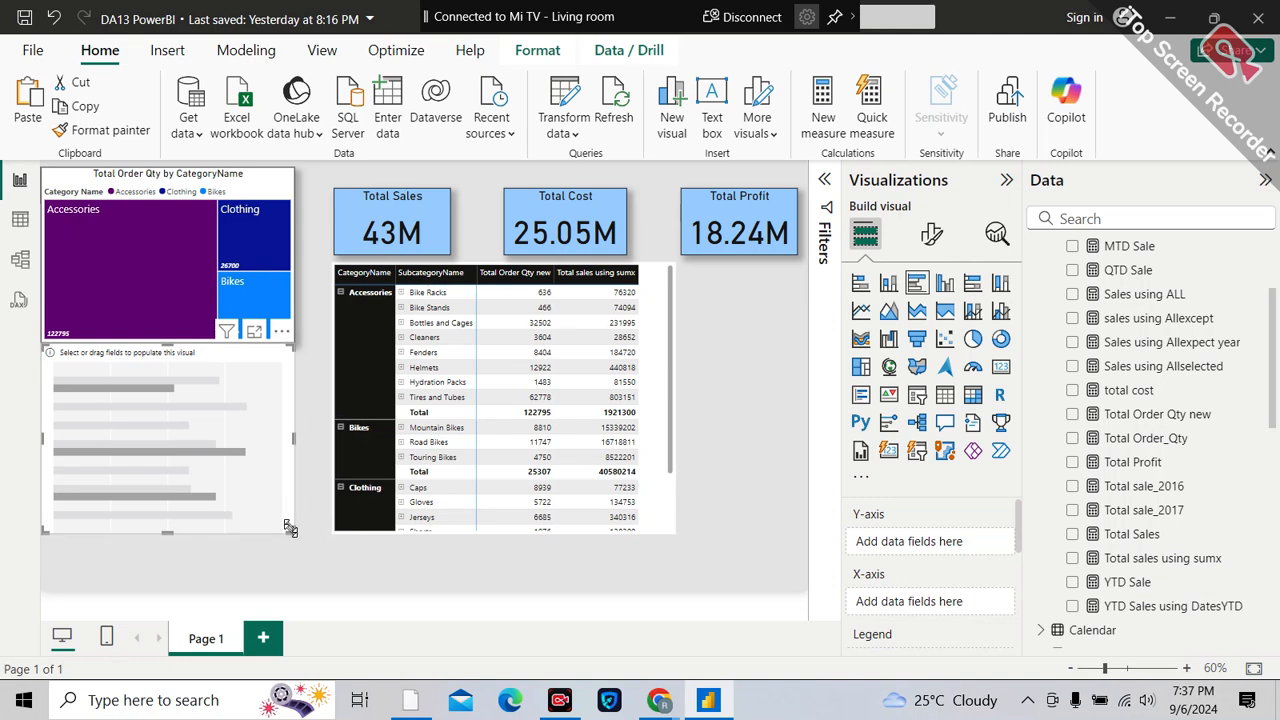
drag(289, 528, 301, 571)
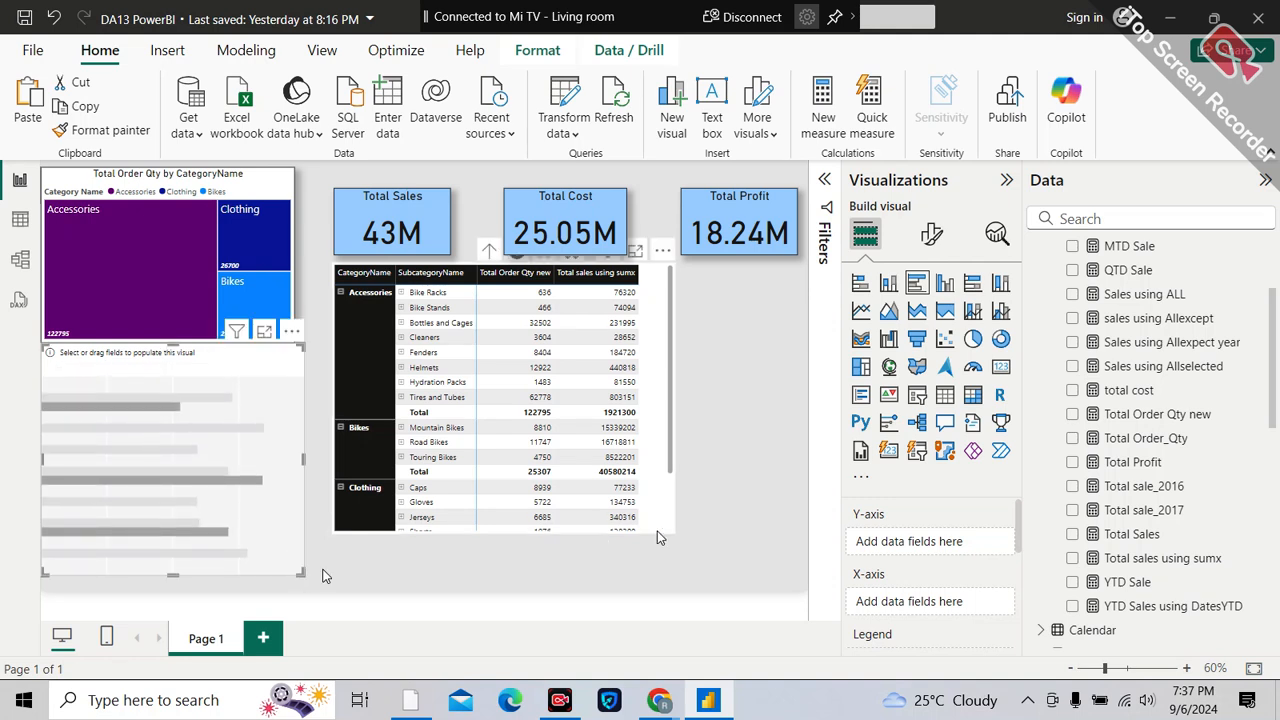
- Put Total Order_Qty on the bar chart's X-axis and SubcategoryName on its Y-axis
right_click(1150, 343)
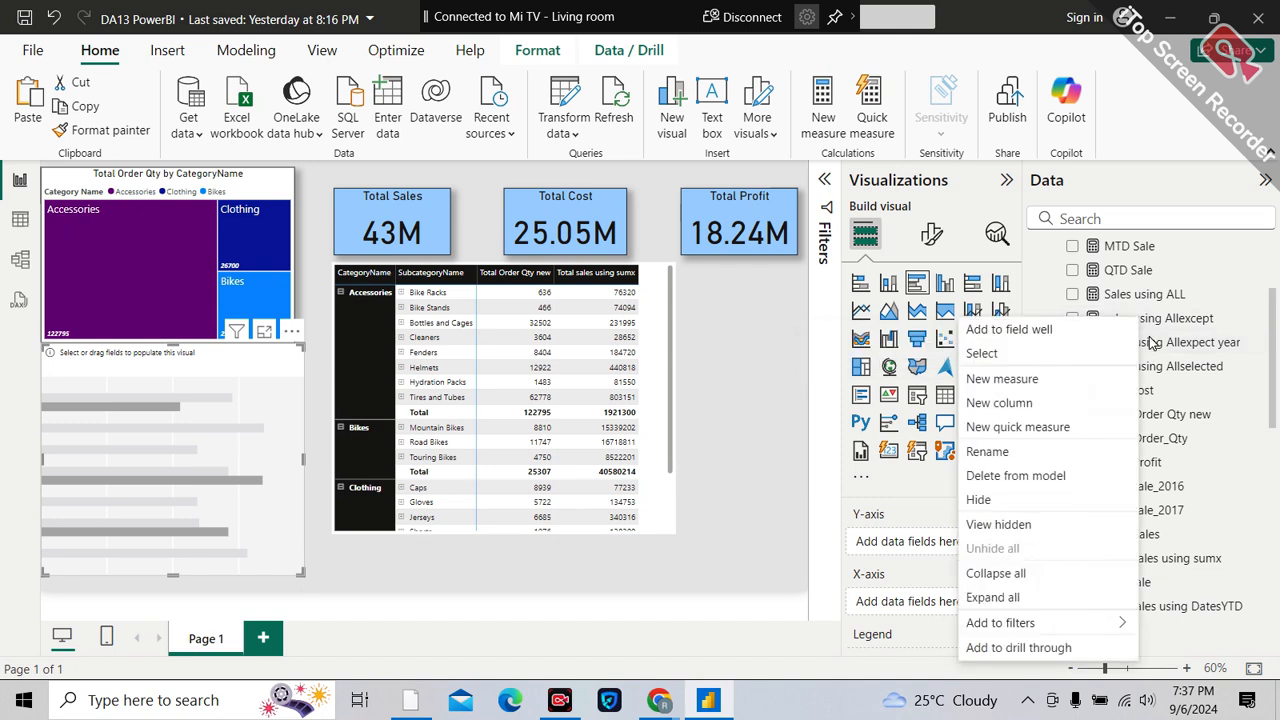
click(1217, 274)
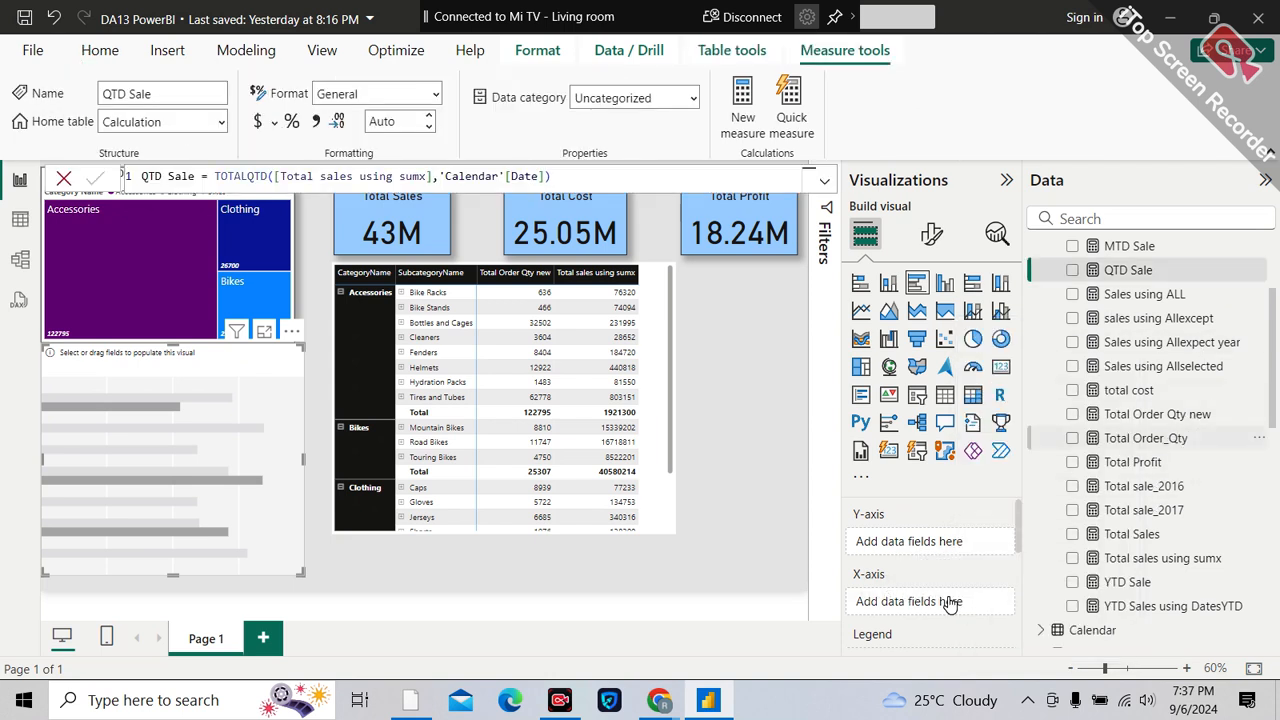
drag(950, 604, 950, 603)
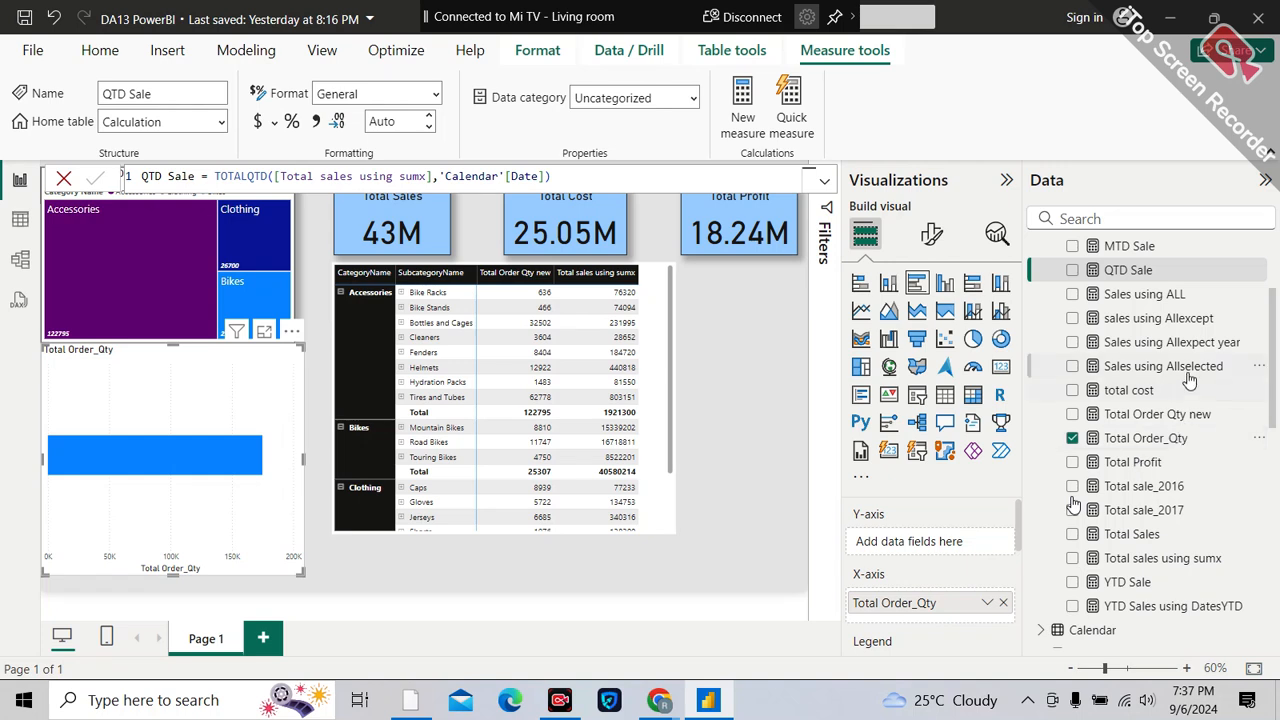
scroll(1160, 460, down, 5)
scroll(1150, 483, down, 2)
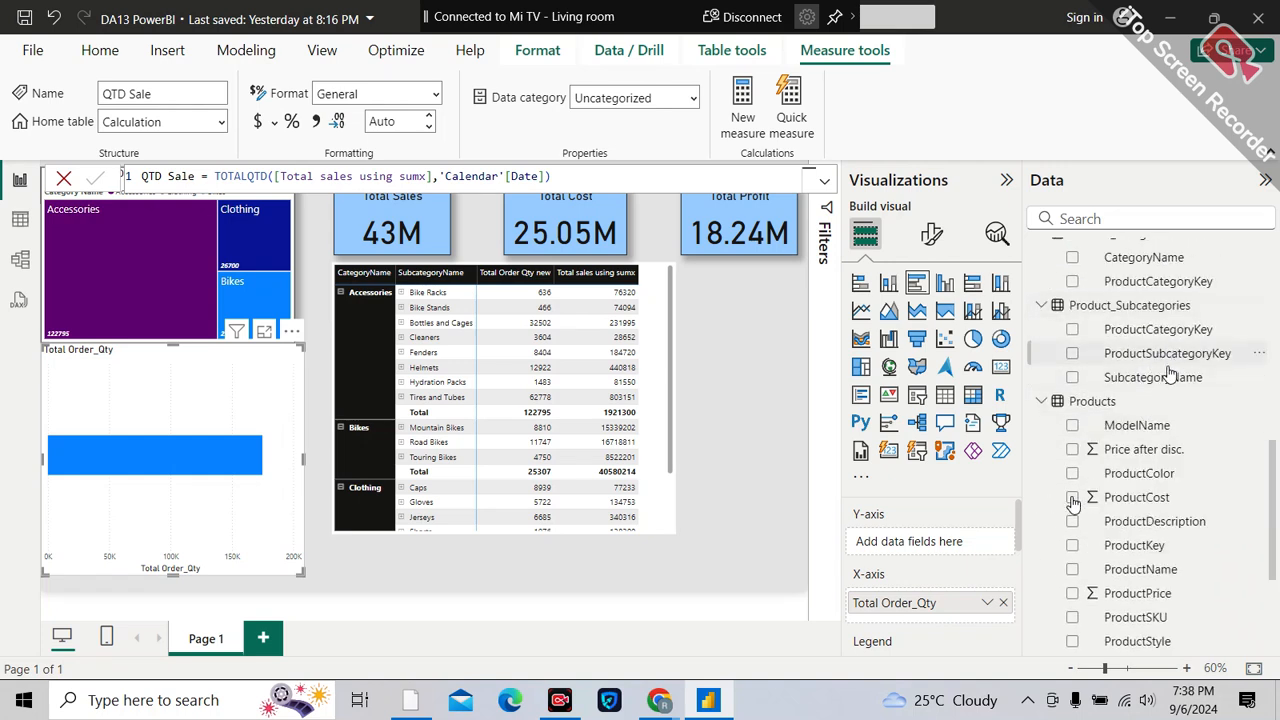
drag(1143, 376, 950, 548)
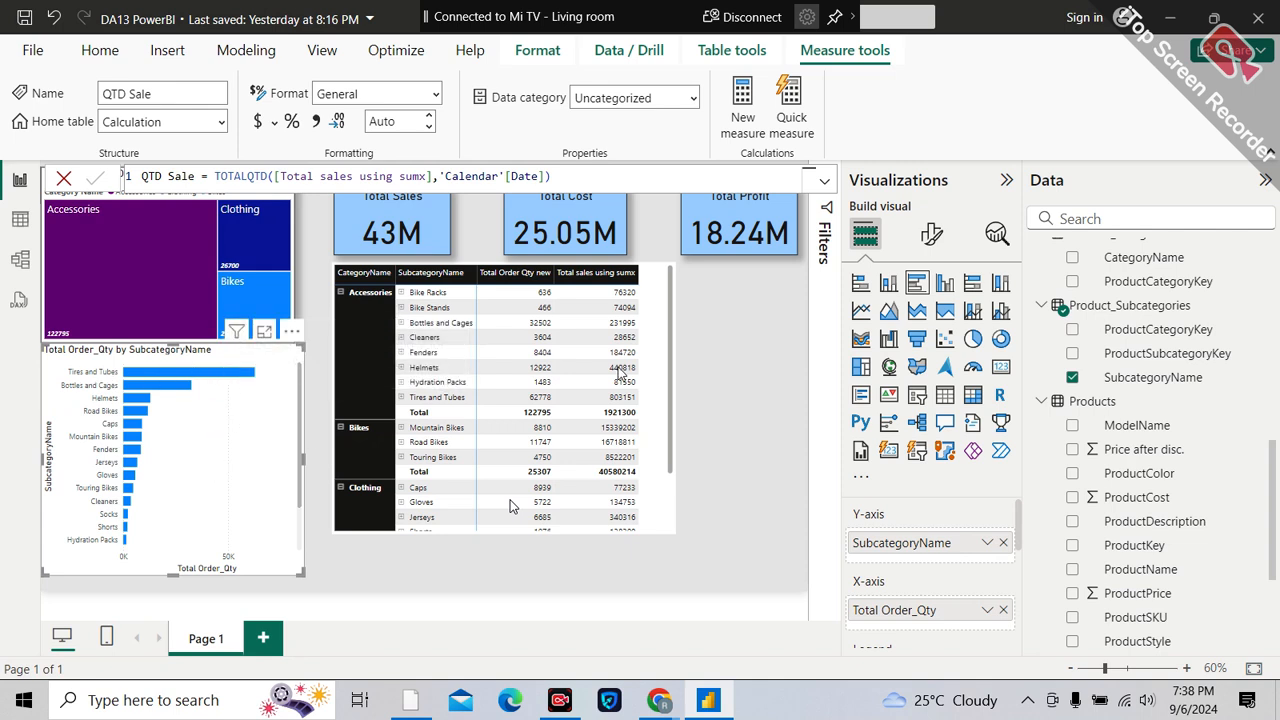
- Turn on data labels for the Total Order_Qty by SubcategoryName bar chart
click(932, 236)
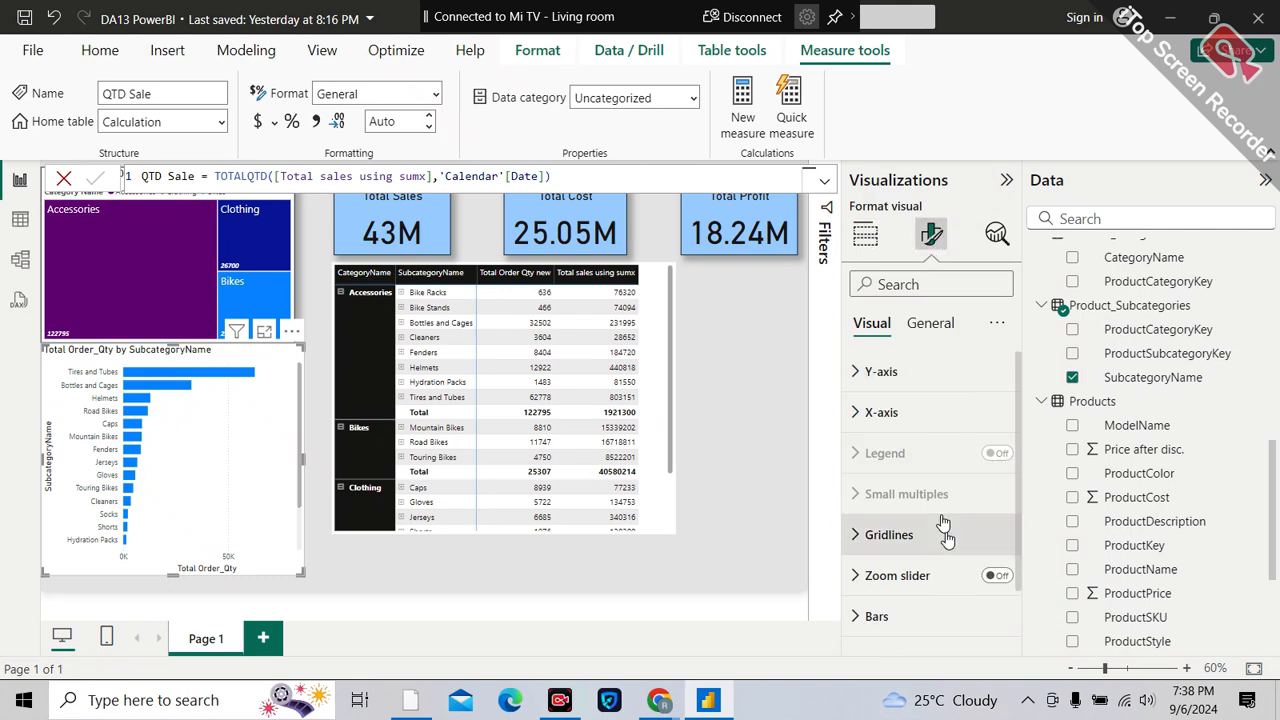
scroll(936, 550, down, 1)
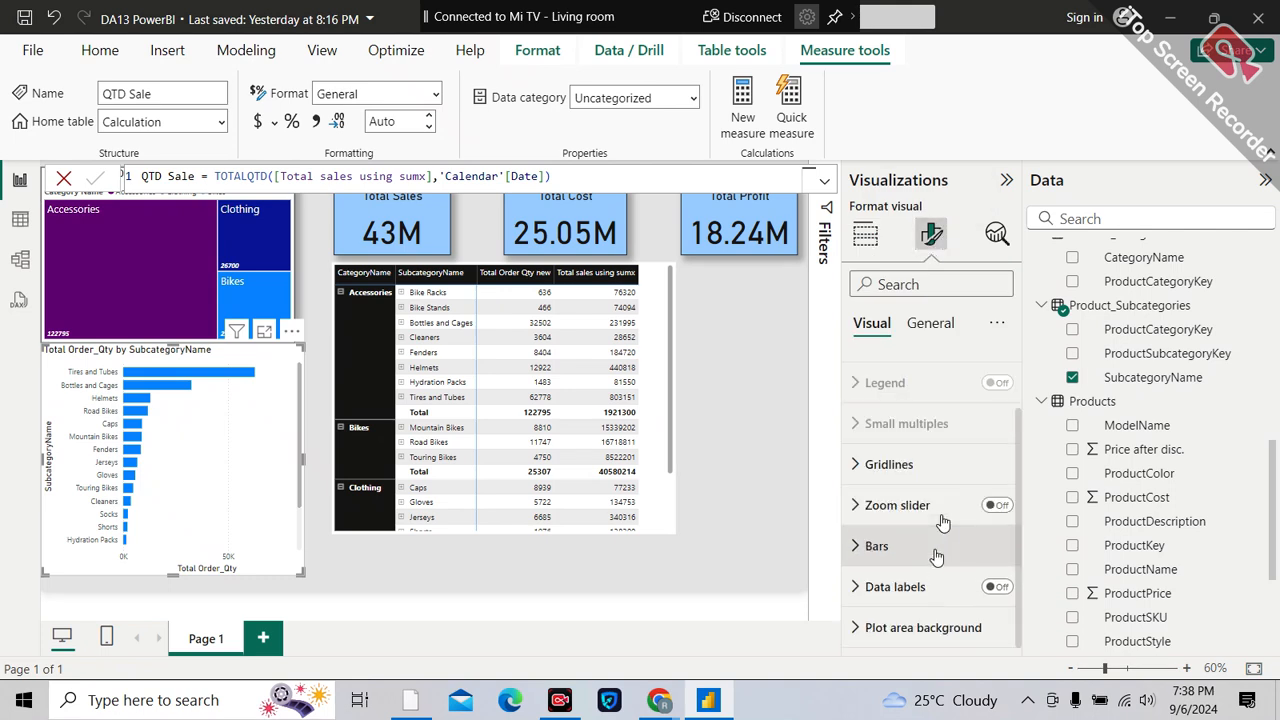
click(997, 587)
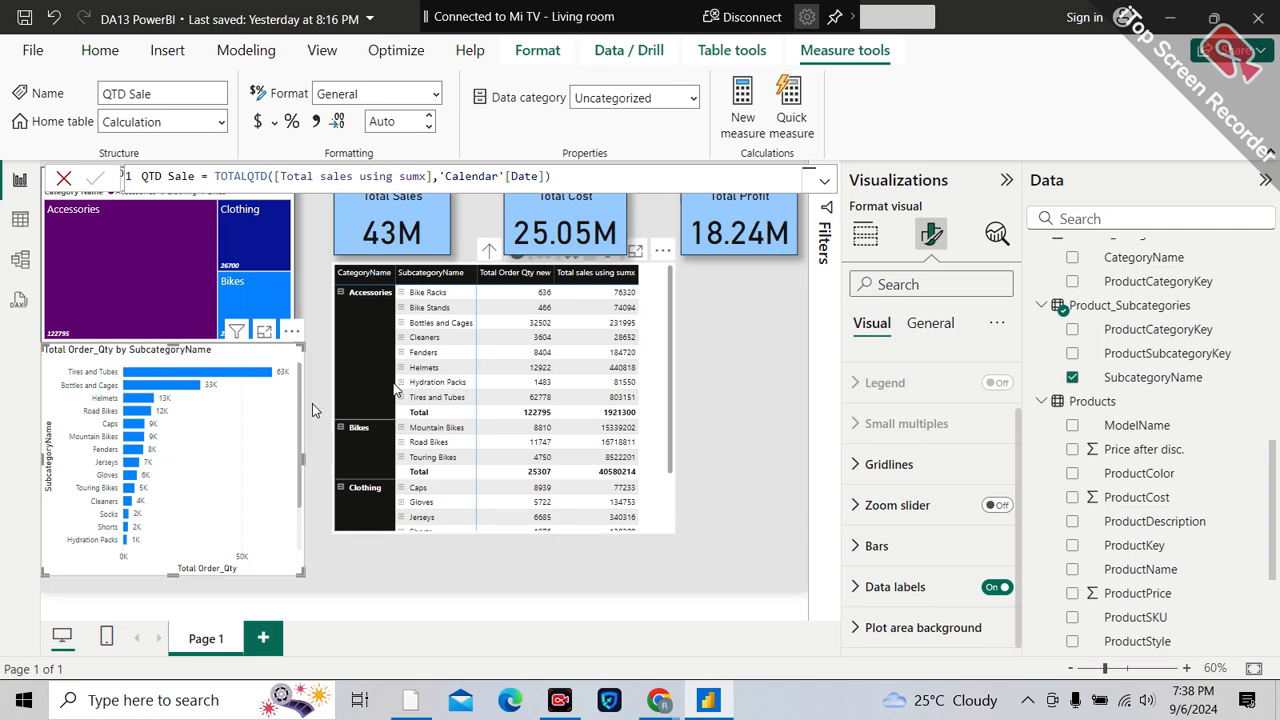
click(815, 300)
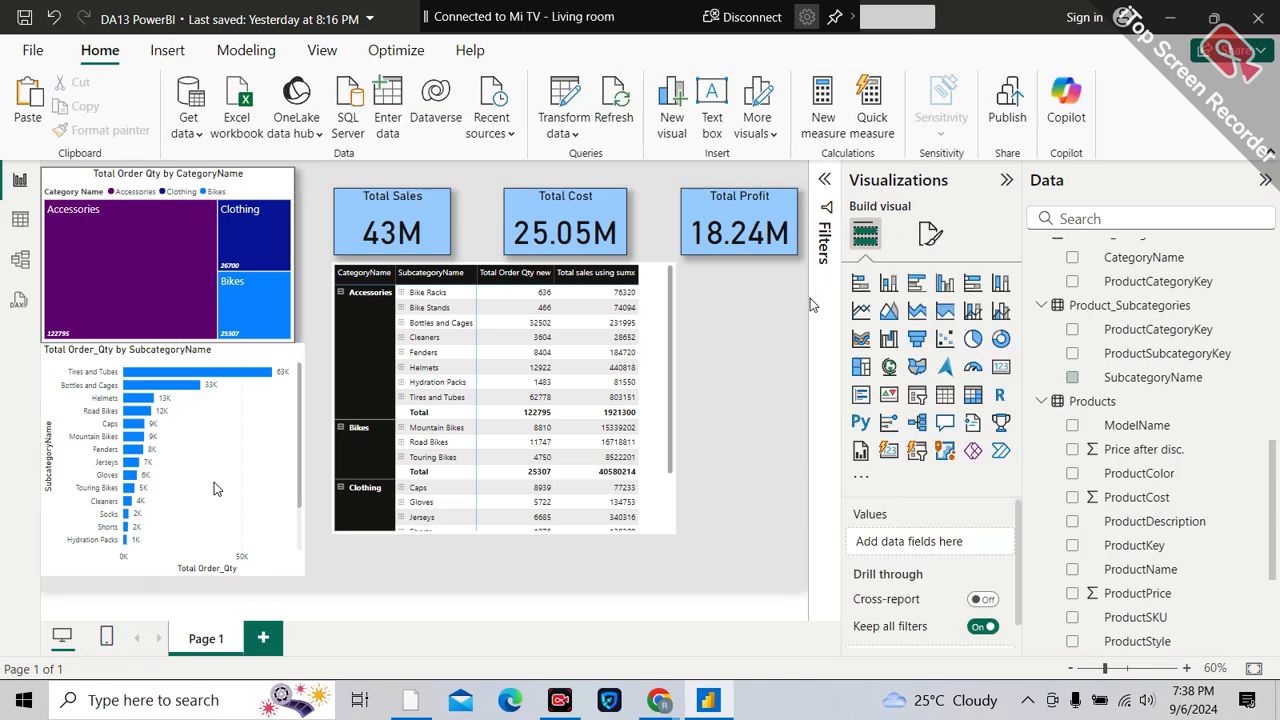
- Switch the bar chart's SubcategoryName filter to Top N and have it show the top 5 items
click(245, 440)
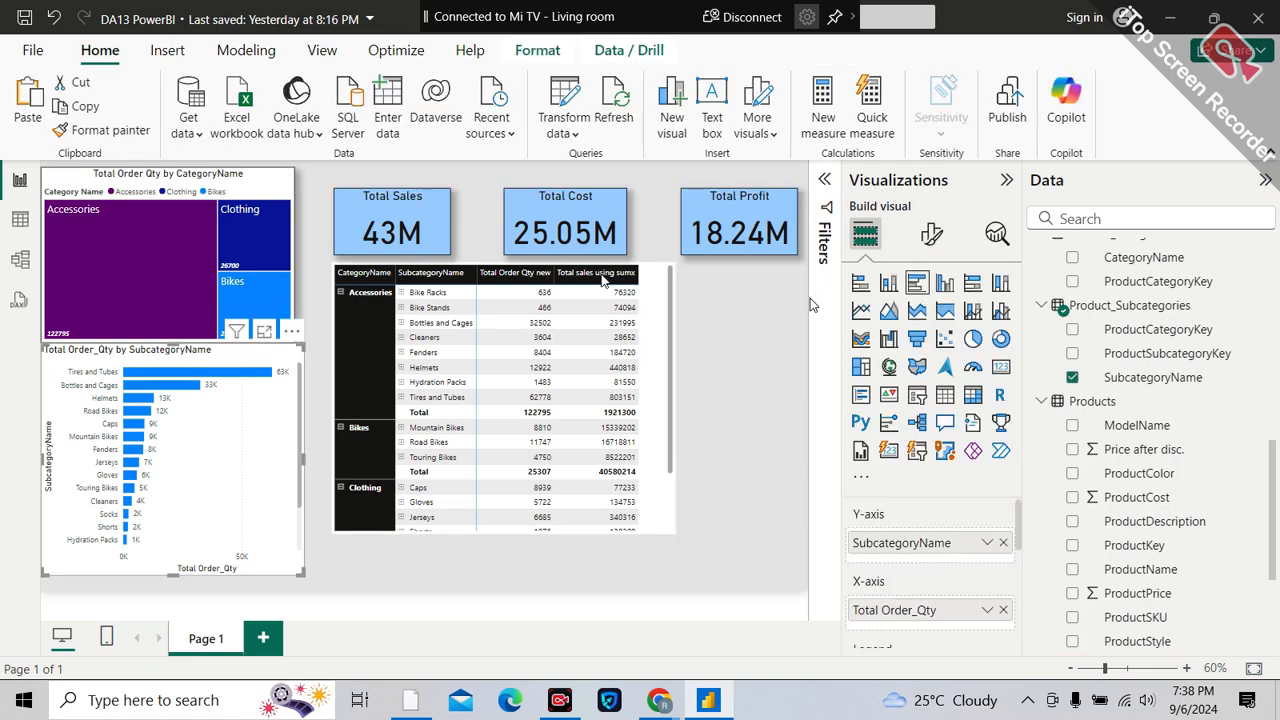
click(822, 181)
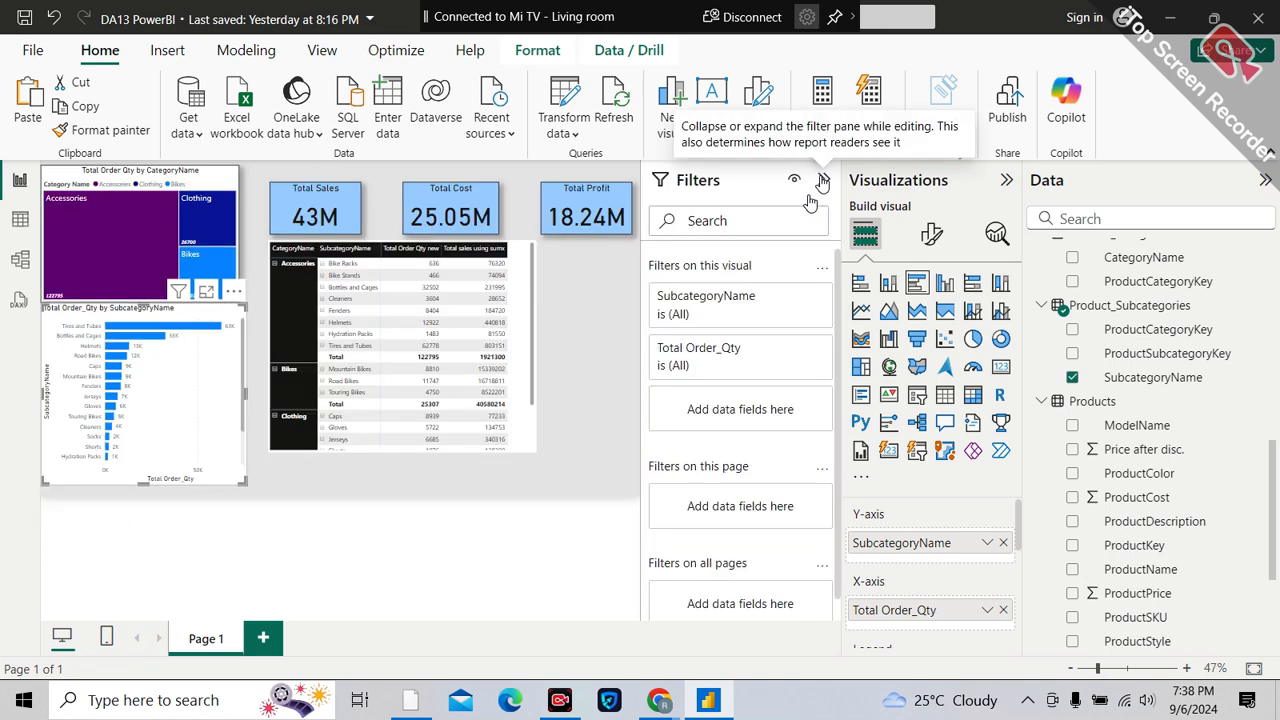
click(793, 298)
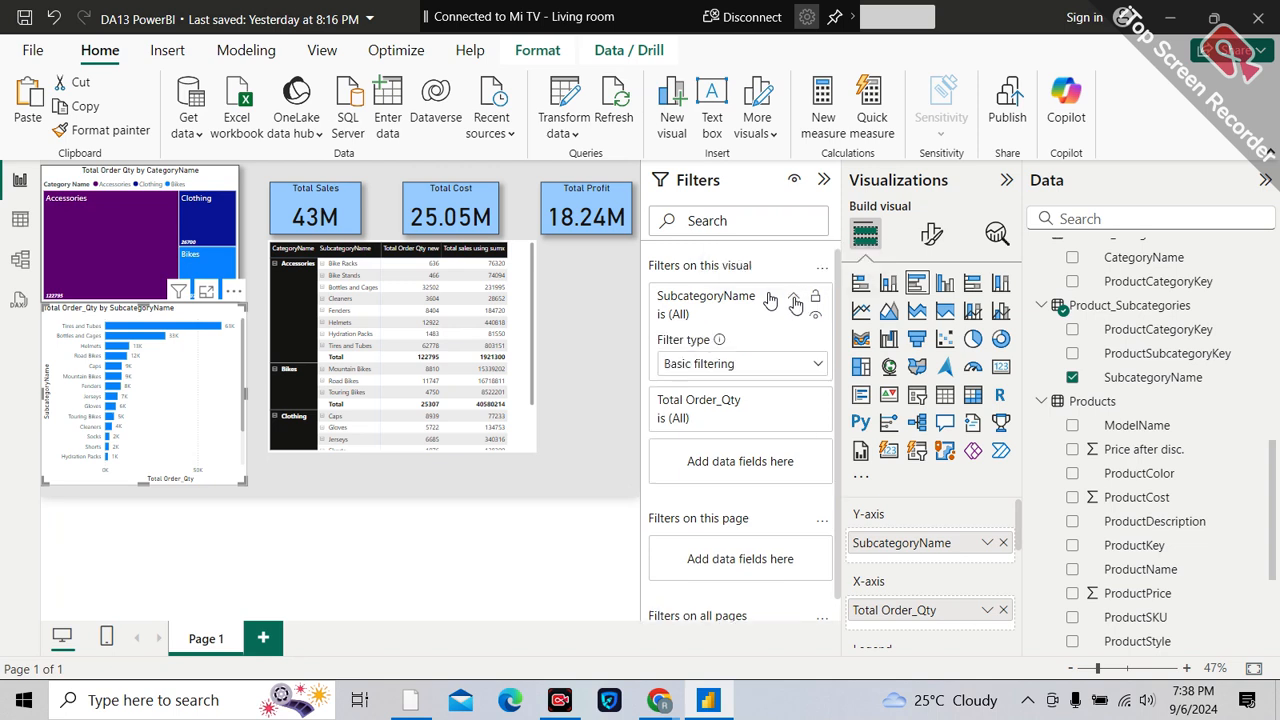
click(733, 365)
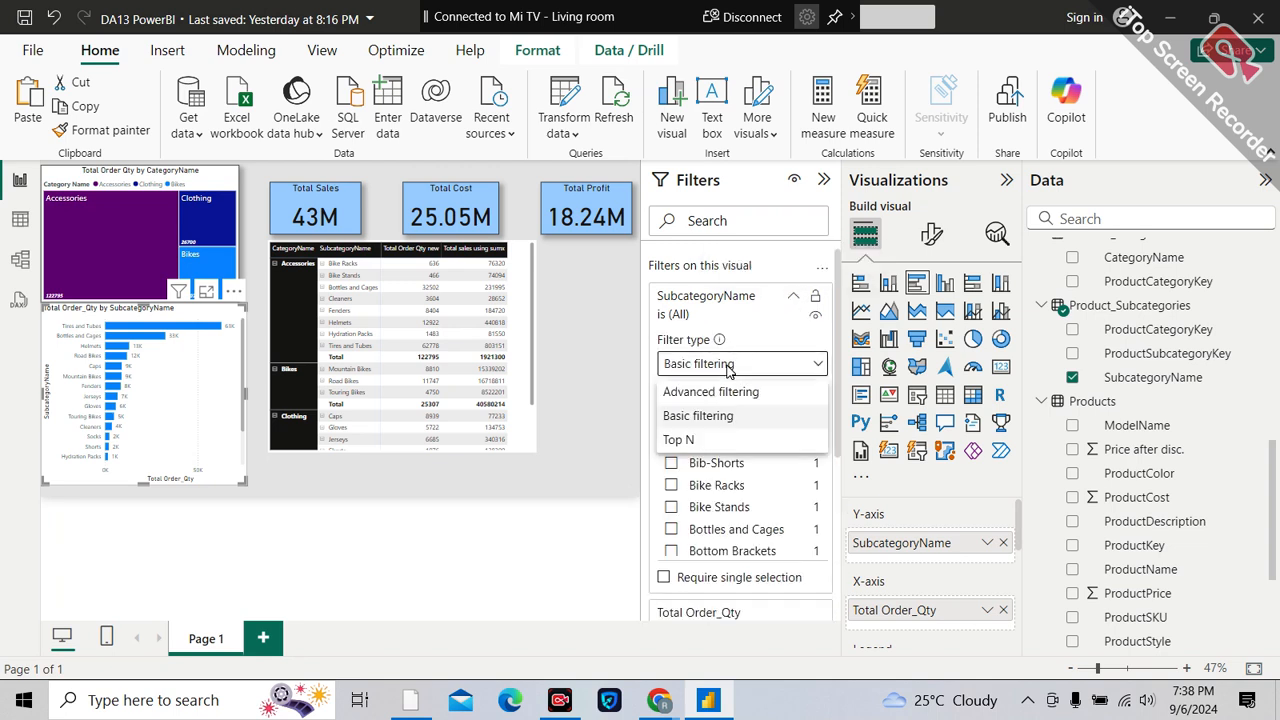
click(677, 442)
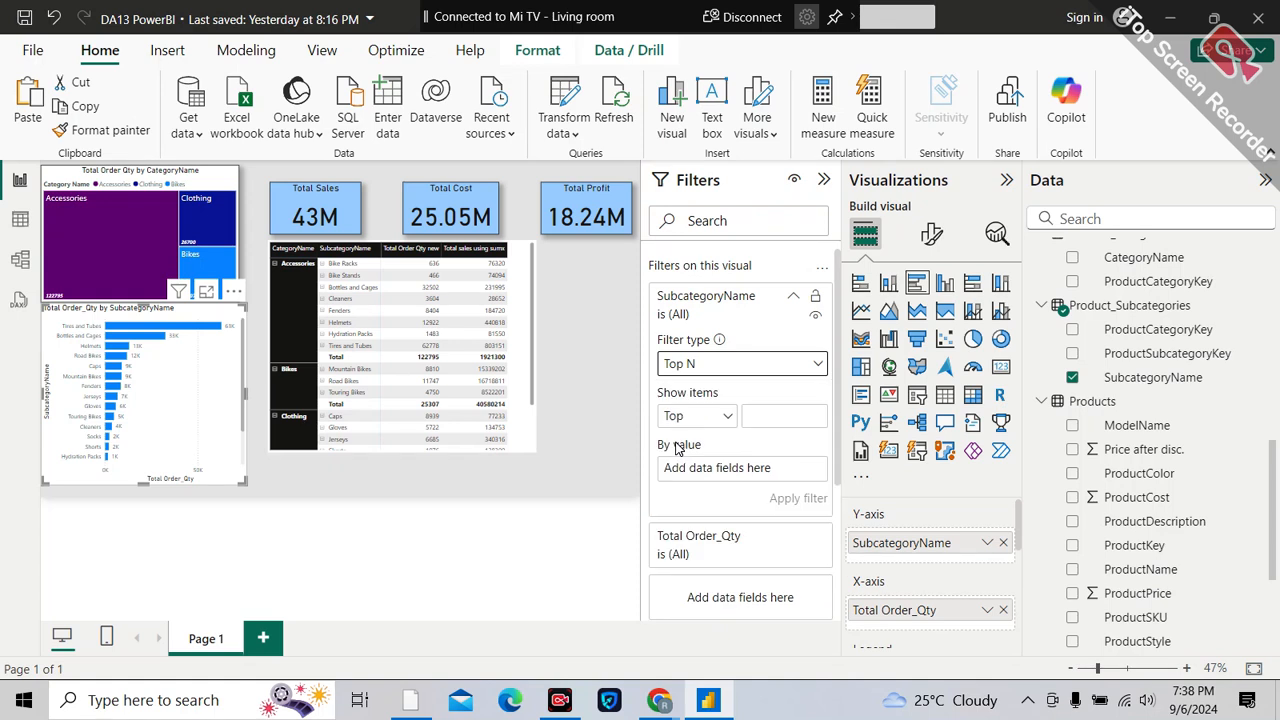
click(760, 412)
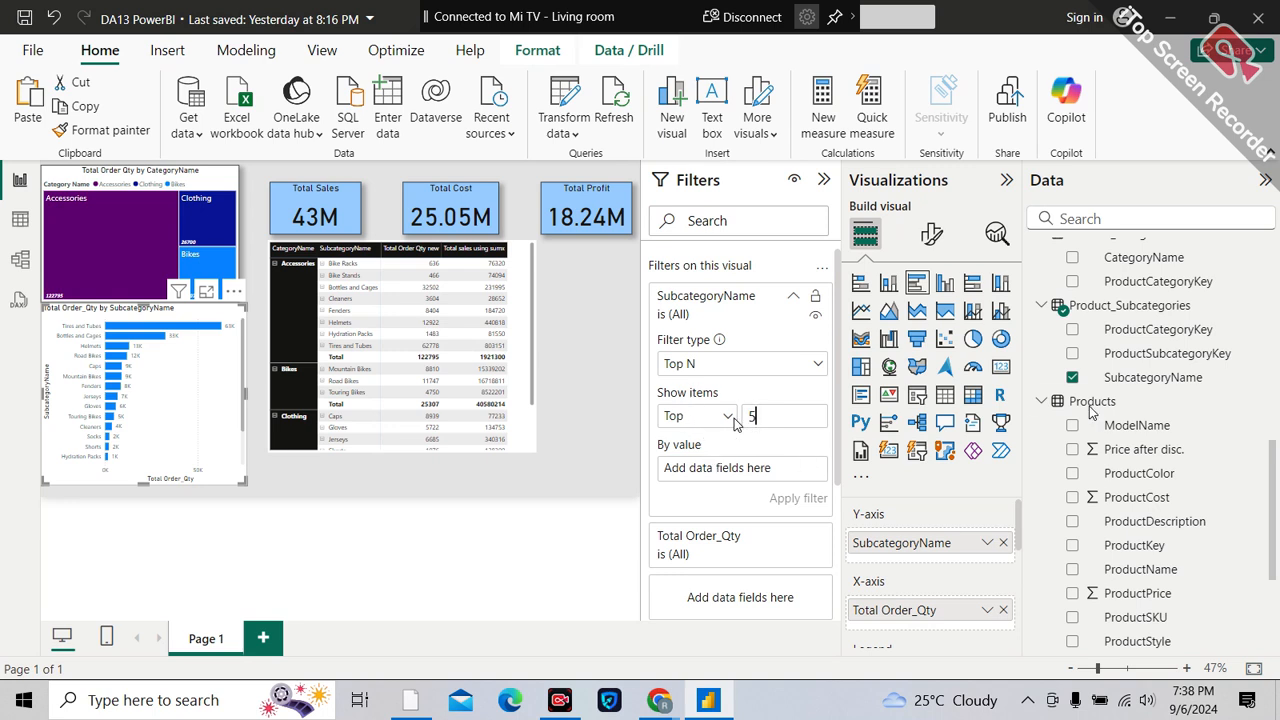
- Rank the subcategory Top N filter by the Total Order Qty new measure and apply it
scroll(1182, 368, up, 1)
scroll(1182, 366, up, 7)
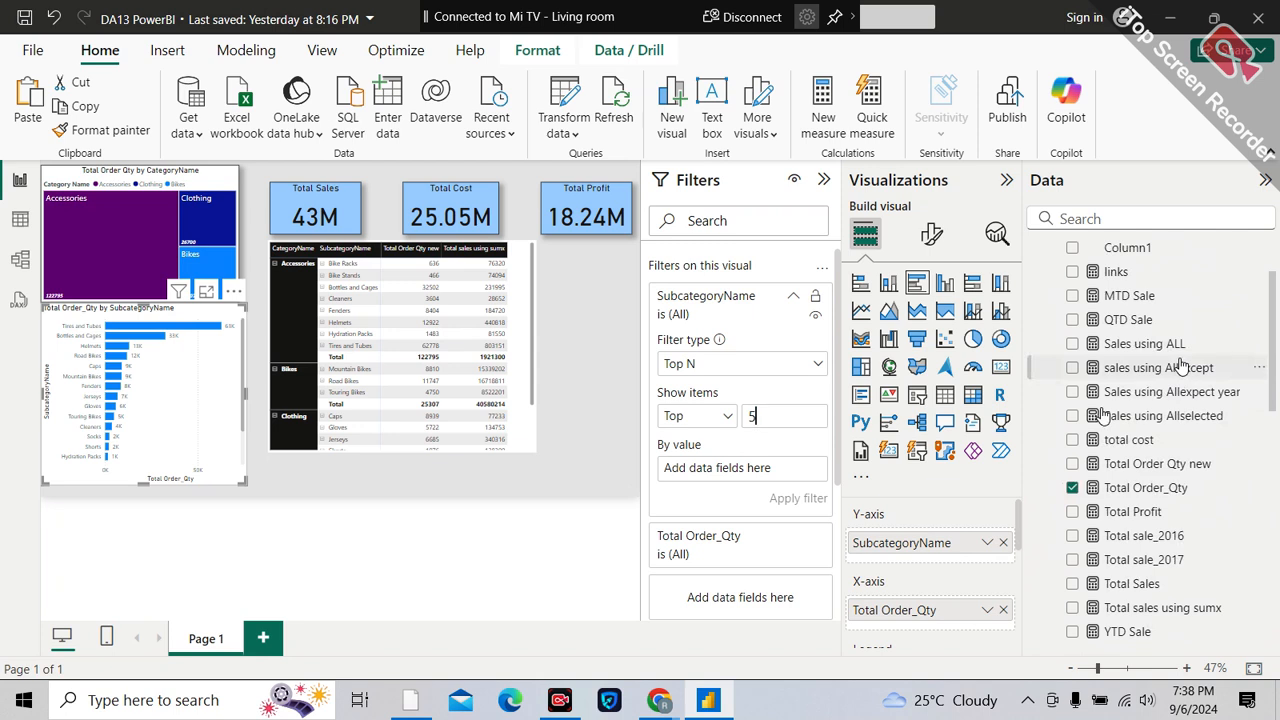
scroll(1182, 367, up, 1)
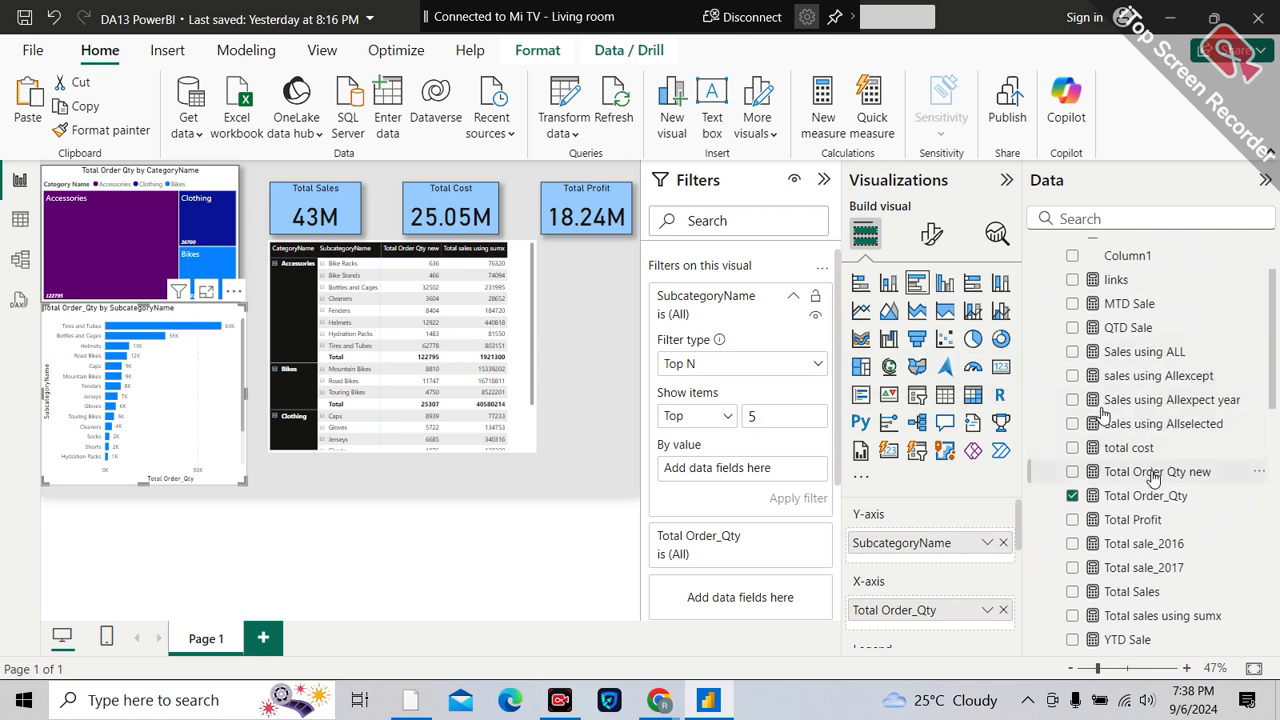
drag(1153, 478, 724, 474)
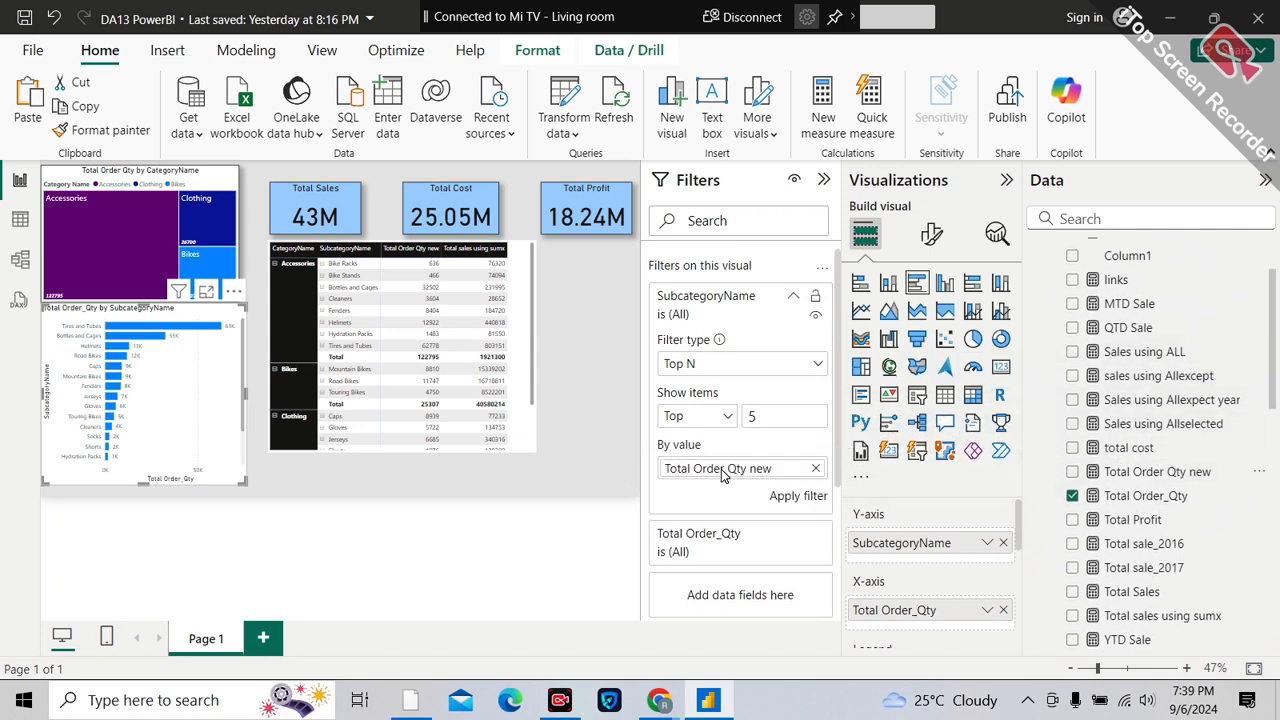
click(797, 497)
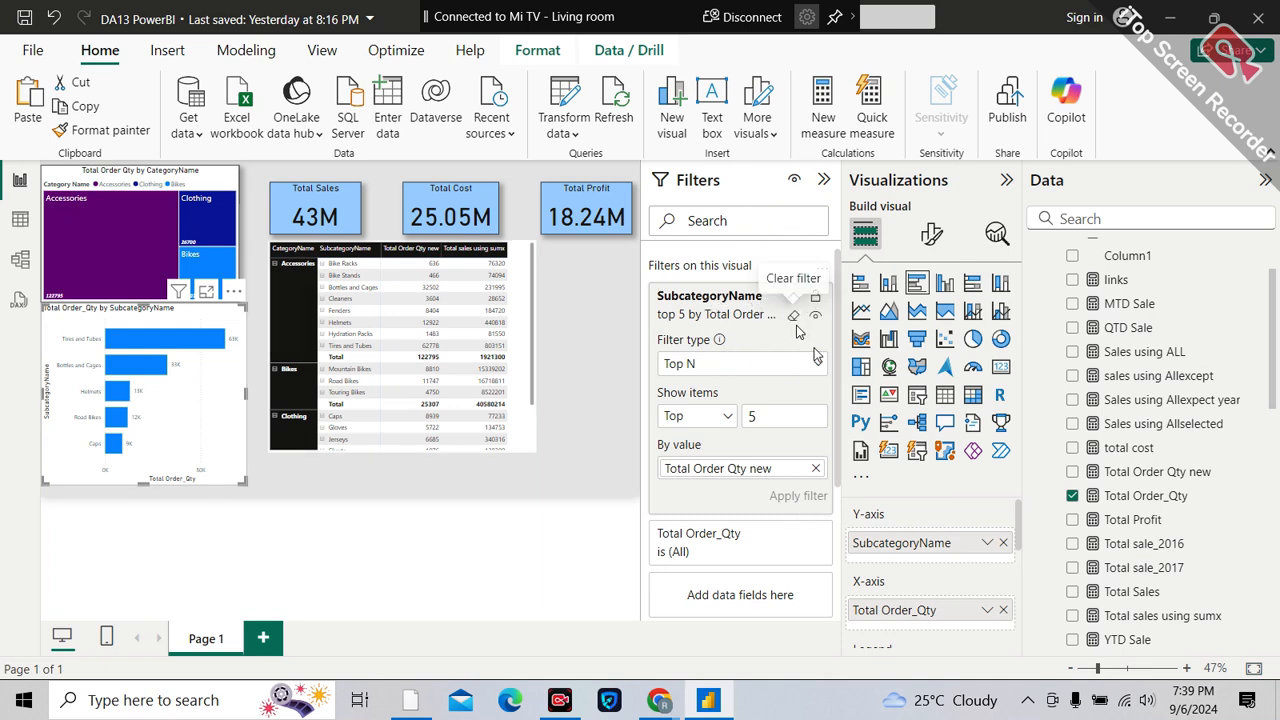
- Change the bar chart's Top N filter to show the top 7 subcategories and apply it
click(817, 366)
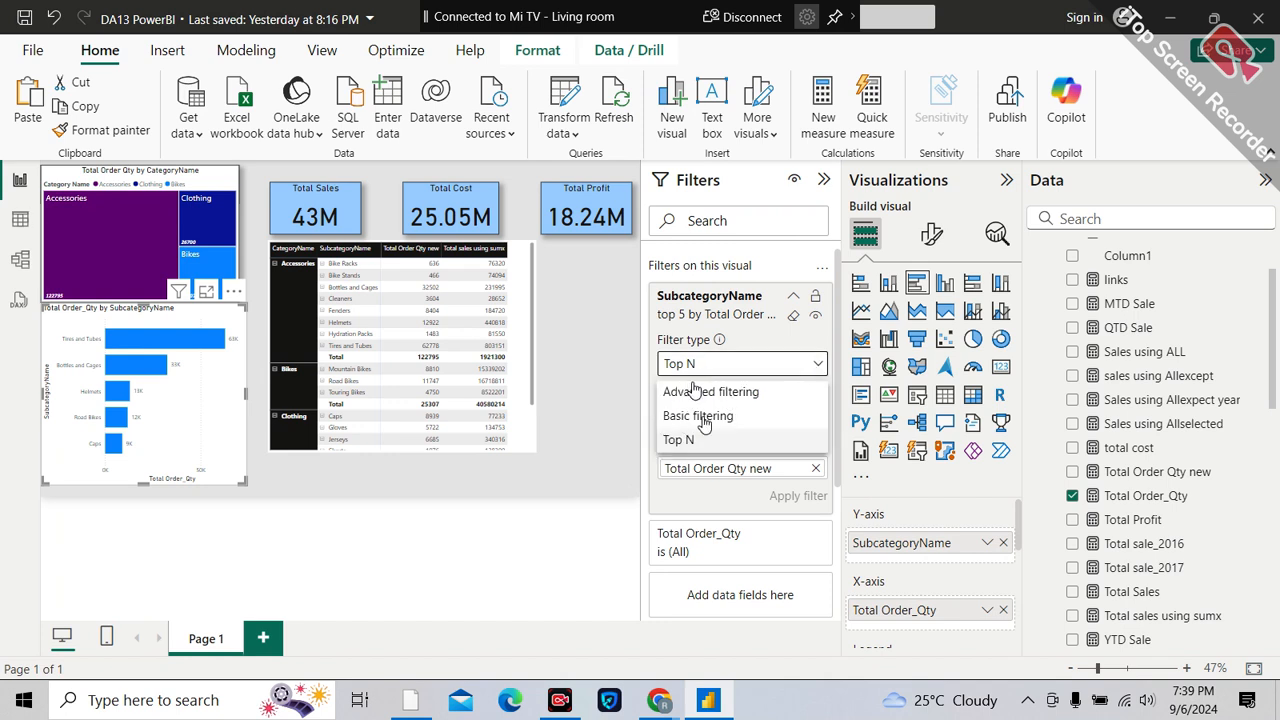
click(690, 443)
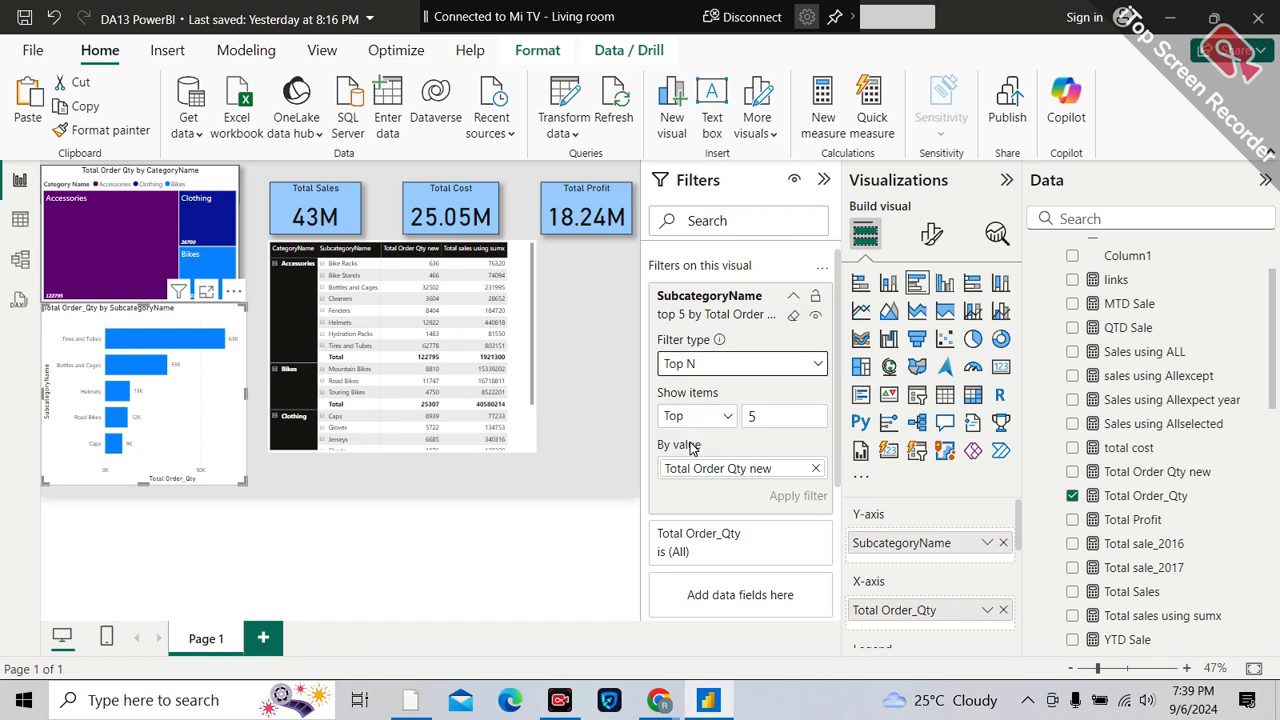
click(727, 420)
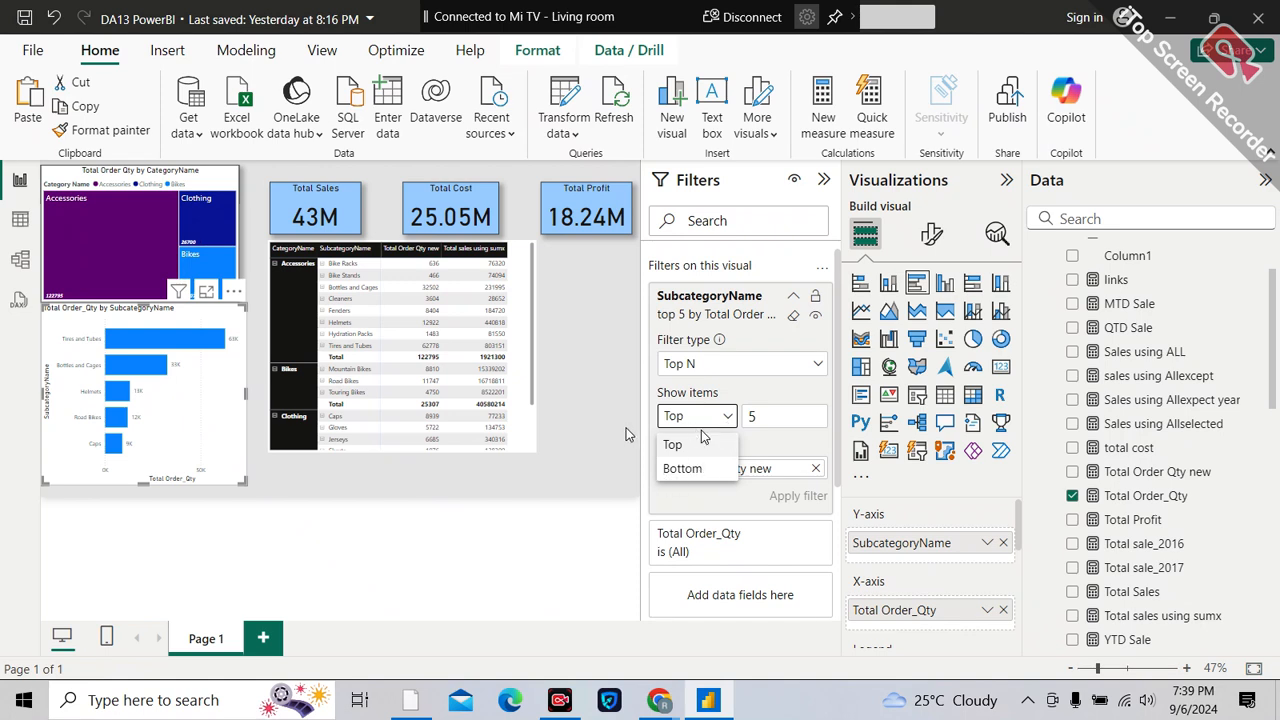
click(702, 442)
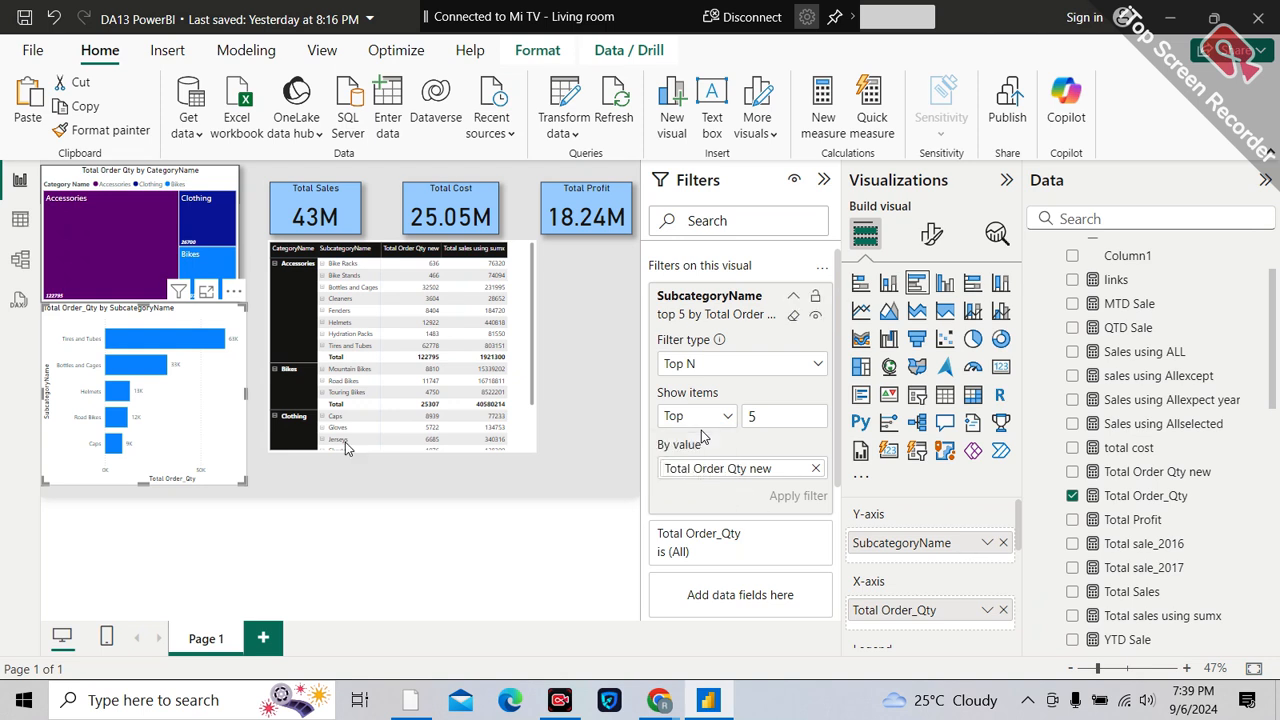
mouse_move(113, 444)
text(7)
click(789, 496)
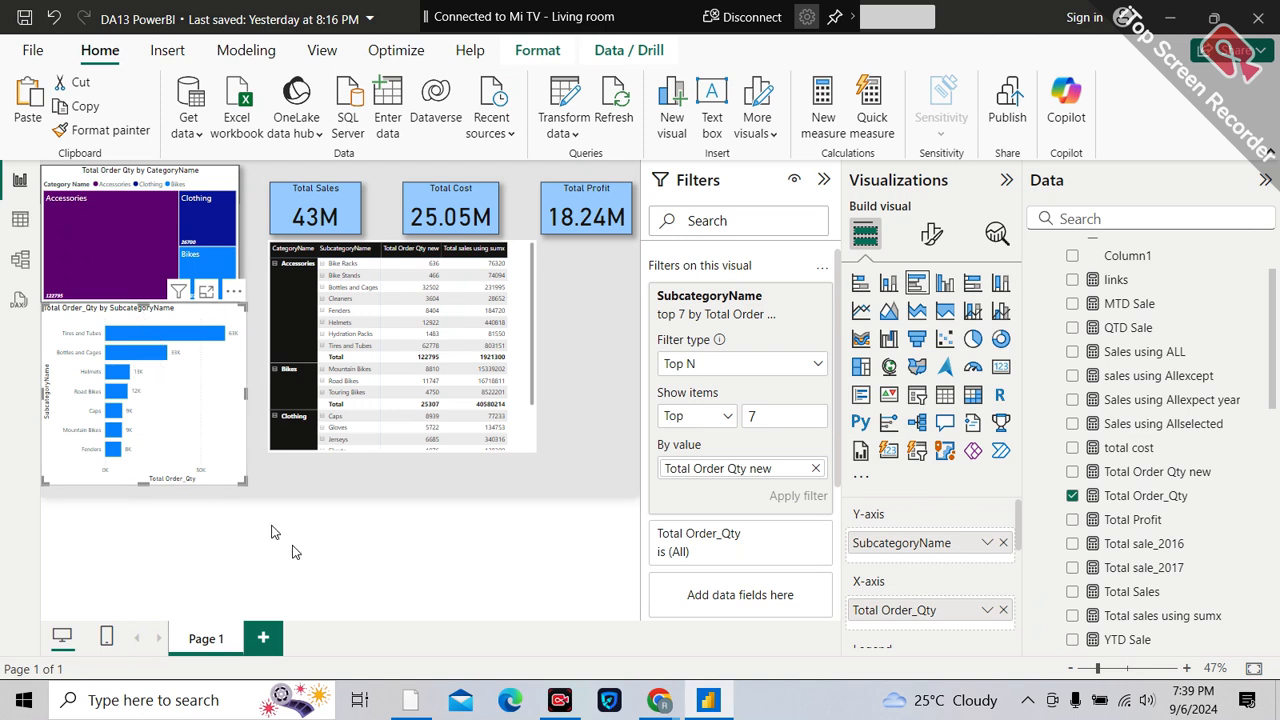
click(271, 531)
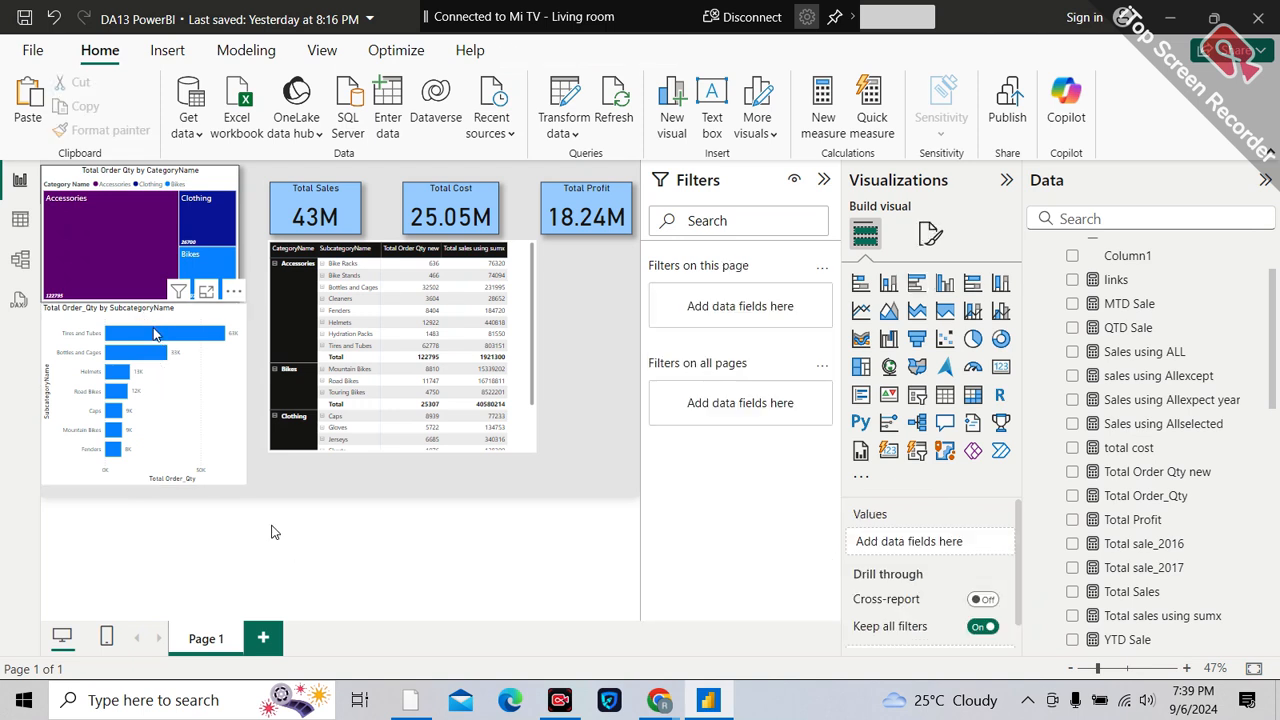
- Check the page's cross-filtering by selecting Clothing, Accessories and Bikes one by one in the treemap, and clear the selection
click(193, 218)
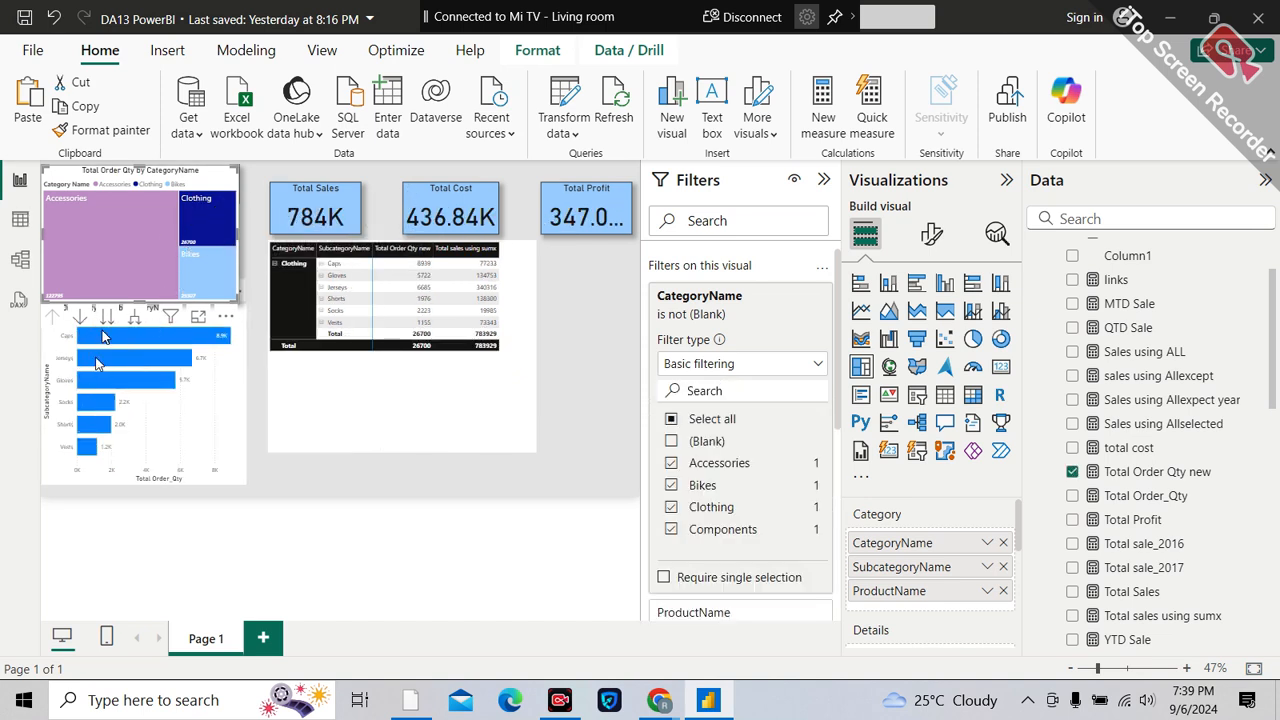
mouse_move(93, 402)
mouse_move(105, 261)
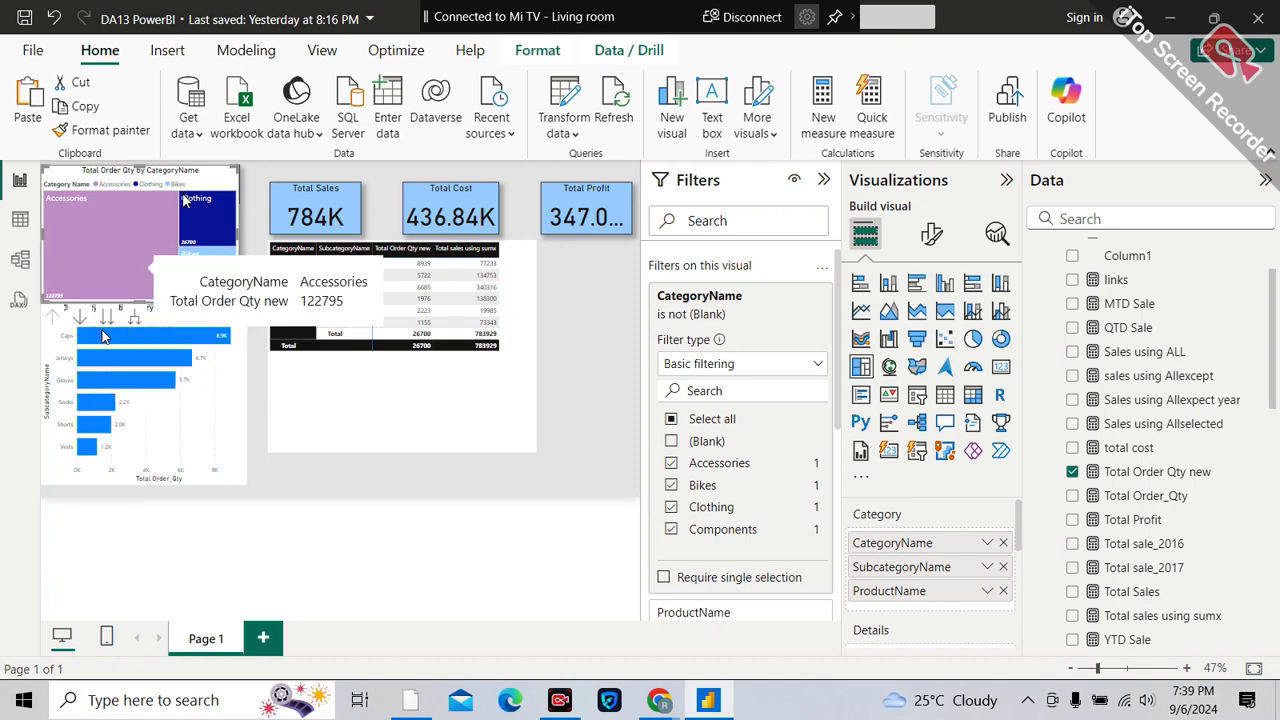
click(122, 235)
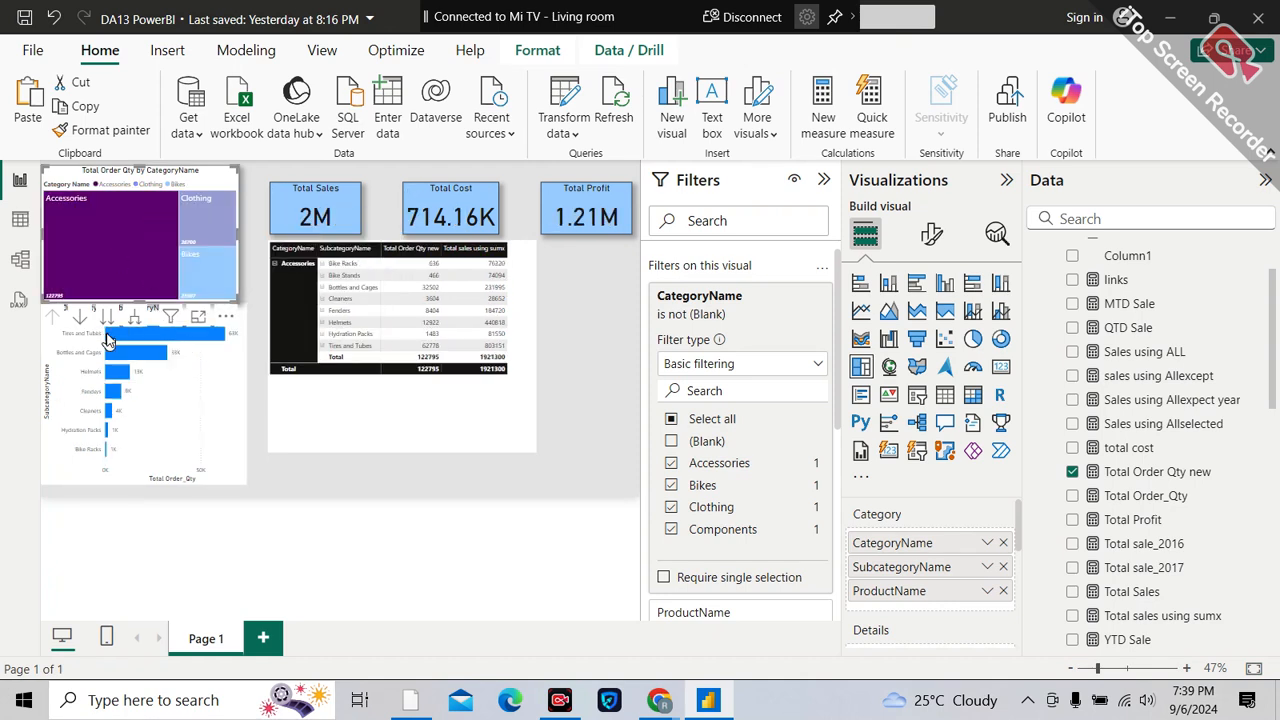
mouse_move(117, 397)
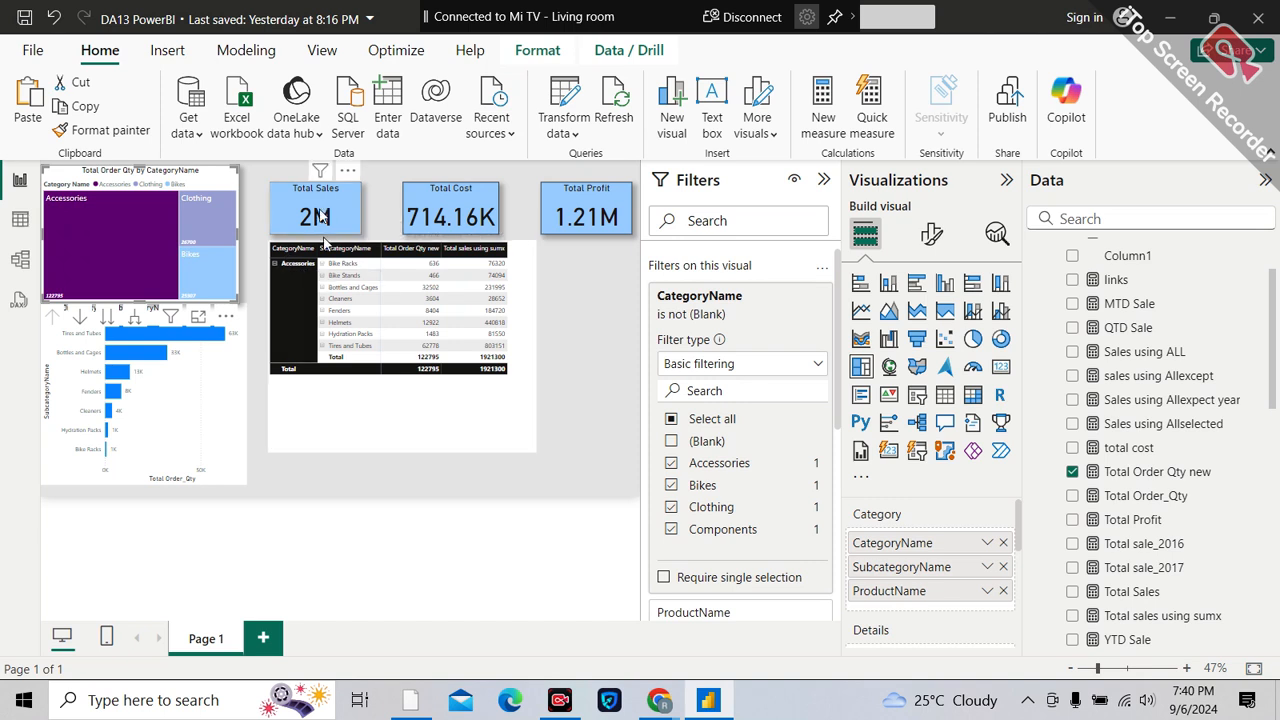
click(219, 261)
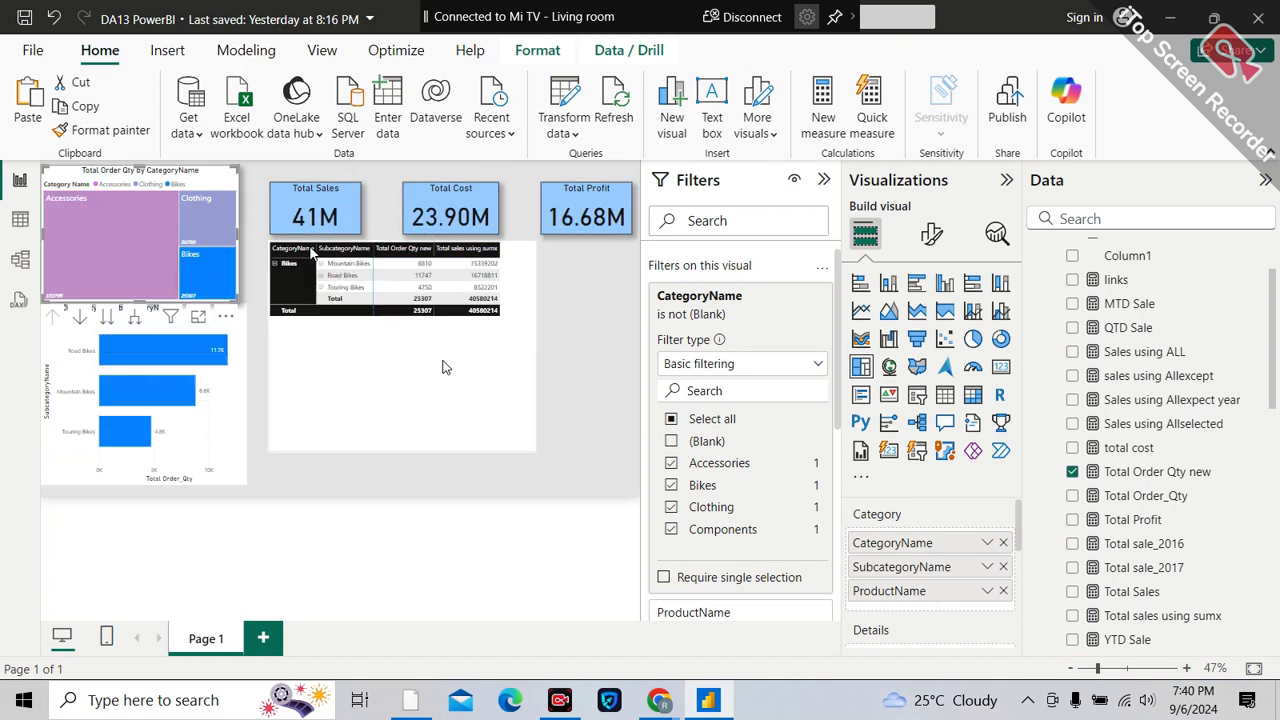
click(220, 297)
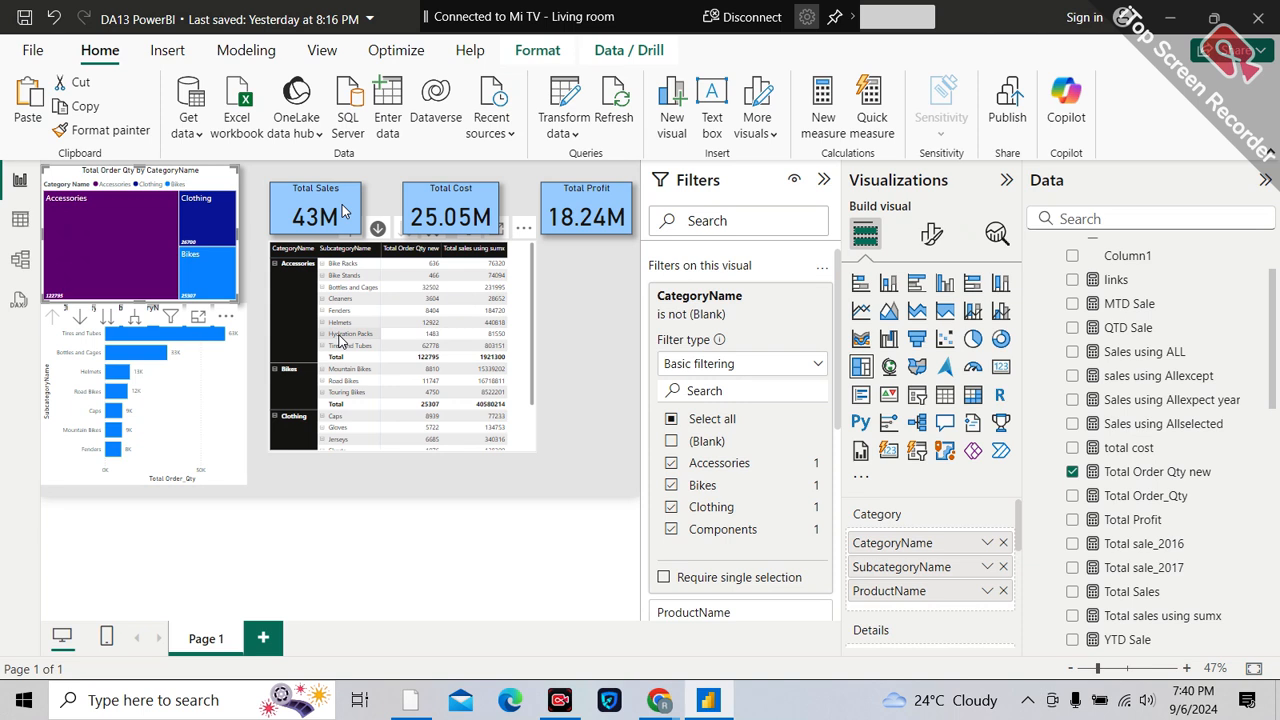
click(298, 494)
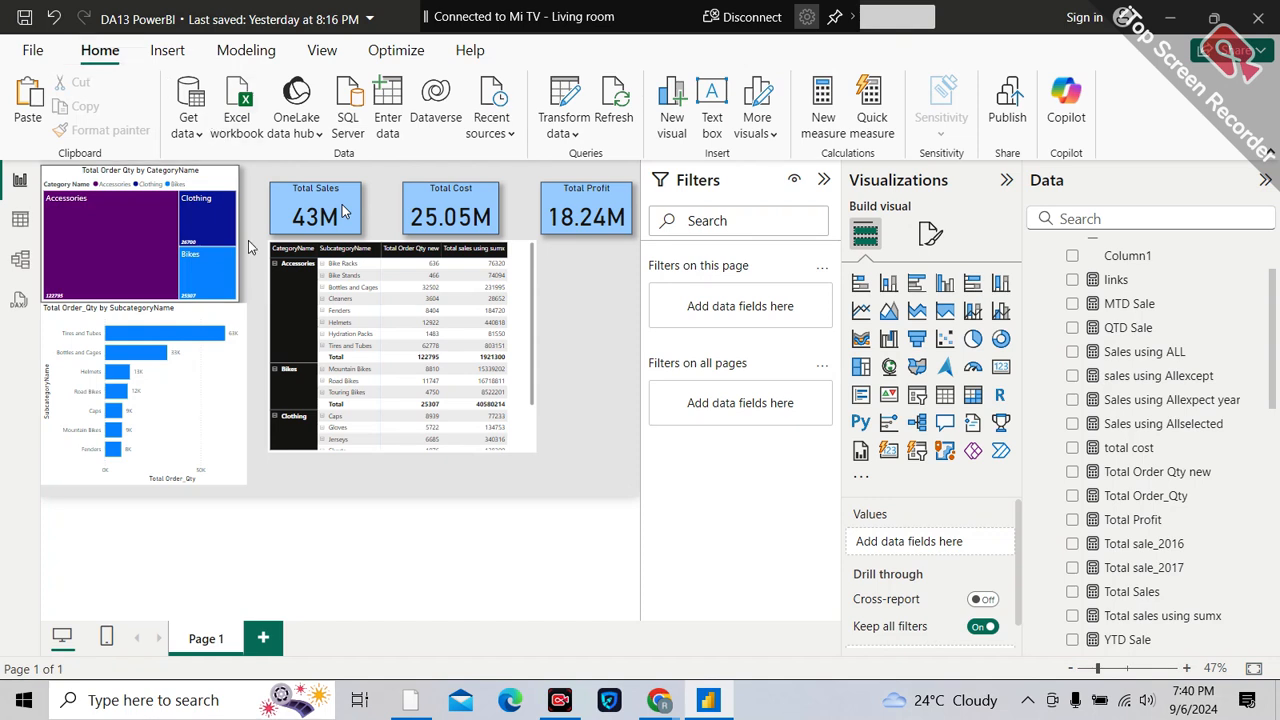
- Set the background color of the Total Order_Qty by SubcategoryName bar chart to light orange
click(237, 435)
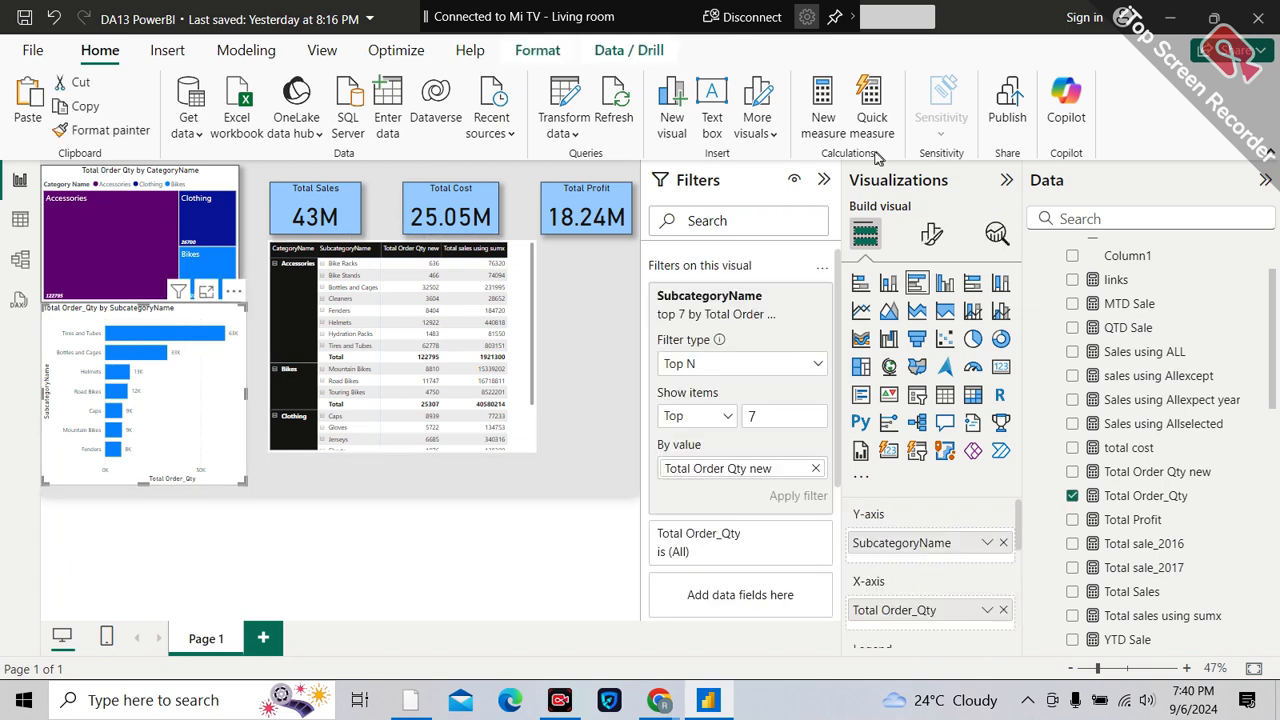
click(929, 234)
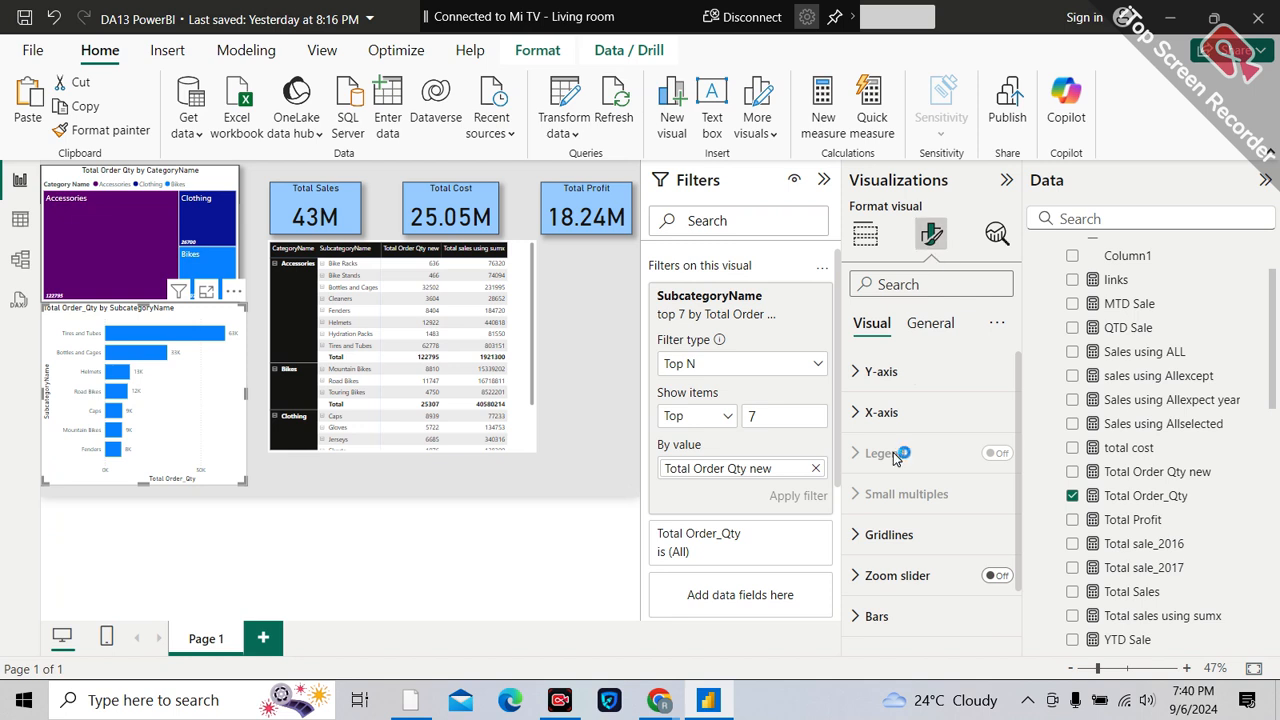
scroll(891, 529, down, 1)
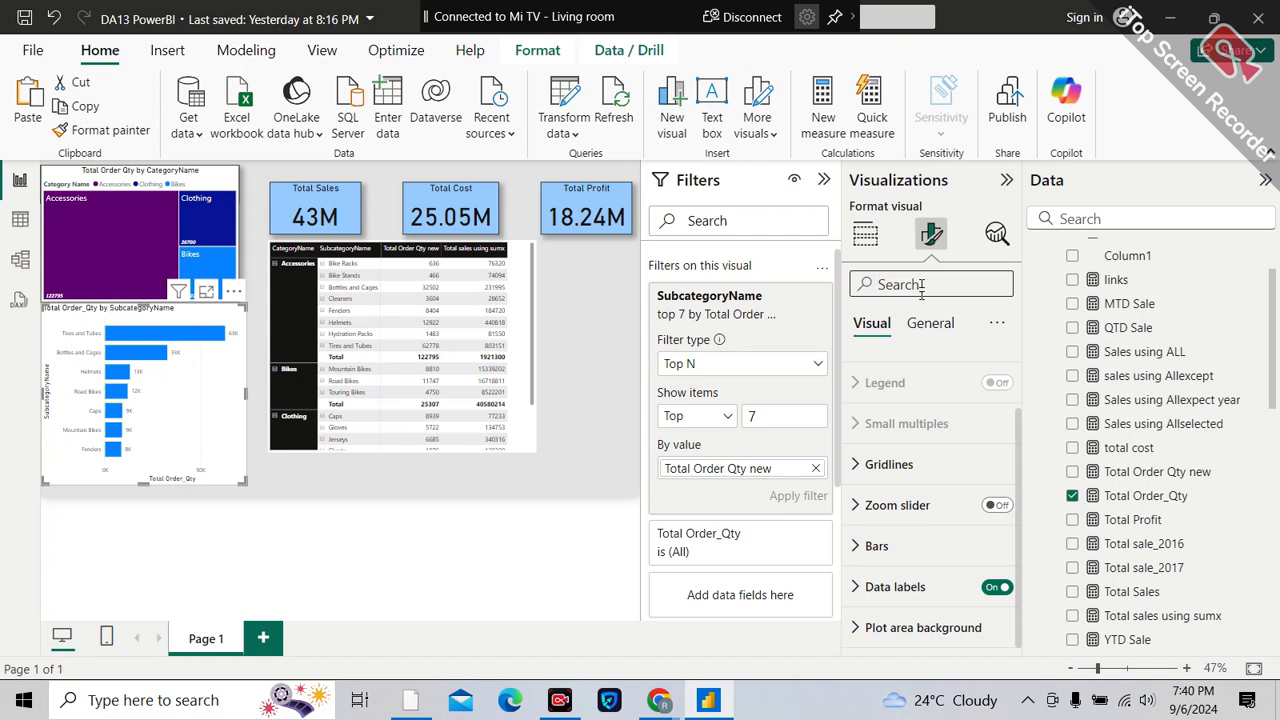
text(back)
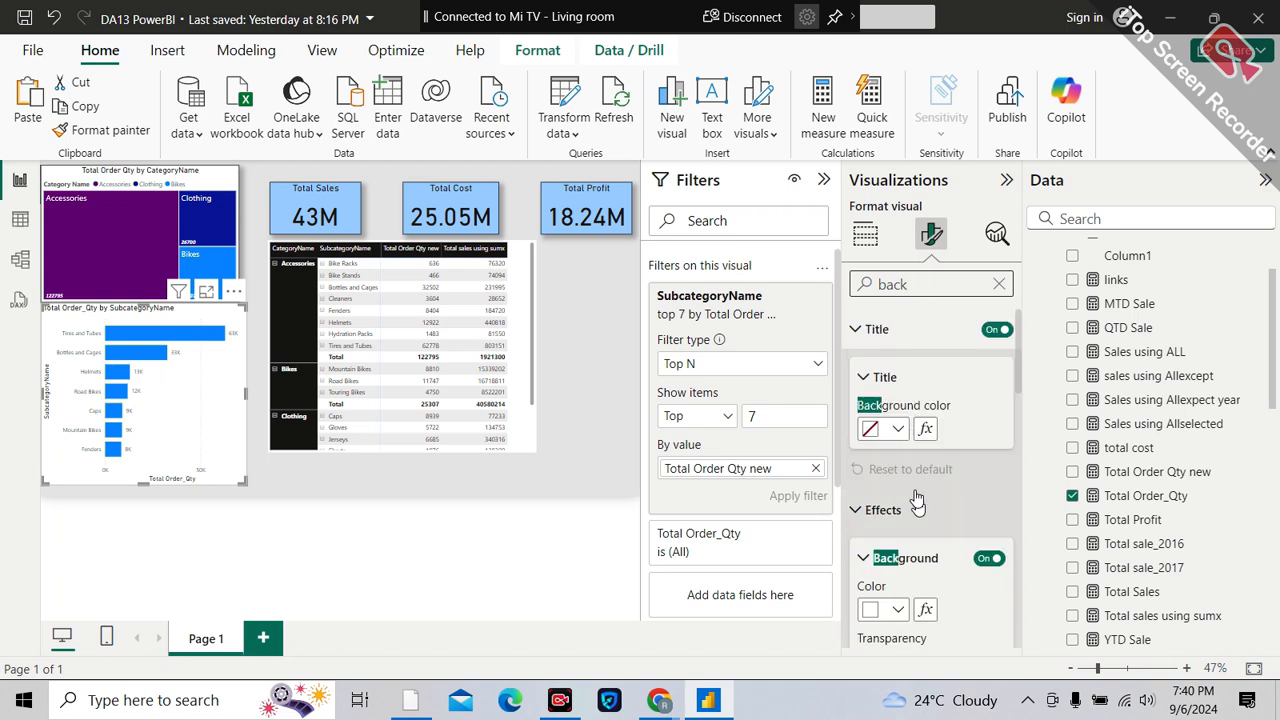
scroll(917, 500, down, 1)
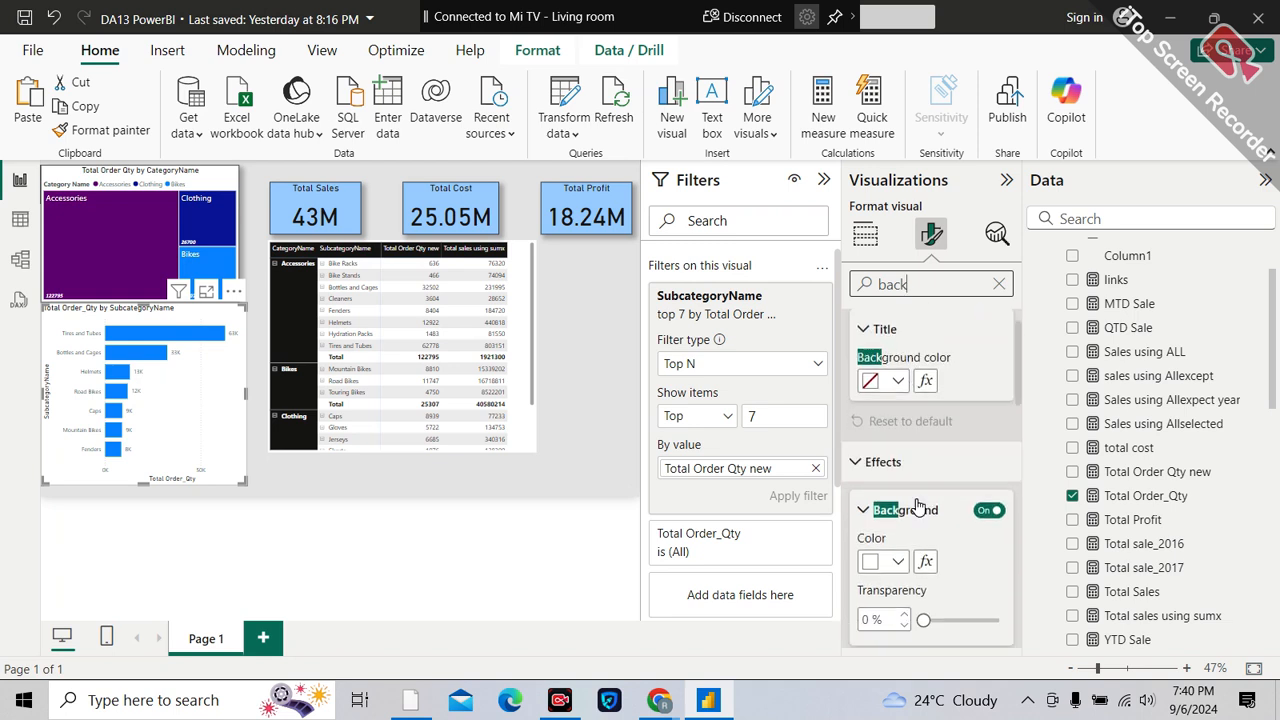
click(893, 562)
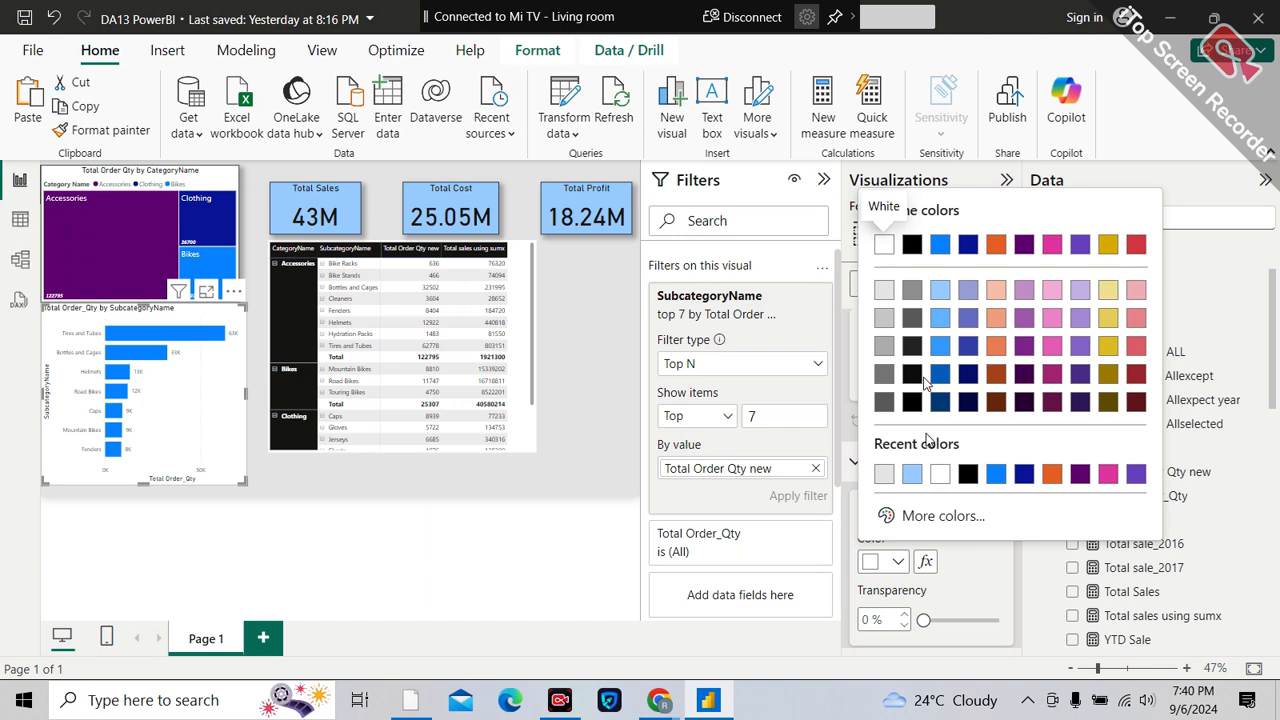
click(997, 290)
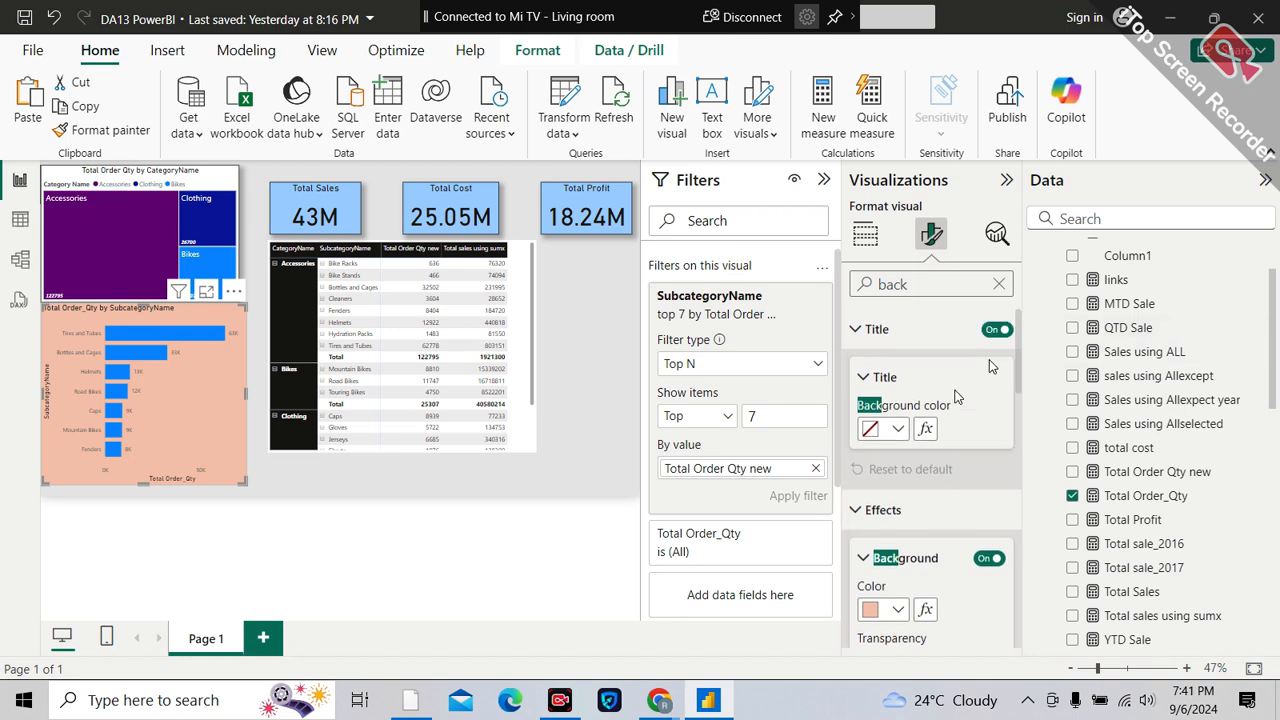
click(1000, 286)
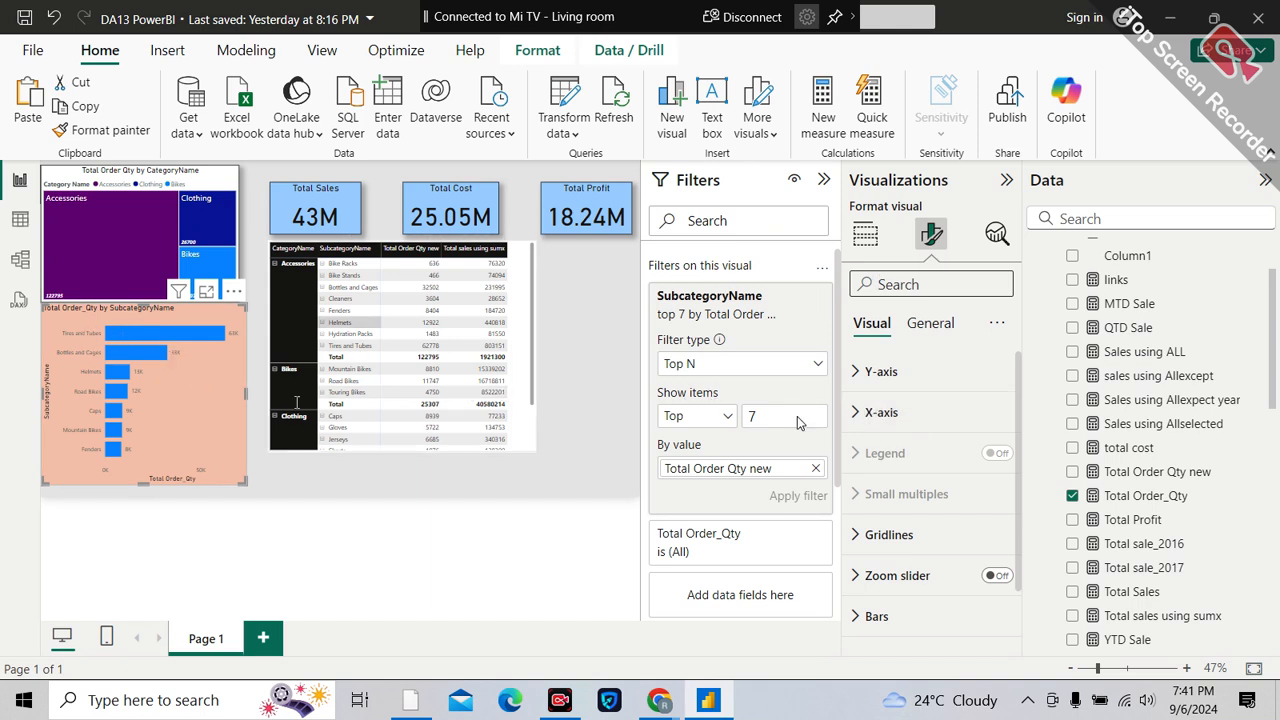
- Make the bar chart's Y-axis value labels black and bold
click(875, 371)
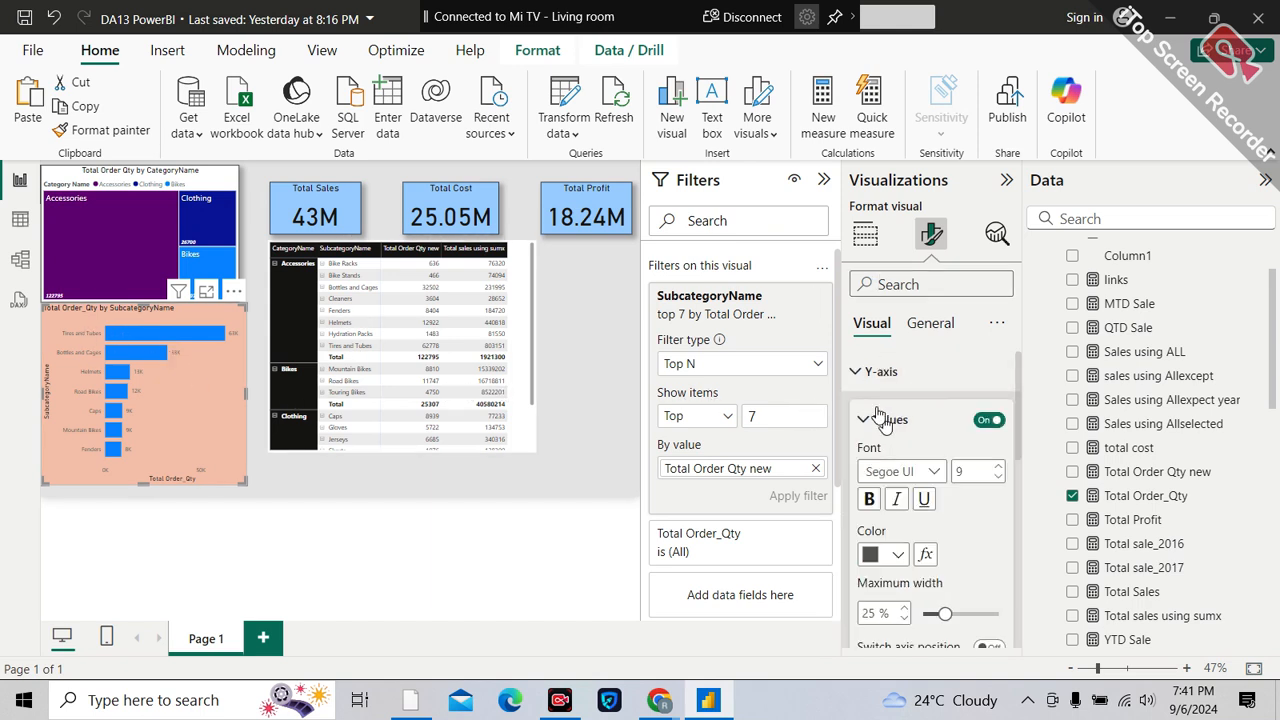
click(900, 557)
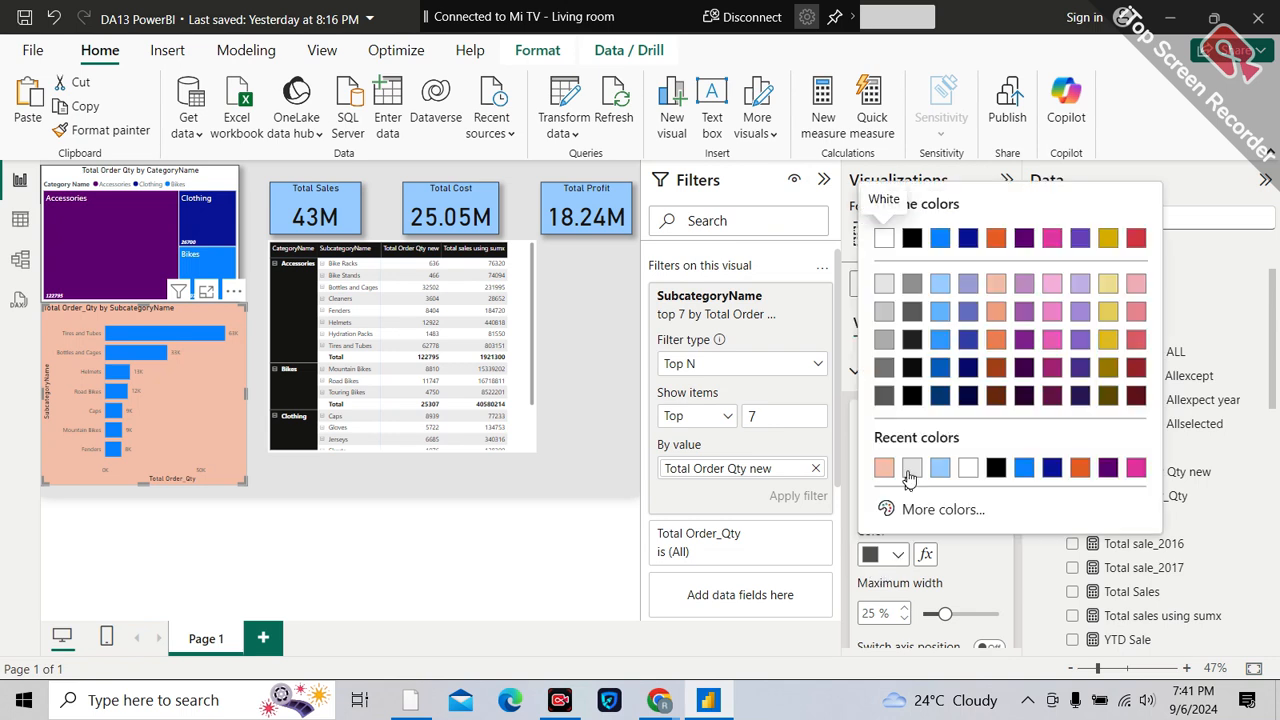
click(914, 367)
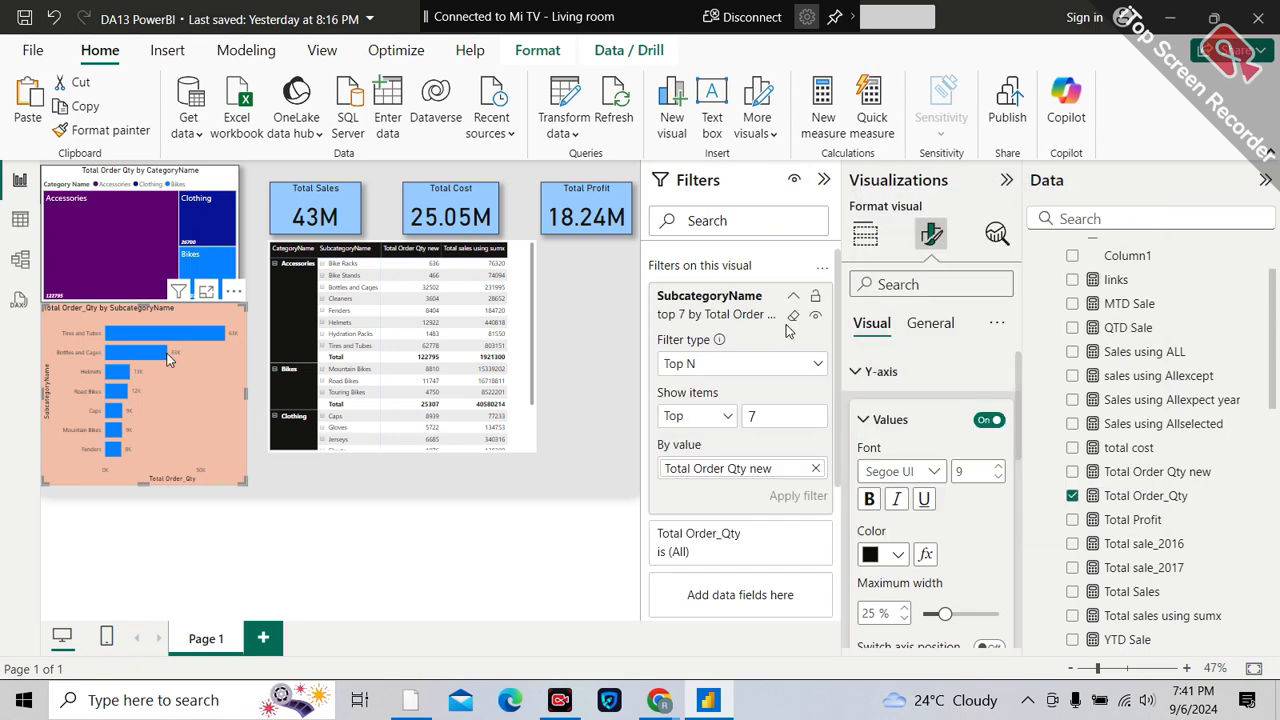
click(868, 498)
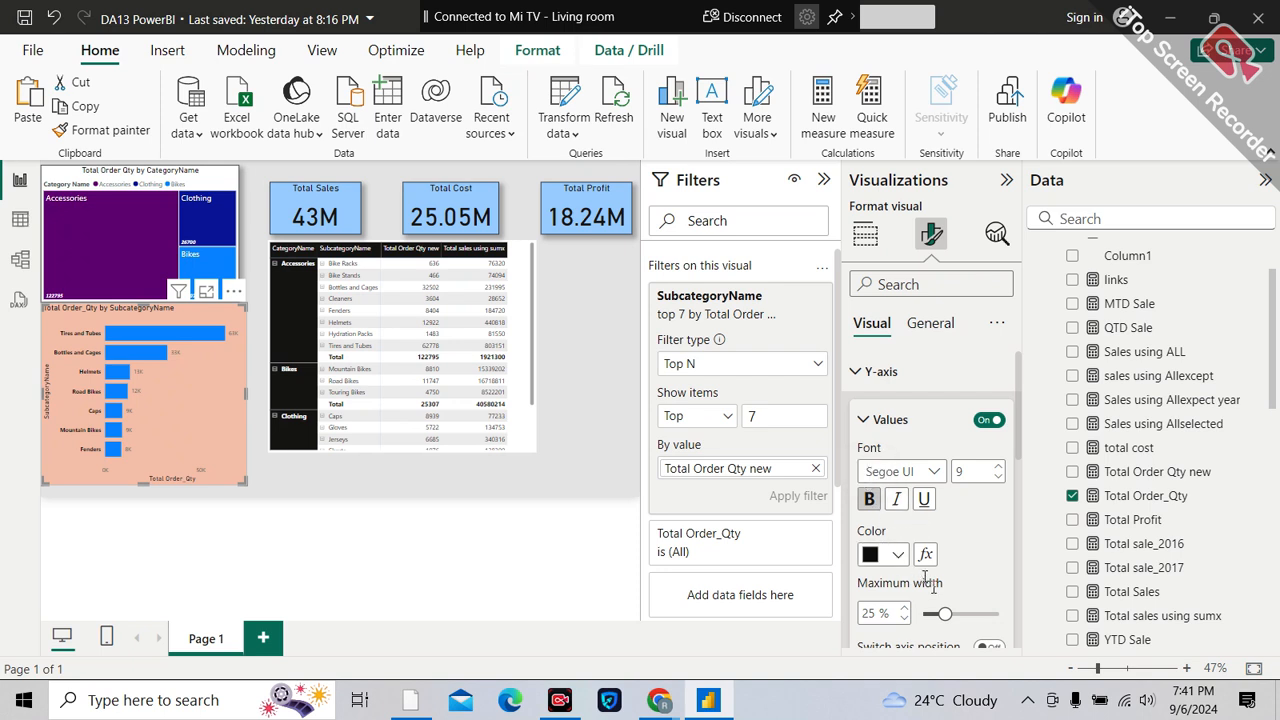
click(620, 535)
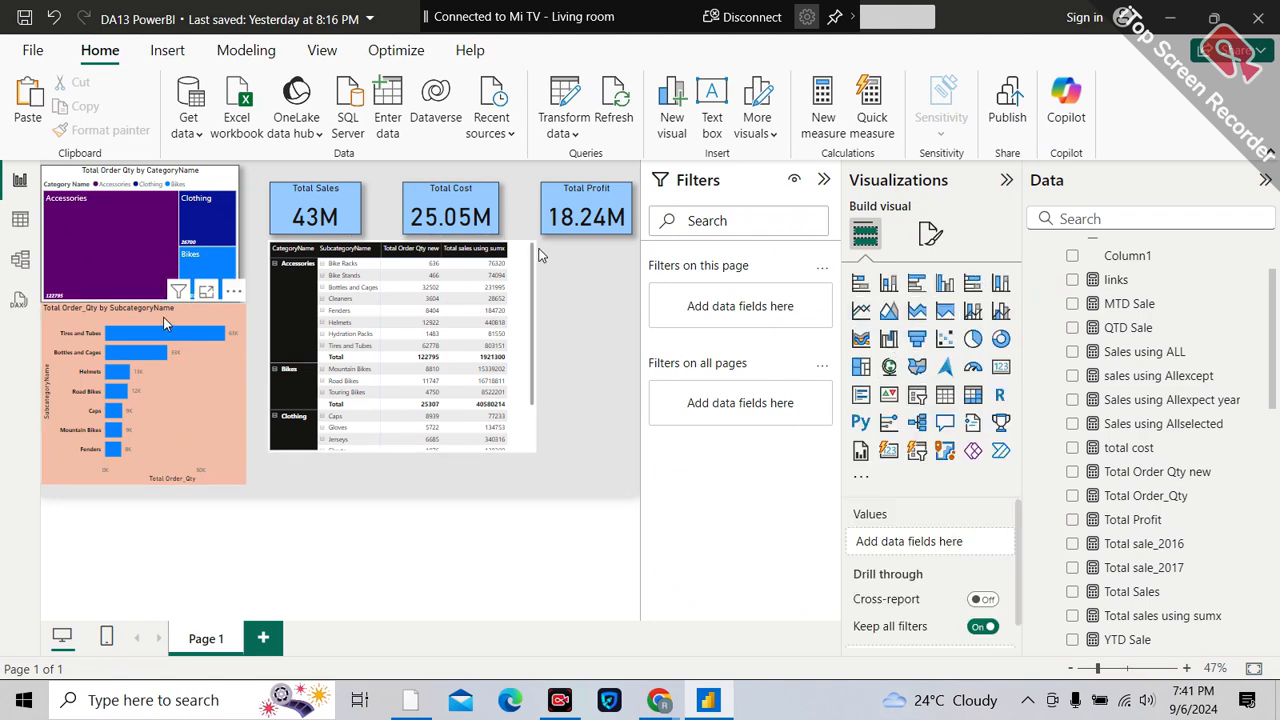
click(163, 317)
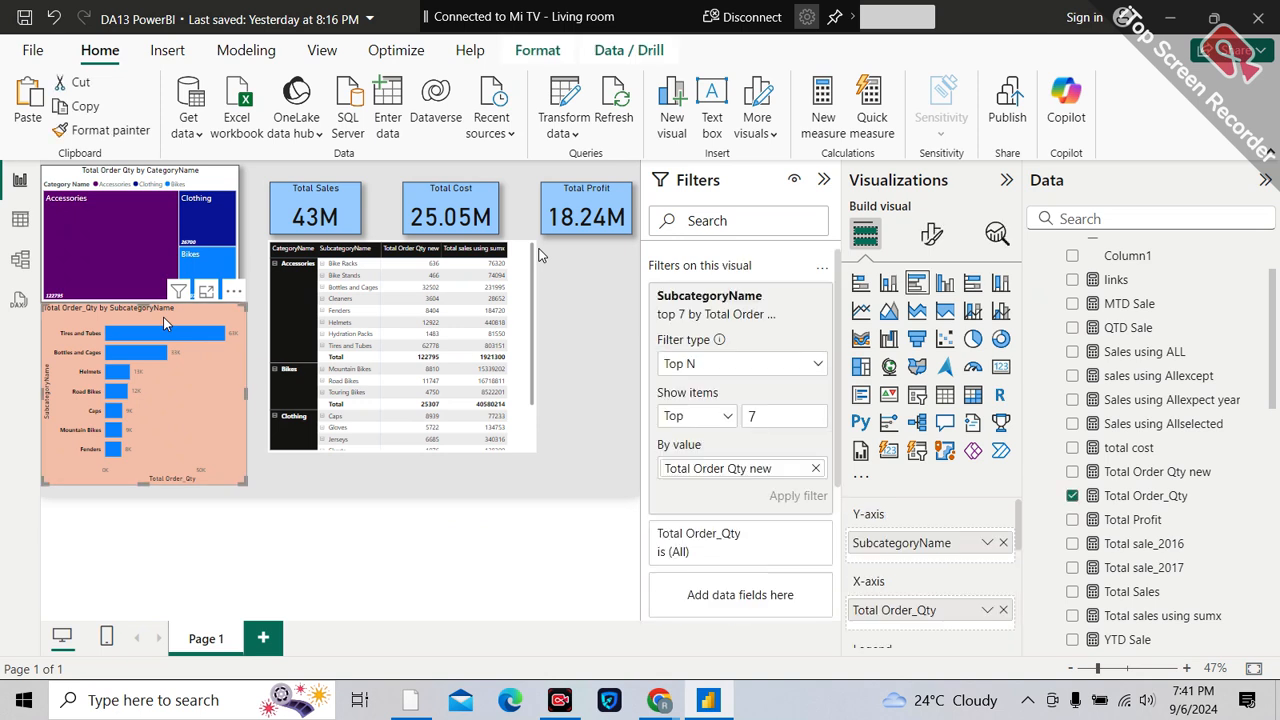
click(928, 235)
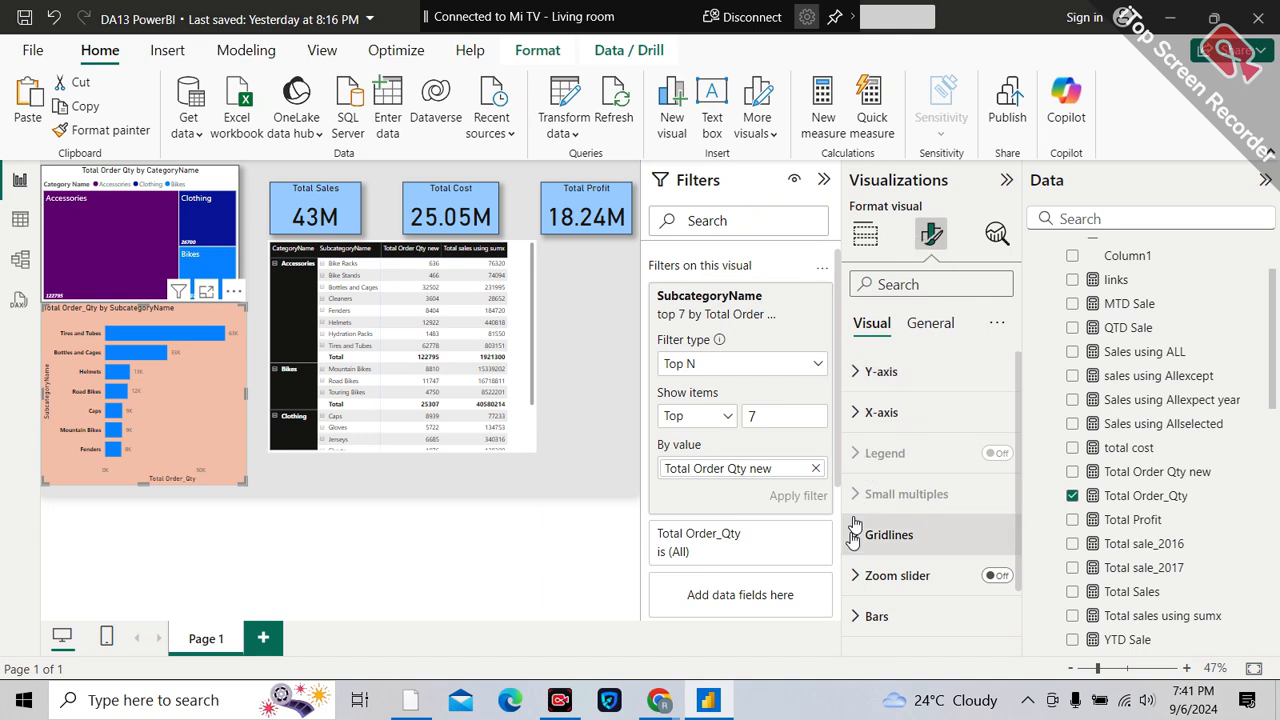
click(868, 546)
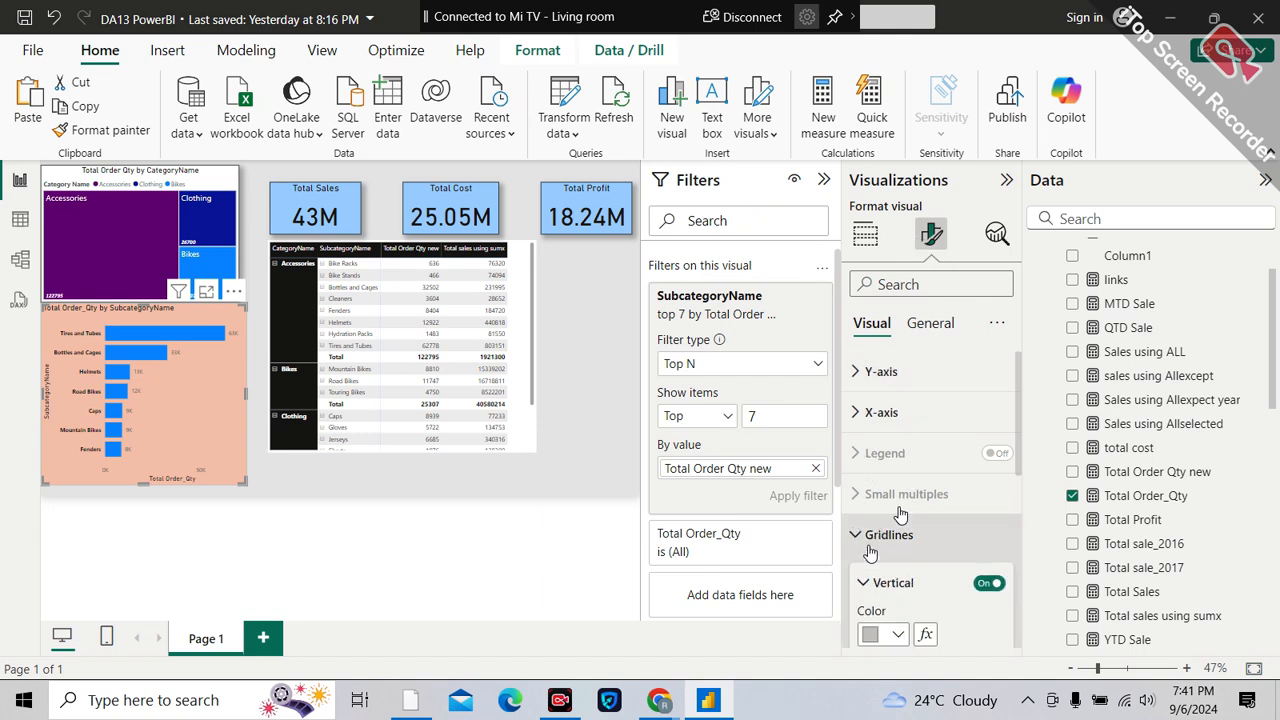
scroll(884, 550, down, 2)
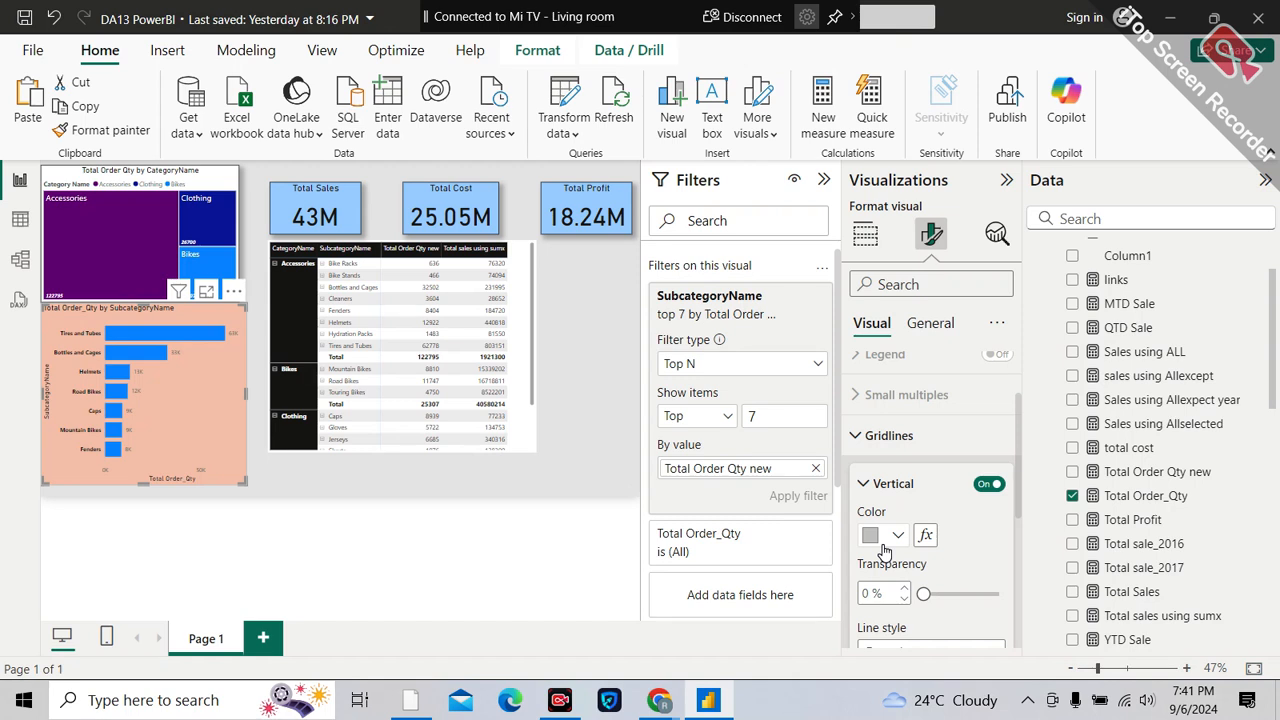
click(900, 448)
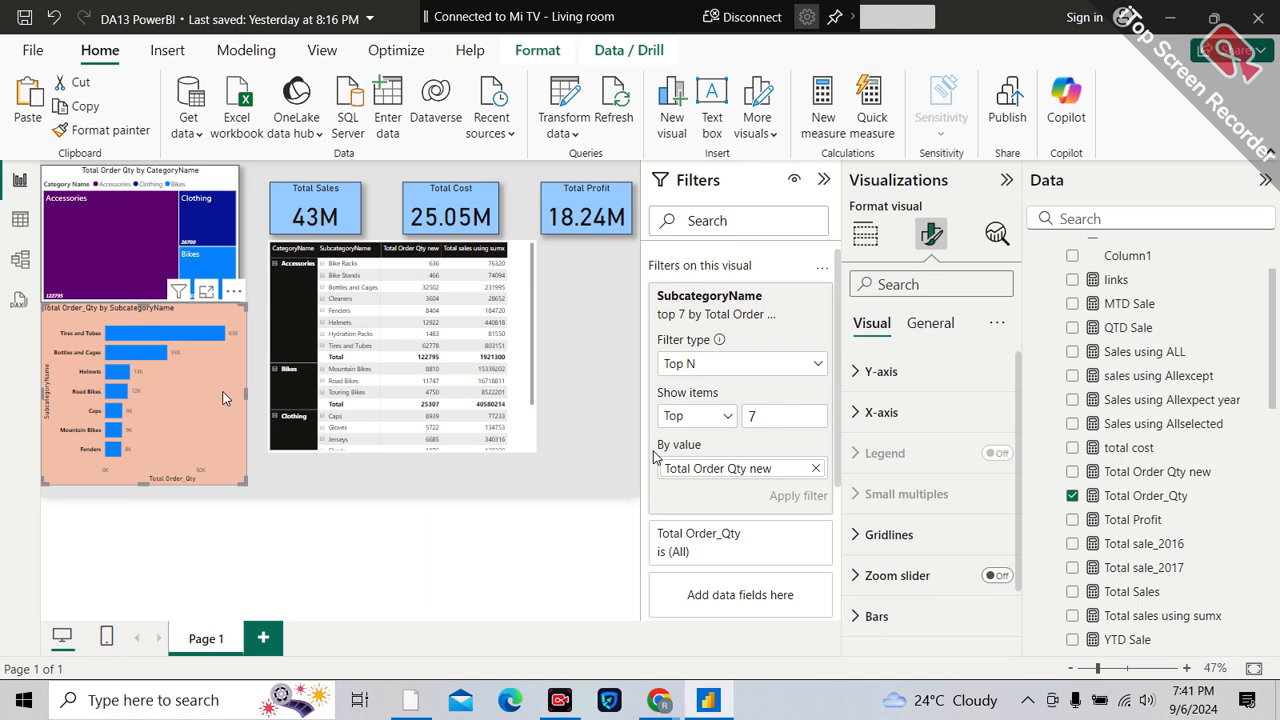
- Narrow the bar chart to the treemap's width, about 423 wide by 397 high, and shift it slightly down
drag(245, 484, 238, 489)
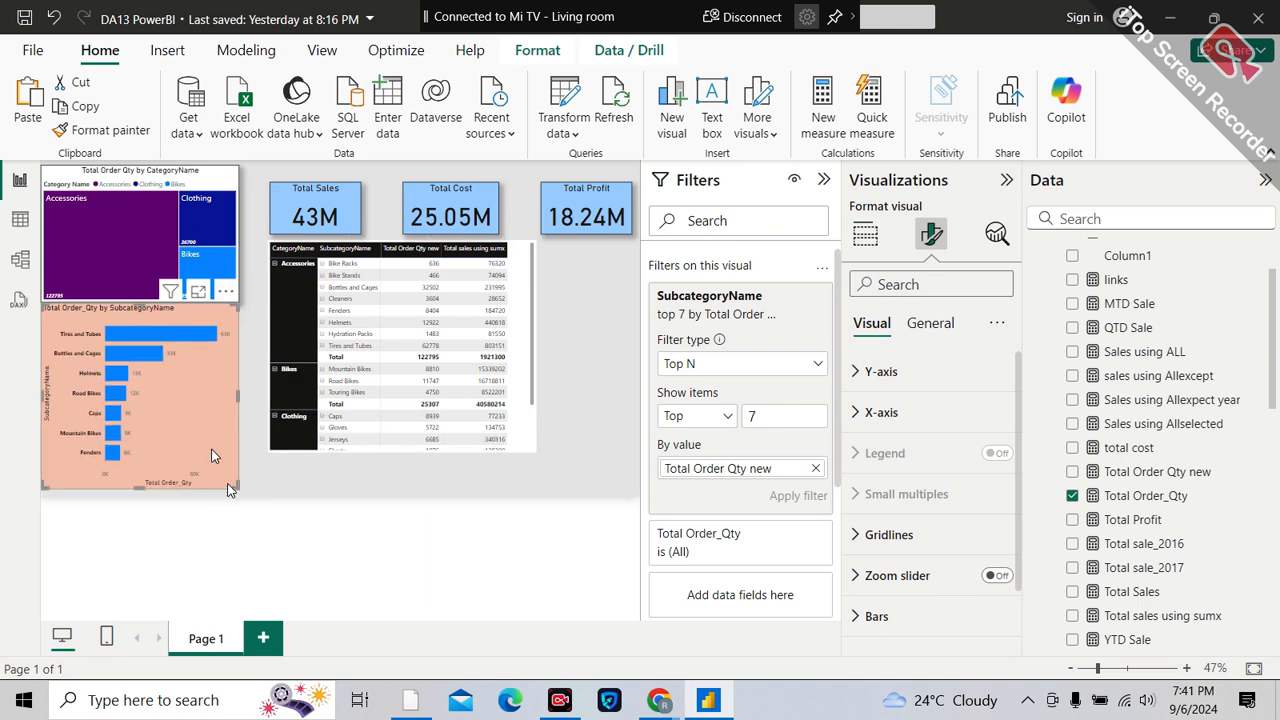
click(877, 616)
key(Up)
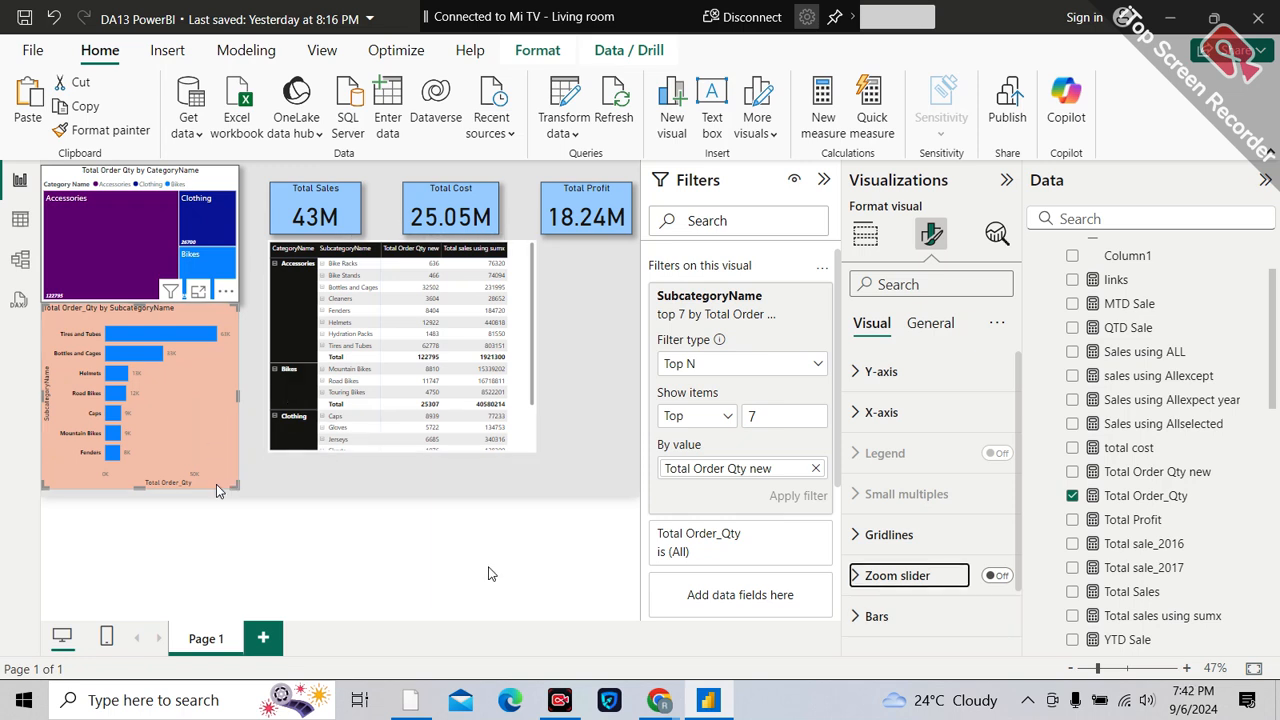
click(568, 632)
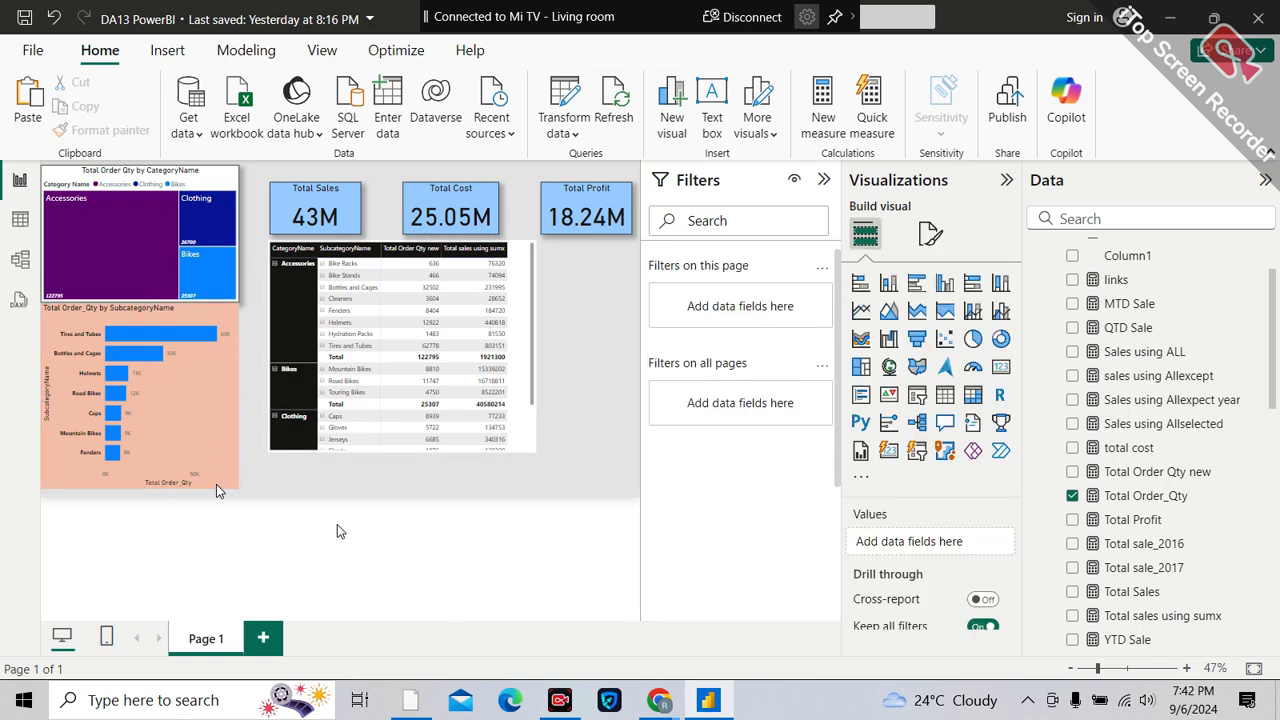
click(216, 486)
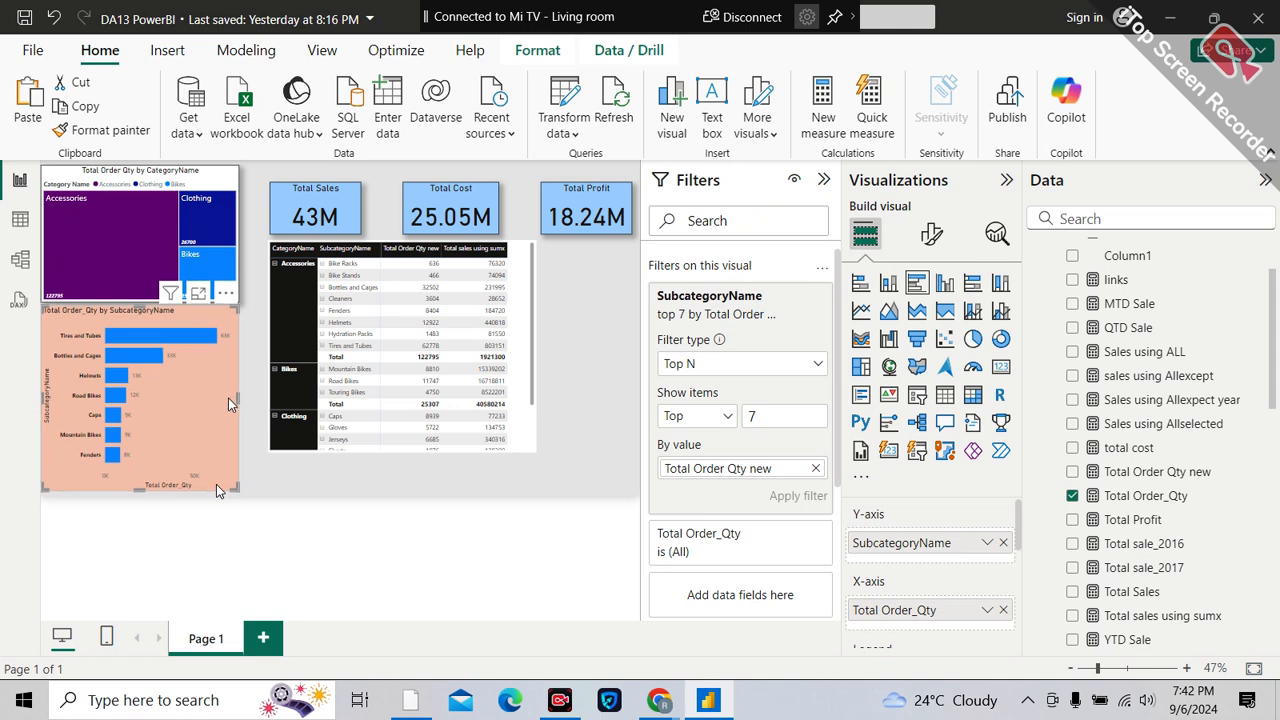
click(931, 234)
scroll(912, 488, down, 2)
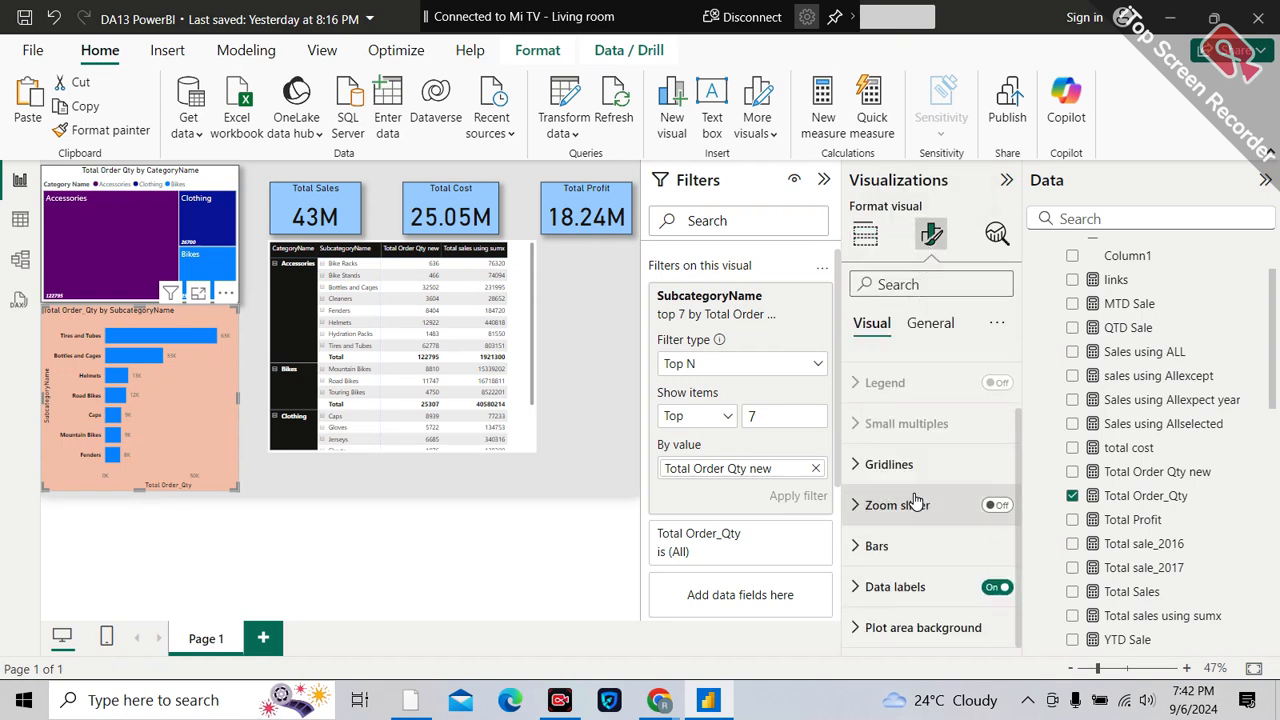
click(889, 464)
scroll(900, 470, up, 2)
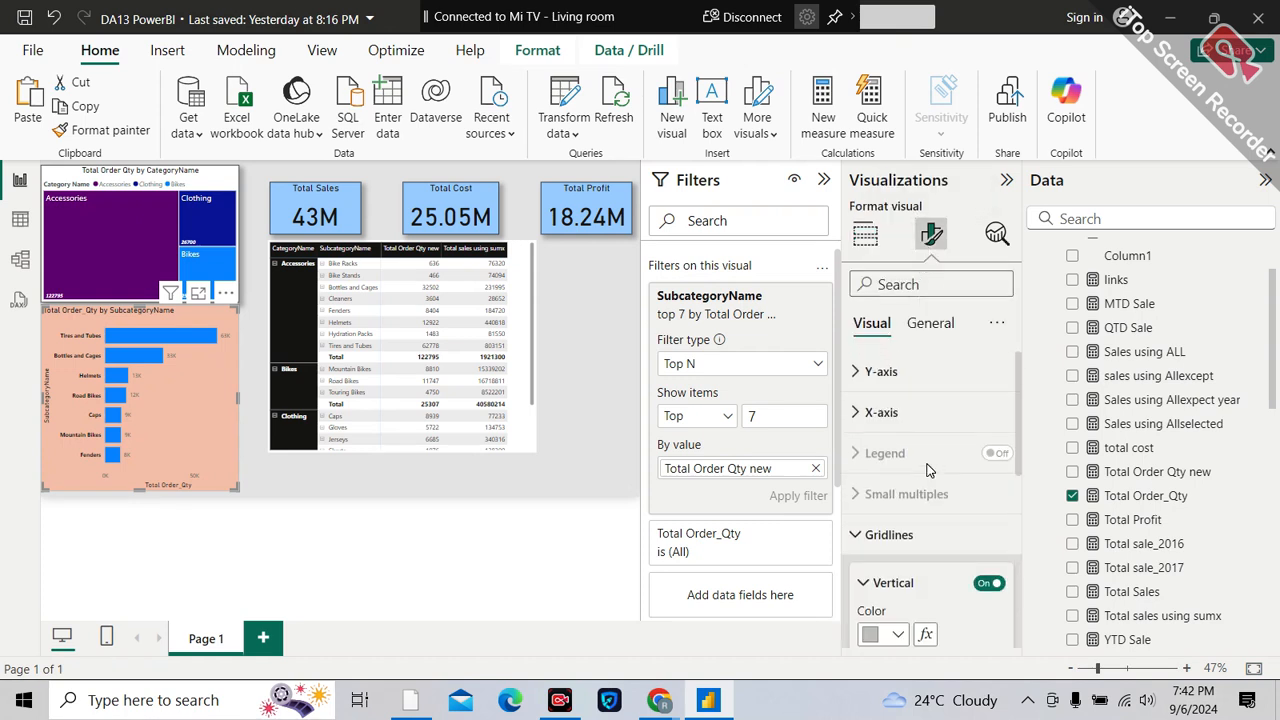
click(930, 320)
click(870, 372)
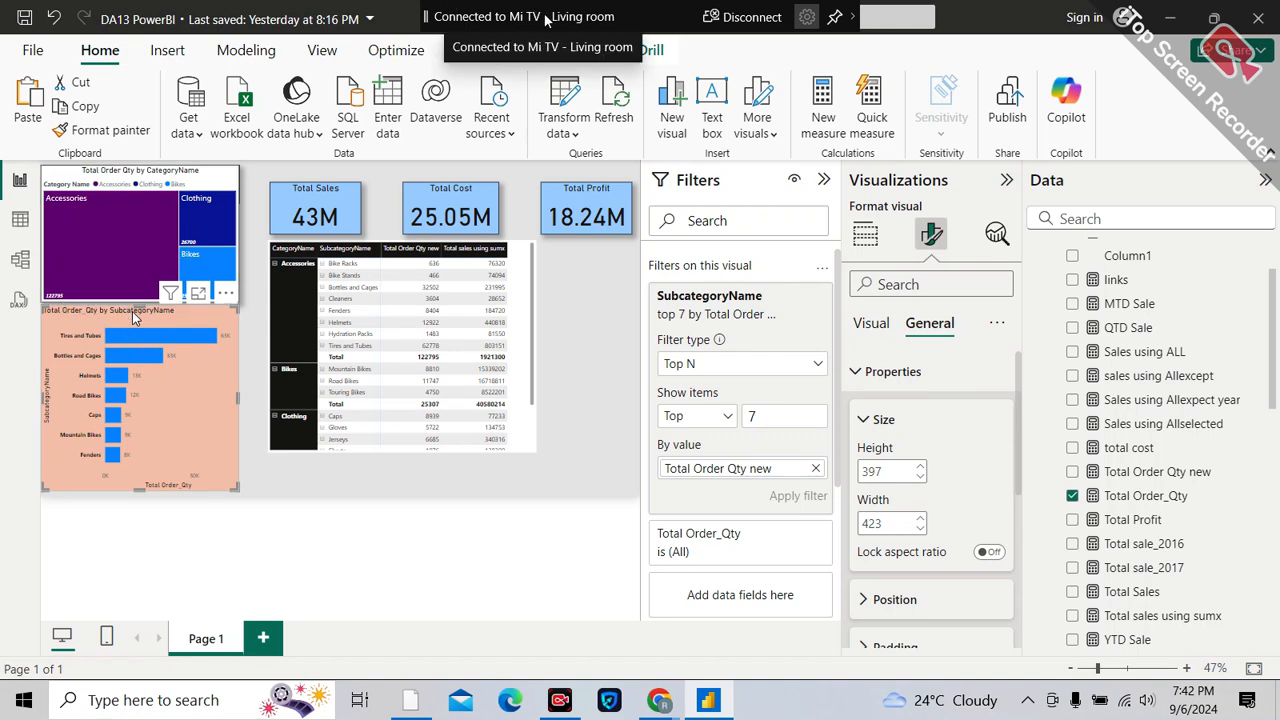
- Shrink the matrix and move it down, closer to the bar chart, to clear space under the KPI cards
click(242, 314)
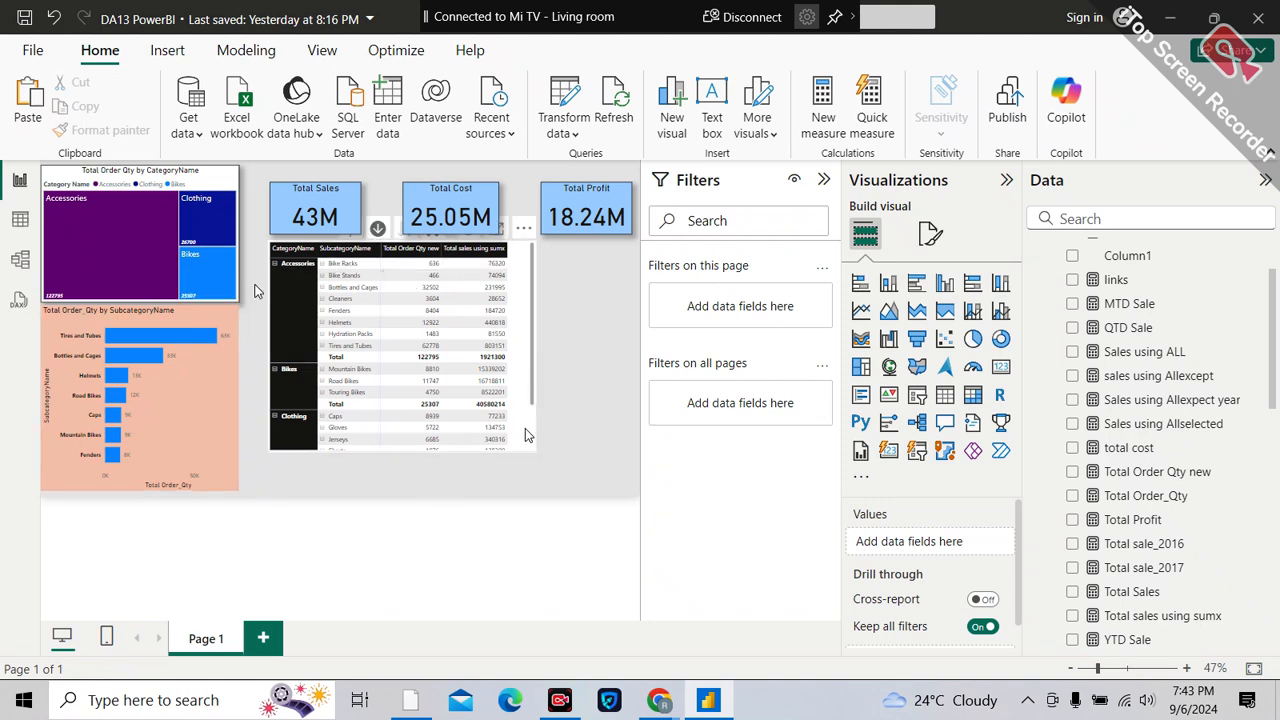
drag(529, 443, 510, 397)
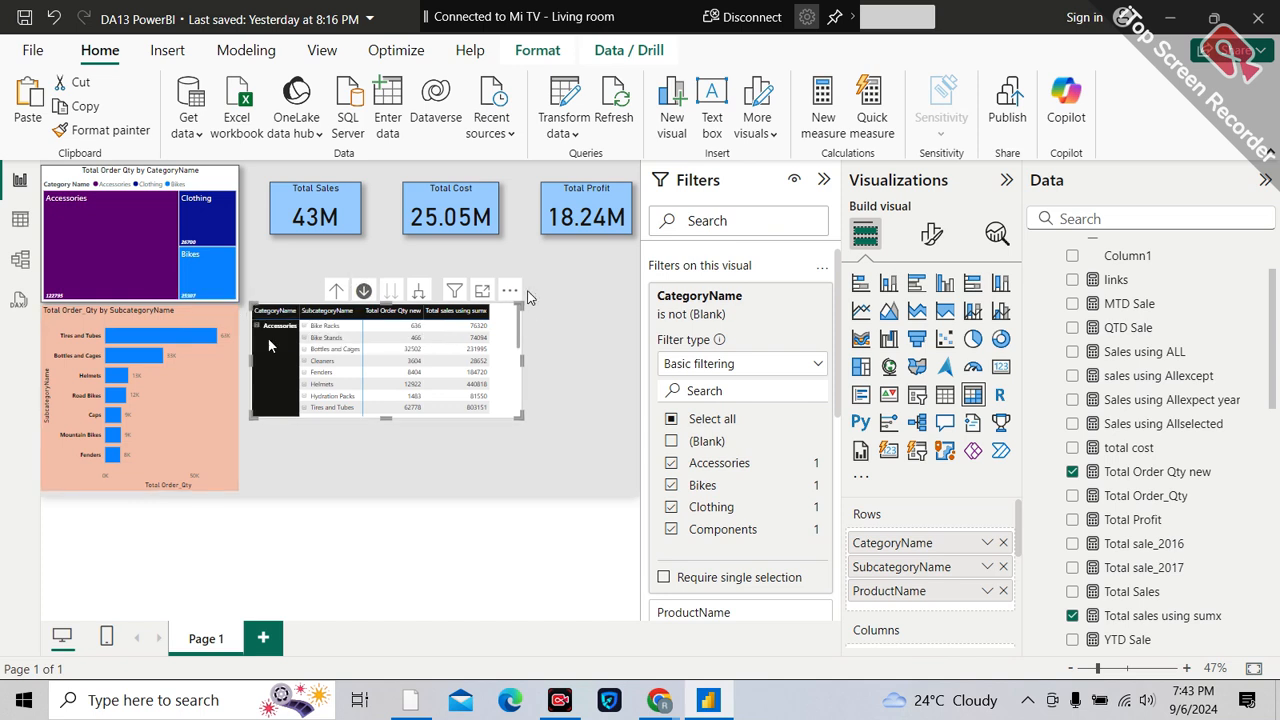
- Turn on the visual border and shadow for the Total Order_Qty by SubcategoryName bar chart
click(218, 327)
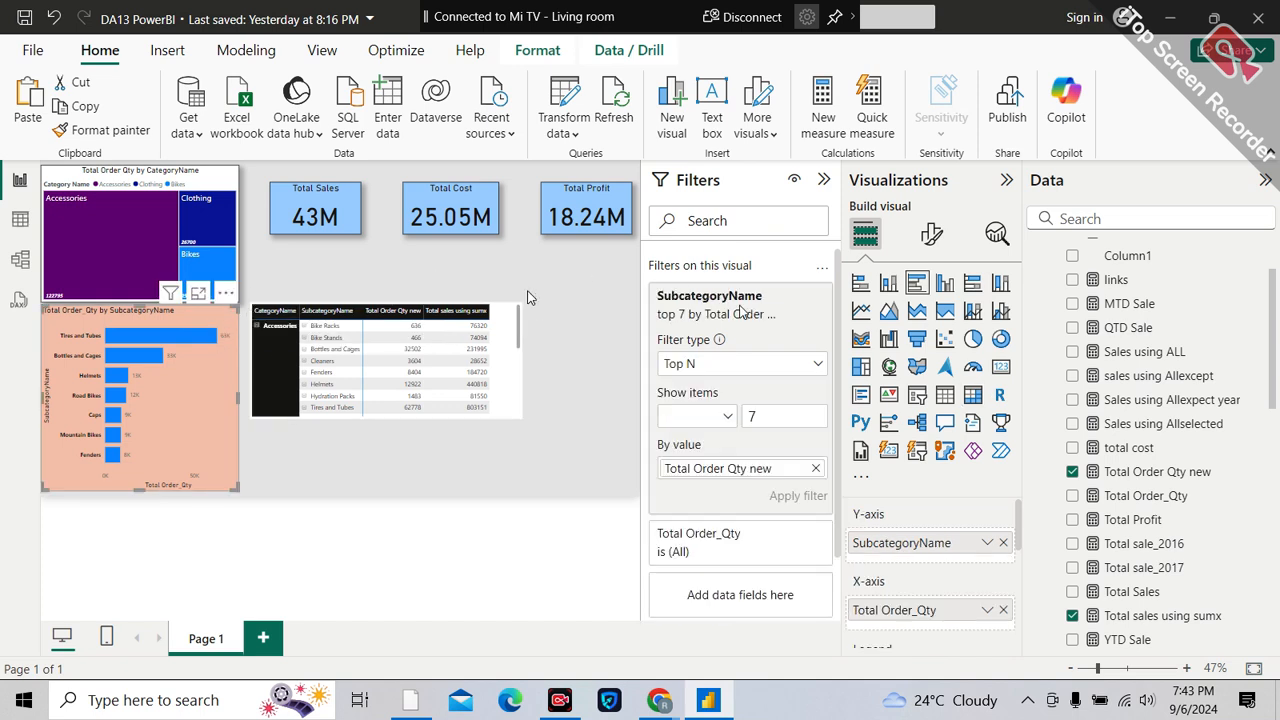
click(929, 233)
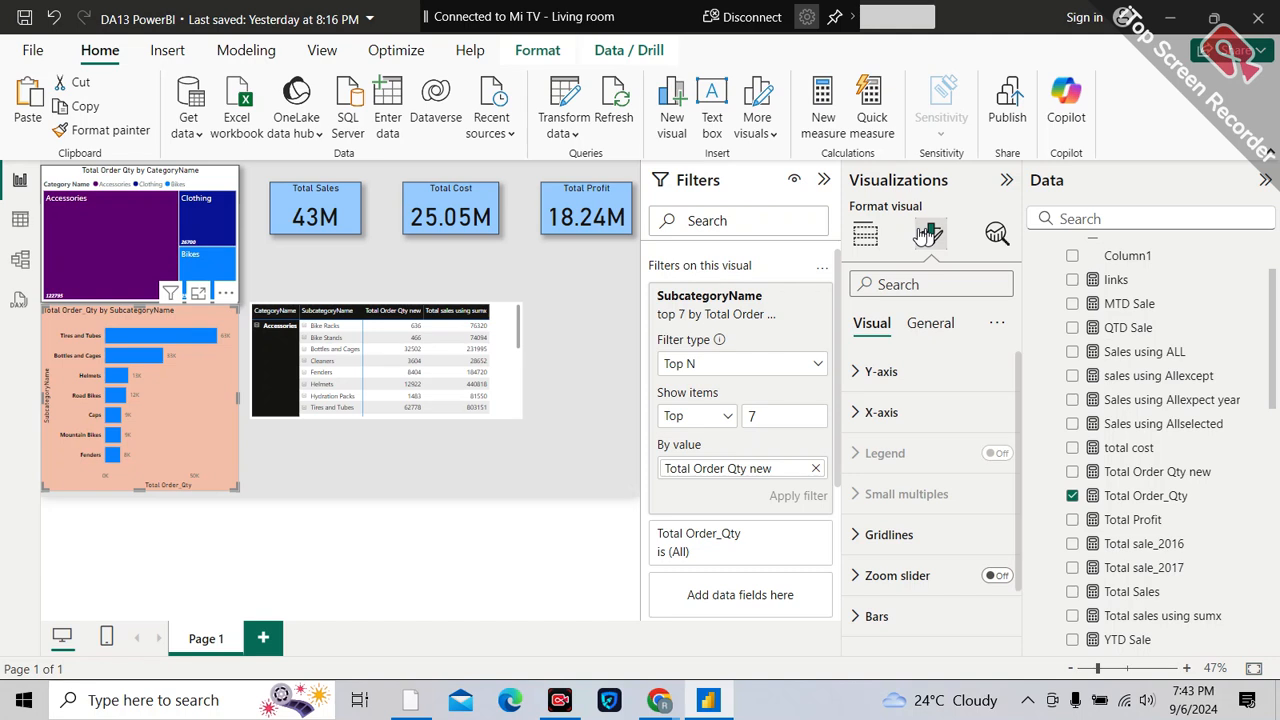
click(926, 325)
click(900, 455)
scroll(986, 520, down, 3)
click(992, 477)
click(989, 524)
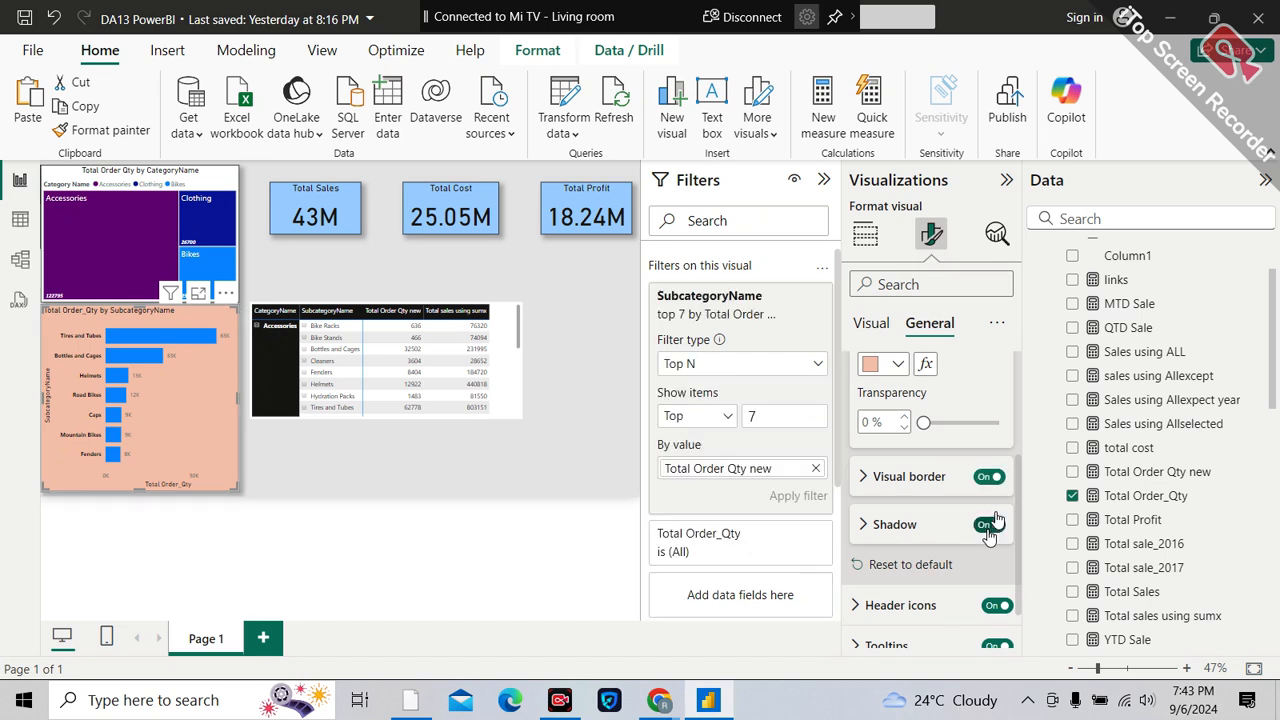
click(138, 408)
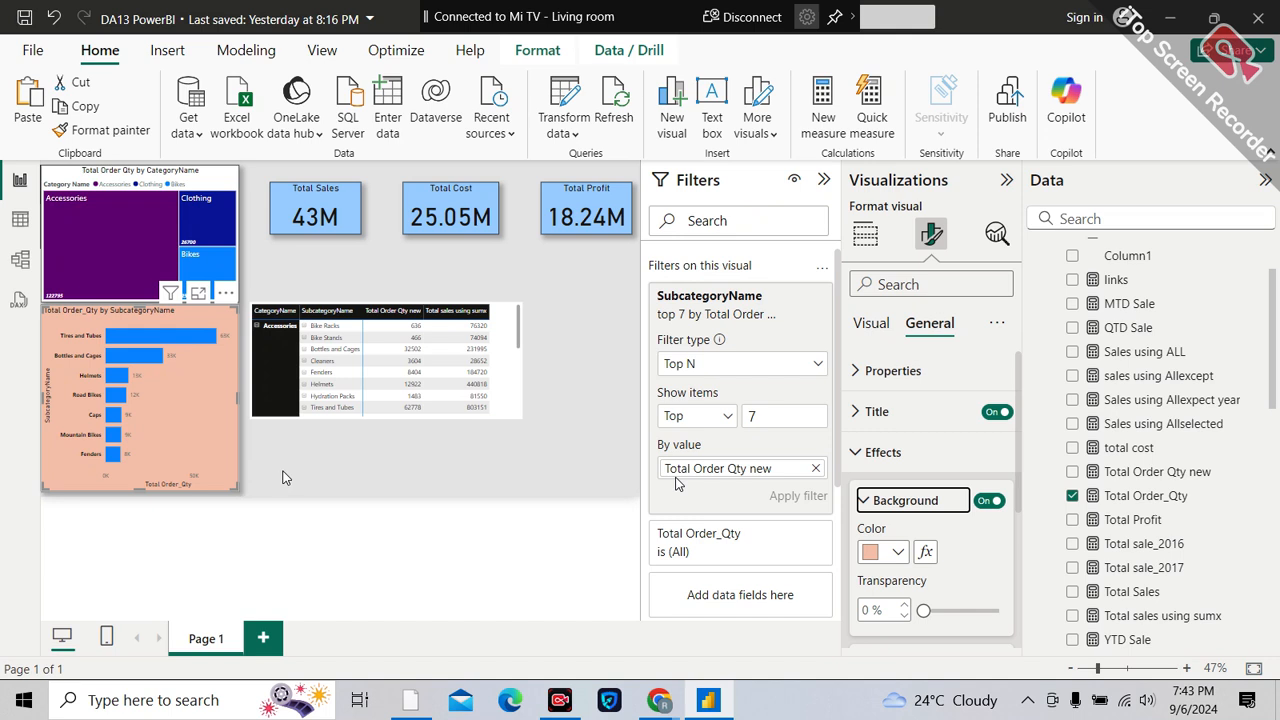
click(220, 451)
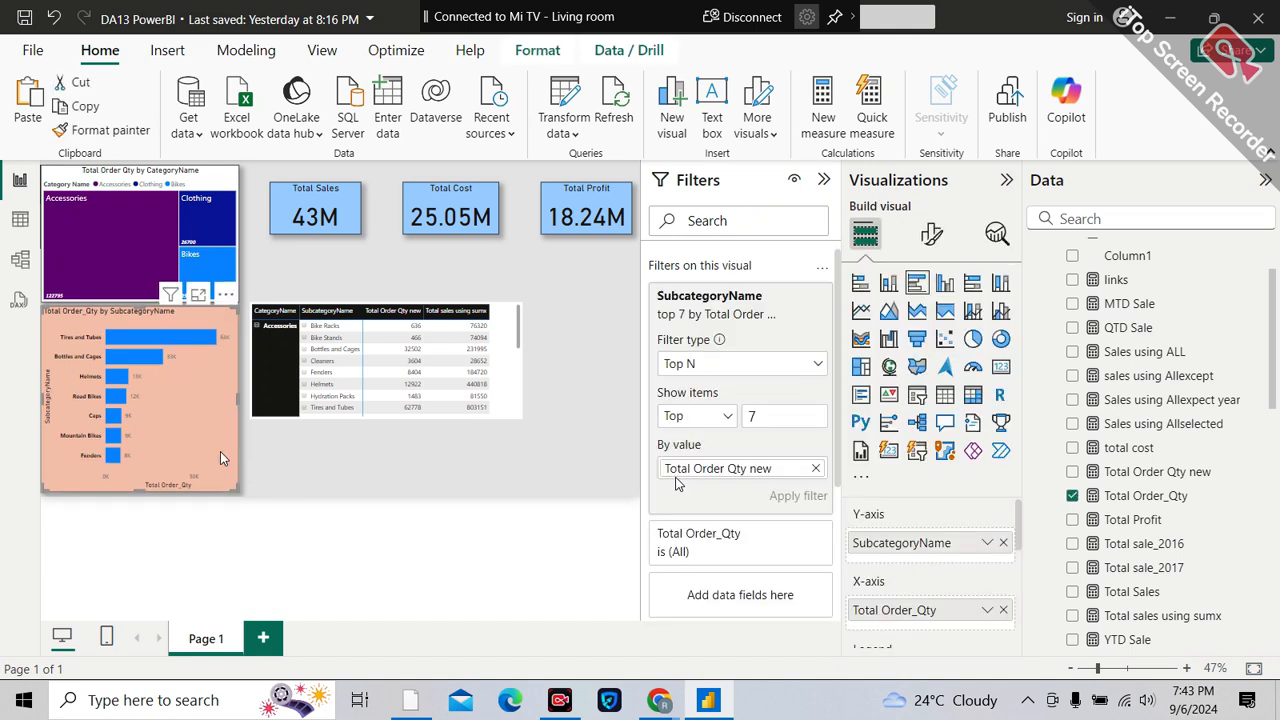
click(338, 470)
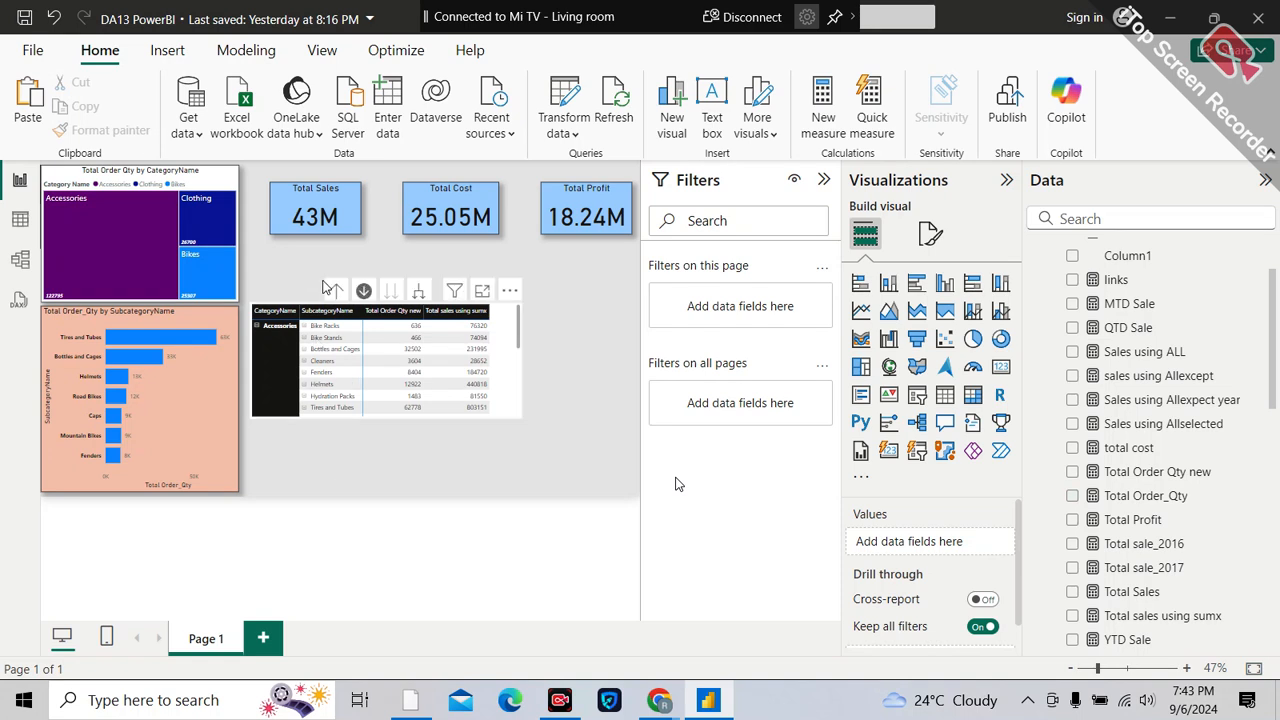
- Move the Total Sales, Total Cost and Total Profit cards together to the page's upper edge, closer to the treemap
click(322, 286)
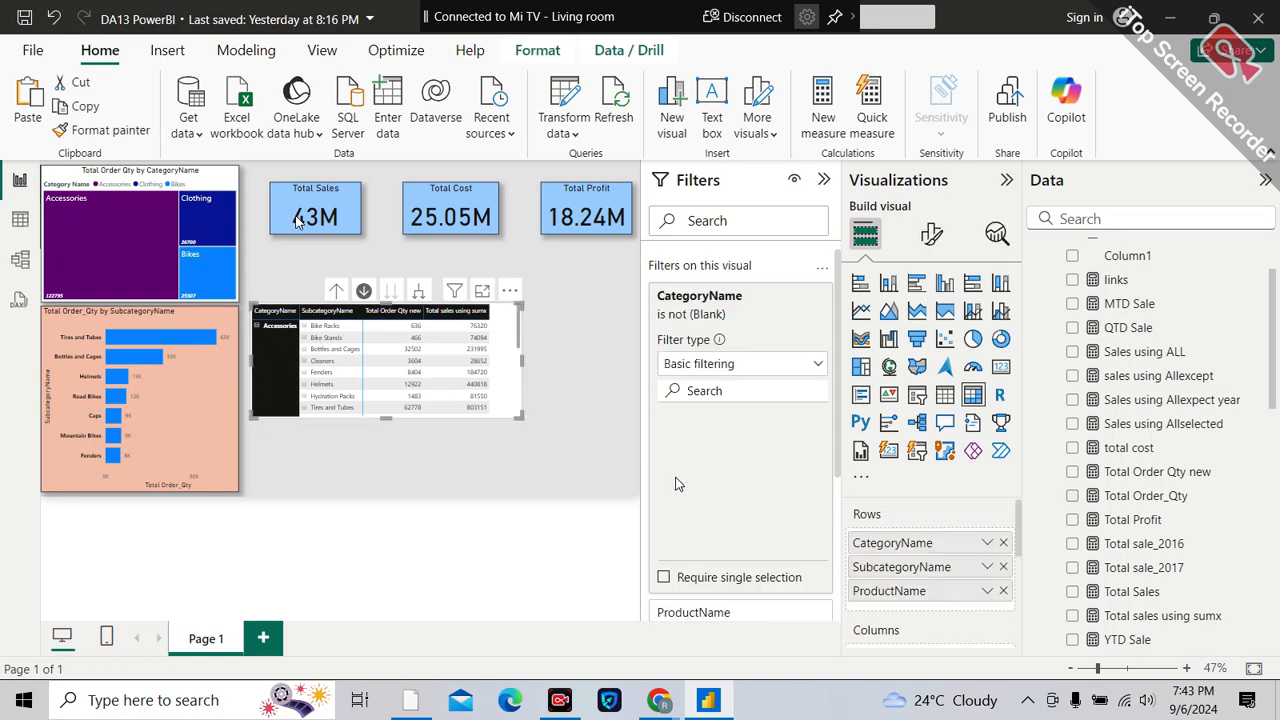
click(307, 273)
click(287, 199)
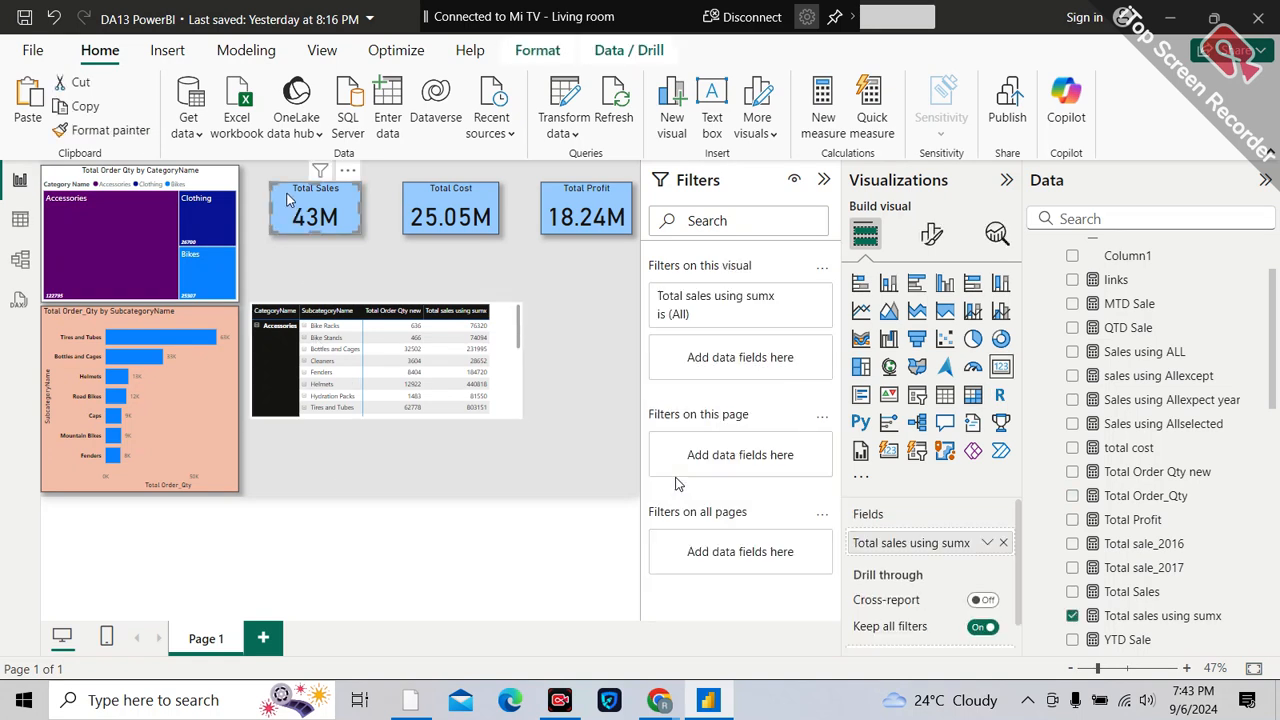
ctrl+click(449, 191)
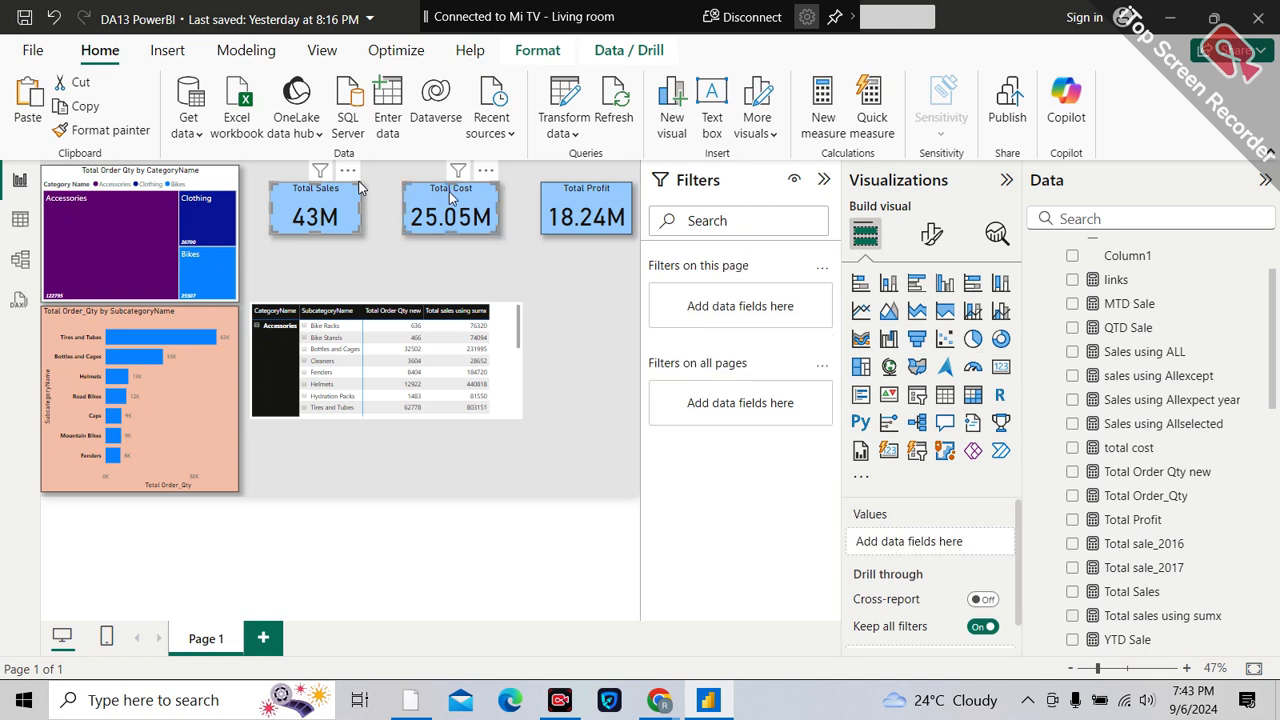
ctrl+click(569, 187)
mouse_move(569, 187)
mouse_down()
mouse_move(564, 169)
mouse_move(553, 174)
mouse_up()
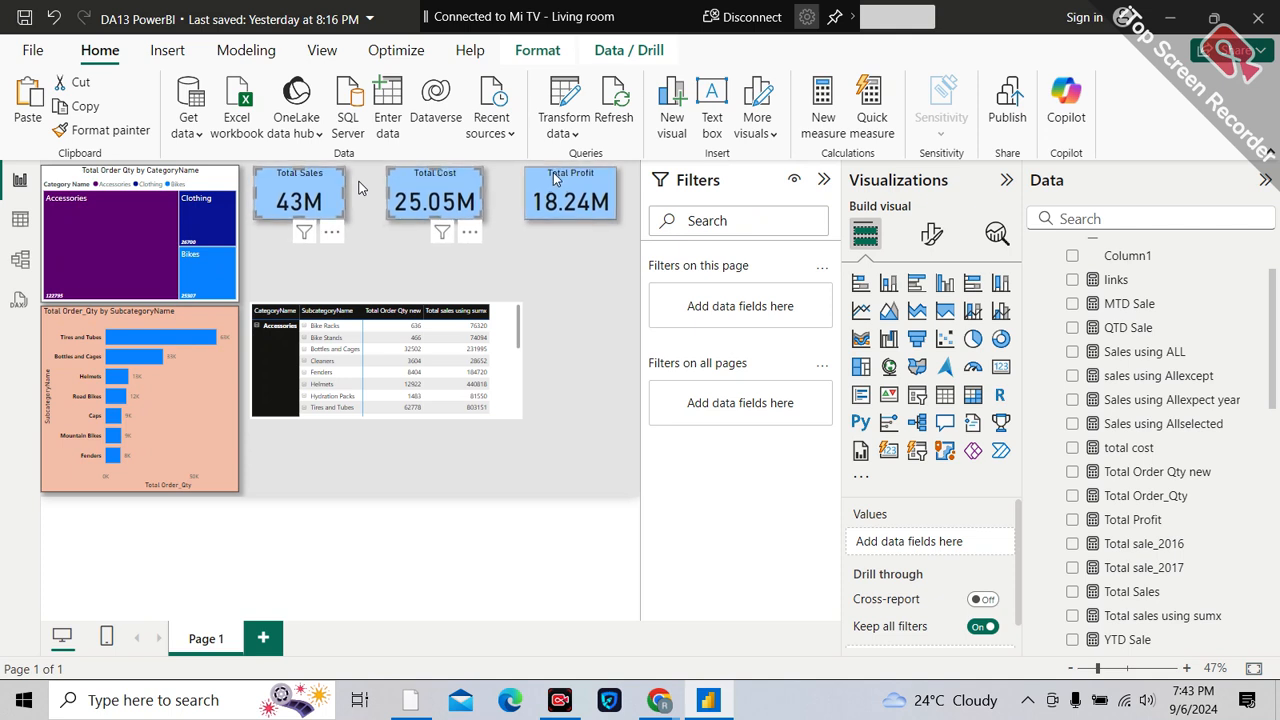
click(513, 232)
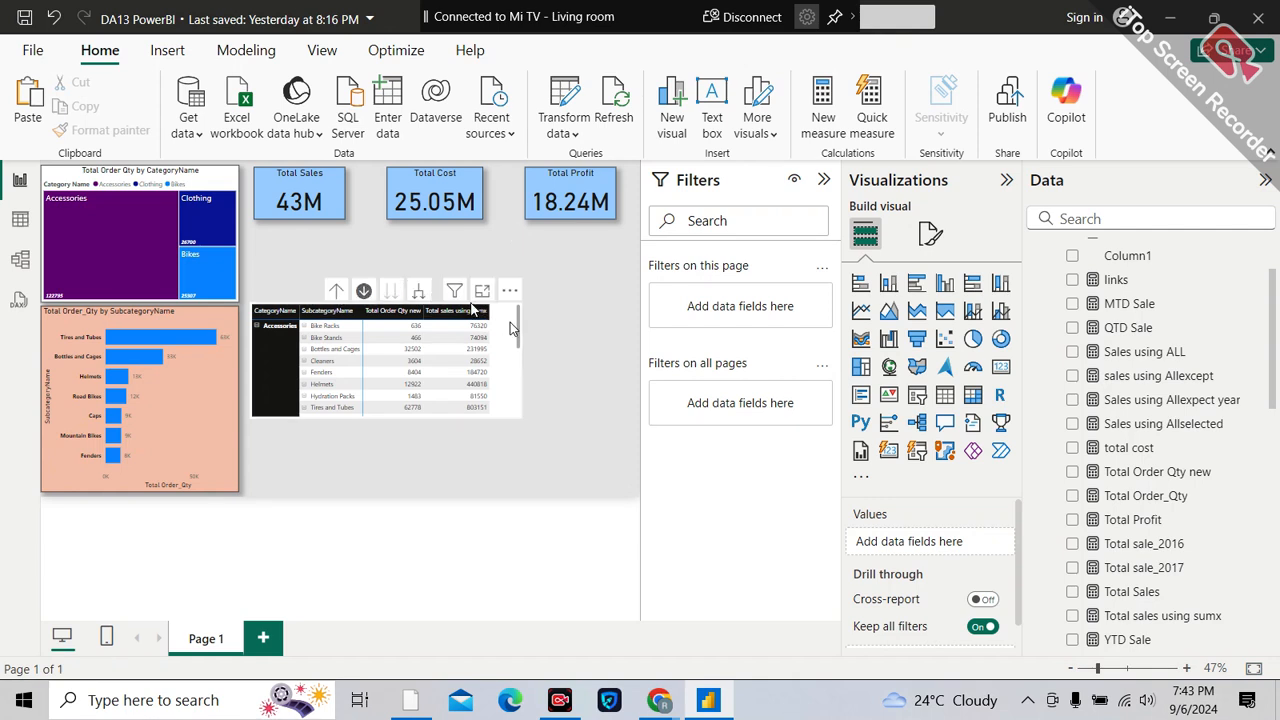
- Move the matrix directly beneath the KPI cards and stretch it down near the page's lower edge so all rows fit
mouse_move(513, 257)
mouse_down()
mouse_move(514, 206)
mouse_move(517, 246)
mouse_up()
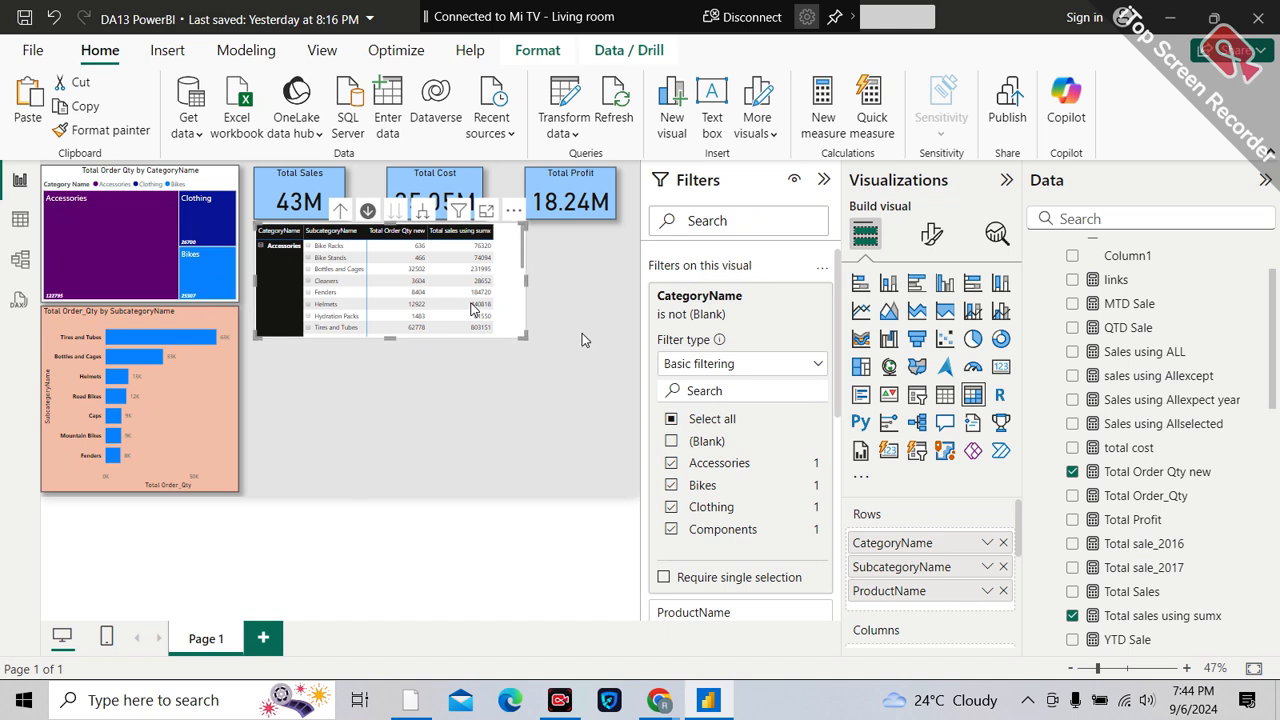
drag(521, 338, 506, 497)
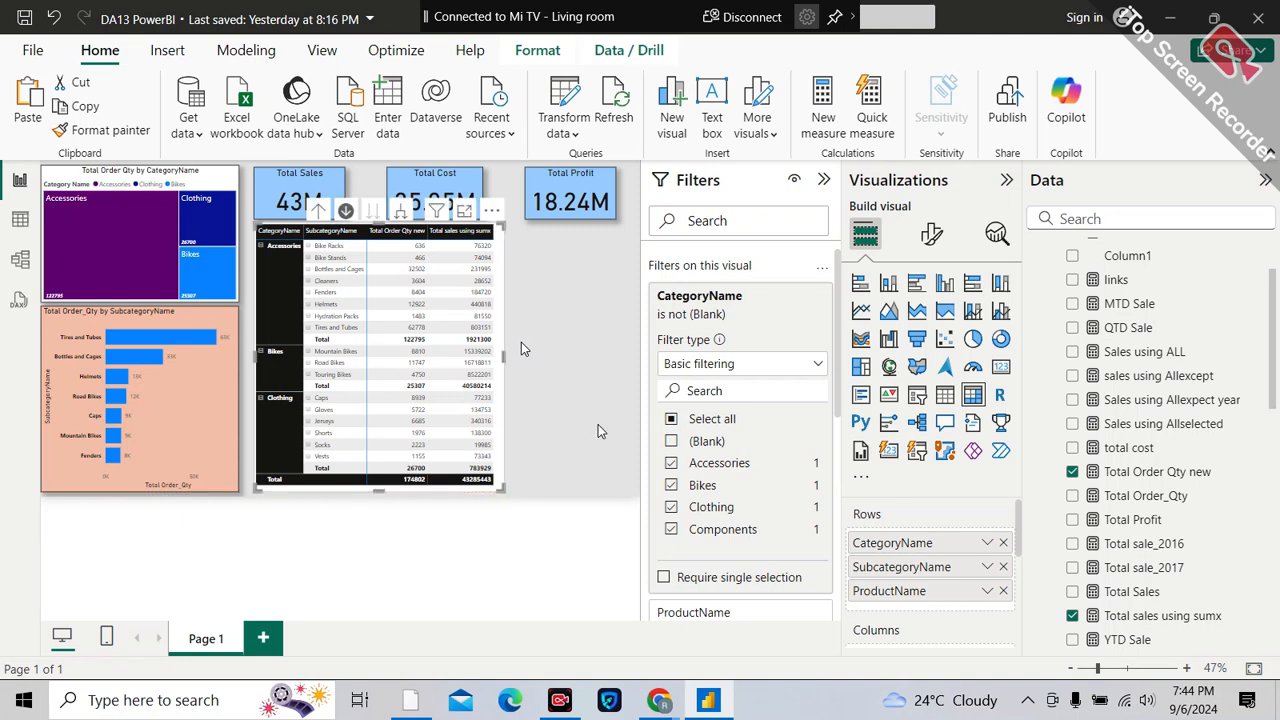
- Nudge the matrix left until it sits right beside the treemap and bar chart
key(Left)
key(Left)
key(Left)
key(Left)
key(Left)
key(Left)
key(Left)
key(Left)
key(Left)
key(Left)
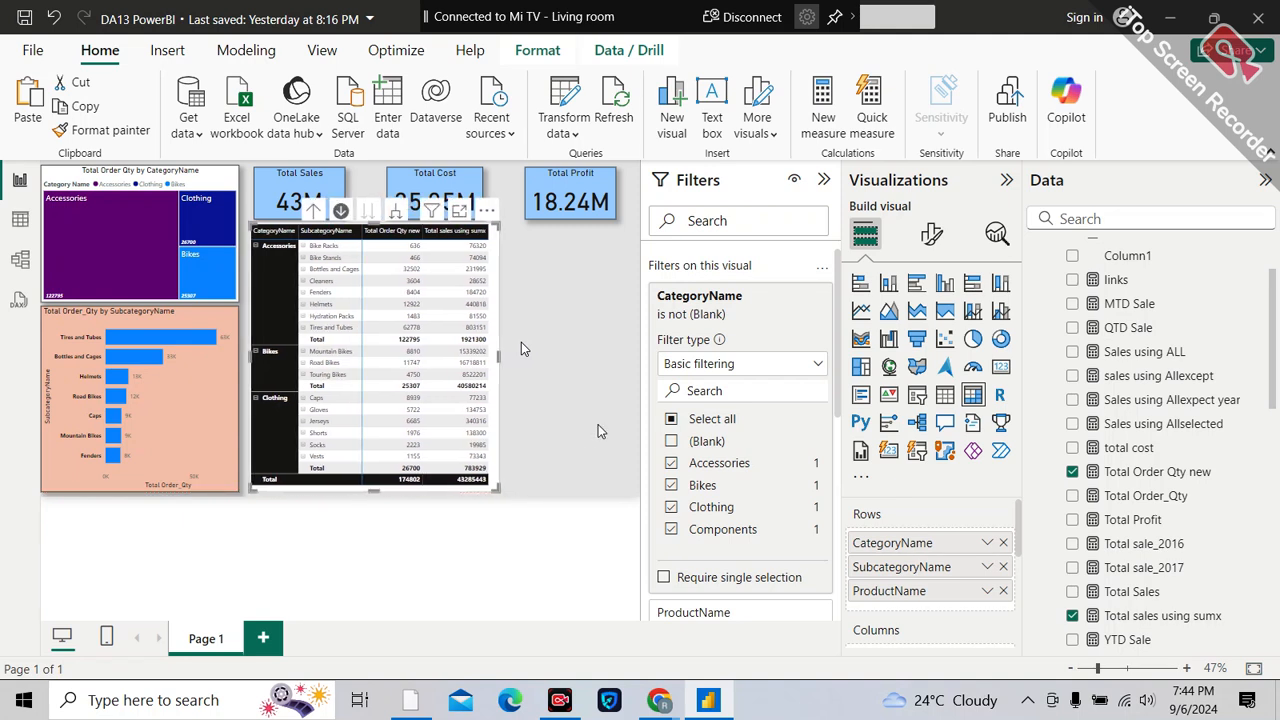
key(Left)
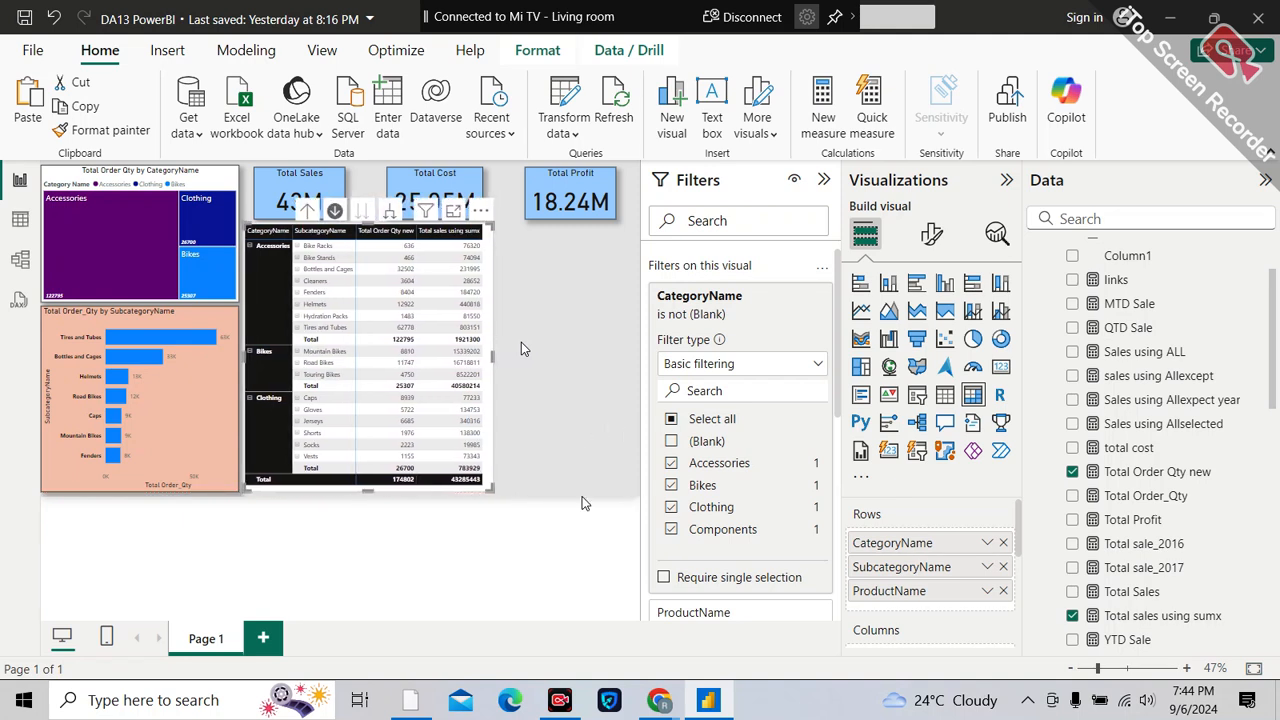
click(556, 460)
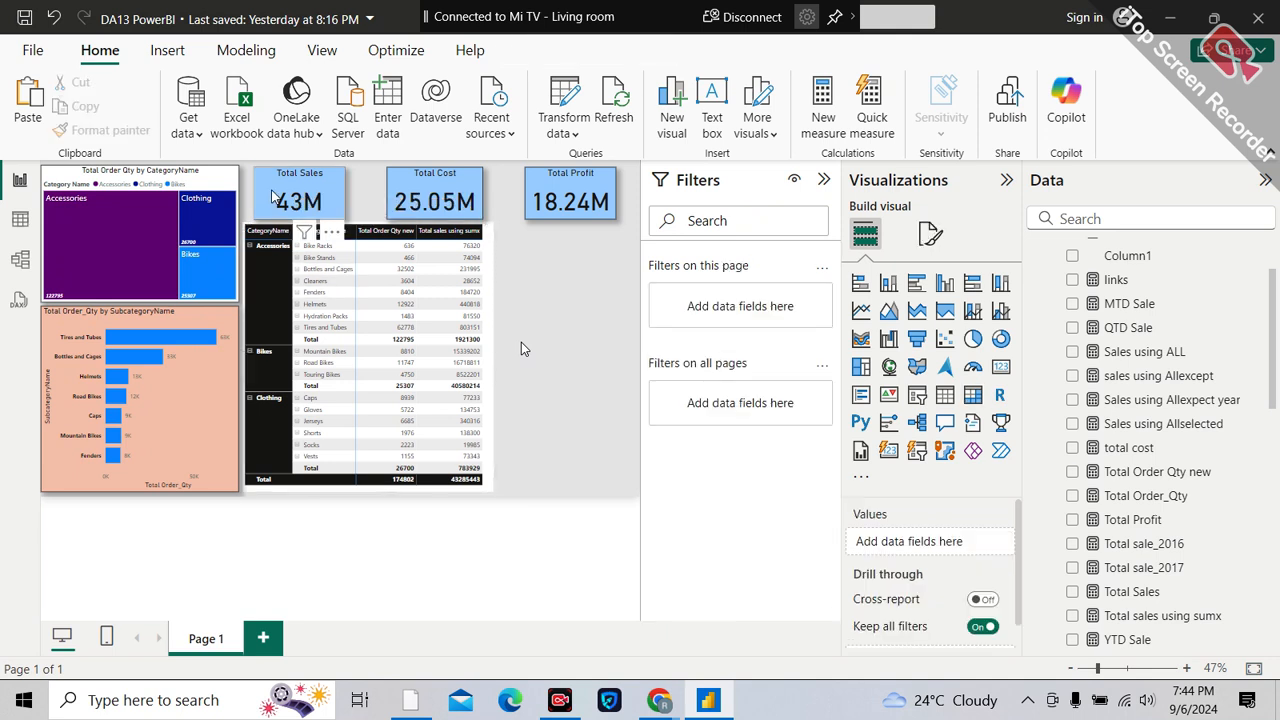
- Save the DA13 PowerBI report
click(273, 196)
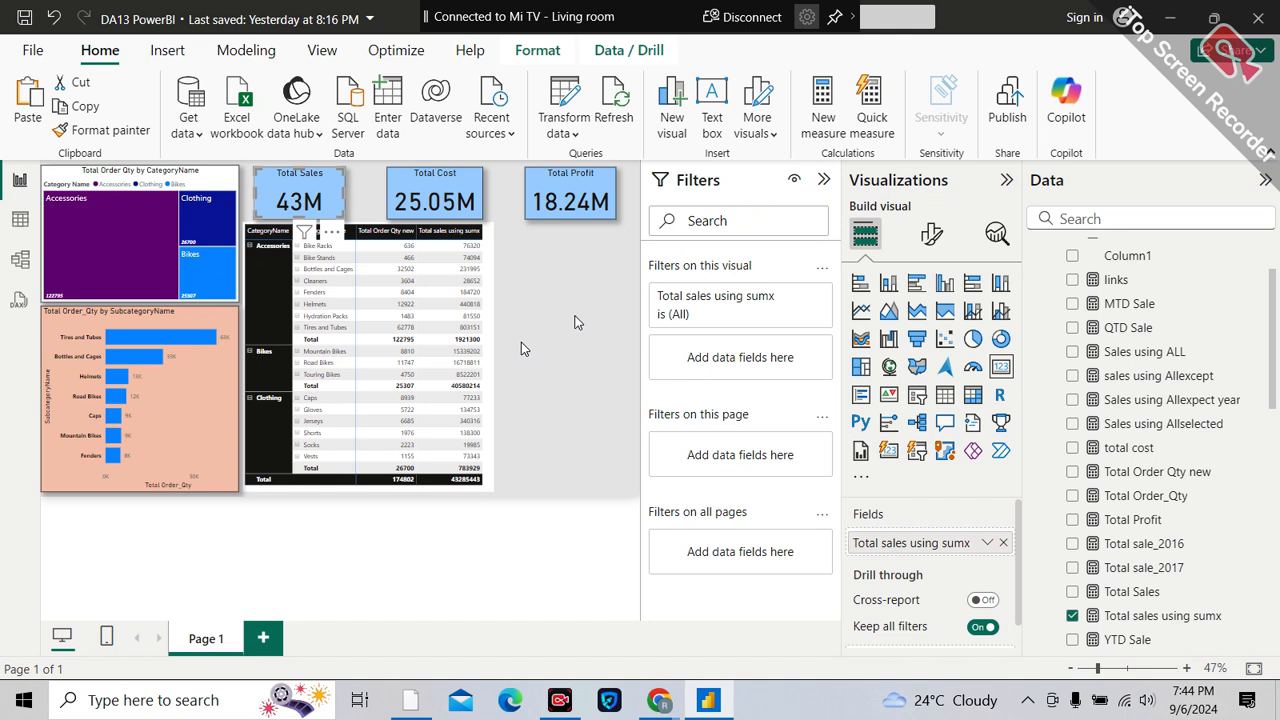
click(581, 321)
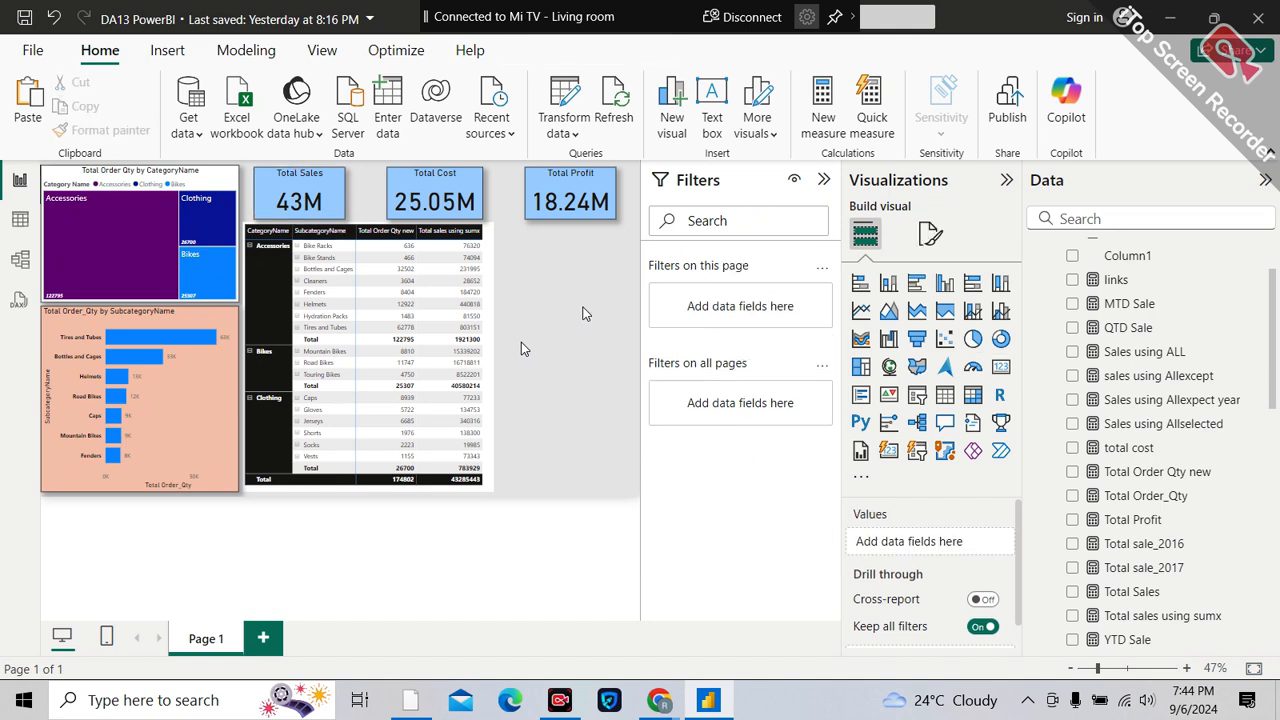
key(ctrl+s)
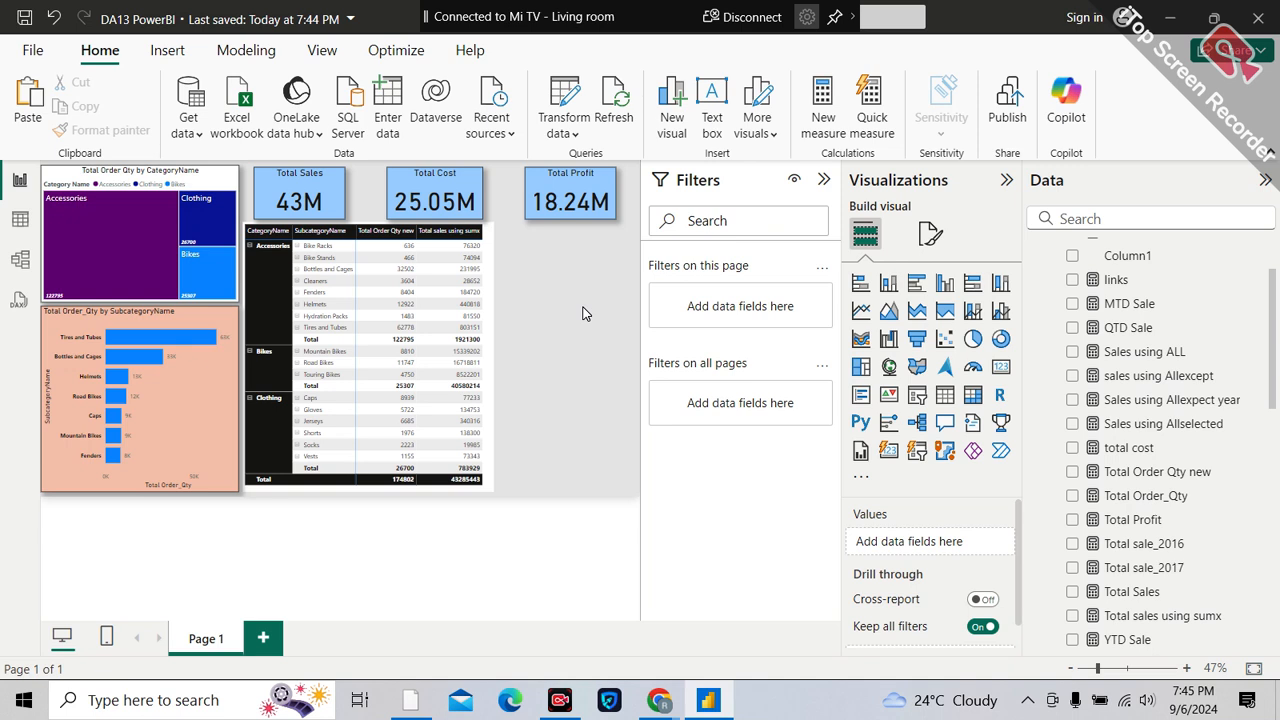
click(1219, 693)
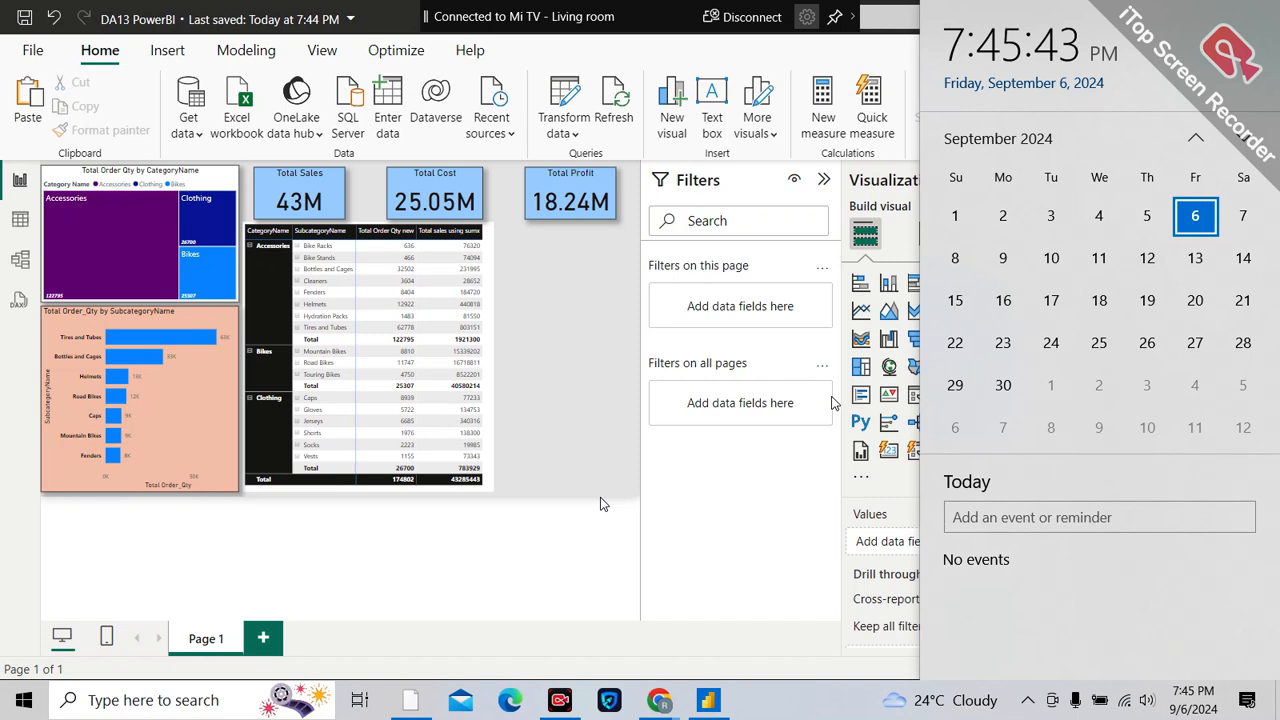
- Collapse the Filters and Visualizations panes to give the report page more room
click(546, 424)
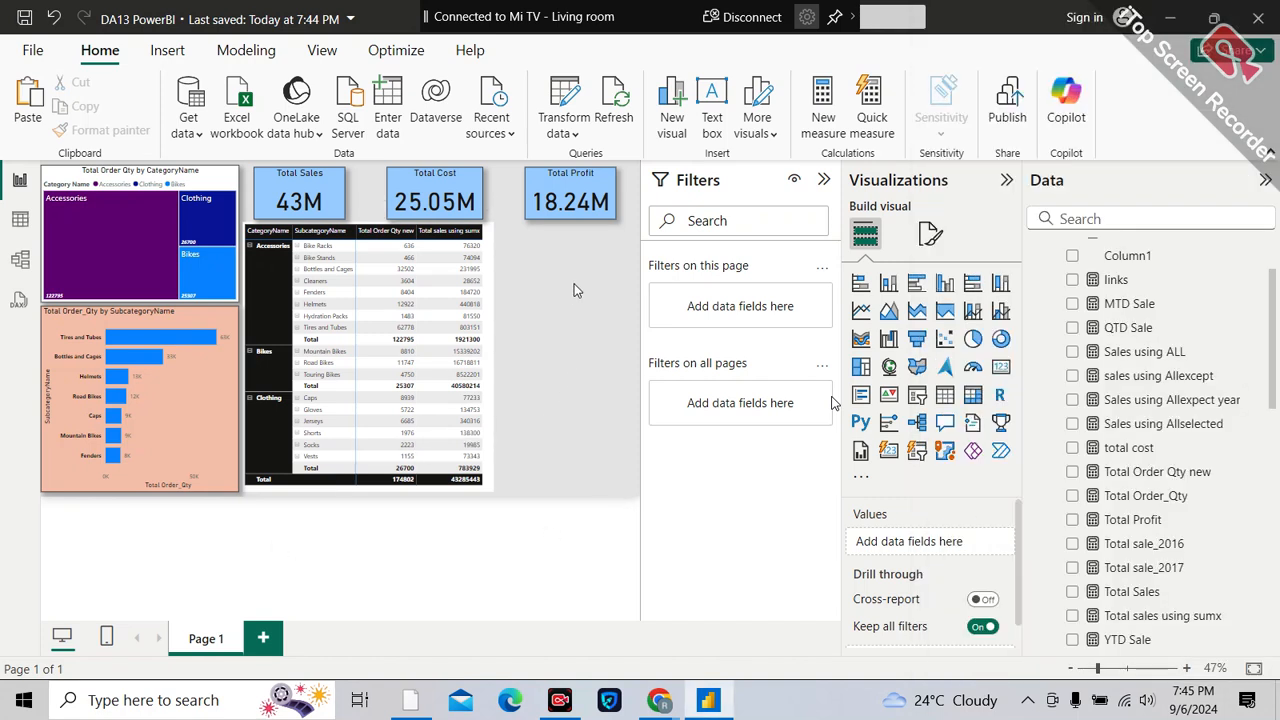
click(487, 450)
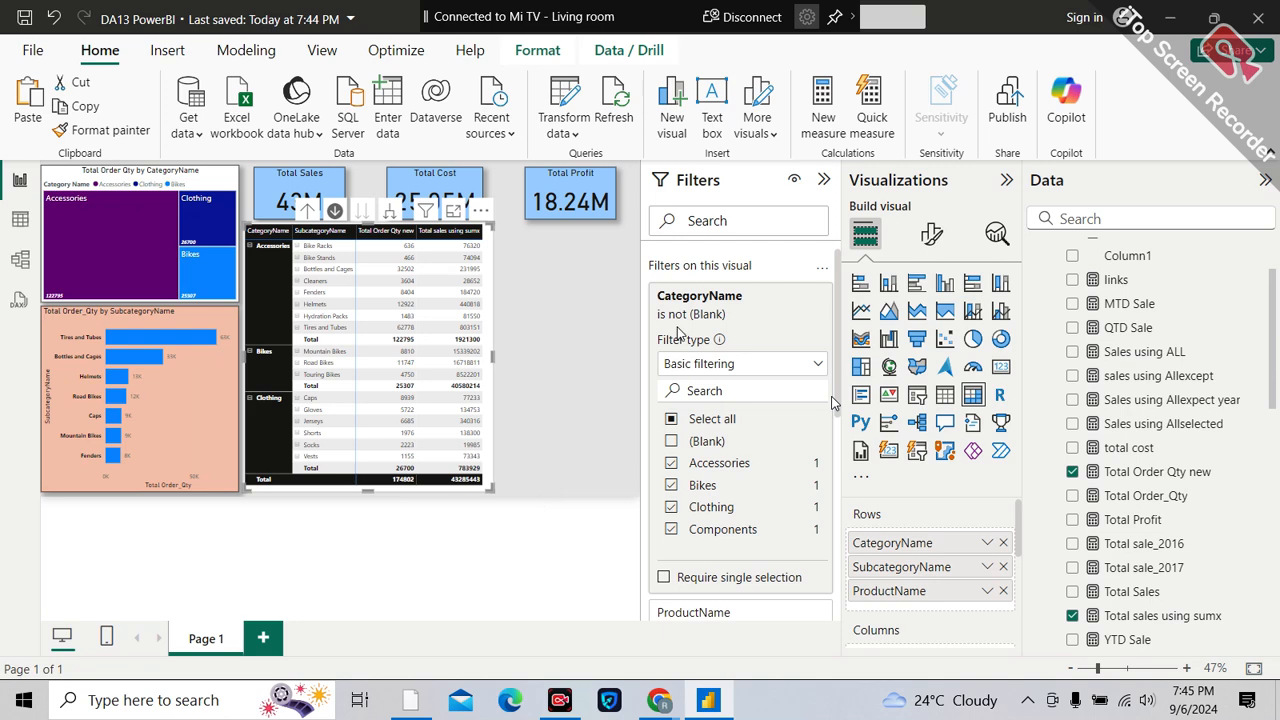
click(823, 182)
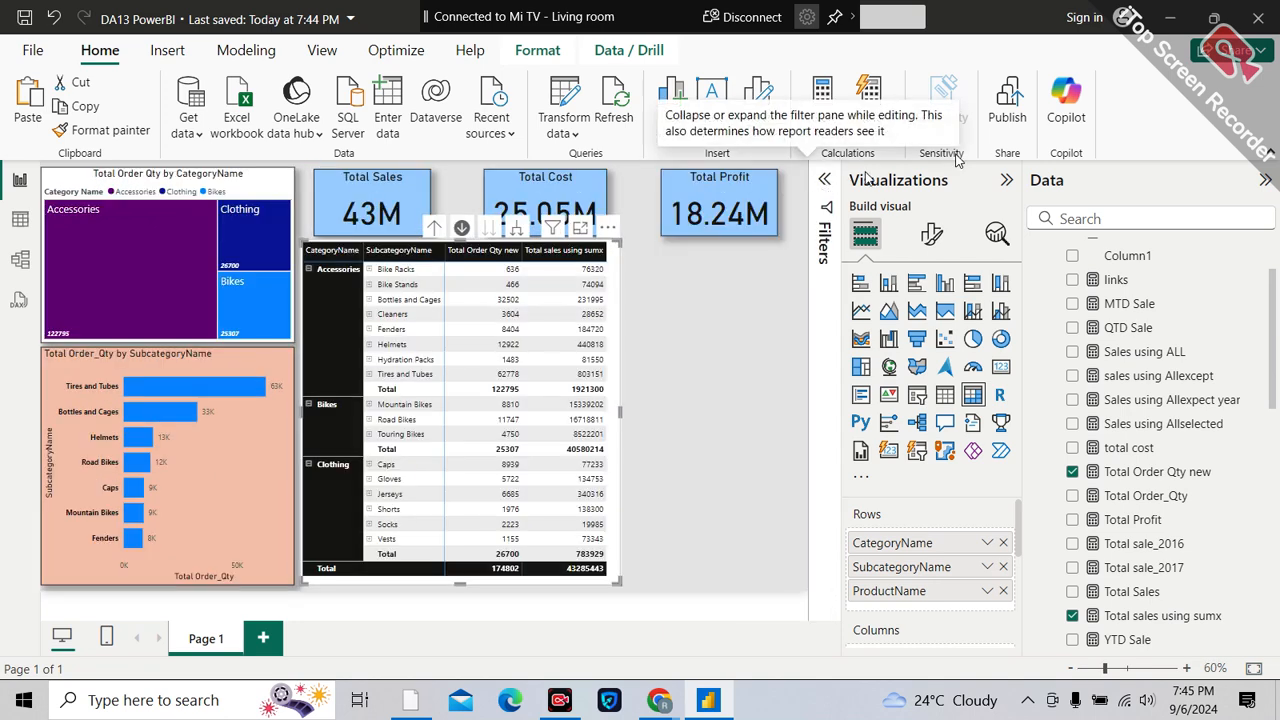
click(1006, 180)
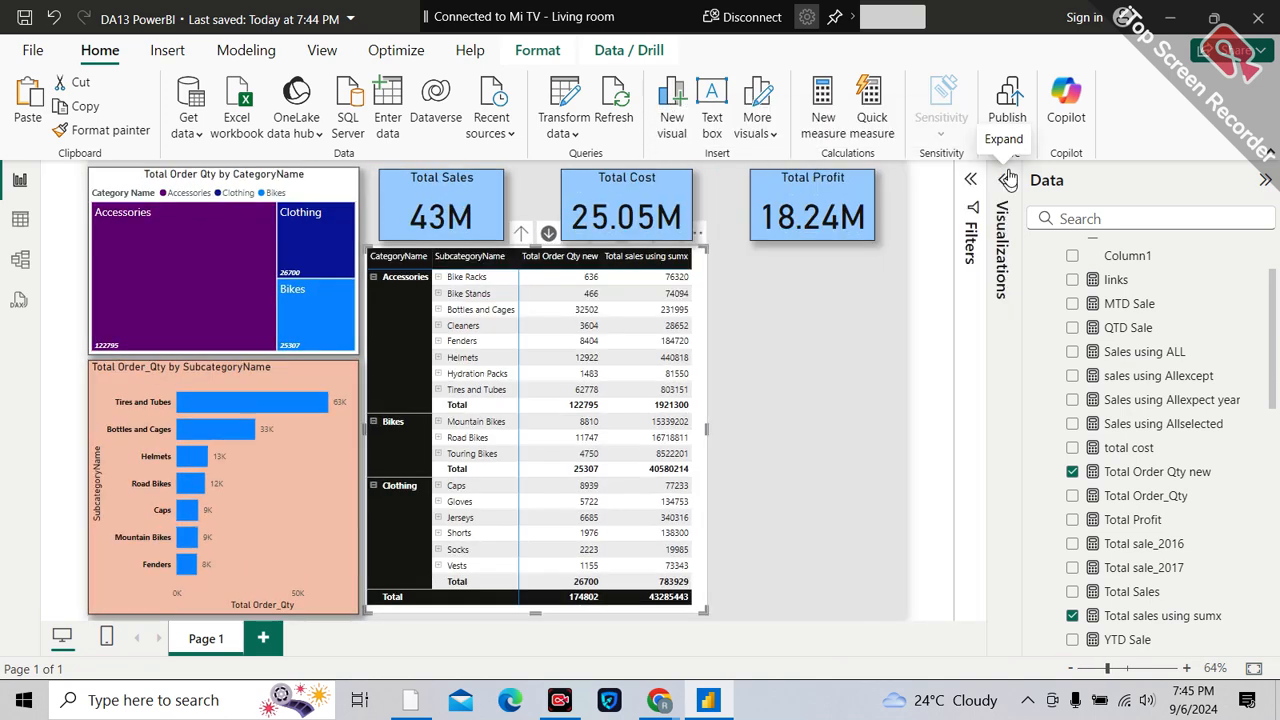
click(920, 321)
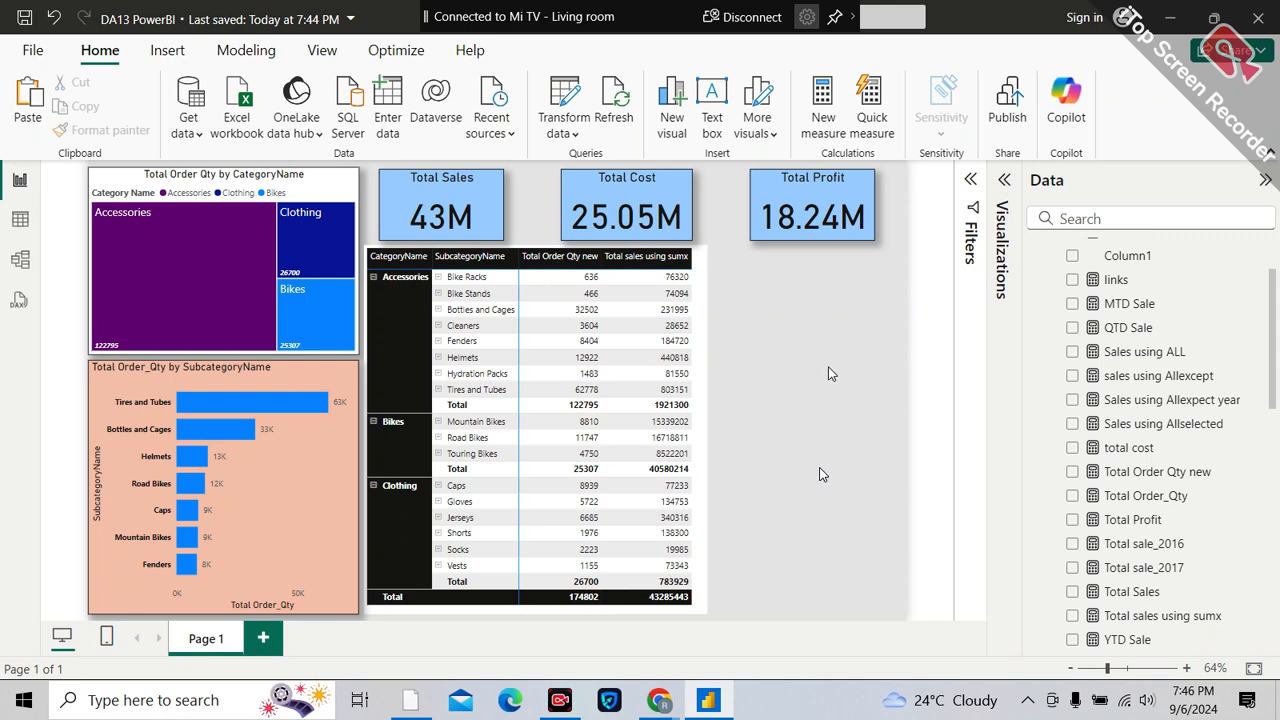
- Narrow the matrix slightly from its right edge so it ends close to the Total sales using sumx column
click(704, 282)
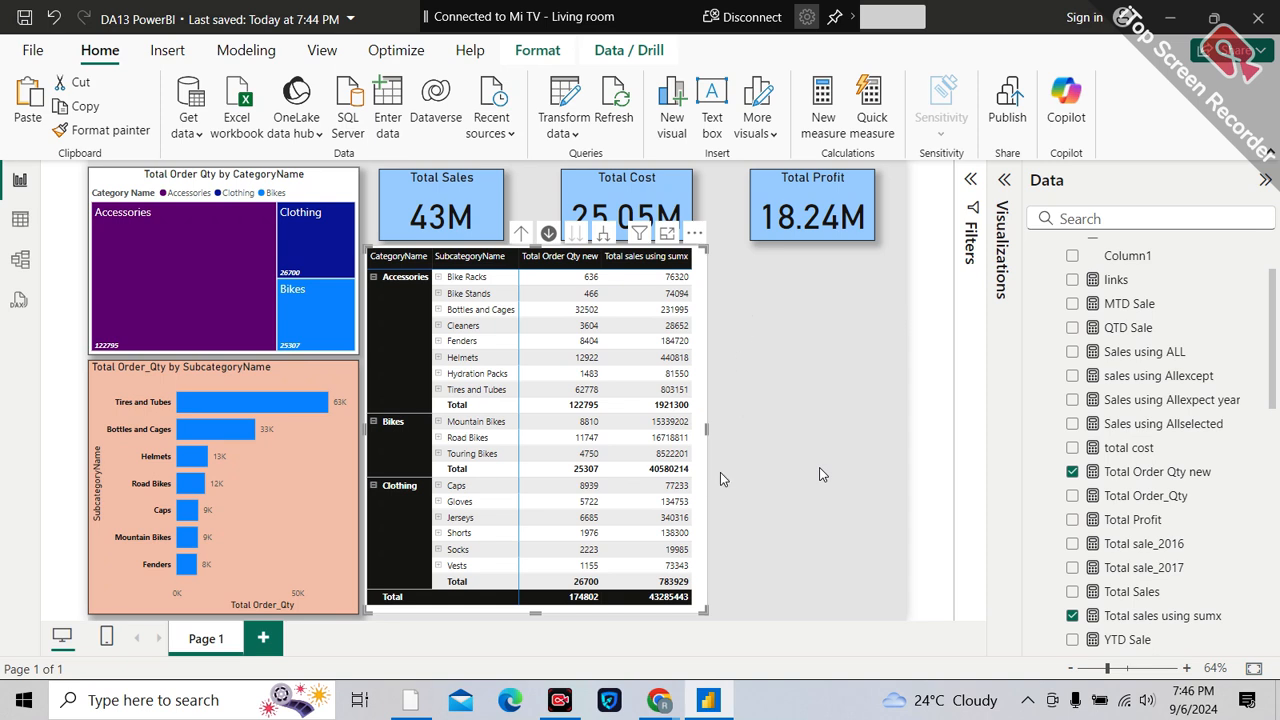
drag(707, 427, 704, 434)
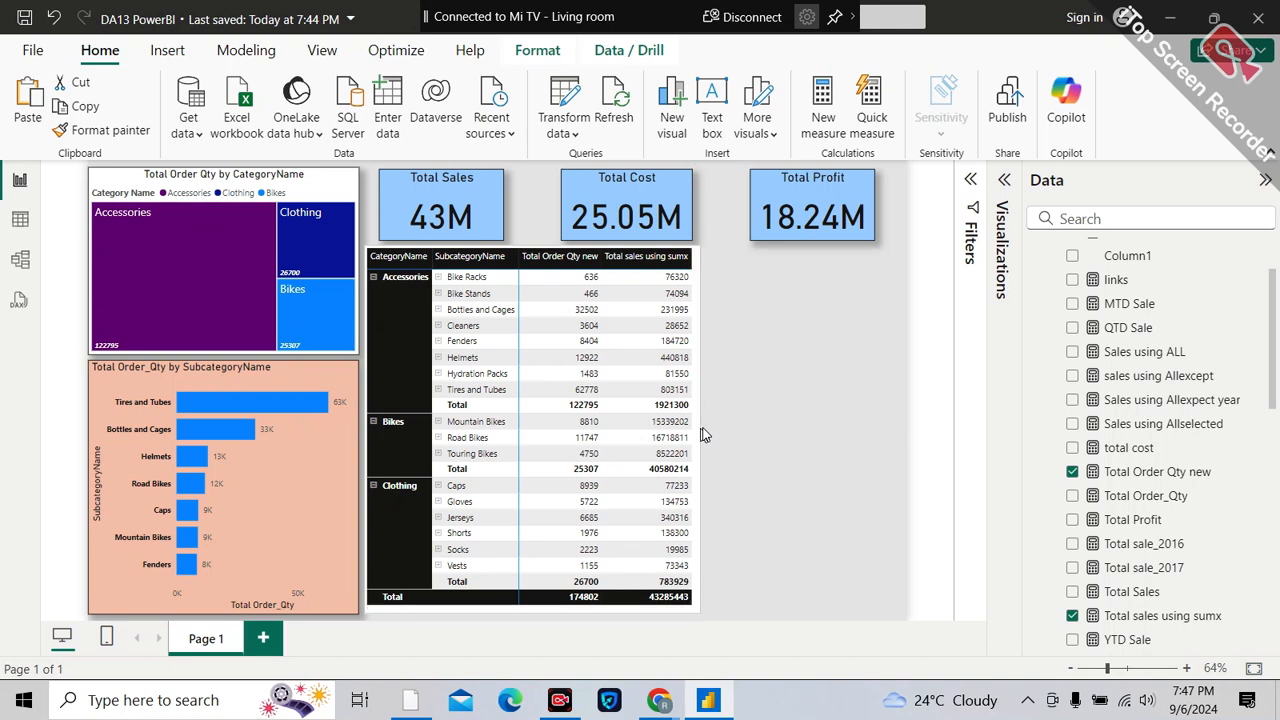
click(766, 414)
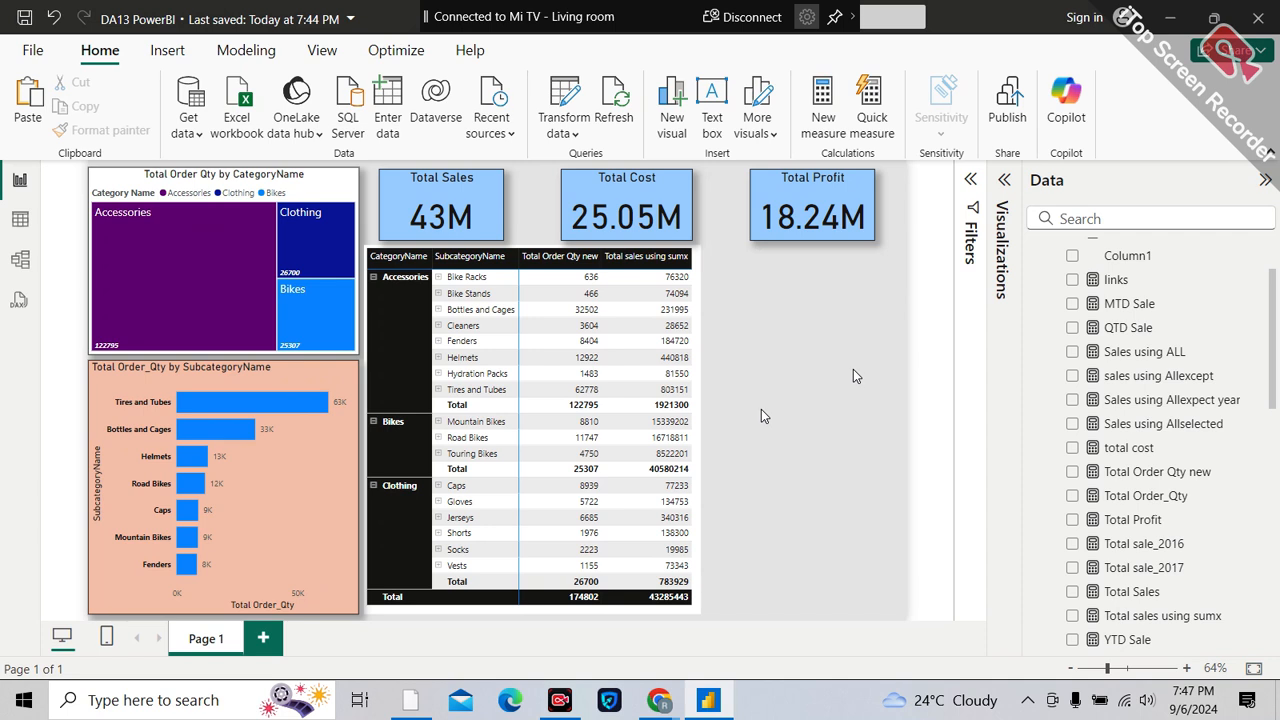
click(697, 383)
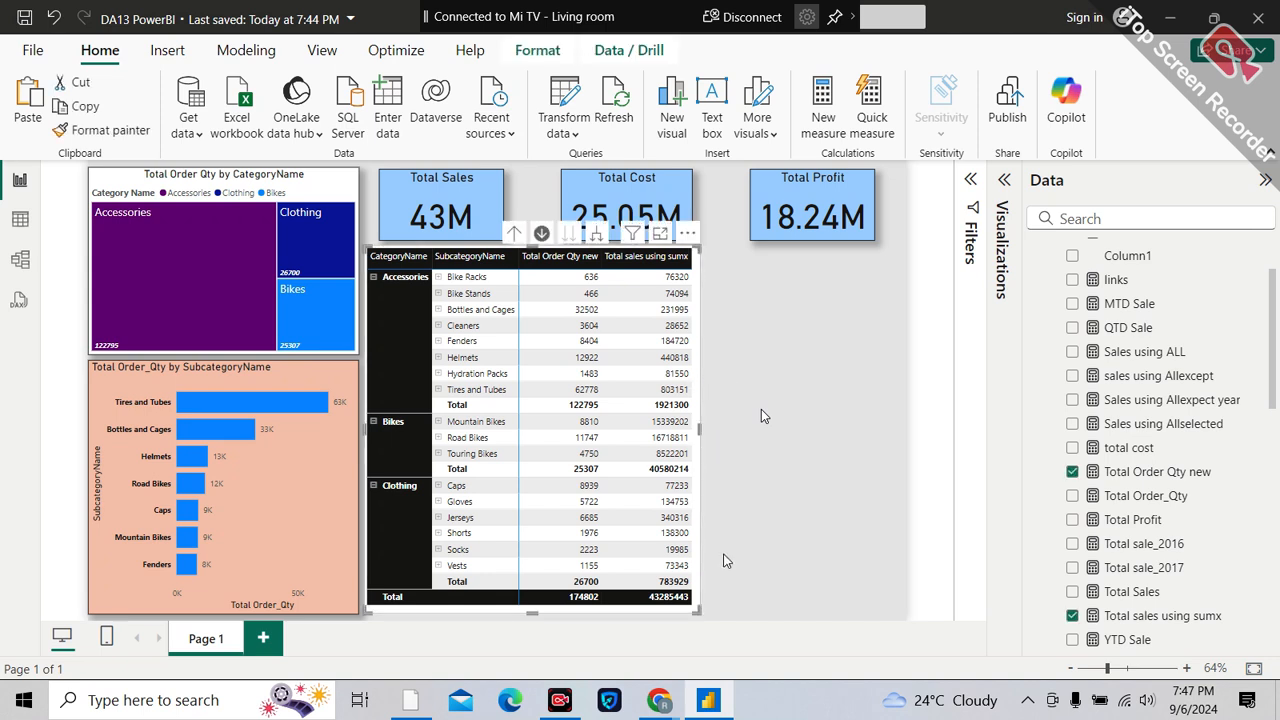
drag(697, 608, 694, 617)
click(692, 617)
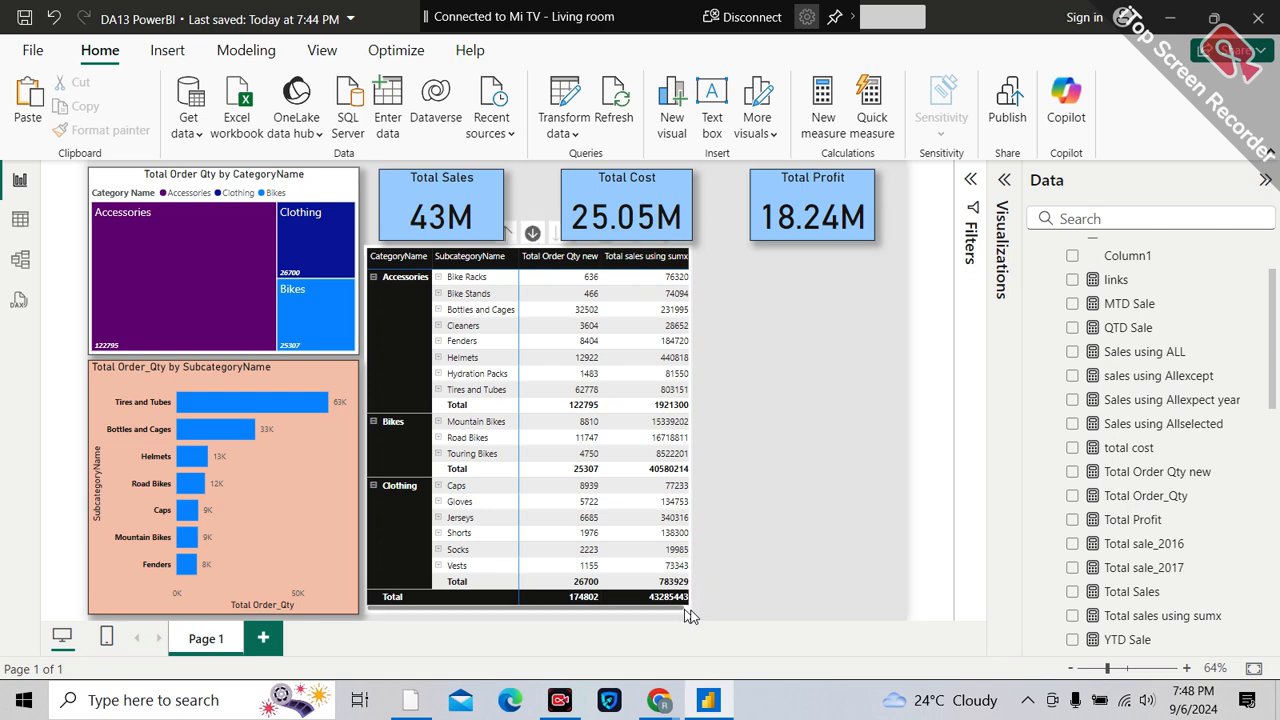
click(688, 612)
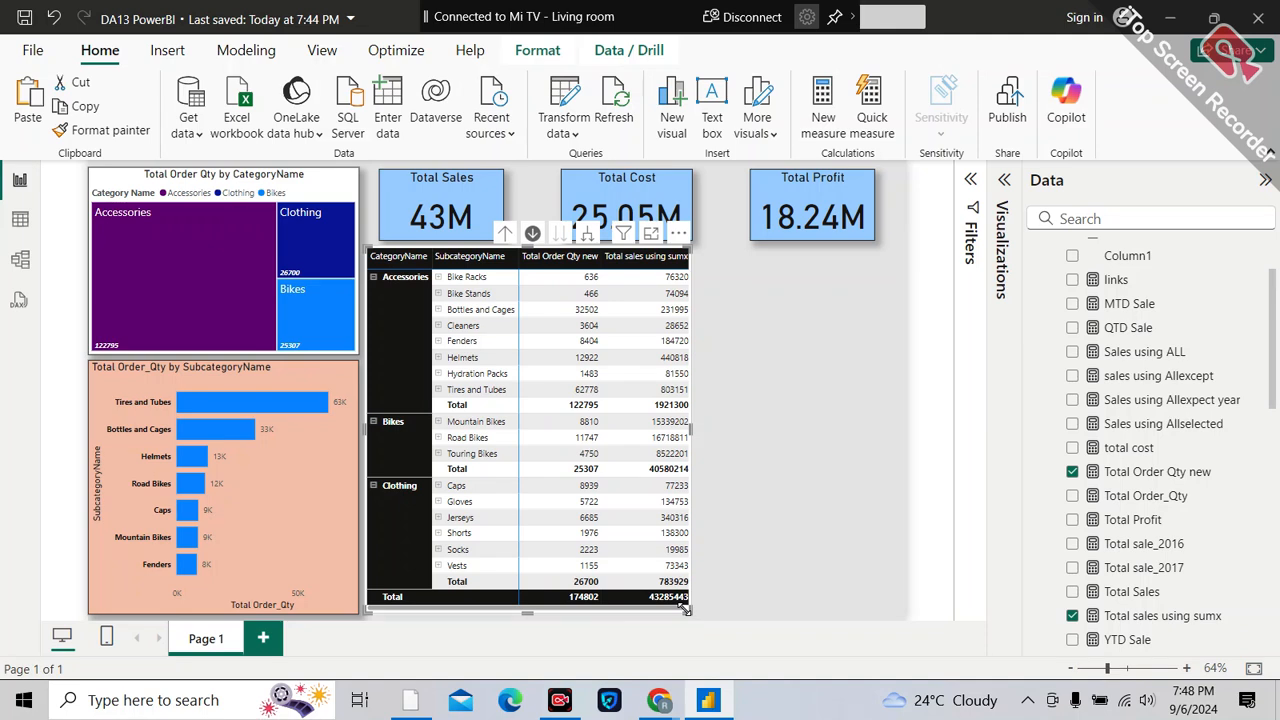
click(769, 513)
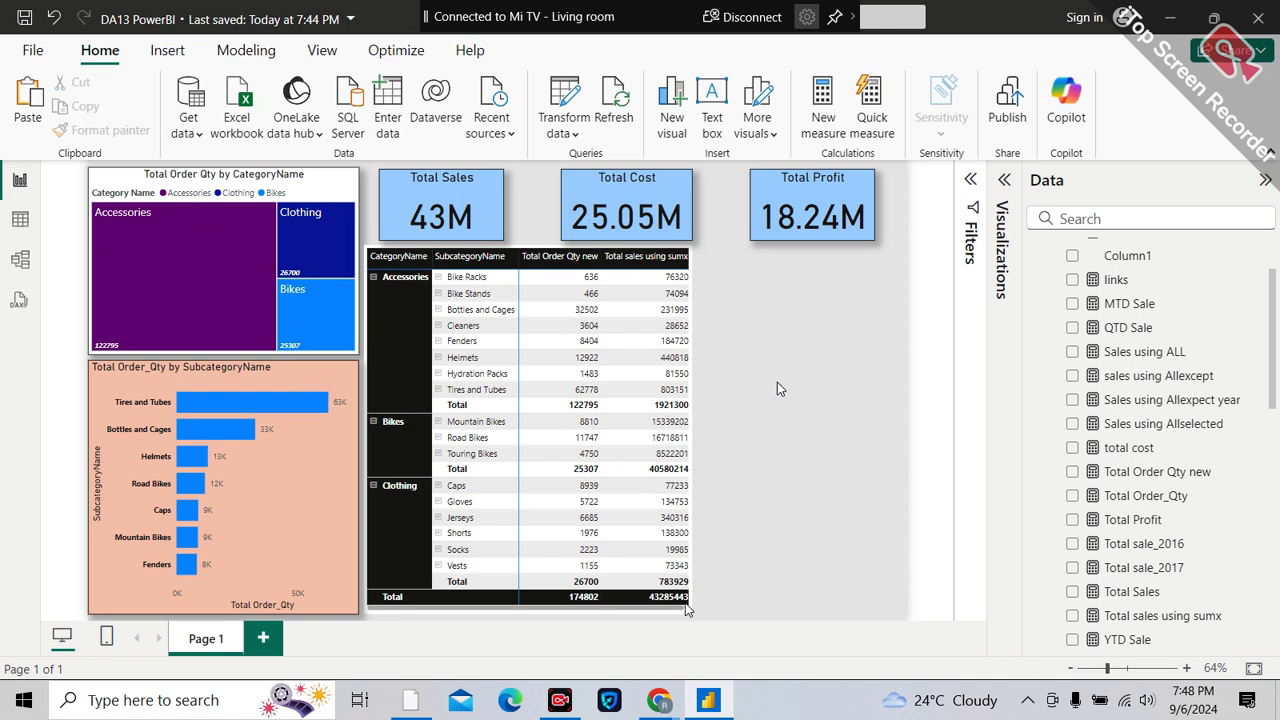
- Nudge the Total Sales card left until it lines up with the matrix's left edge
click(401, 199)
key(Left)
key(Left)
key(Left)
key(Left)
key(Left)
key(Left)
key(Left)
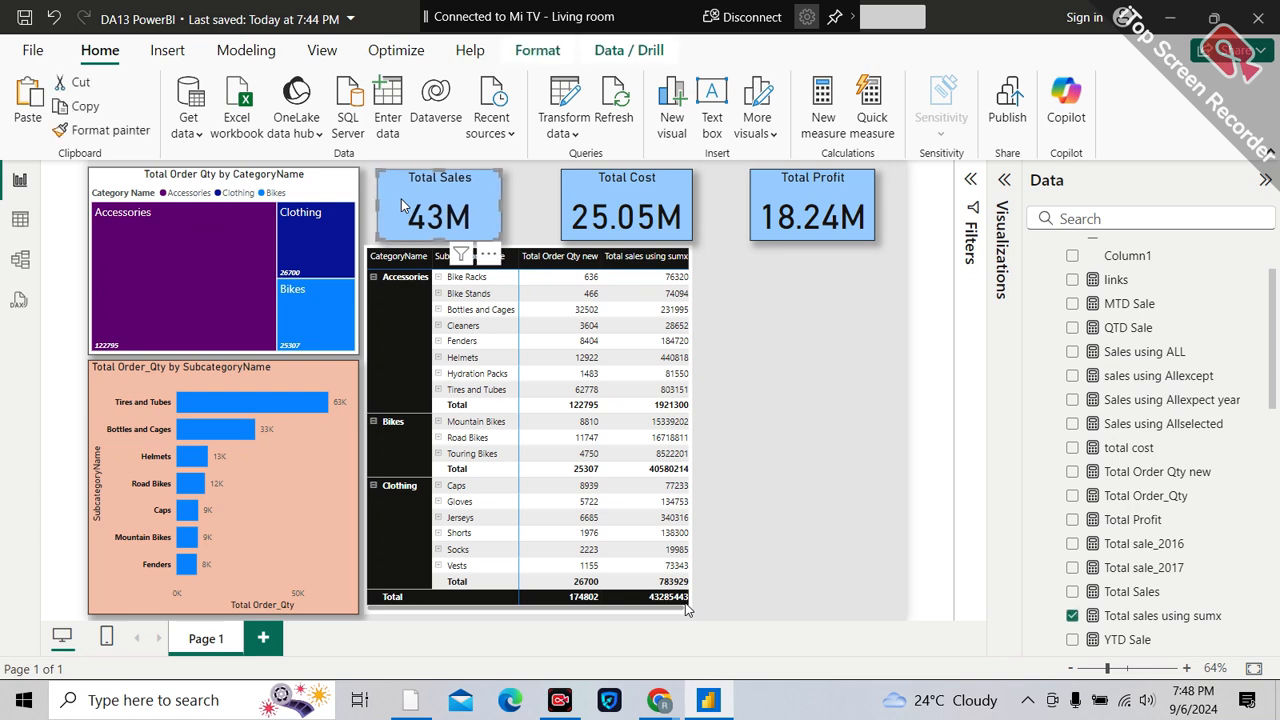
key(Left)
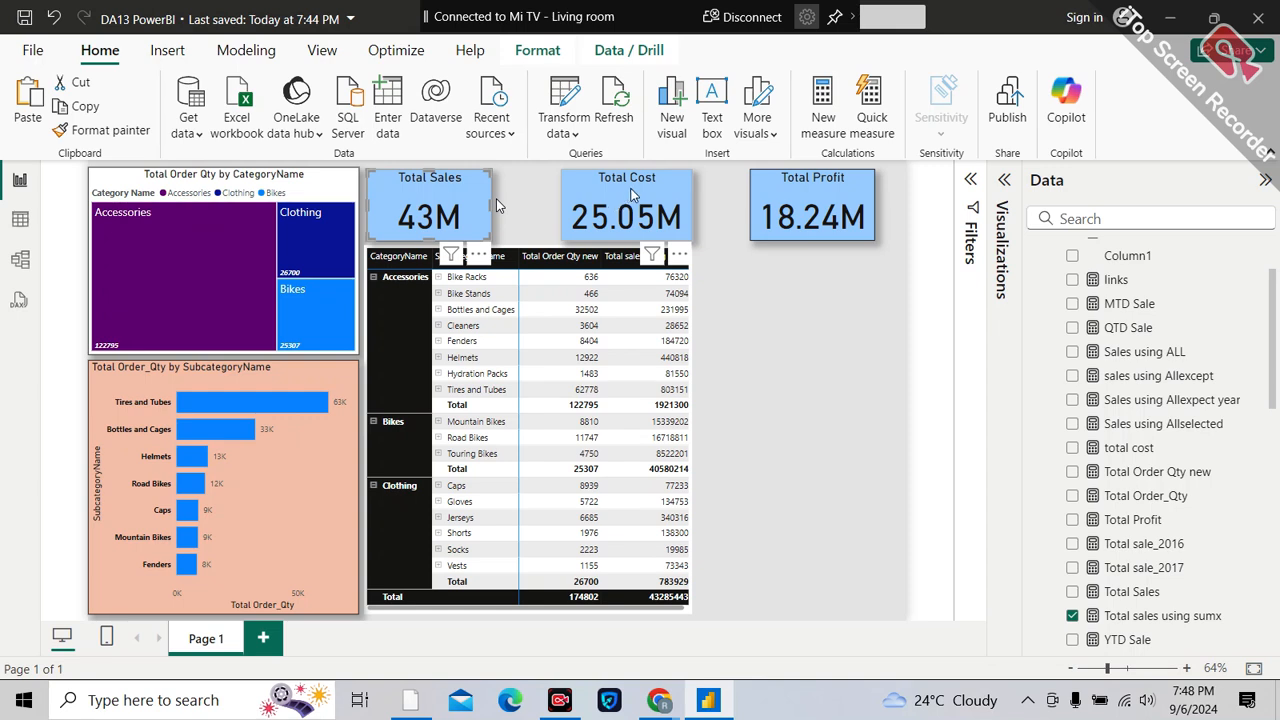
- Move the Total Cost and Total Profit cards left, leaving only a small gap between Total Sales and Total Cost
click(631, 194)
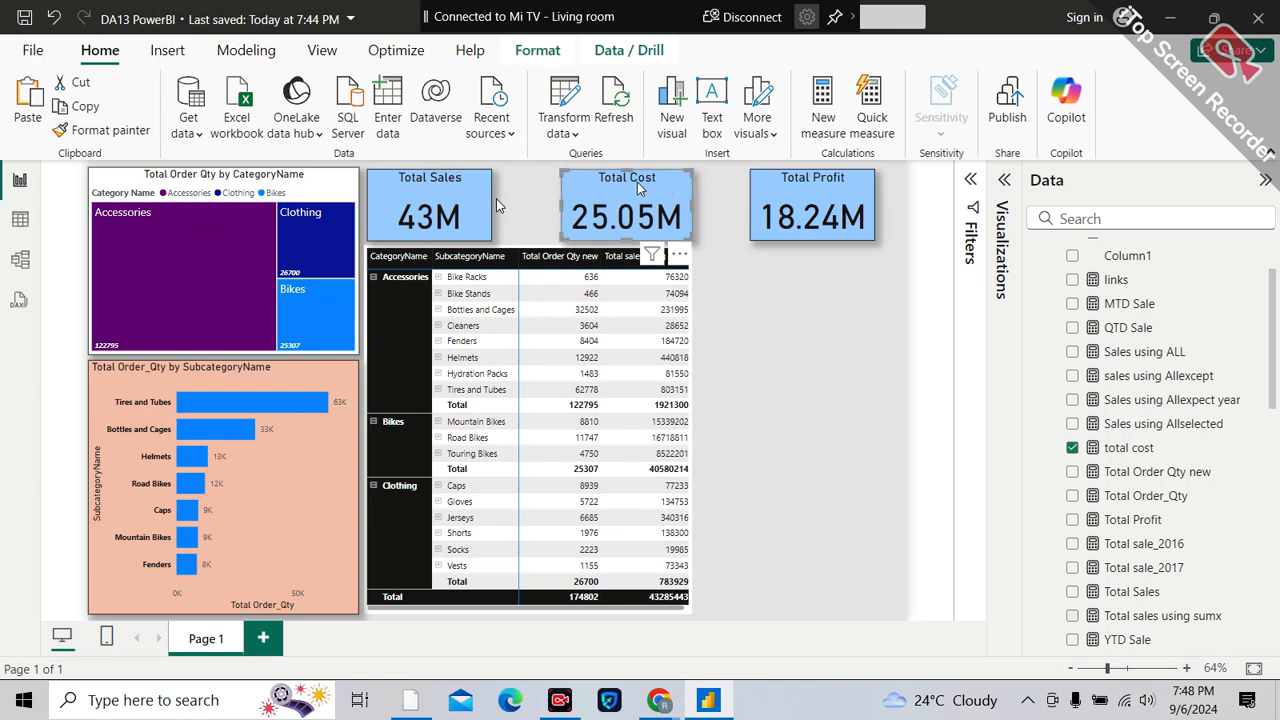
drag(635, 182, 591, 189)
drag(794, 190, 707, 186)
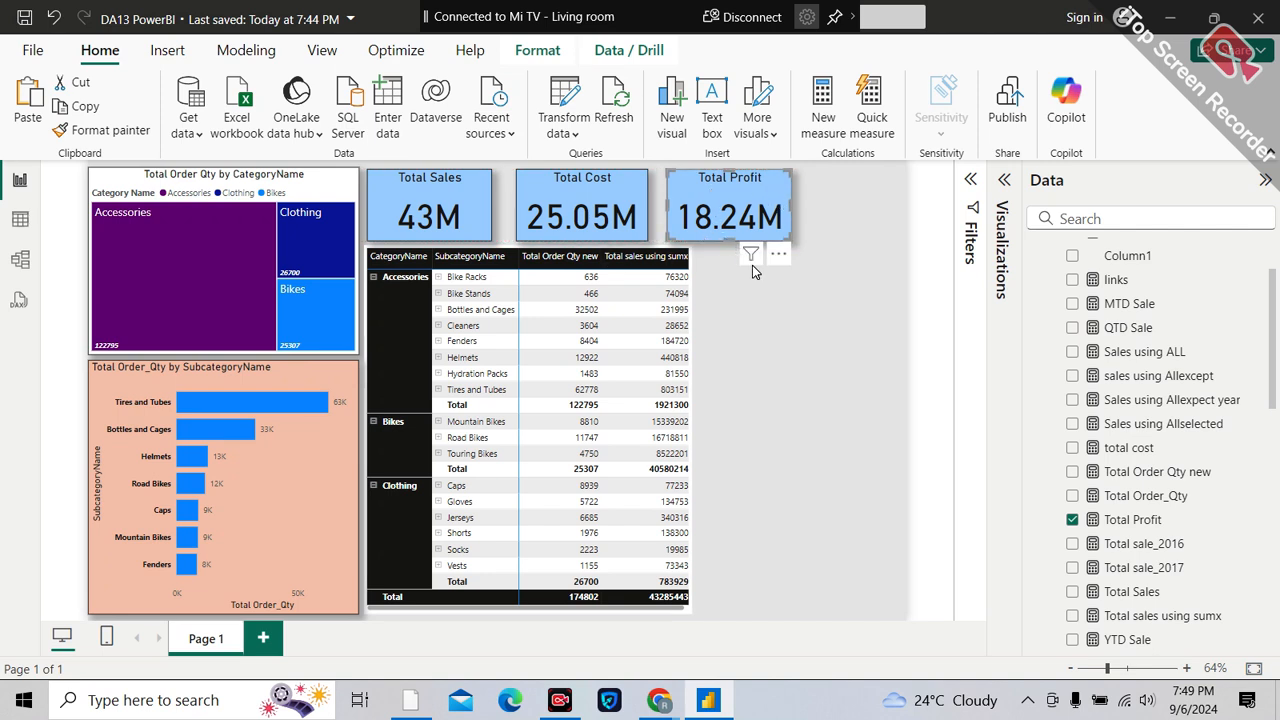
click(541, 197)
key(Left)
key(Left)
key(Left)
key(Left)
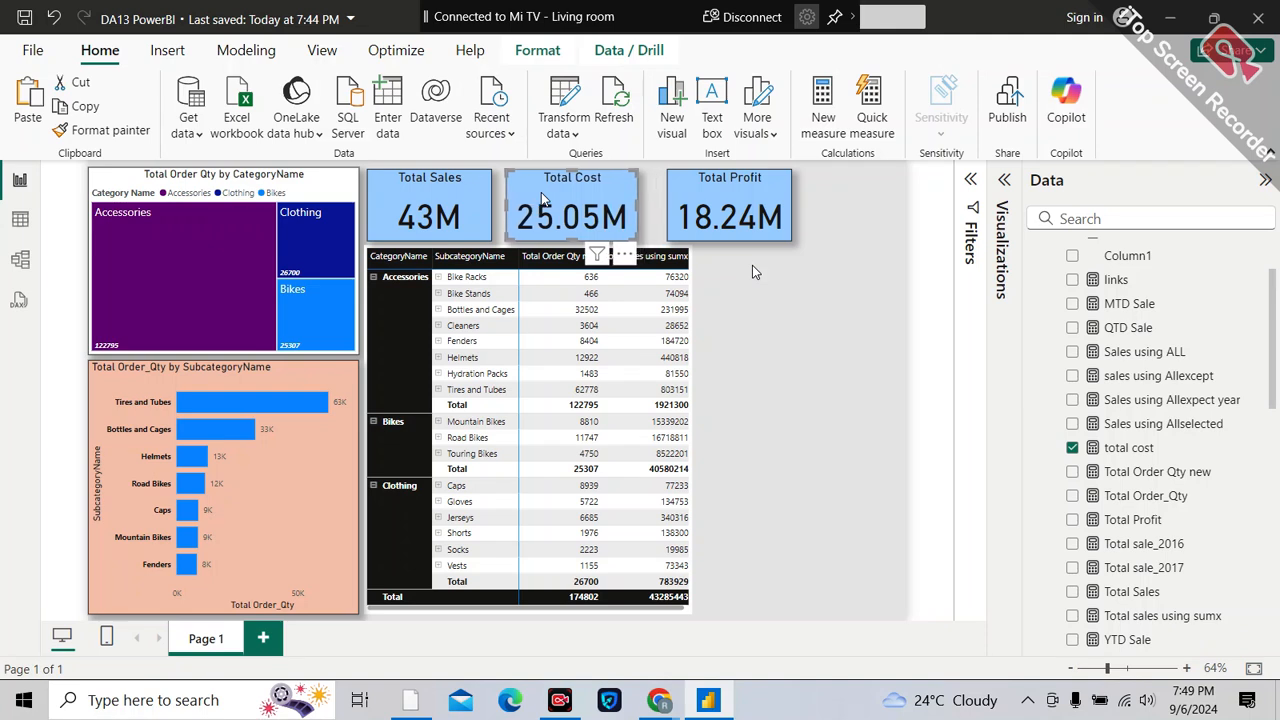
- Nudge the Total Profit card left until it sits just beside the Total Cost card
click(700, 197)
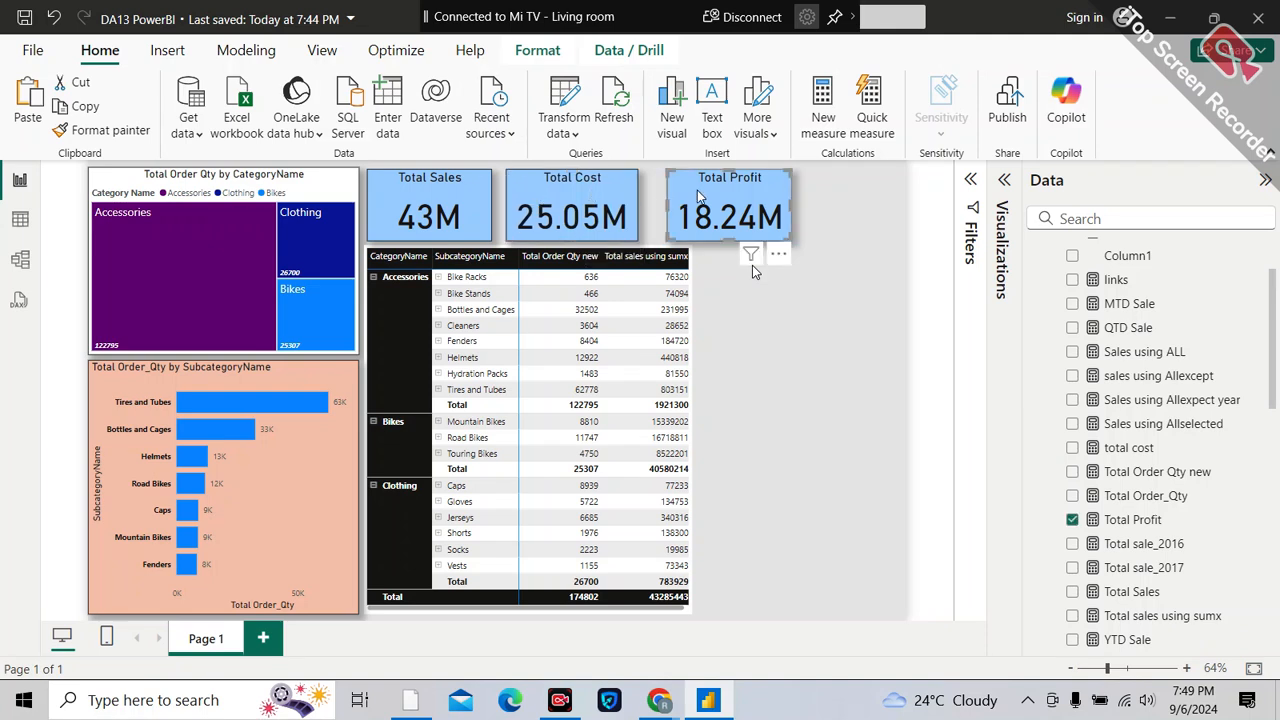
key(Left)
key(Left)
key(Left)
key(Left)
key(Left)
key(Left)
key(Left)
key(Left)
key(Left)
key(Left)
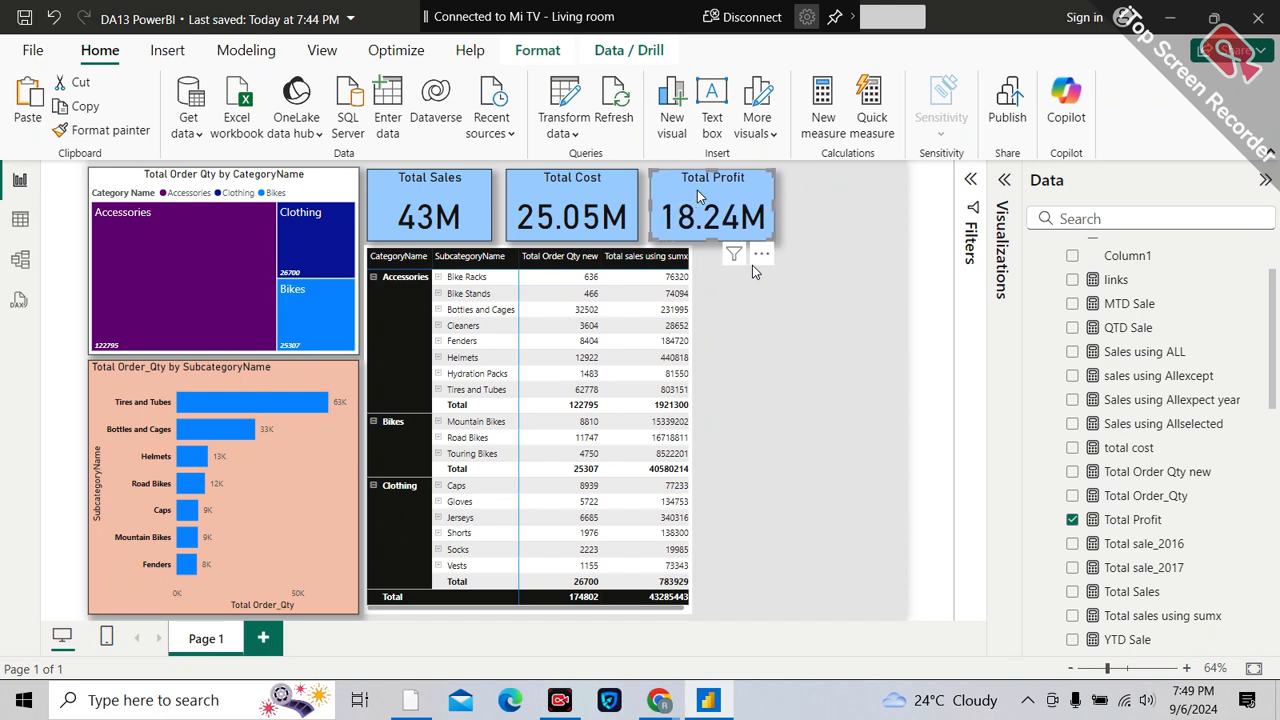
click(755, 272)
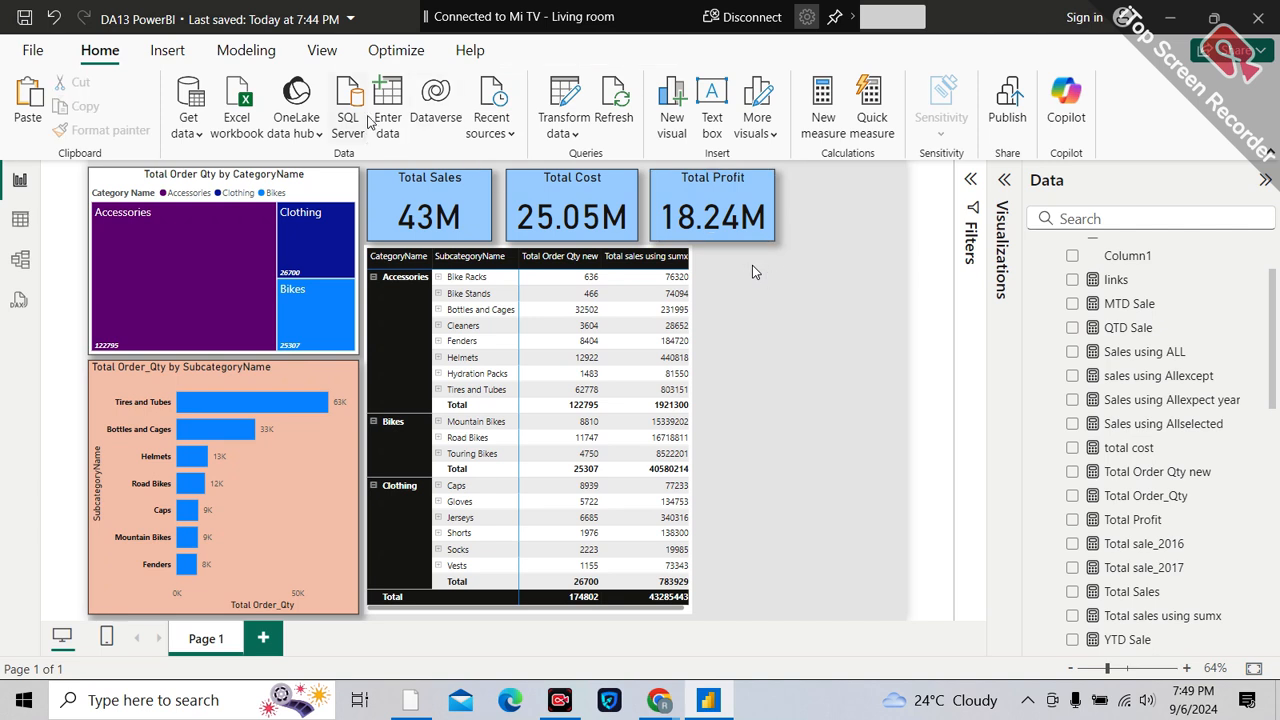
- Fine-tune the spacing of the KPI cards by nudging Total Profit and Total Cost slightly further left
click(396, 186)
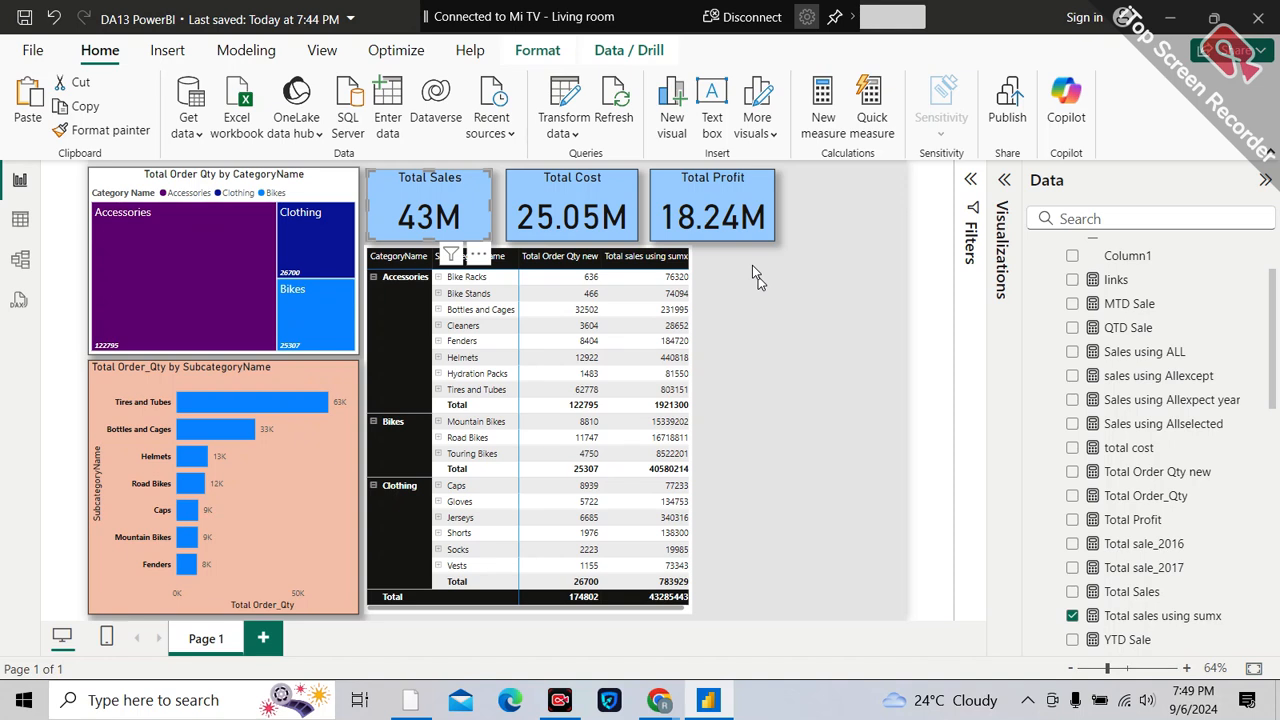
click(753, 267)
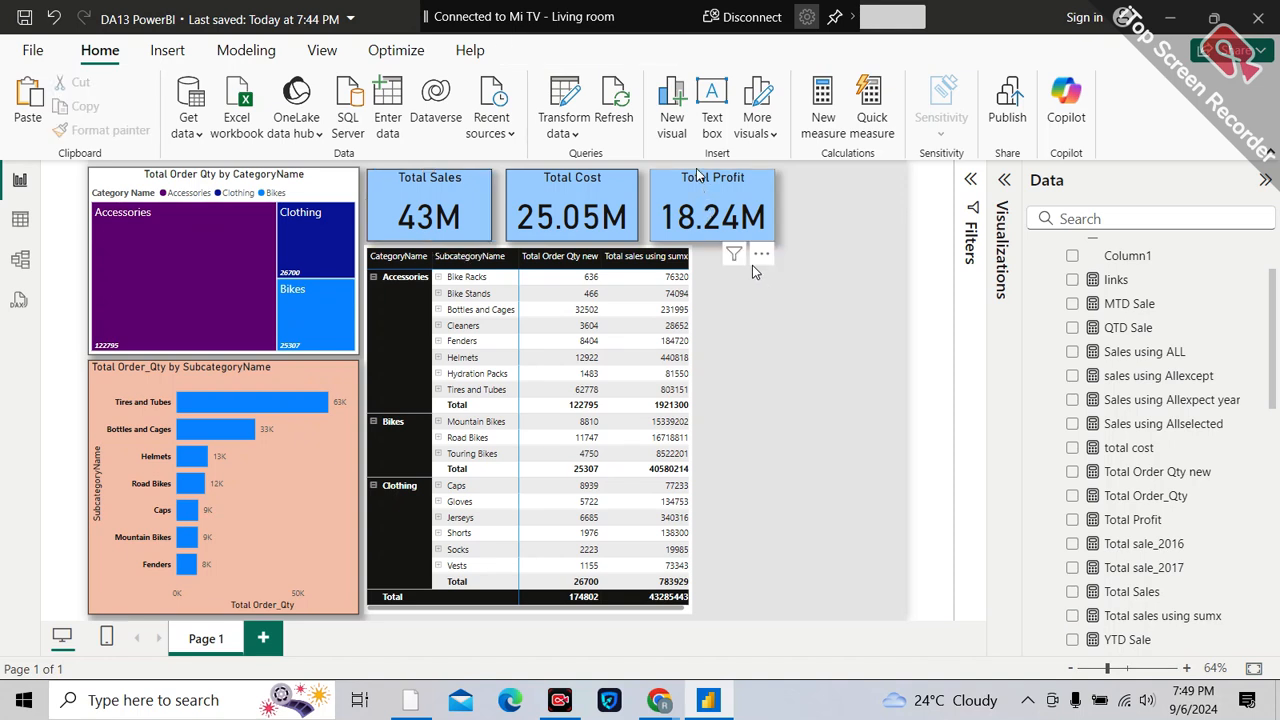
click(697, 195)
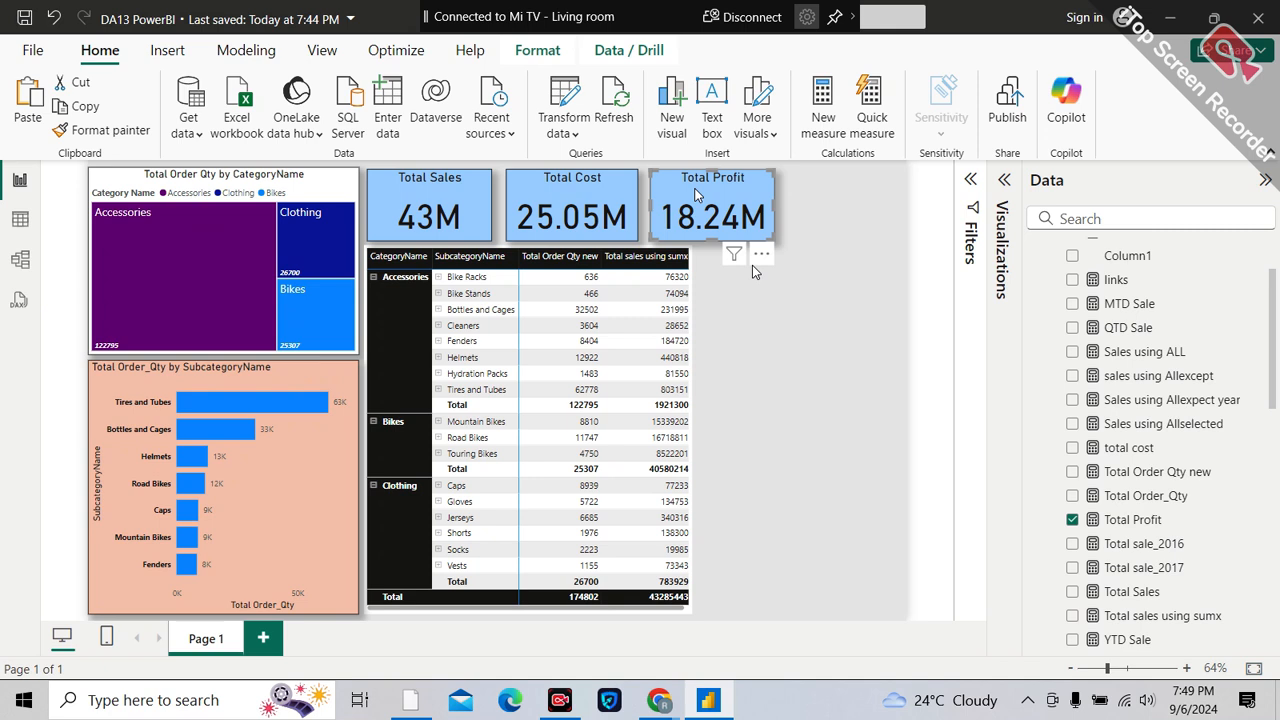
key(Left)
key(Left)
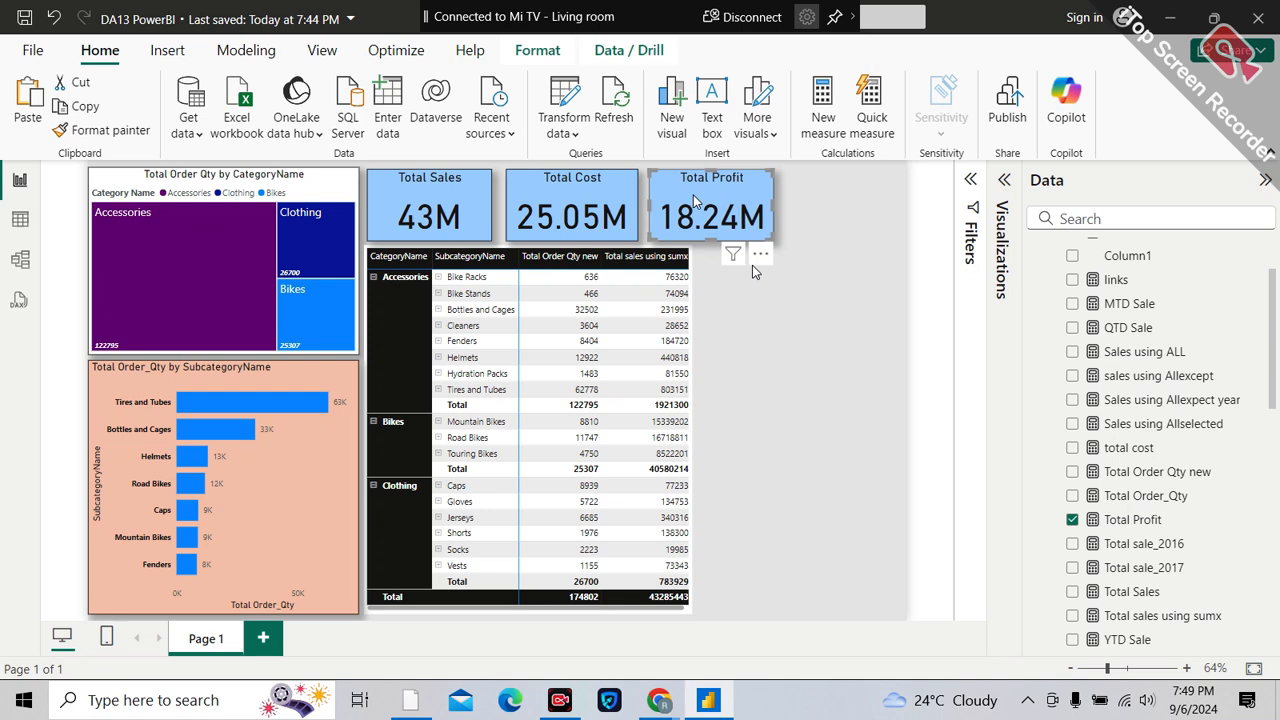
click(540, 192)
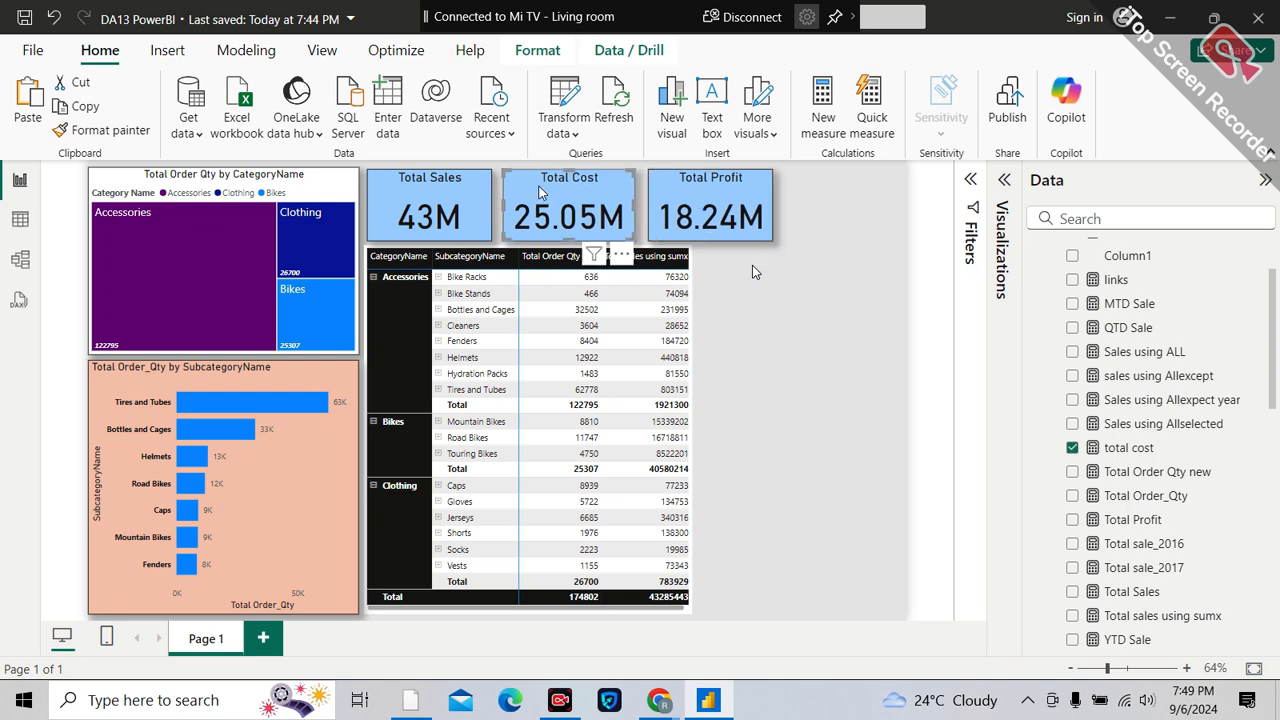
click(777, 279)
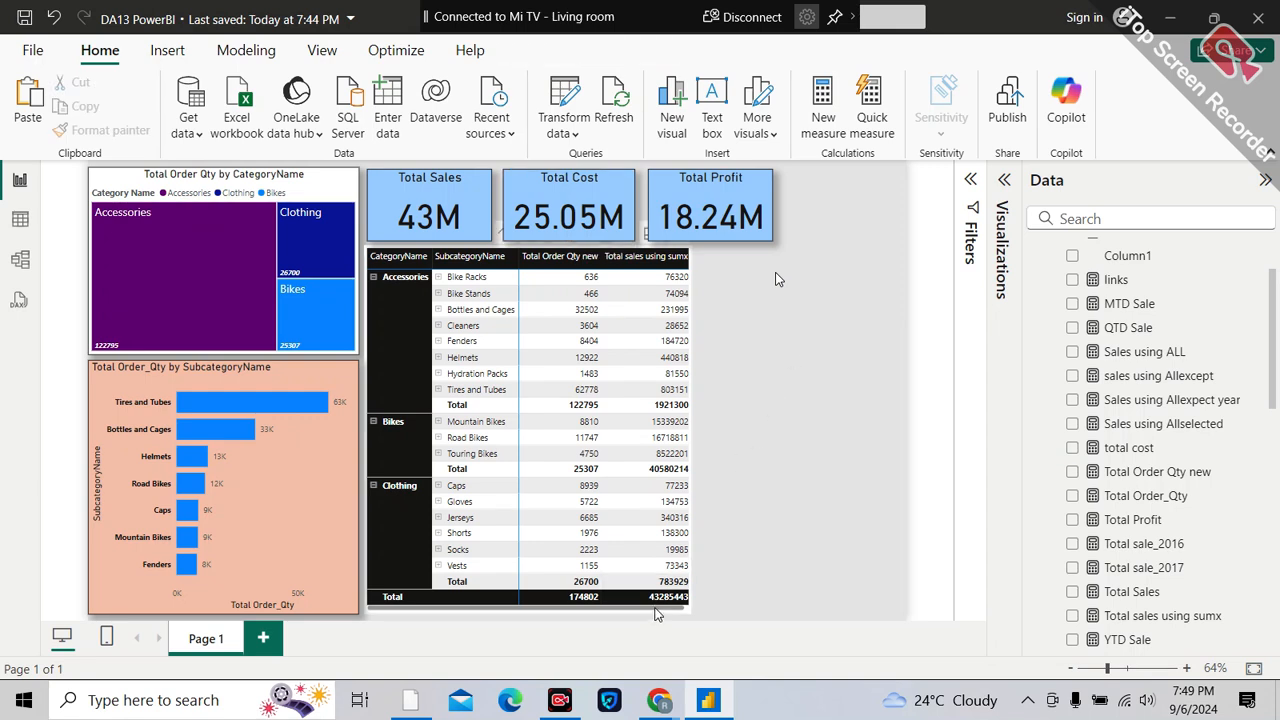
click(657, 615)
key(Tab)
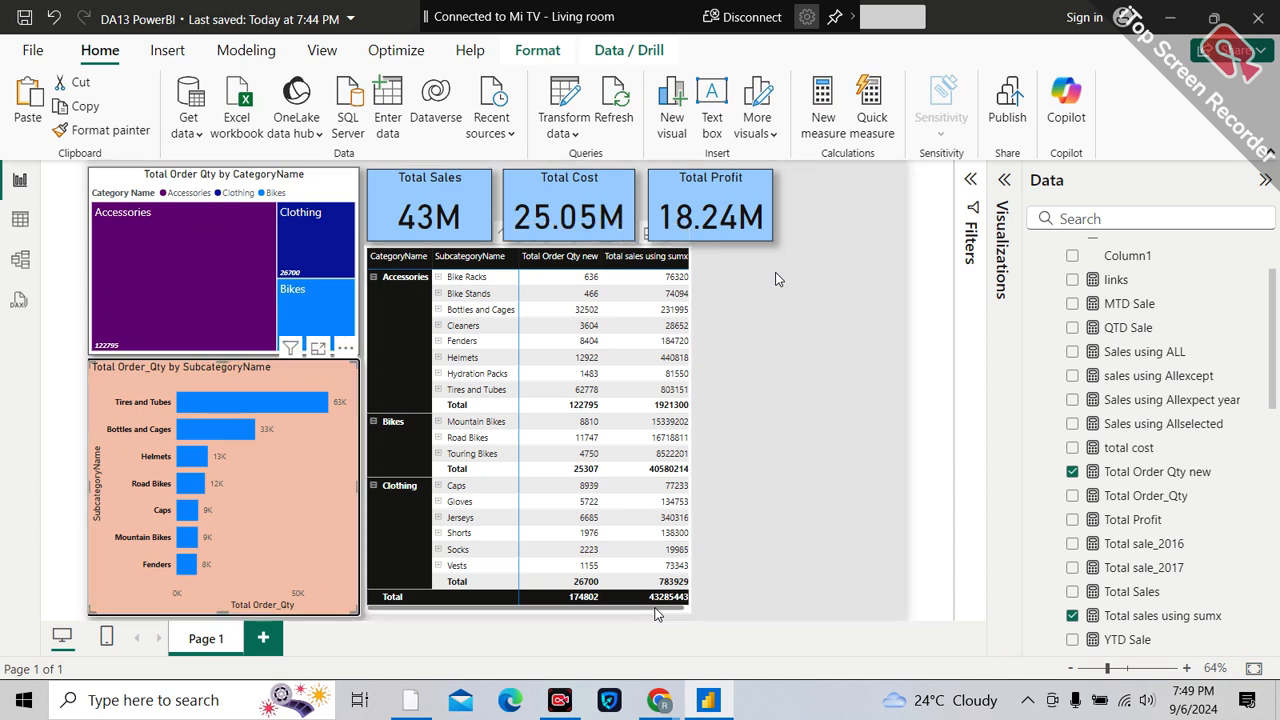
key(Escape)
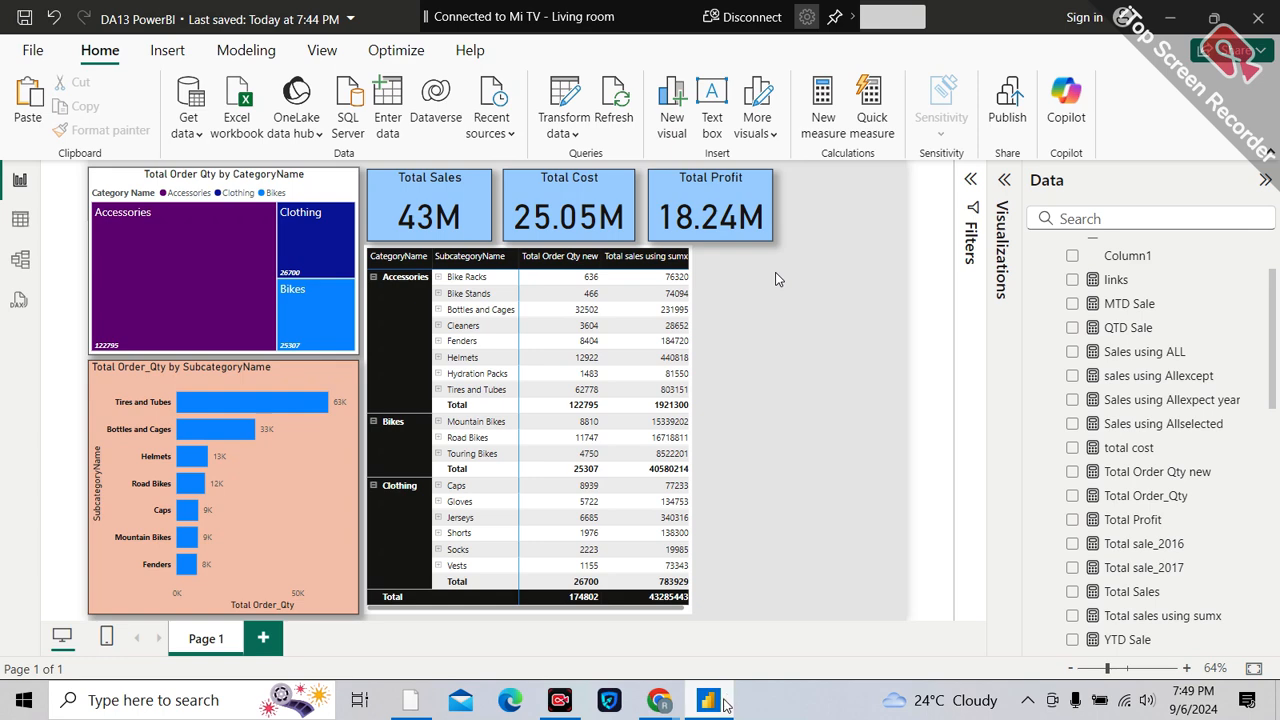
- Switch to Chrome to check the Google Meet call, and minimise the browser and Downloads windows to show the desktop
click(727, 704)
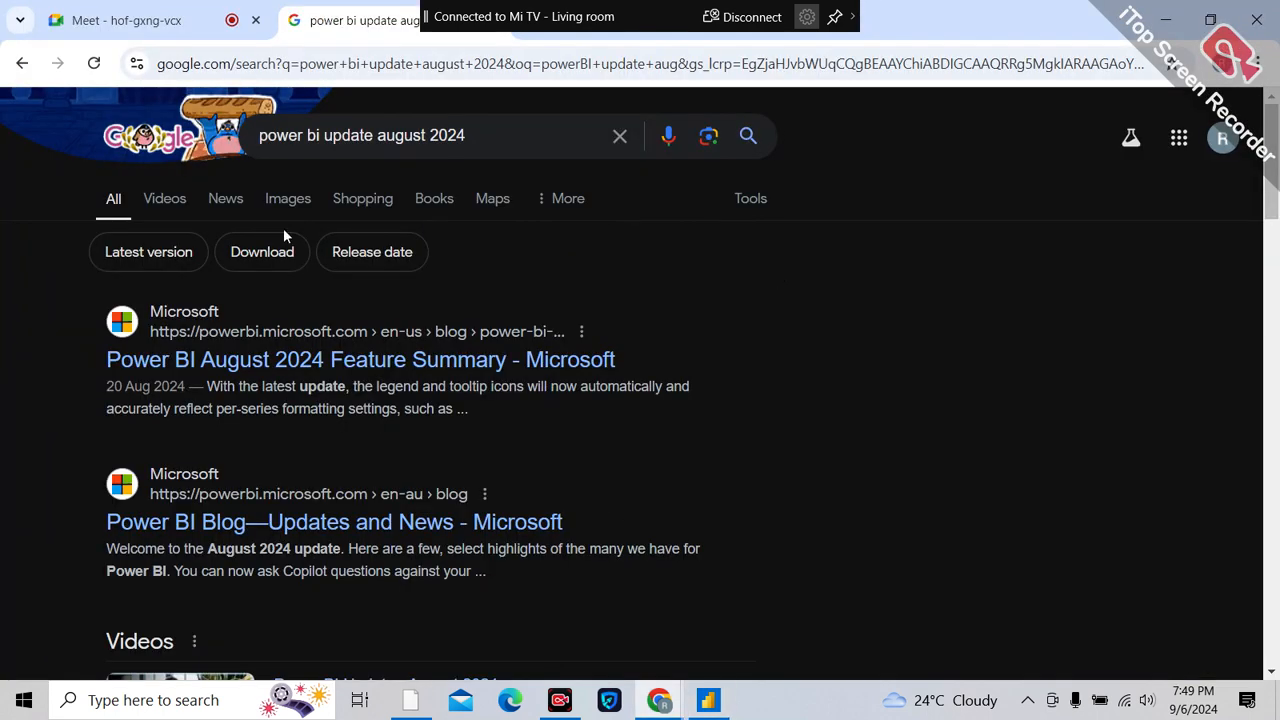
click(188, 24)
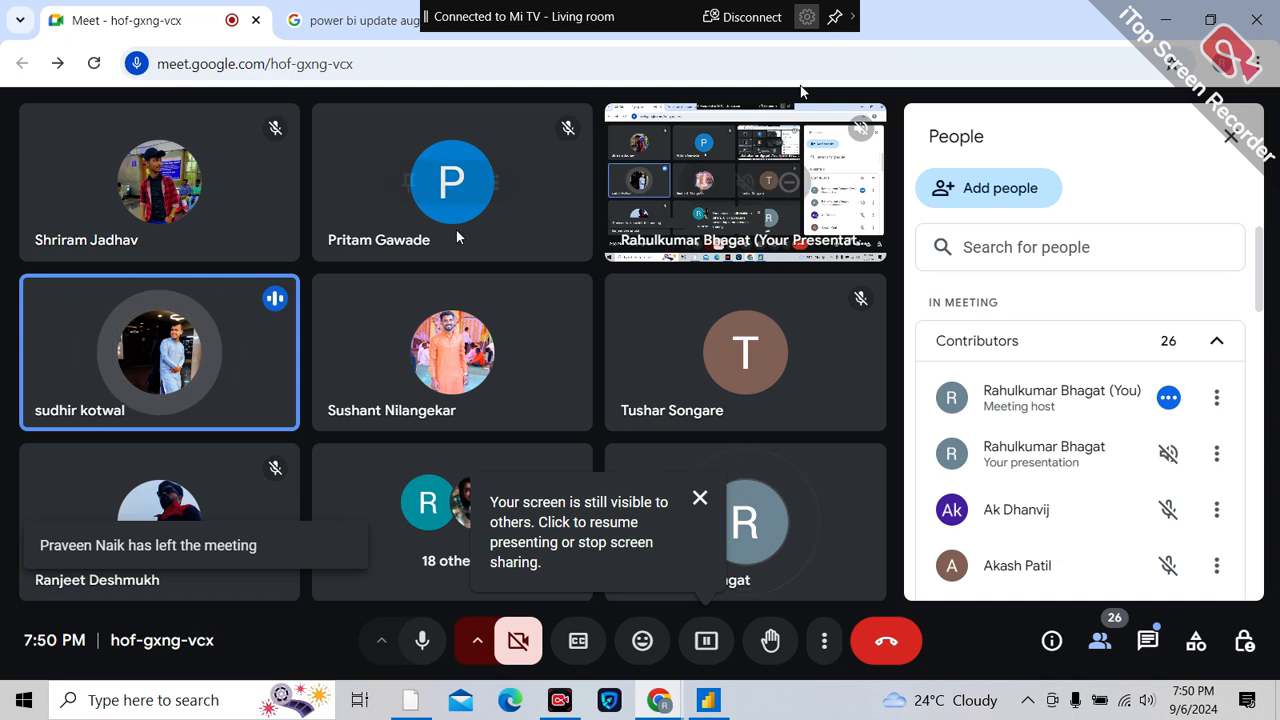
click(463, 72)
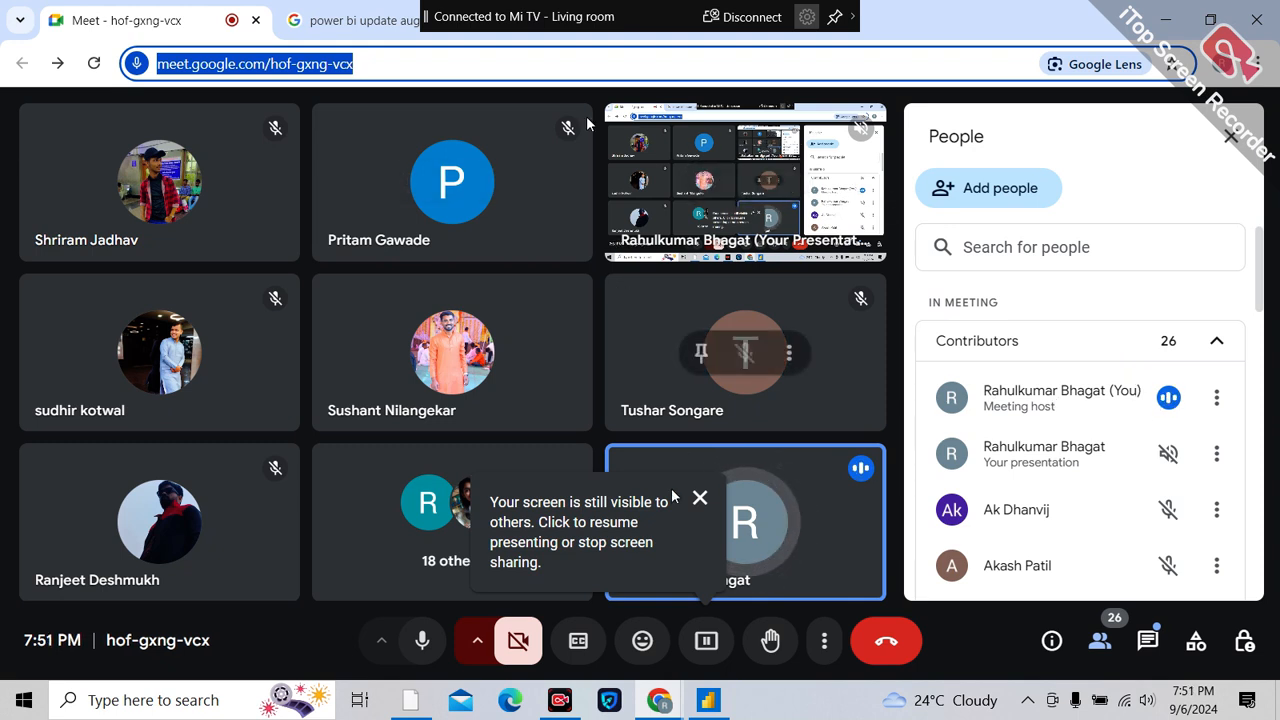
click(1172, 22)
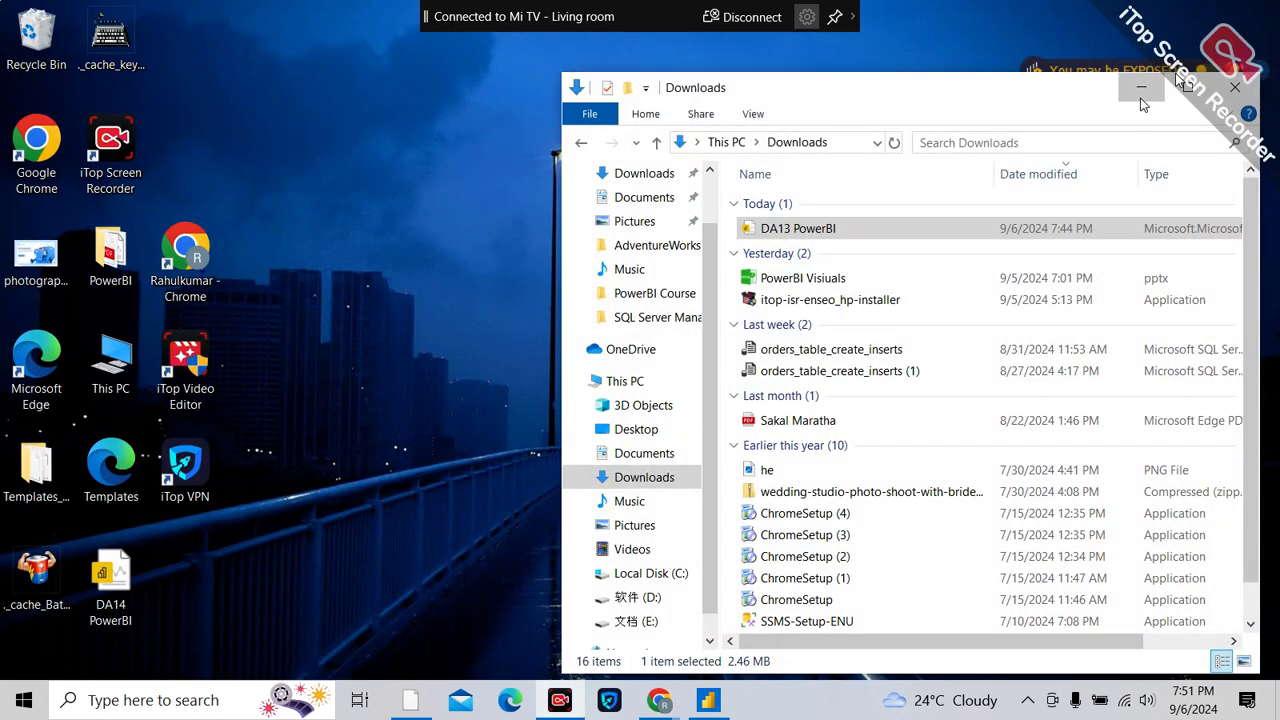
click(1141, 88)
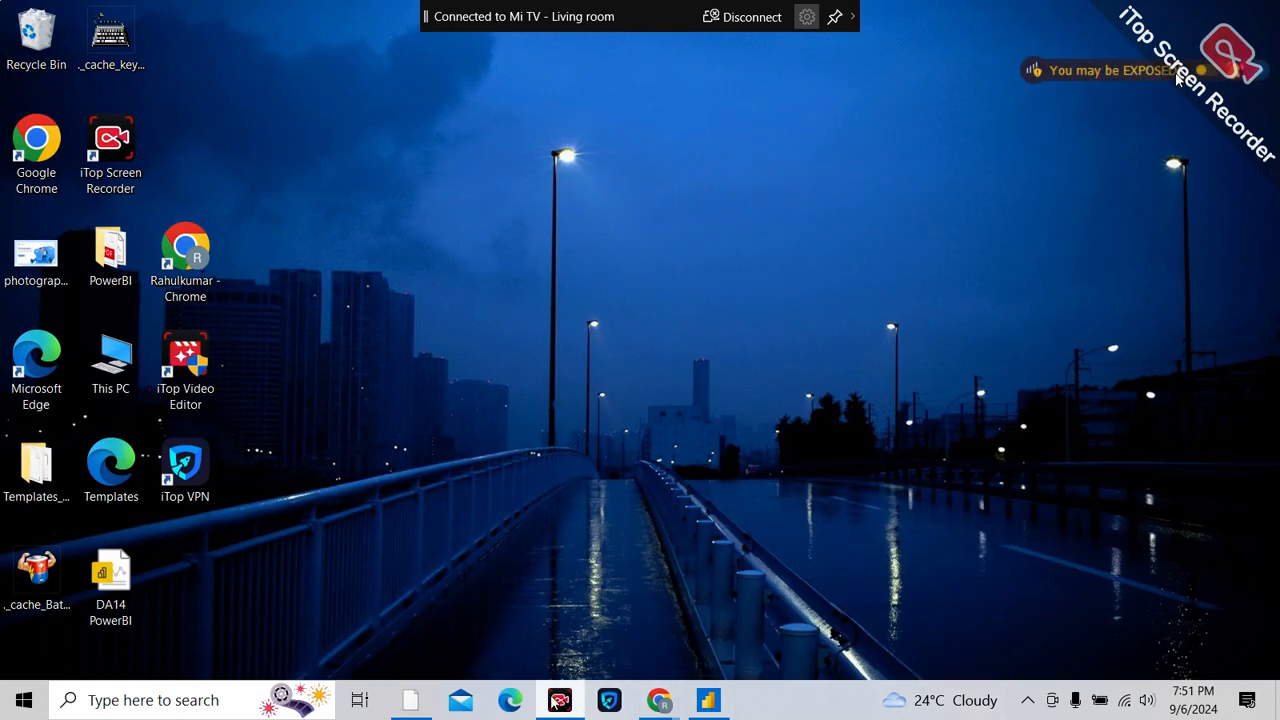